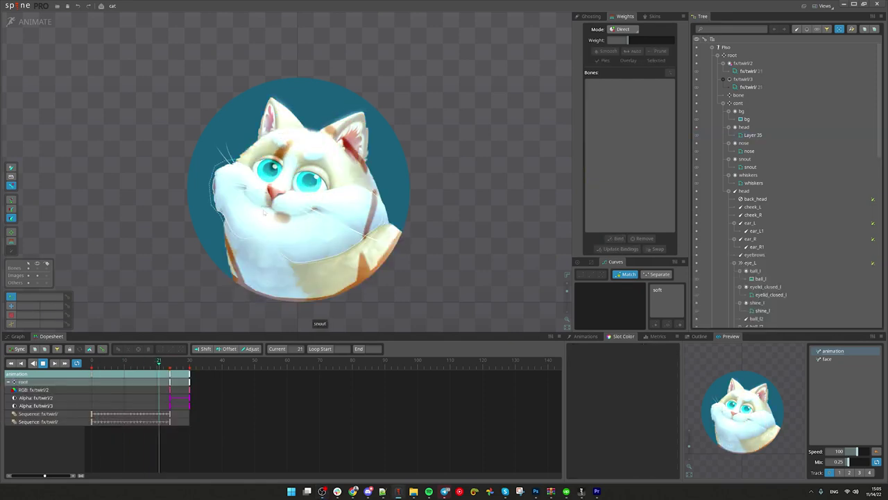
Try moving the upper fx/twirl mesh's deform key to frame 0 and play back the cat animation
{"action": "left_click", "coordinate": [63, 414]}
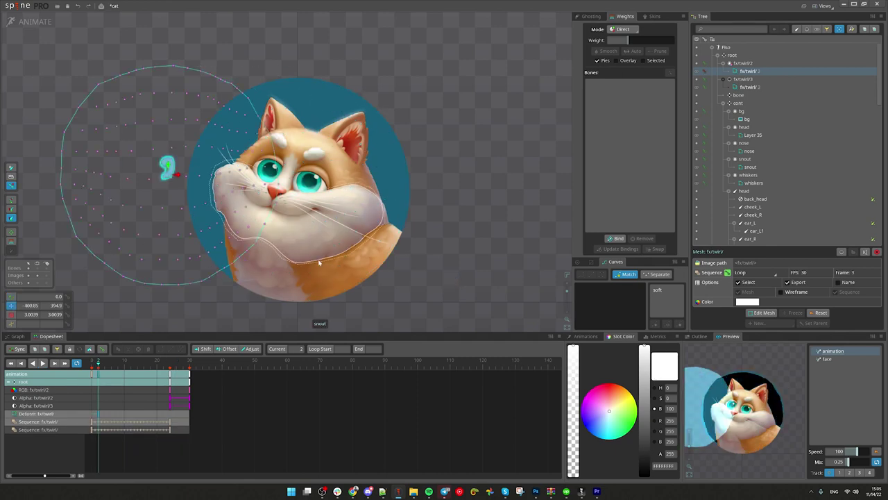
{"action": "left_click_drag", "start_coordinate": [97, 414], "coordinate": [91, 414]}
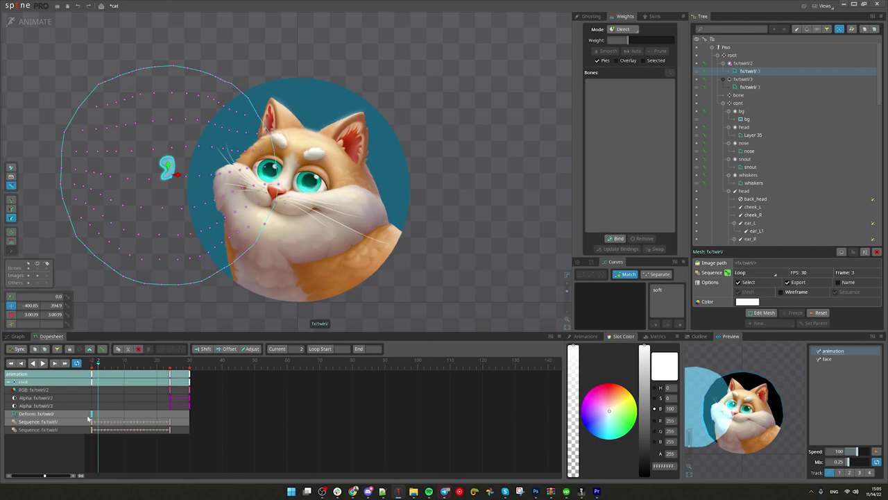
{"action": "key", "text": "d"}
{"action": "left_click", "coordinate": [410, 304]}
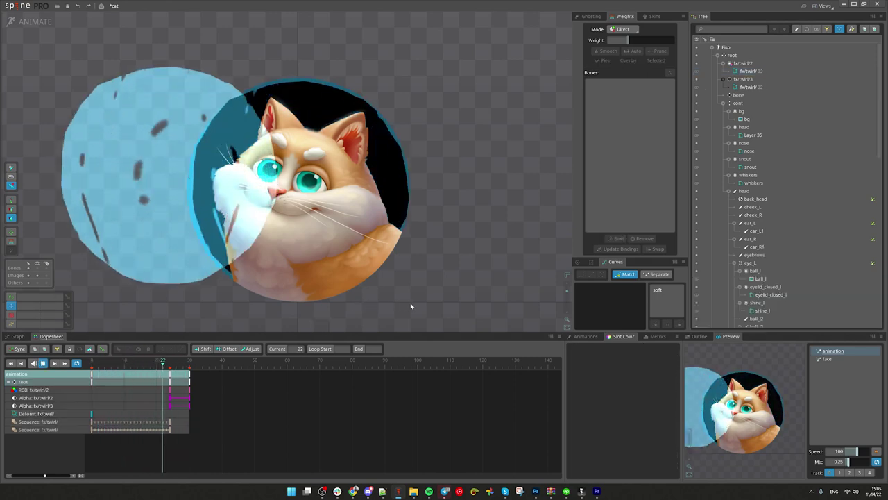
{"action": "key", "text": "ctrl+z"}
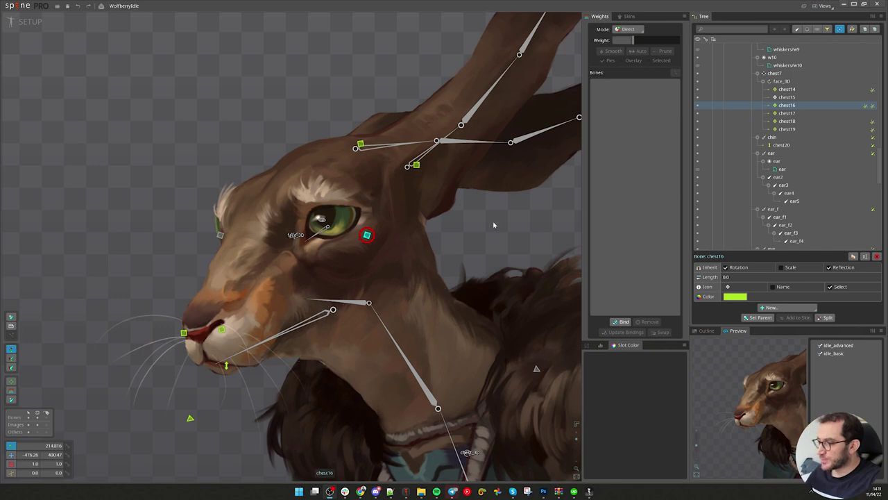
Try rotating the face_3D bone to test the rabbit's head turn, and undo the rotation
{"action": "scroll", "coordinate": [255, 219], "scroll_direction": "down", "scroll_amount": 2}
{"action": "scroll", "coordinate": [284, 231], "scroll_direction": "up", "scroll_amount": 1}
{"action": "left_click_drag", "start_coordinate": [283, 231], "coordinate": [284, 232]}
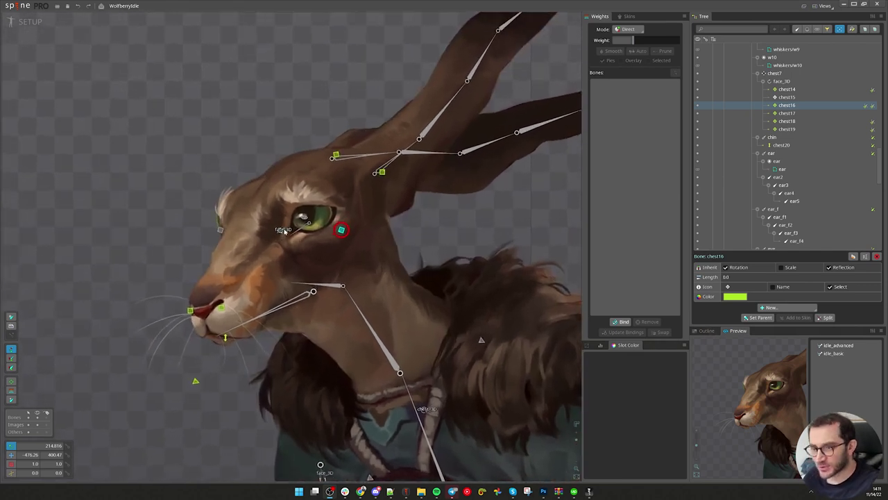
{"action": "left_click", "coordinate": [284, 231]}
{"action": "left_click_drag", "start_coordinate": [142, 258], "coordinate": [152, 184]}
{"action": "key", "text": "ctrl+z"}
{"action": "scroll", "coordinate": [333, 206], "scroll_direction": "up", "scroll_amount": 3}
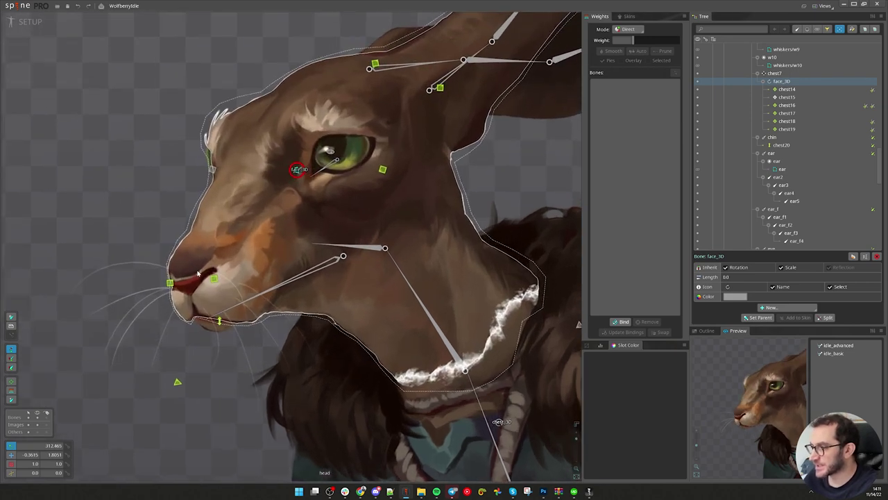
Inspect the two ear control bones and open the ear_2 transform constraint attached to chest18
{"action": "scroll", "coordinate": [335, 156], "scroll_direction": "down", "scroll_amount": 3}
{"action": "left_click_drag", "start_coordinate": [416, 173], "coordinate": [380, 216]}
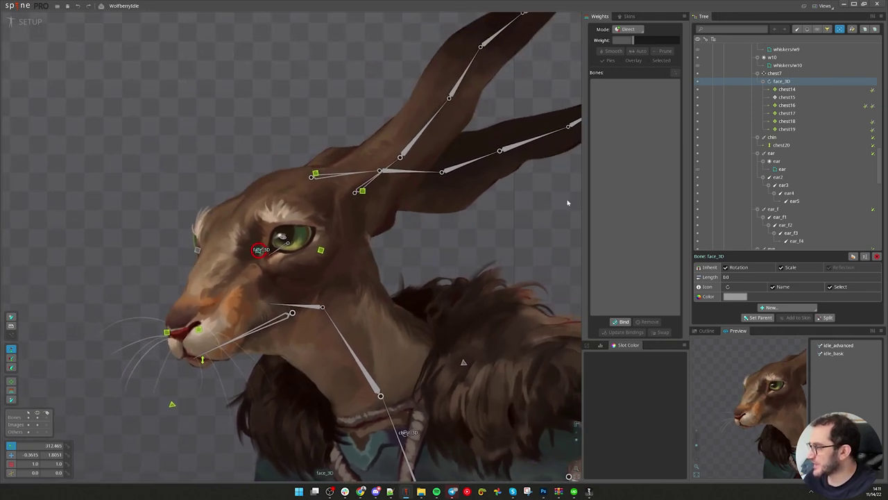
{"action": "scroll", "coordinate": [322, 214], "scroll_direction": "up", "scroll_amount": 2}
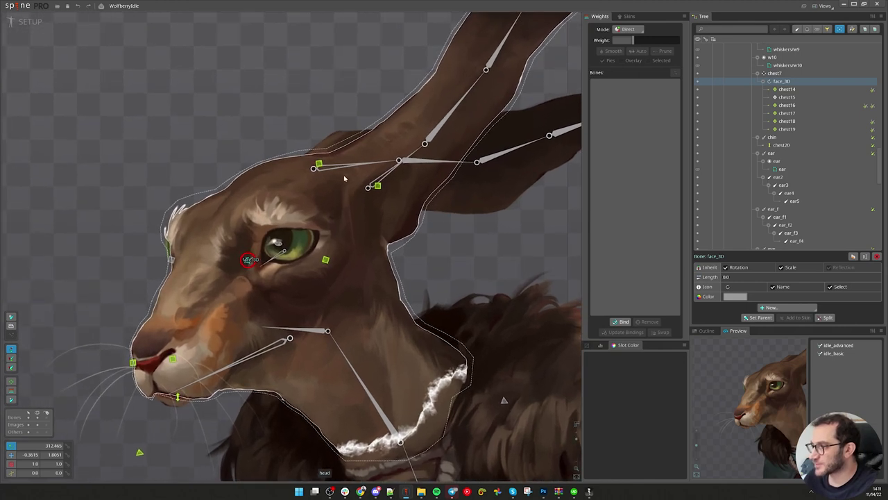
{"action": "left_click", "coordinate": [319, 164]}
{"action": "left_click", "coordinate": [376, 185]}
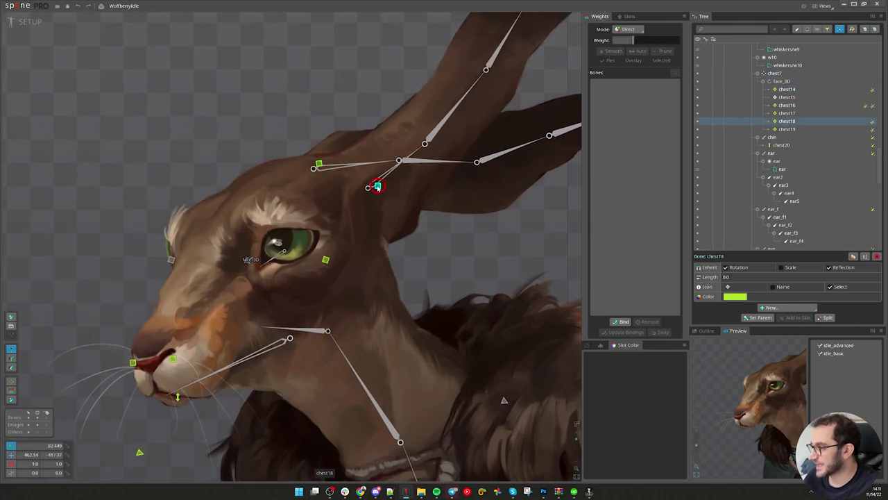
{"action": "left_click", "coordinate": [872, 122]}
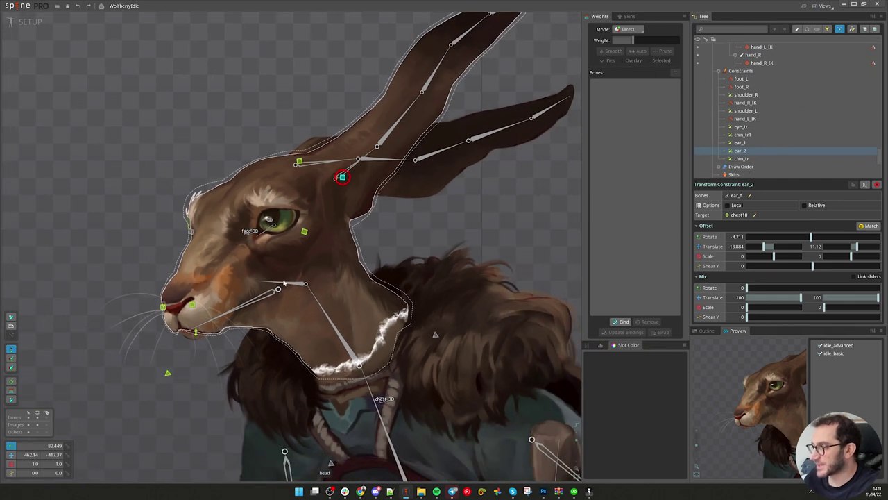
Try rotating the head bone to test how the face and ears follow
{"action": "left_click", "coordinate": [303, 285]}
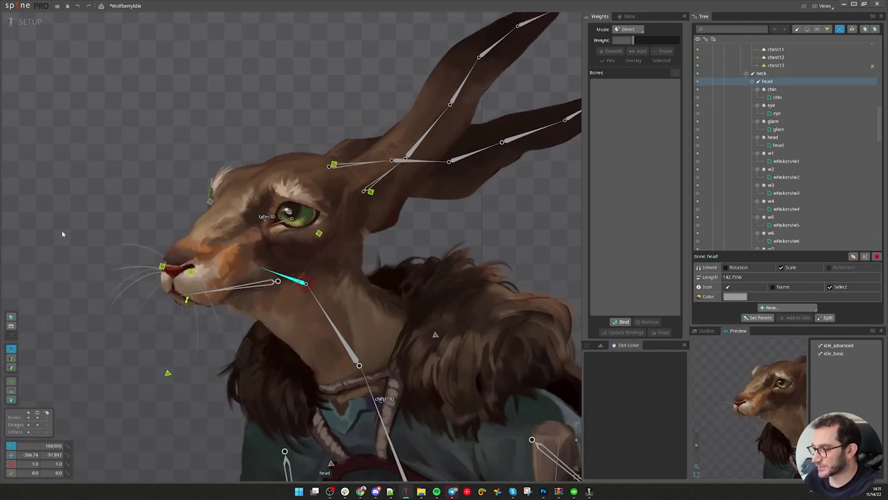
{"action": "key", "text": "ctrl+s"}
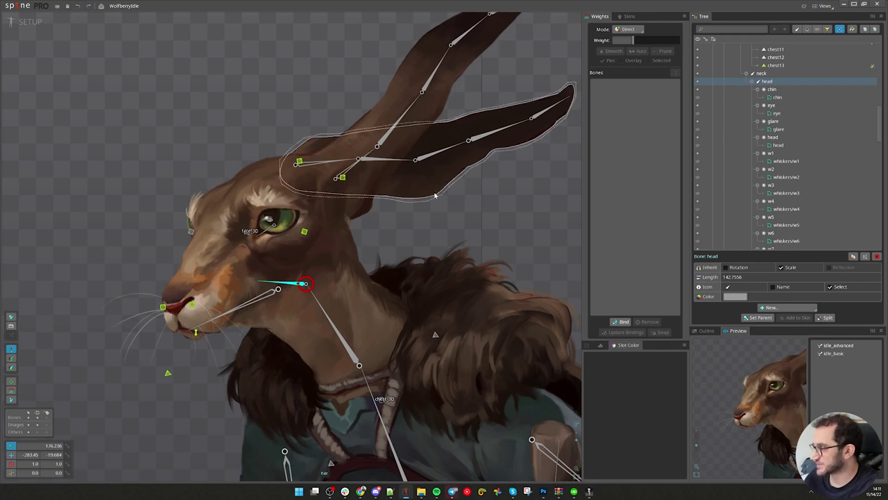
{"action": "scroll", "coordinate": [312, 290], "scroll_direction": "up", "scroll_amount": 3}
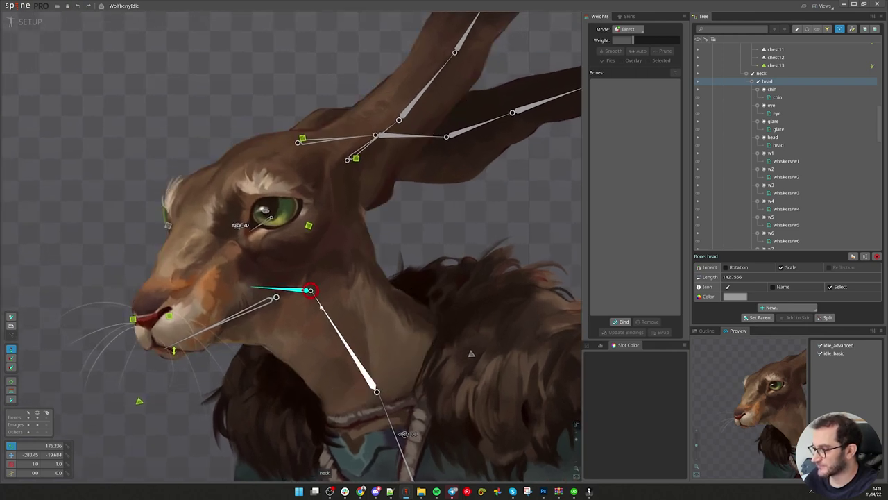
Examine how the neck bone and the face_3D control sit in the rabbit's rig
{"action": "left_click", "coordinate": [319, 301]}
{"action": "scroll", "coordinate": [283, 293], "scroll_direction": "down", "scroll_amount": 3}
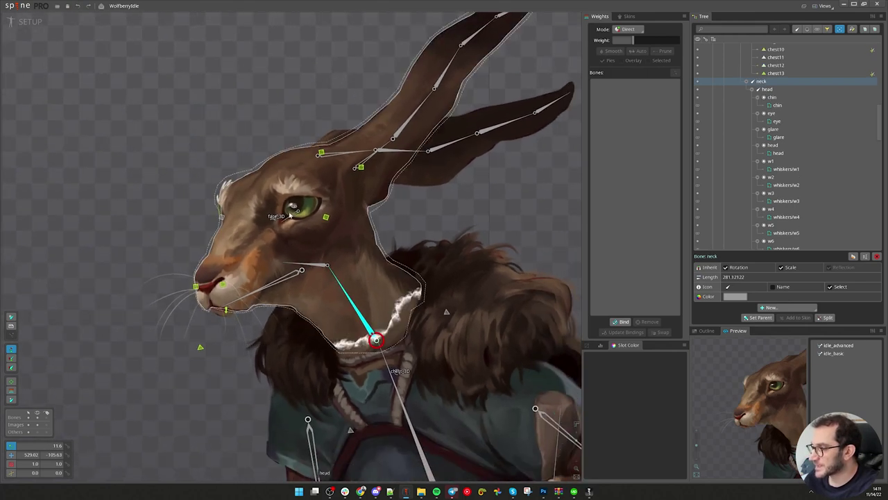
{"action": "scroll", "coordinate": [274, 209], "scroll_direction": "up", "scroll_amount": 1}
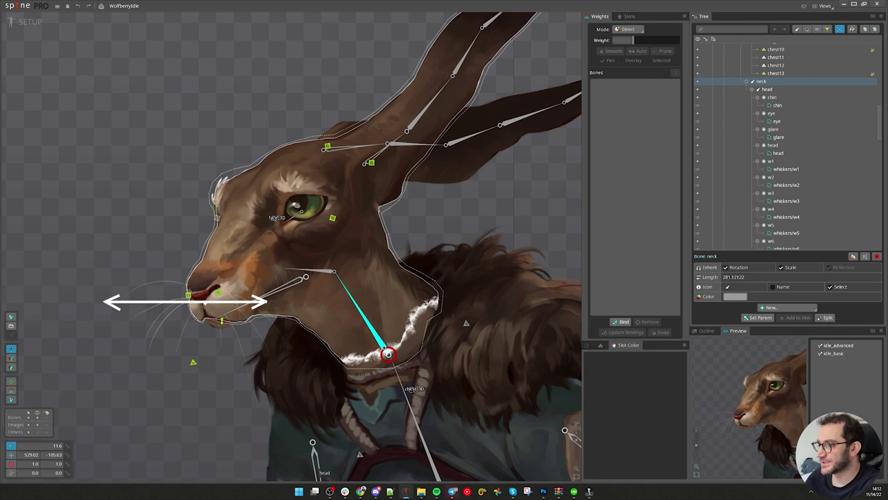
{"action": "scroll", "coordinate": [216, 293], "scroll_direction": "down", "scroll_amount": 5}
{"action": "left_click_drag", "start_coordinate": [345, 262], "coordinate": [381, 183]}
{"action": "left_click_drag", "start_coordinate": [456, 234], "coordinate": [439, 226]}
{"action": "scroll", "coordinate": [218, 184], "scroll_direction": "up", "scroll_amount": 3}
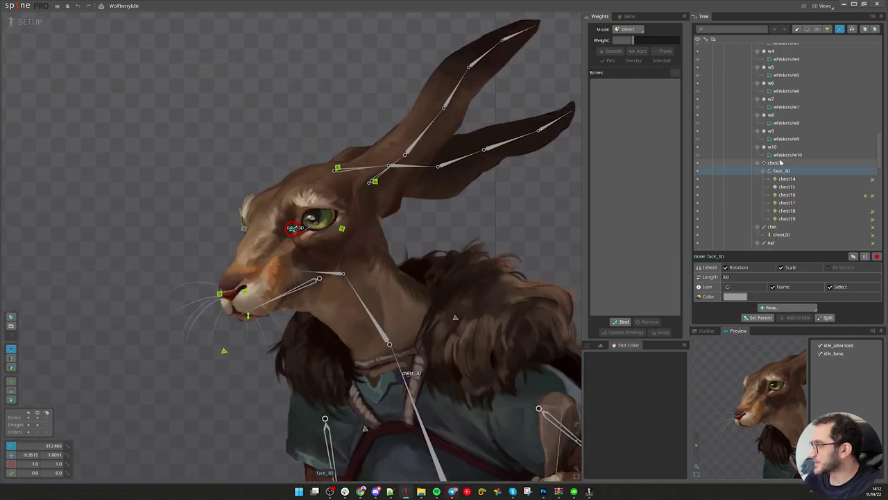
Select chest7, the parent bone of face_3D, and try changing its scale, undoing the edit
{"action": "left_click", "coordinate": [779, 163]}
{"action": "left_click", "coordinate": [787, 178]}
{"action": "left_click", "coordinate": [780, 156], "text": "ctrl"}
{"action": "left_click", "coordinate": [797, 178]}
{"action": "left_click", "coordinate": [778, 157]}
{"action": "key", "text": "x"}
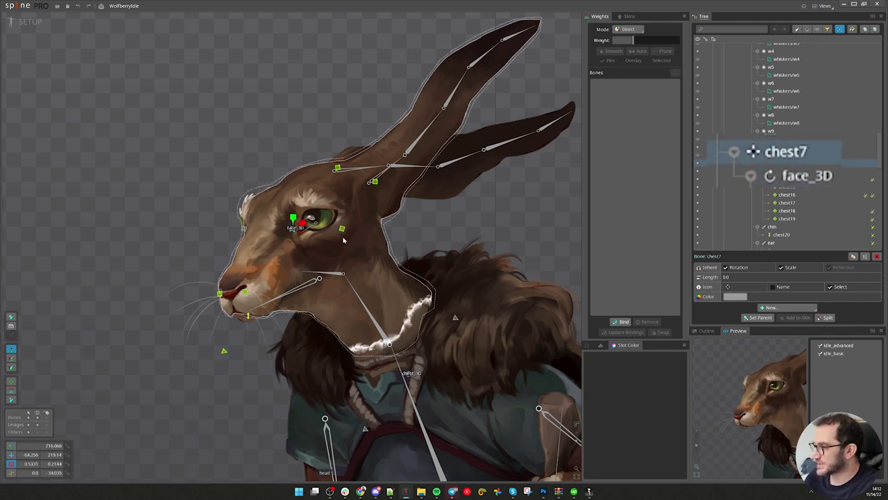
{"action": "left_click_drag", "start_coordinate": [293, 217], "coordinate": [311, 224]}
{"action": "key", "text": "ctrl+z"}
{"action": "key", "text": "ctrl+z"}
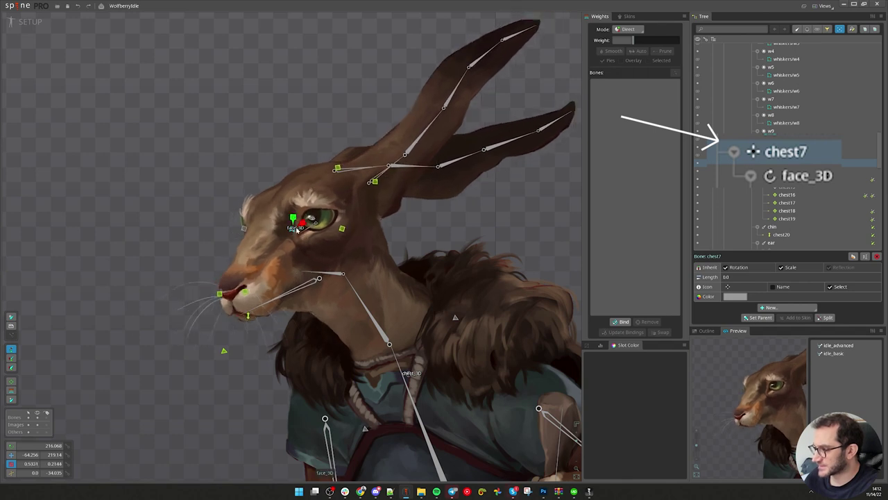
Try a stronger distortion of the chest7 bone to test the head turn, and undo it
{"action": "left_click_drag", "start_coordinate": [292, 226], "coordinate": [431, 161]}
{"action": "key", "text": "ctrl+z"}
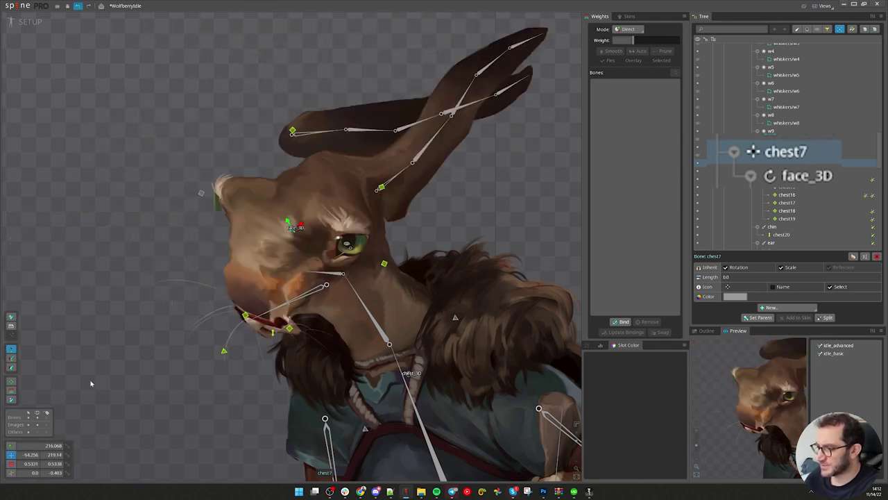
{"action": "left_click", "coordinate": [37, 425]}
{"action": "left_click_drag", "start_coordinate": [493, 224], "coordinate": [436, 212]}
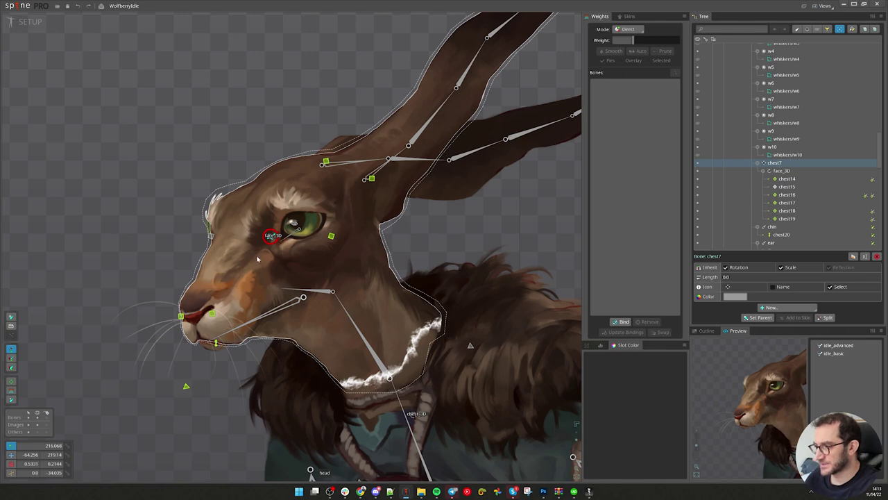
Inspect the control bones under face_3D at the ear, eye, nose and mouth
{"action": "left_click", "coordinate": [373, 179]}
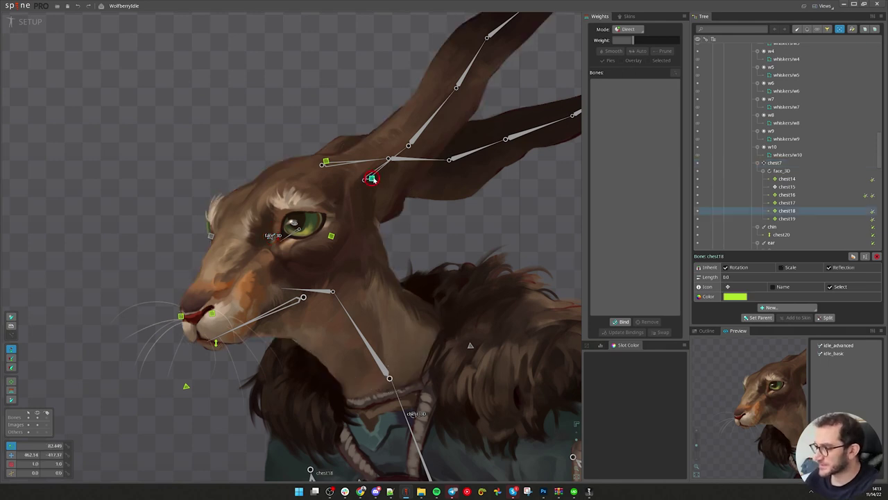
{"action": "scroll", "coordinate": [387, 173], "scroll_direction": "up", "scroll_amount": 1}
{"action": "scroll", "coordinate": [387, 173], "scroll_direction": "up", "scroll_amount": 2}
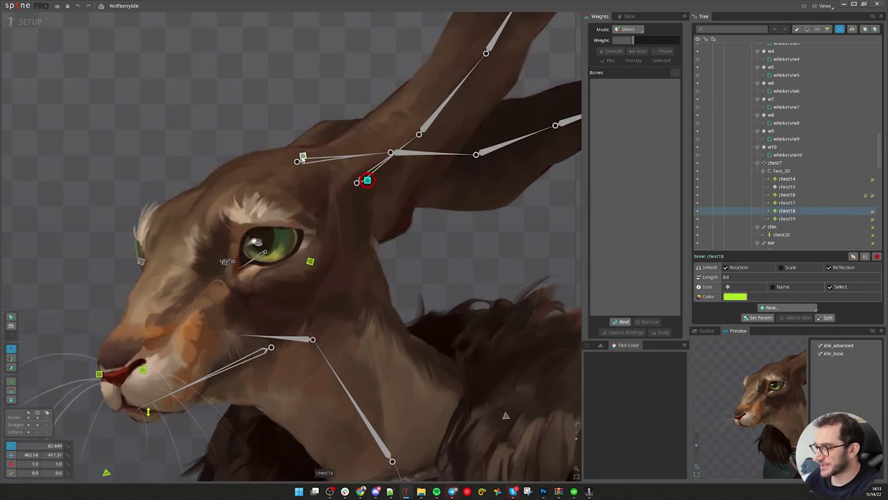
{"action": "scroll", "coordinate": [316, 253], "scroll_direction": "down", "scroll_amount": 2}
{"action": "left_click", "coordinate": [315, 259]}
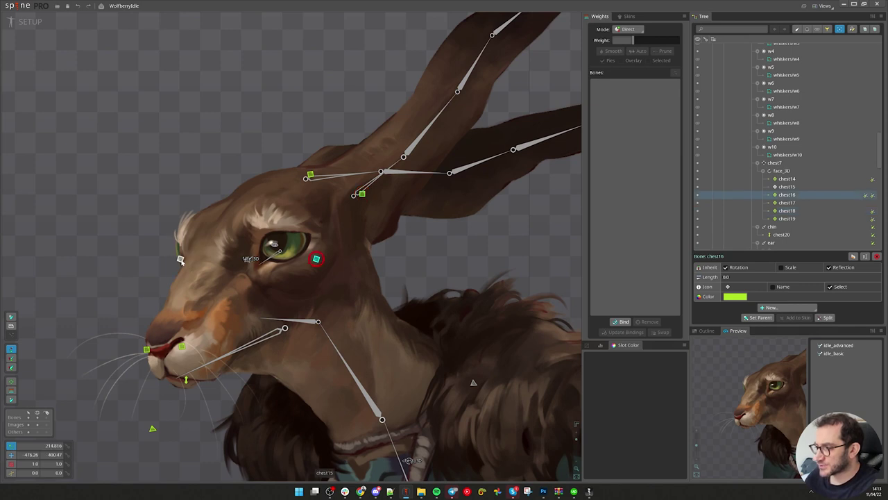
{"action": "left_click", "coordinate": [146, 349]}
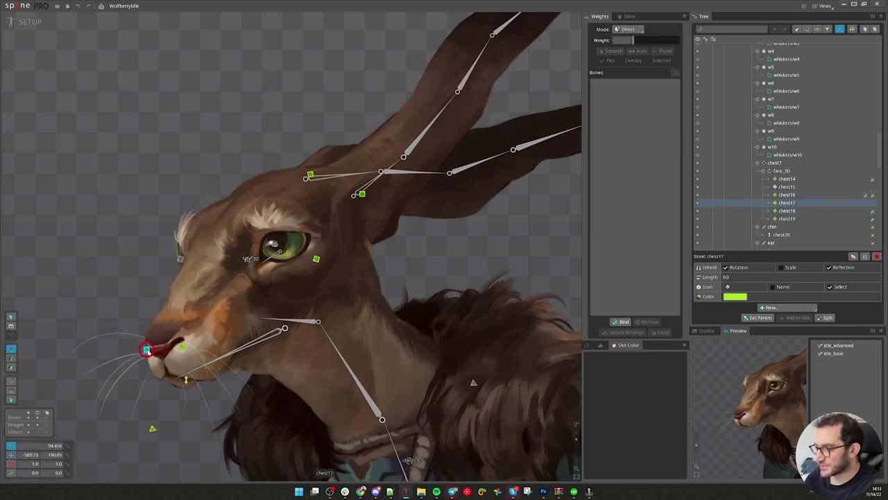
{"action": "left_click", "coordinate": [182, 349]}
Try rotating the chest_3D bone to test the torso turn, and undo the rotation
{"action": "scroll", "coordinate": [208, 326], "scroll_direction": "down", "scroll_amount": 3}
{"action": "left_click_drag", "start_coordinate": [331, 321], "coordinate": [340, 230]}
{"action": "left_click", "coordinate": [327, 267]}
{"action": "left_click_drag", "start_coordinate": [510, 184], "coordinate": [518, 111]}
{"action": "key", "text": "ctrl+z"}
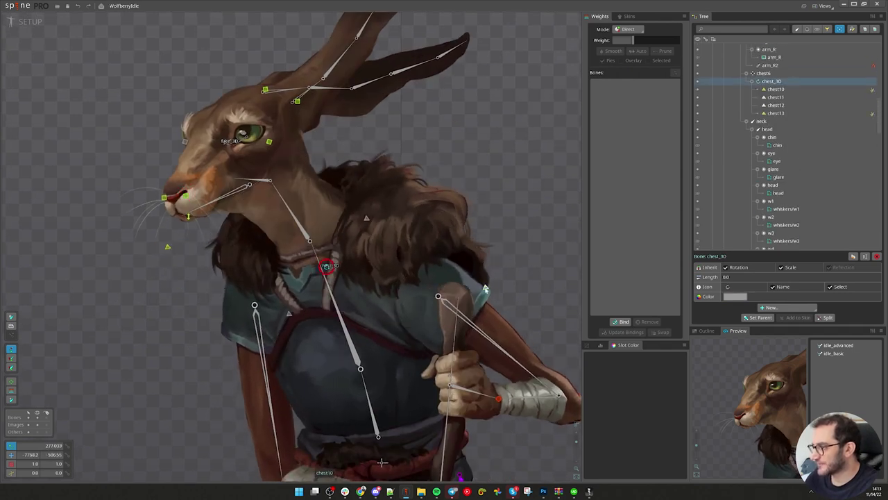
Inspect the chest11 control on the fur collar and test the chest_3D rotation again, undoing it
{"action": "left_click", "coordinate": [366, 218]}
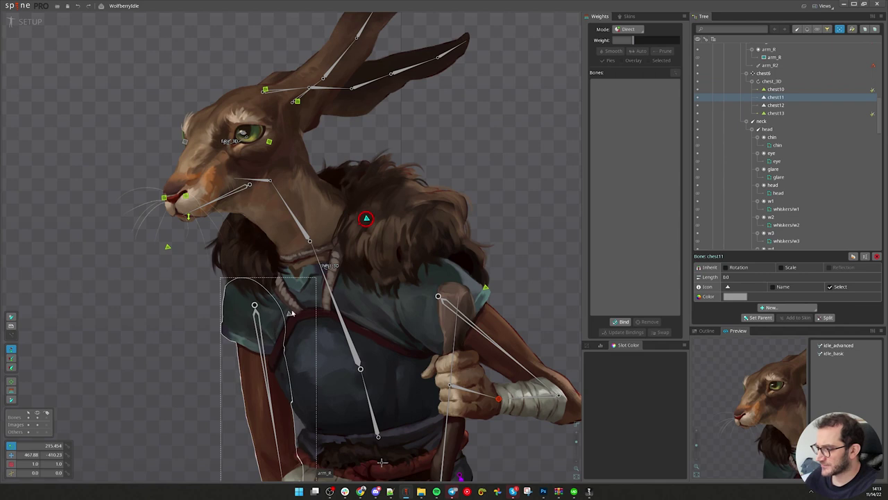
{"action": "left_click", "coordinate": [329, 268]}
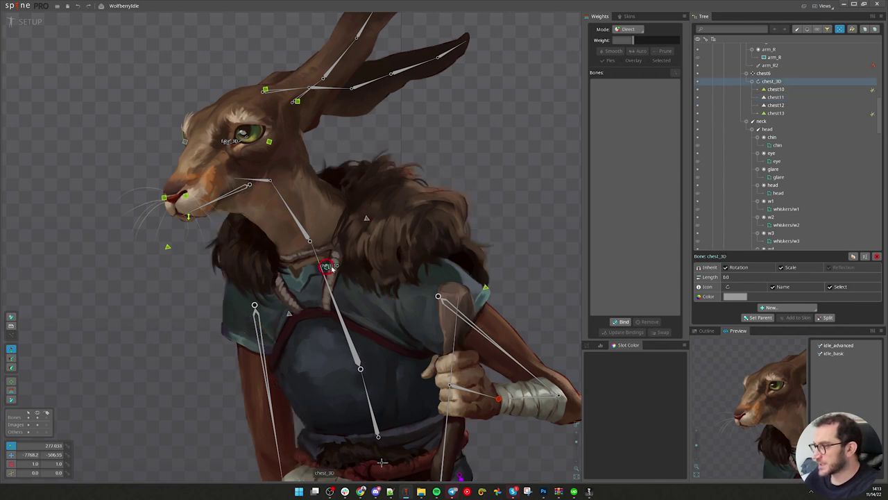
{"action": "scroll", "coordinate": [288, 262], "scroll_direction": "down", "scroll_amount": 3}
{"action": "left_click_drag", "start_coordinate": [475, 262], "coordinate": [468, 207]}
{"action": "key", "text": "ctrl+z"}
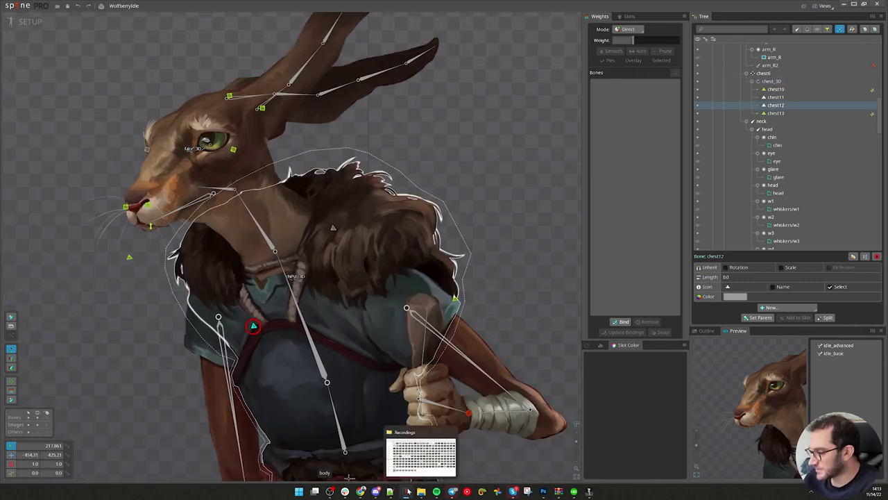
Switch to the Spine window with the lizard project and view the lizard up close
{"action": "mouse_move", "coordinate": [408, 493]}
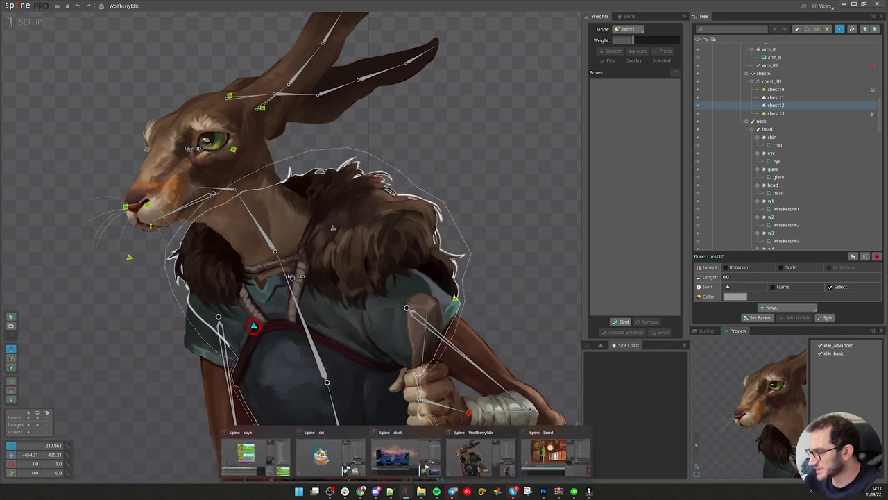
{"action": "left_click", "coordinate": [565, 451]}
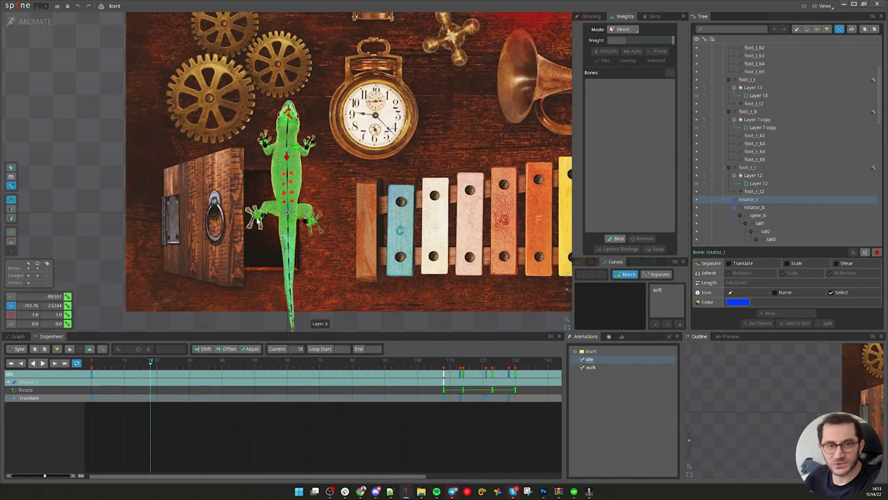
{"action": "scroll", "coordinate": [388, 207], "scroll_direction": "up", "scroll_amount": 5}
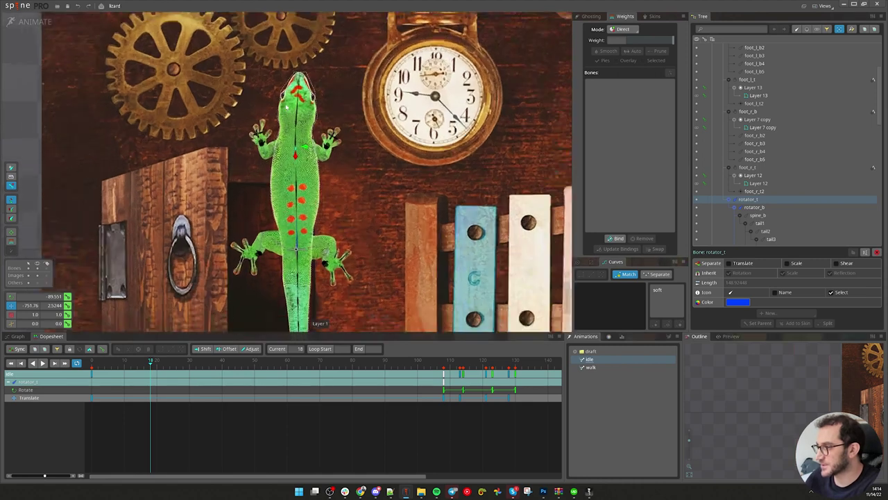
{"action": "scroll", "coordinate": [382, 215], "scroll_direction": "down", "scroll_amount": 3}
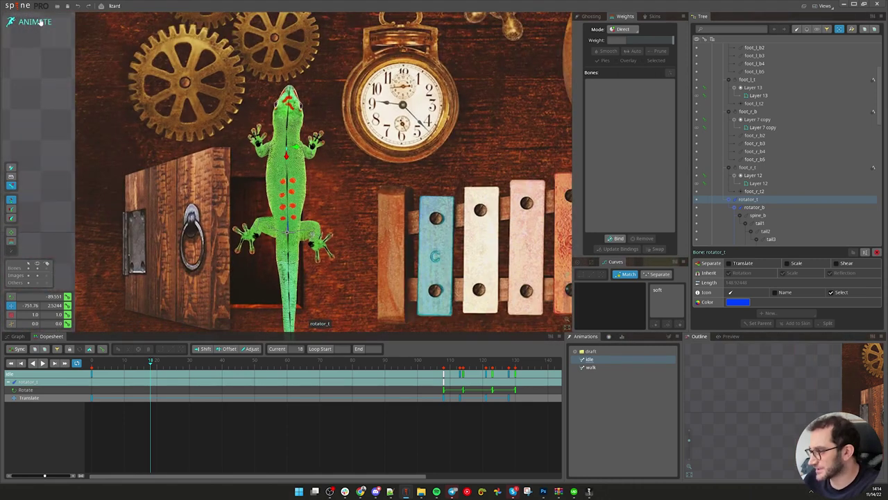
Play the lizard's idle animation, clear the selection, and switch the project to Setup mode
{"action": "key", "text": "space"}
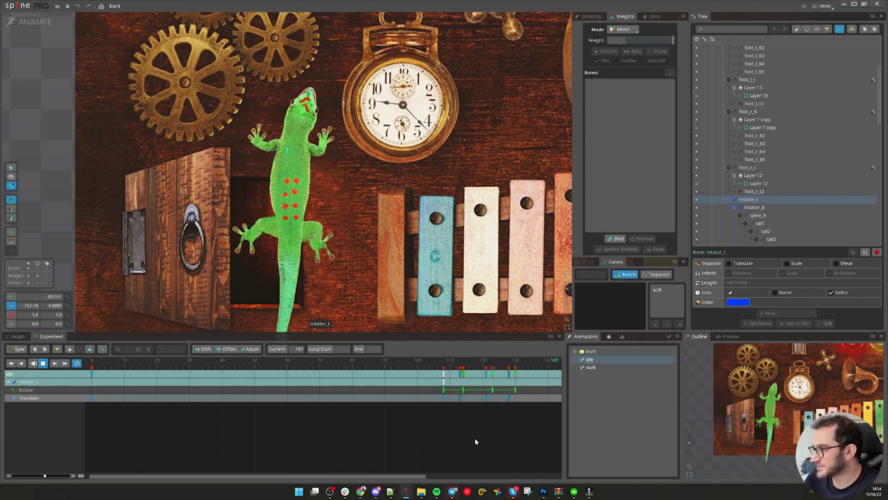
{"action": "key", "text": "Escape"}
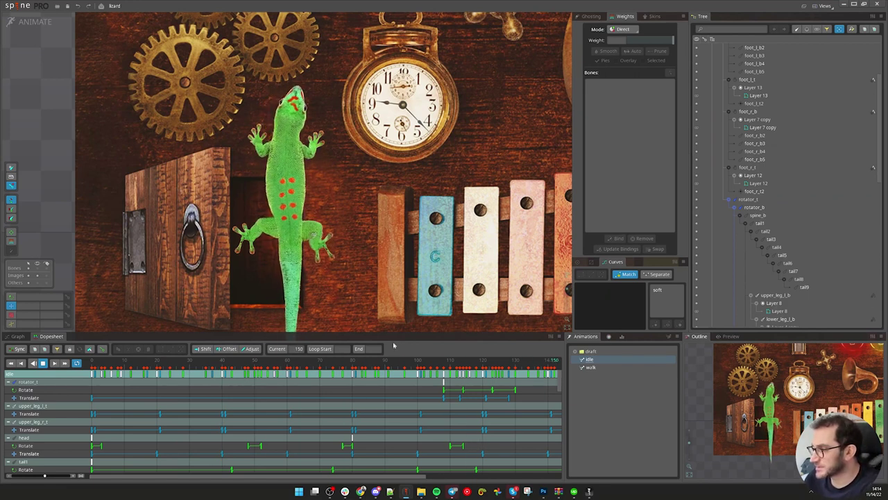
{"action": "left_click", "coordinate": [43, 28]}
{"action": "scroll", "coordinate": [321, 291], "scroll_direction": "up", "scroll_amount": 4}
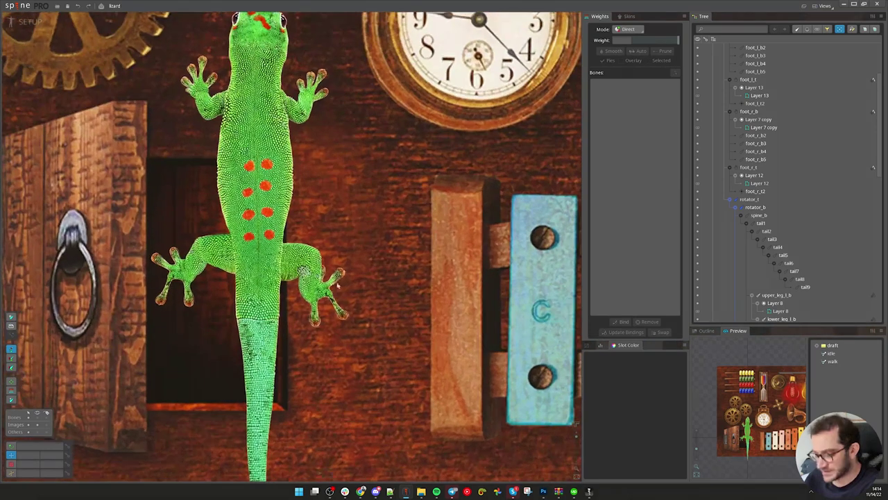
Try rotating the lizard's rotator_t bone at the shoulders to test the body bend, and undo the rotation
{"action": "scroll", "coordinate": [313, 215], "scroll_direction": "down", "scroll_amount": 2}
{"action": "left_click_drag", "start_coordinate": [294, 168], "coordinate": [298, 204]}
{"action": "scroll", "coordinate": [297, 200], "scroll_direction": "up", "scroll_amount": 4}
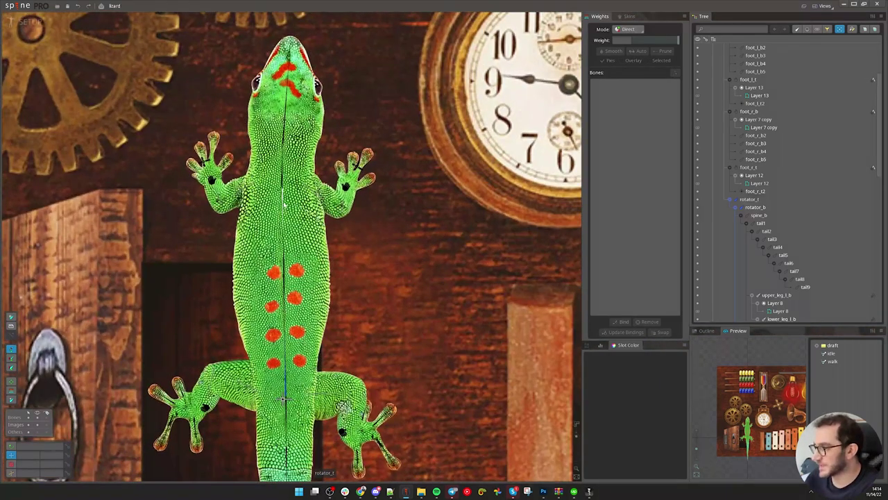
{"action": "left_click", "coordinate": [283, 199]}
{"action": "scroll", "coordinate": [297, 198], "scroll_direction": "down", "scroll_amount": 4}
{"action": "key", "text": "c"}
{"action": "mouse_move", "coordinate": [370, 238]}
{"action": "left_mouse_down"}
{"action": "mouse_move", "coordinate": [370, 227]}
{"action": "mouse_move", "coordinate": [365, 232]}
{"action": "left_mouse_up"}
{"action": "key", "text": "ctrl+z"}
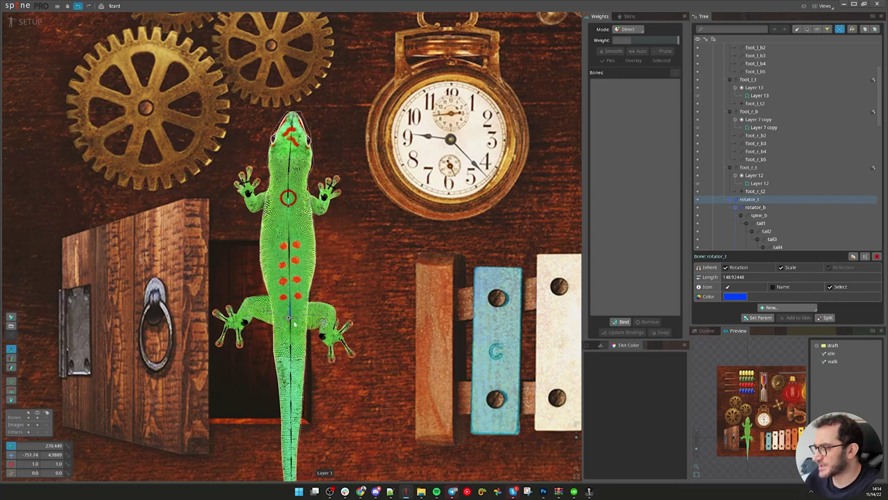
Test the rotation of the rotator_b bone at the hips and inspect the control bones of both front feet
{"action": "left_click", "coordinate": [289, 317]}
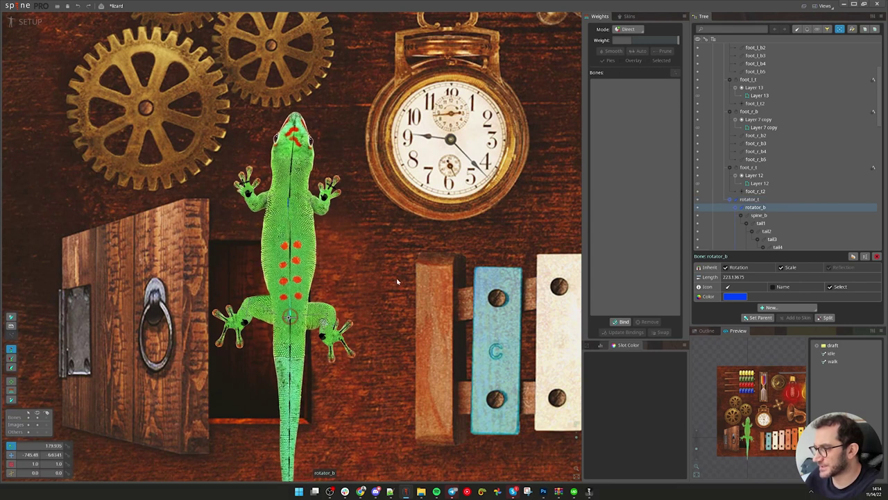
{"action": "scroll", "coordinate": [310, 218], "scroll_direction": "up", "scroll_amount": 3}
{"action": "left_click", "coordinate": [330, 188]}
{"action": "left_click", "coordinate": [220, 184]}
{"action": "scroll", "coordinate": [387, 332], "scroll_direction": "down", "scroll_amount": 3}
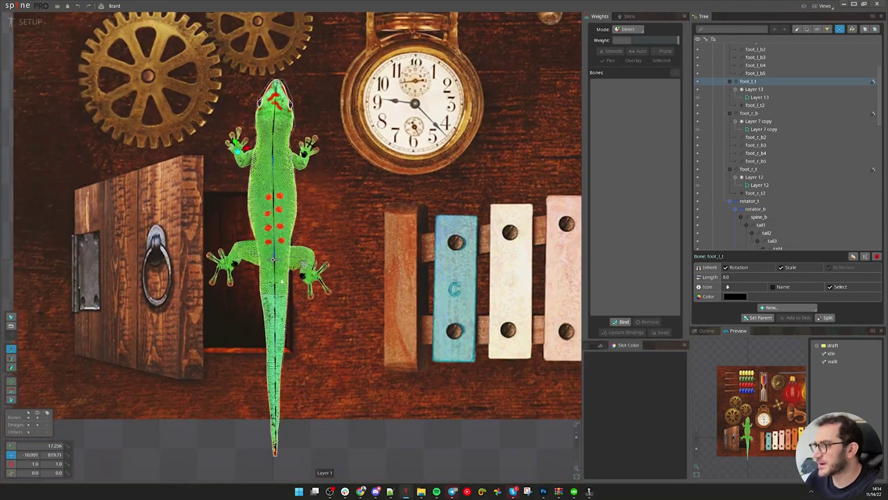
{"action": "left_click_drag", "start_coordinate": [315, 194], "coordinate": [300, 242]}
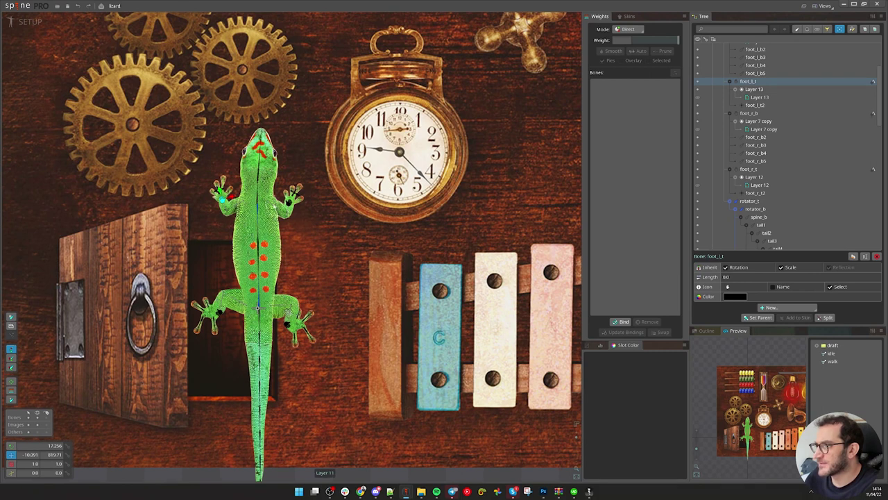
Select rotator_t again and rotate it to test how the rest of the lizard's spine follows
{"action": "scroll", "coordinate": [273, 207], "scroll_direction": "up", "scroll_amount": 3}
{"action": "left_click", "coordinate": [255, 213]}
{"action": "left_click", "coordinate": [253, 210]}
{"action": "scroll", "coordinate": [325, 215], "scroll_direction": "down", "scroll_amount": 2}
{"action": "key", "text": "c"}
{"action": "left_click_drag", "start_coordinate": [369, 246], "coordinate": [365, 252]}
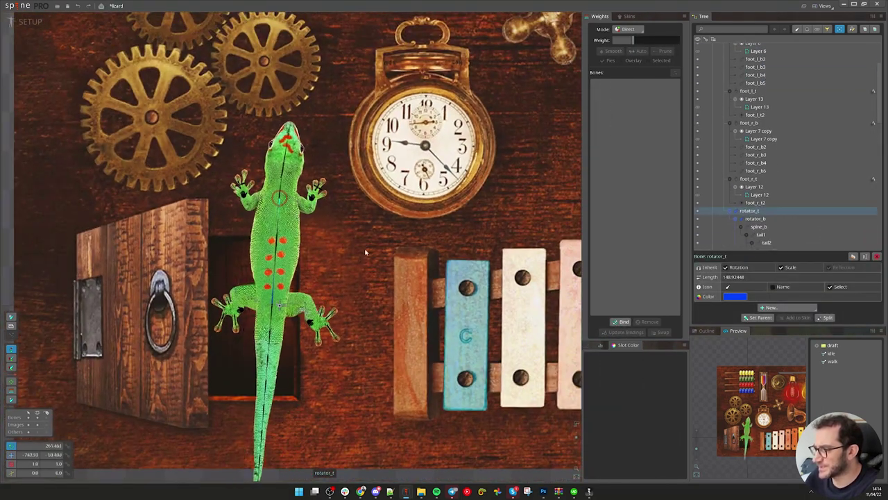
Test rotating the child bone rotator_b, and reselect its parent rotator_t to compare the two
{"action": "left_click", "coordinate": [281, 297]}
{"action": "scroll", "coordinate": [316, 262], "scroll_direction": "up", "scroll_amount": 2}
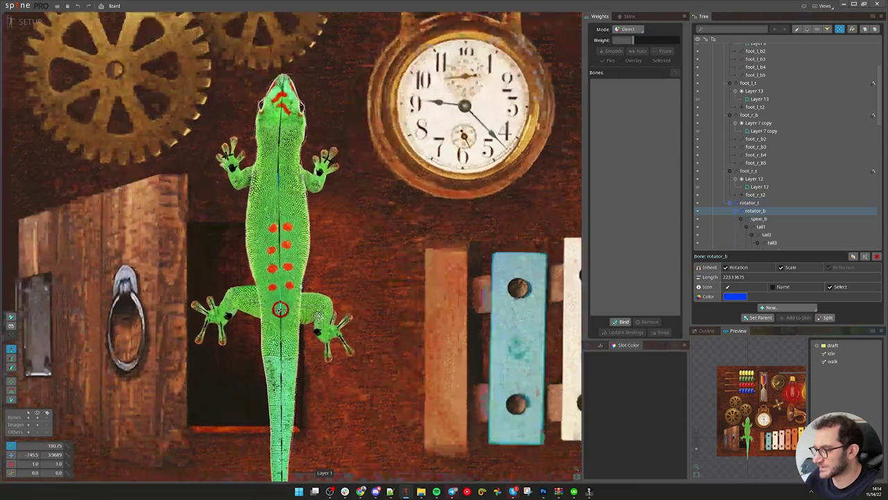
{"action": "scroll", "coordinate": [284, 142], "scroll_direction": "up", "scroll_amount": 2}
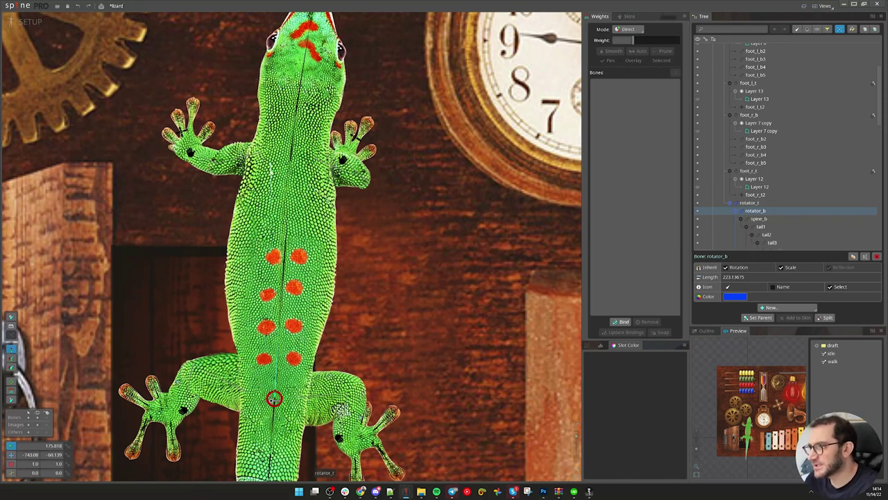
{"action": "left_click", "coordinate": [391, 240]}
{"action": "scroll", "coordinate": [387, 245], "scroll_direction": "down", "scroll_amount": 3}
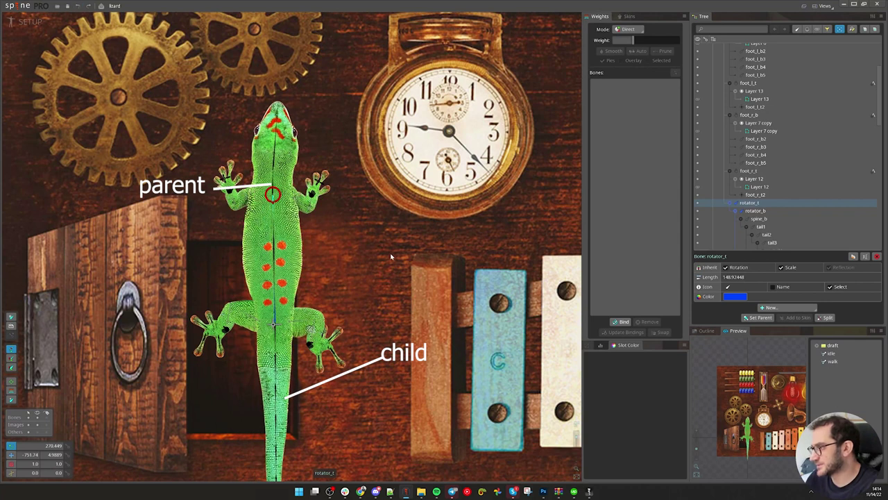
Close the lizard project window
{"action": "left_click", "coordinate": [409, 490]}
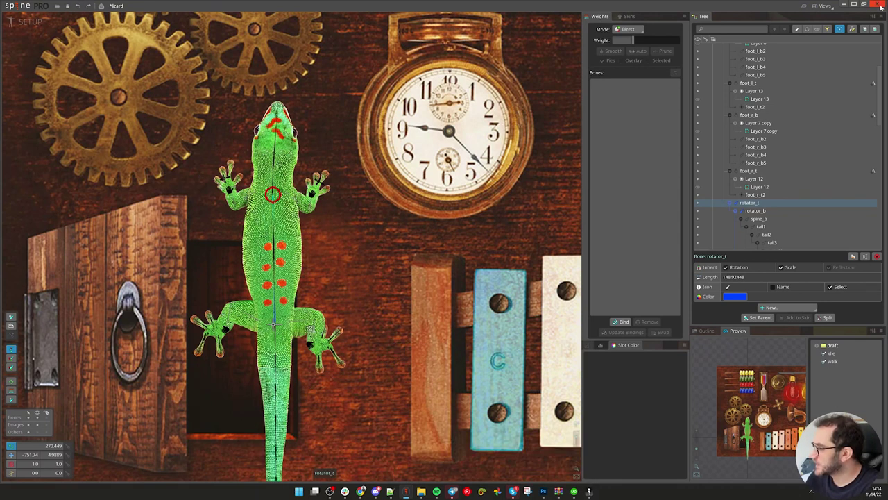
{"action": "left_click", "coordinate": [880, 5]}
{"action": "left_click", "coordinate": [390, 137]}
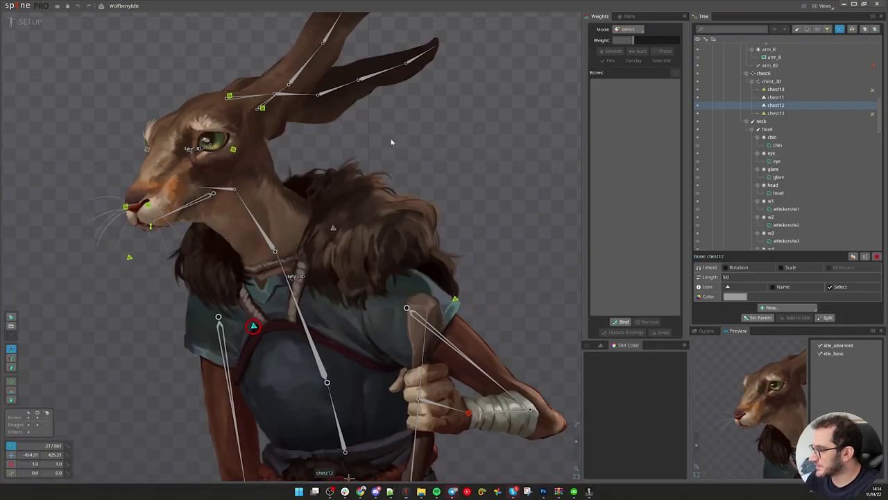
Switch to the Spine window with the cat project and clear the head mesh selection
{"action": "mouse_move", "coordinate": [405, 496]}
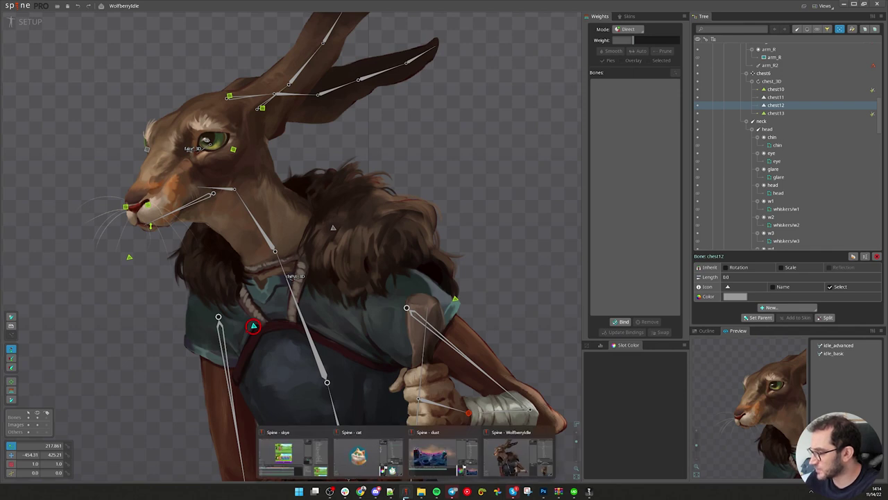
{"action": "left_click", "coordinate": [358, 454]}
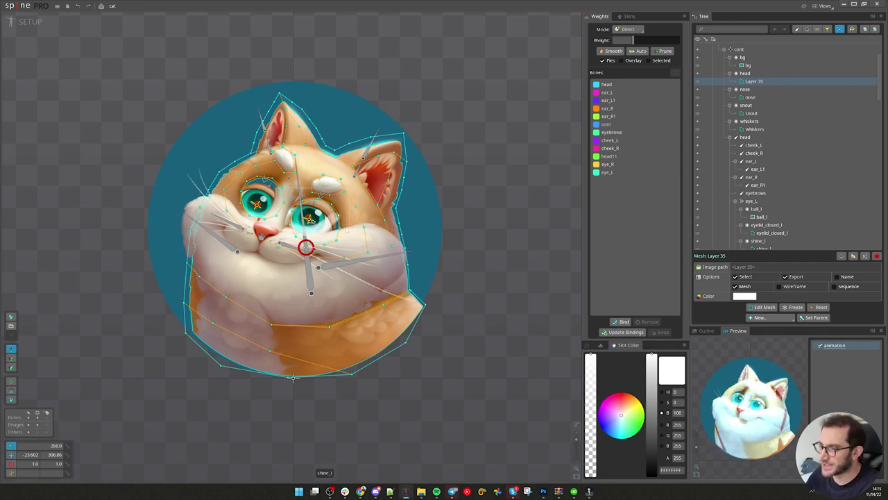
{"action": "scroll", "coordinate": [299, 229], "scroll_direction": "up", "scroll_amount": 4}
{"action": "key", "text": "space"}
{"action": "scroll", "coordinate": [278, 221], "scroll_direction": "down", "scroll_amount": 3}
{"action": "key", "text": "ctrl+z"}
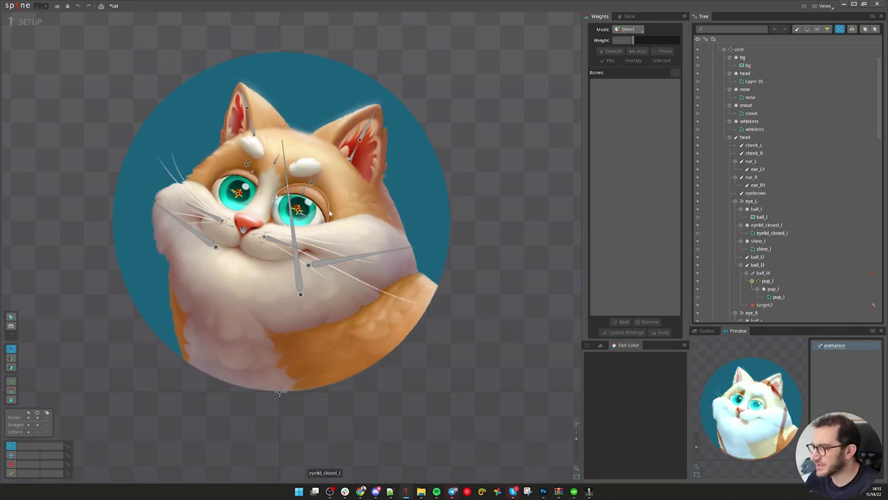
Move the target2 and target bones to test how each of the cat's pupils follows, undoing the moves
{"action": "scroll", "coordinate": [330, 213], "scroll_direction": "up", "scroll_amount": 2}
{"action": "left_click", "coordinate": [290, 182]}
{"action": "mouse_move", "coordinate": [551, 159]}
{"action": "left_mouse_down"}
{"action": "mouse_move", "coordinate": [516, 208]}
{"action": "mouse_move", "coordinate": [548, 161]}
{"action": "left_mouse_up"}
{"action": "scroll", "coordinate": [279, 211], "scroll_direction": "up", "scroll_amount": 2}
{"action": "mouse_move", "coordinate": [282, 207]}
{"action": "left_mouse_down"}
{"action": "mouse_move", "coordinate": [326, 299]}
{"action": "mouse_move", "coordinate": [360, 154]}
{"action": "mouse_move", "coordinate": [336, 162]}
{"action": "mouse_move", "coordinate": [359, 203]}
{"action": "mouse_move", "coordinate": [282, 199]}
{"action": "left_mouse_up"}
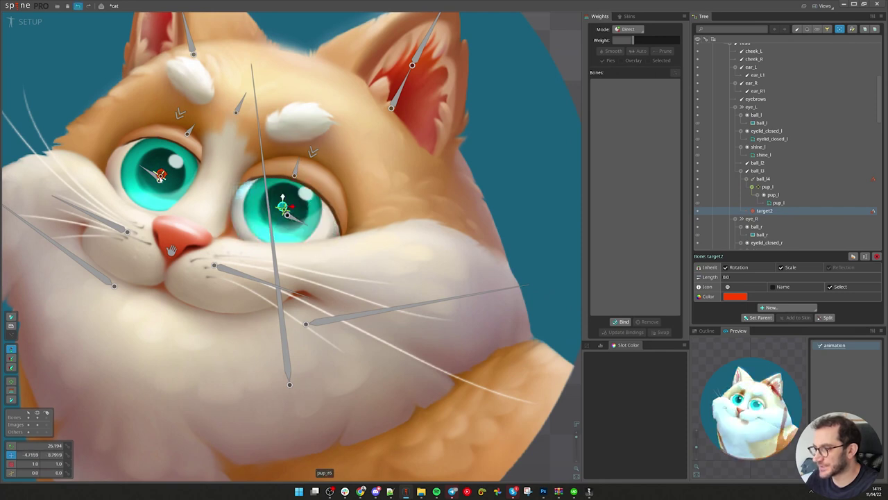
{"action": "left_click_drag", "start_coordinate": [160, 174], "coordinate": [85, 205]}
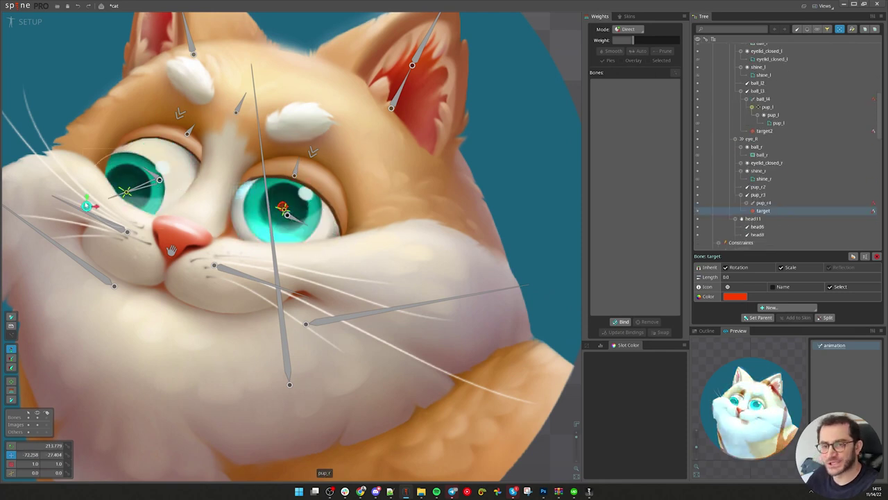
{"action": "key", "text": "ctrl+z"}
Select the head11 control bone on the cat's nose and examine it
{"action": "scroll", "coordinate": [370, 247], "scroll_direction": "down", "scroll_amount": 3}
{"action": "left_click", "coordinate": [254, 246]}
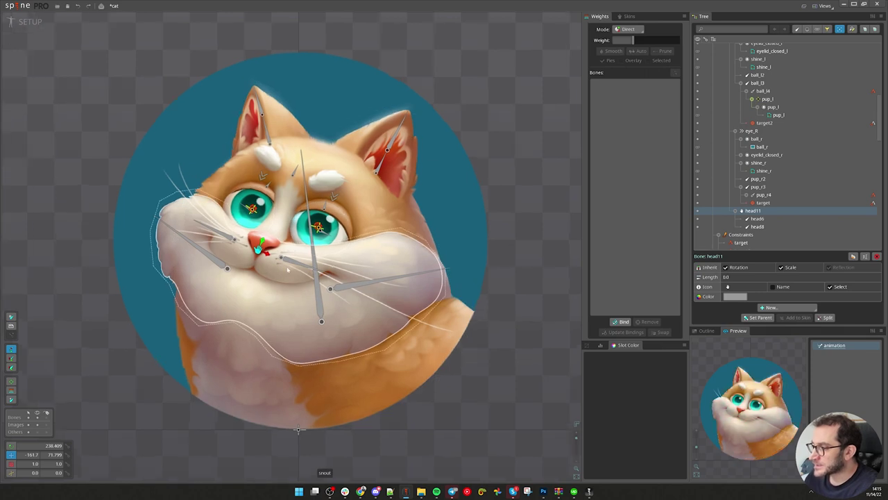
{"action": "scroll", "coordinate": [271, 260], "scroll_direction": "up", "scroll_amount": 1}
{"action": "scroll", "coordinate": [250, 232], "scroll_direction": "down", "scroll_amount": 3}
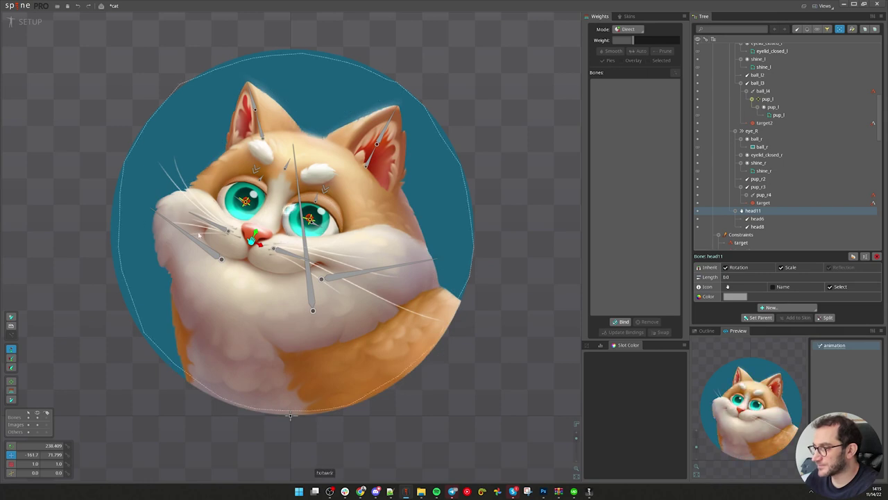
Enable soft selection for the cat's head mesh Layer 35, with size 488.55 and feather 100
{"action": "left_click", "coordinate": [290, 415]}
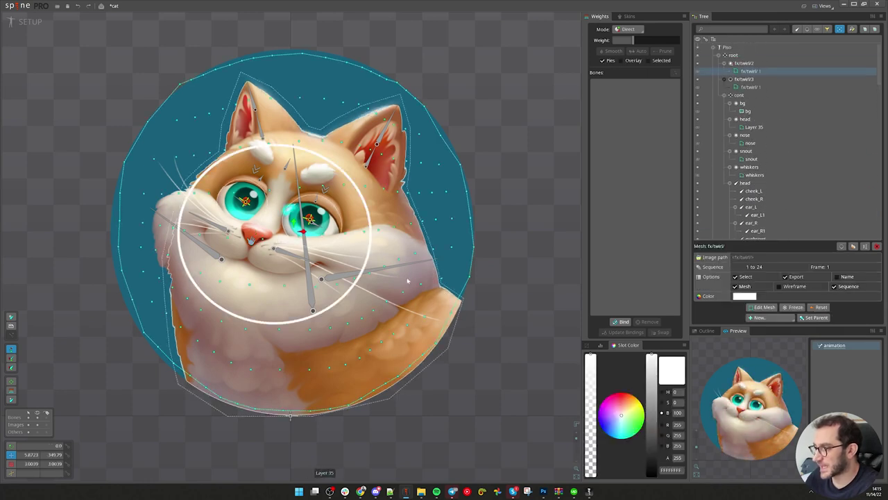
{"action": "left_click", "coordinate": [587, 346]}
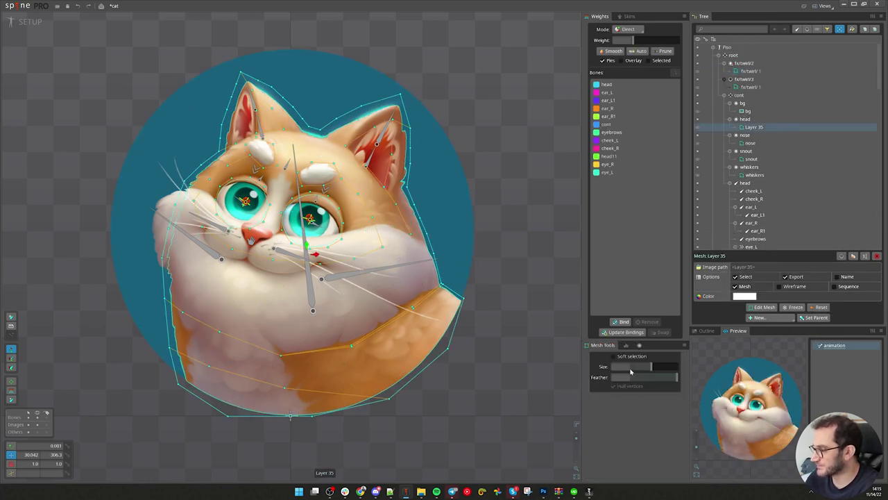
{"action": "left_click_drag", "start_coordinate": [629, 366], "coordinate": [677, 366]}
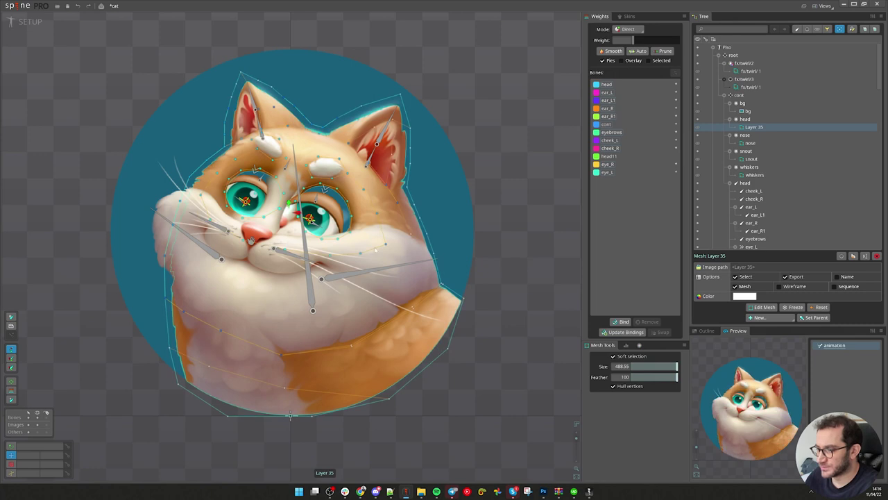
Add the snout mesh to the head mesh selection and try shifting both with soft selection, undoing the deformation
{"action": "left_click", "coordinate": [189, 254]}
{"action": "left_click", "coordinate": [188, 254], "text": "ctrl"}
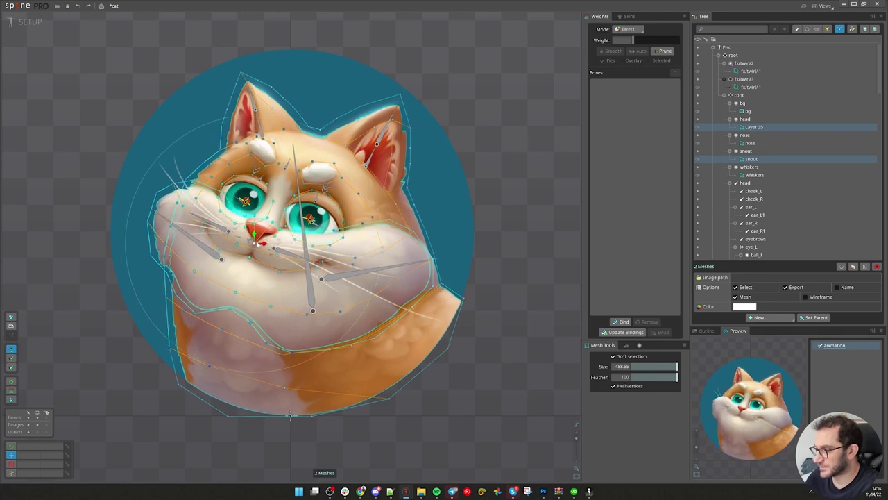
{"action": "left_click_drag", "start_coordinate": [251, 243], "coordinate": [250, 245]}
{"action": "key", "text": "ctrl+z"}
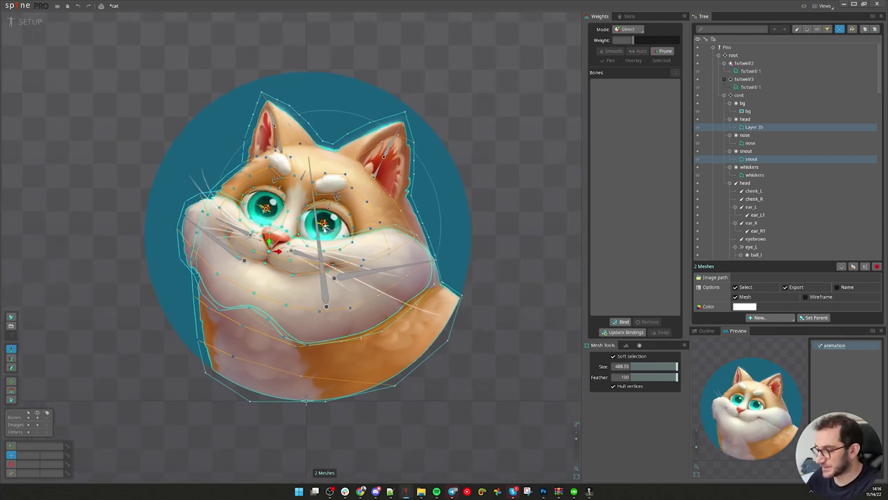
{"action": "scroll", "coordinate": [270, 244], "scroll_direction": "up", "scroll_amount": 3}
{"action": "scroll", "coordinate": [265, 245], "scroll_direction": "down", "scroll_amount": 3}
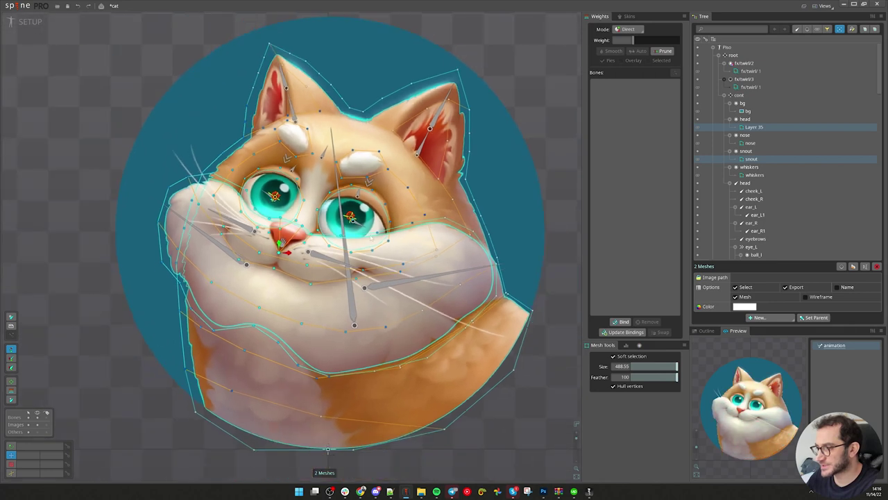
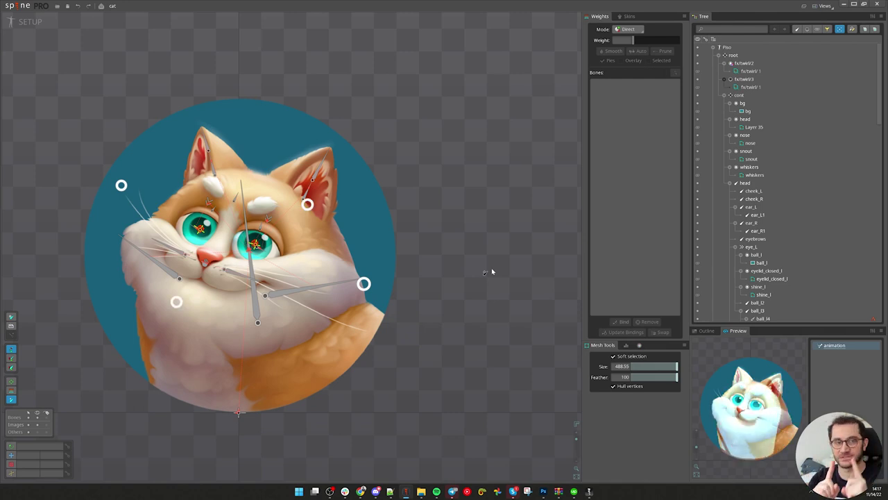
Create new bones beside the cat: a centre with a short pointing bone and four outer bones around it
{"action": "left_click_drag", "start_coordinate": [492, 271], "coordinate": [450, 197]}
{"action": "left_click", "coordinate": [390, 108]}
{"action": "left_click", "coordinate": [396, 275]}
{"action": "left_click", "coordinate": [298, 195]}
{"action": "left_click", "coordinate": [505, 197]}
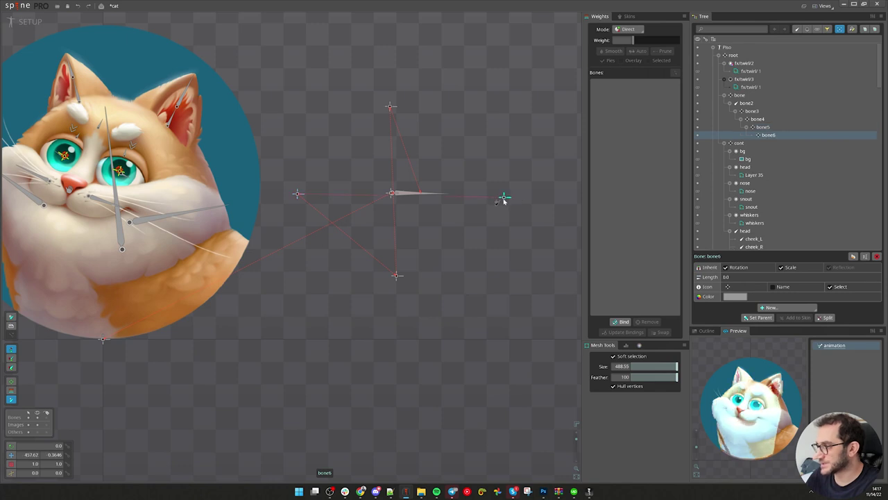
Reposition the outer bones so that all four lie on a circle around the centre bone
{"action": "left_click_drag", "start_coordinate": [537, 234], "coordinate": [522, 233]}
{"action": "left_click_drag", "start_coordinate": [397, 277], "coordinate": [396, 286]}
{"action": "left_click", "coordinate": [295, 196]}
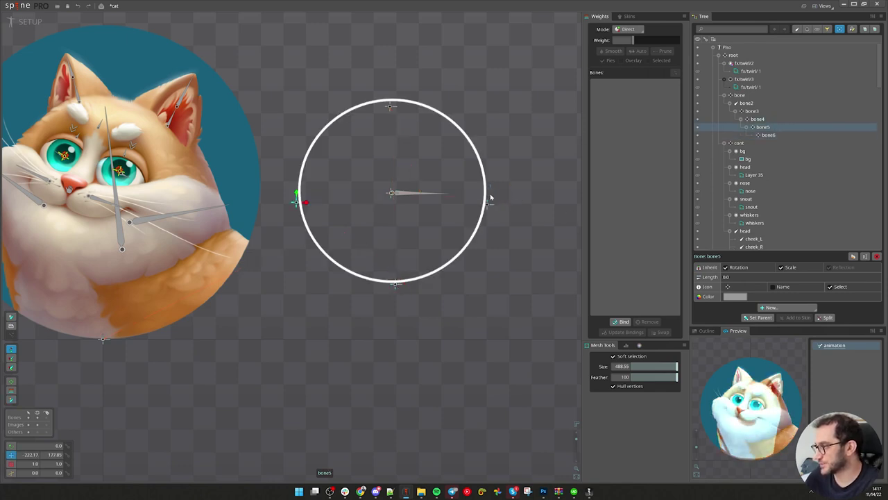
Select bone3, bone4, bone5 and bone6 together and set bone2 as their parent
{"action": "left_click", "coordinate": [765, 134], "text": "ctrl"}
{"action": "left_click", "coordinate": [757, 119], "text": "ctrl"}
{"action": "left_click", "coordinate": [752, 111], "text": "ctrl"}
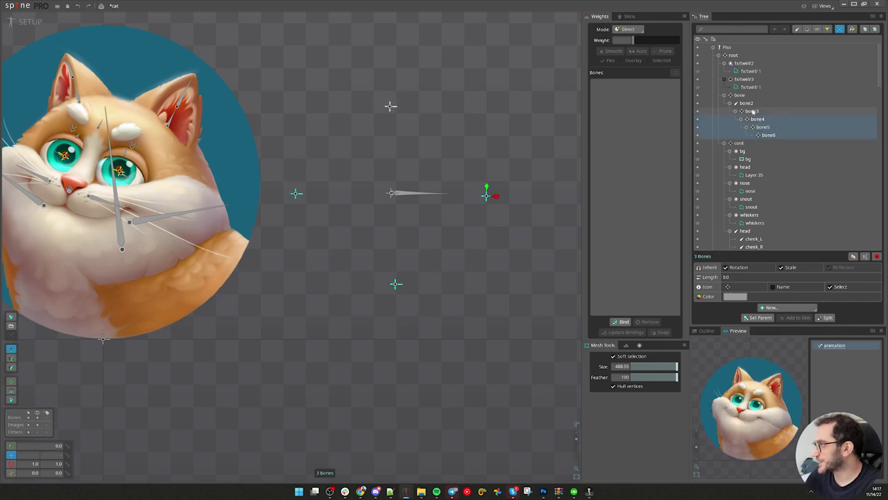
{"action": "left_click", "coordinate": [390, 195]}
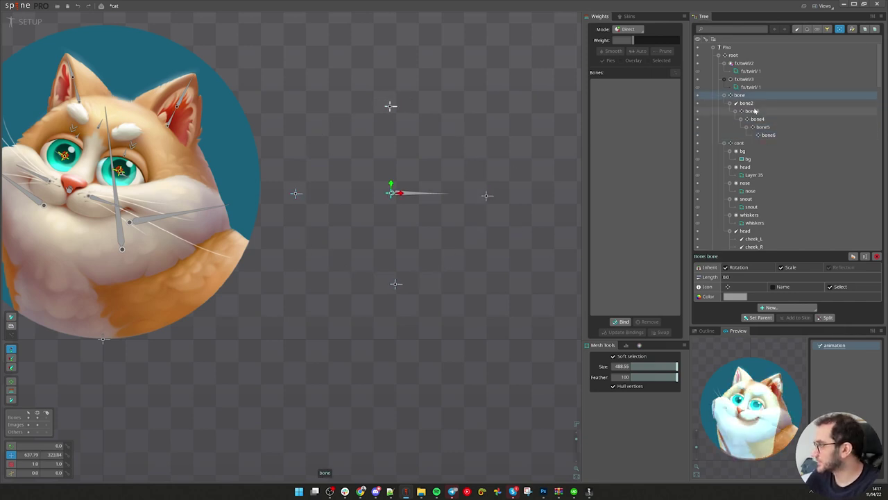
{"action": "left_click", "coordinate": [766, 135], "text": "ctrl"}
{"action": "left_click", "coordinate": [763, 120], "text": "ctrl"}
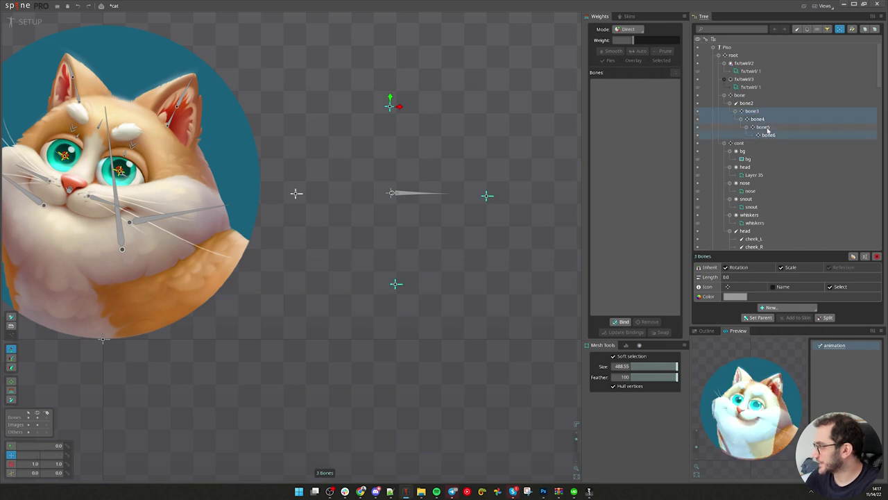
{"action": "left_click", "coordinate": [746, 103]}
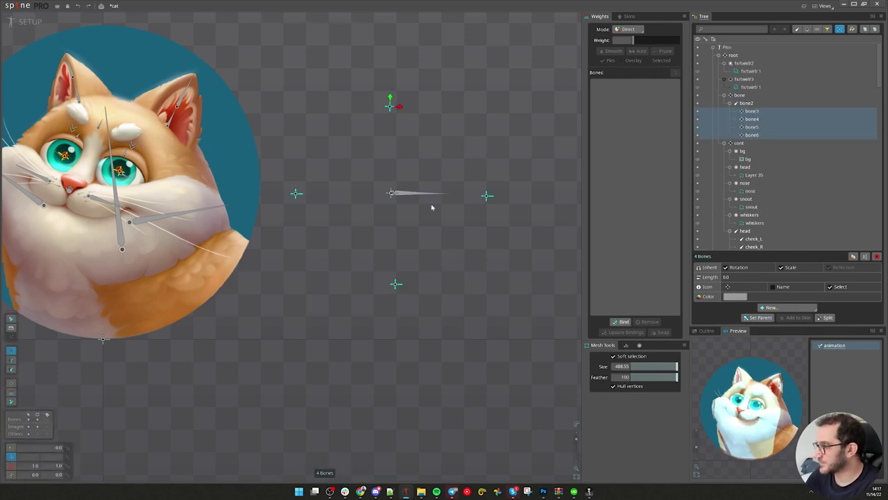
Test moving and rotating the centre bone to see how its child bones follow, undoing each change
{"action": "left_click", "coordinate": [418, 194]}
{"action": "left_click", "coordinate": [391, 193]}
{"action": "left_click_drag", "start_coordinate": [501, 284], "coordinate": [512, 226]}
{"action": "key", "text": "ctrl+z"}
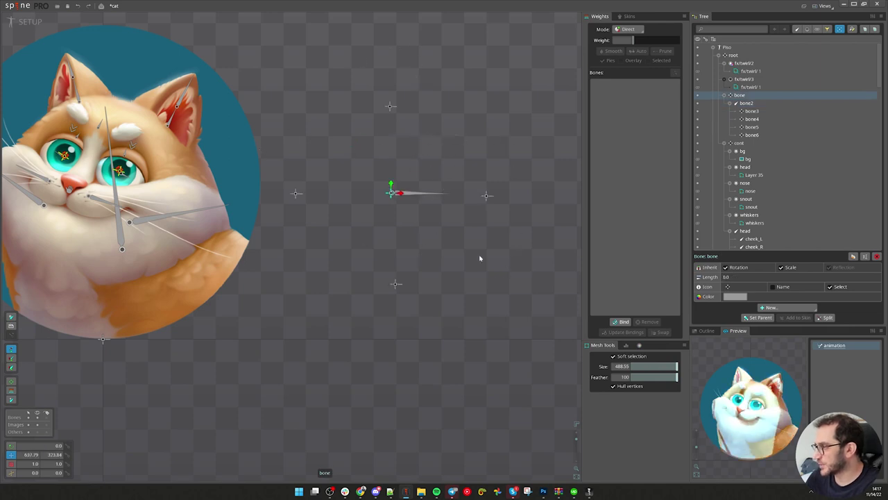
{"action": "left_click_drag", "start_coordinate": [407, 196], "coordinate": [408, 176]}
{"action": "key", "text": "ctrl+z"}
{"action": "key", "text": "c"}
{"action": "left_click_drag", "start_coordinate": [492, 290], "coordinate": [393, 378]}
{"action": "key", "text": "ctrl+z"}
Move the centre bone onto the cat's face, scaled to about 1.44 by 0.70 and sheared about -2.7 and -29.6
{"action": "scroll", "coordinate": [430, 179], "scroll_direction": "up", "scroll_amount": 3}
{"action": "left_click", "coordinate": [344, 206]}
{"action": "key", "text": "x"}
{"action": "scroll", "coordinate": [339, 305], "scroll_direction": "down", "scroll_amount": 3}
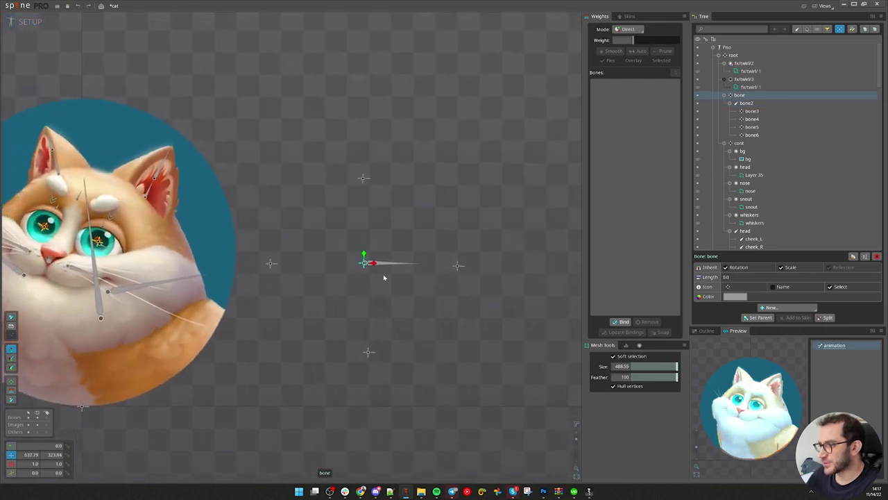
{"action": "left_click_drag", "start_coordinate": [370, 256], "coordinate": [453, 335]}
{"action": "scroll", "coordinate": [375, 240], "scroll_direction": "up", "scroll_amount": 2}
{"action": "key", "text": "x"}
{"action": "key", "text": "v"}
{"action": "left_click_drag", "start_coordinate": [477, 326], "coordinate": [286, 323]}
{"action": "scroll", "coordinate": [252, 307], "scroll_direction": "up", "scroll_amount": 2}
{"action": "left_click_drag", "start_coordinate": [357, 296], "coordinate": [435, 315]}
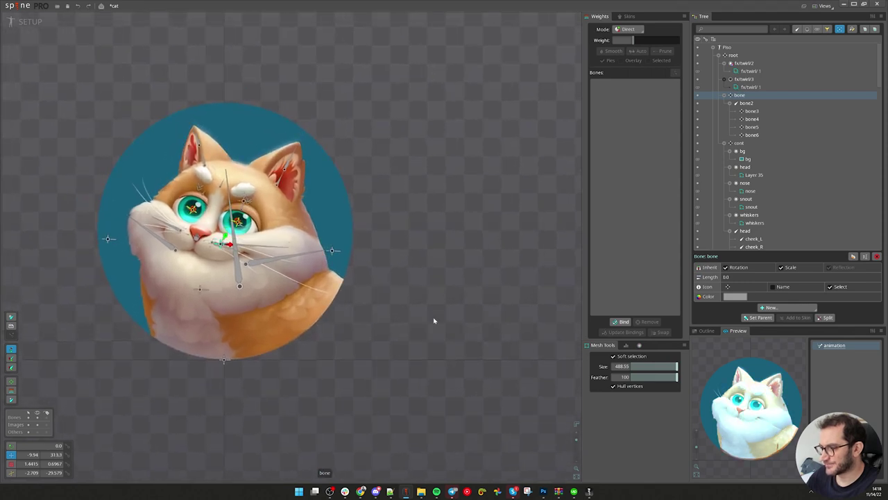
Adjust the centre bone on the face to position about -16.8, 337.1 and scale about 1.09 by 0.53
{"action": "left_click_drag", "start_coordinate": [222, 229], "coordinate": [217, 299]}
{"action": "key", "text": "ctrl+z"}
{"action": "left_click_drag", "start_coordinate": [411, 313], "coordinate": [433, 300]}
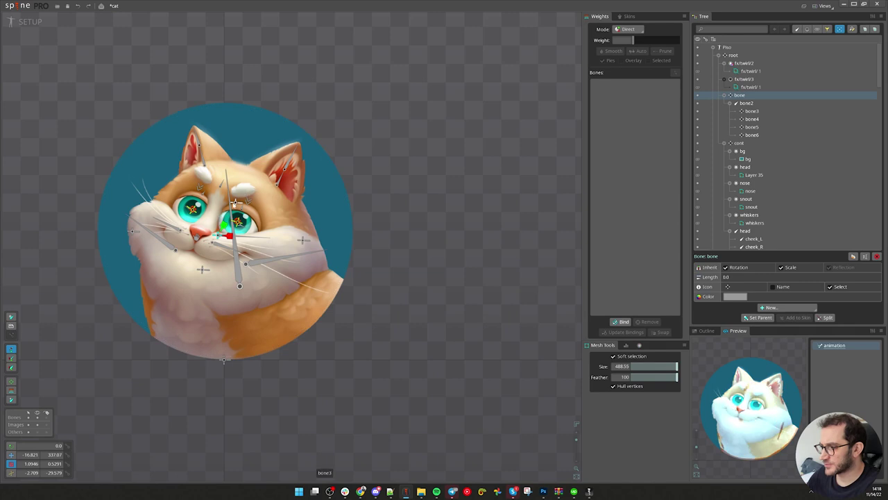
Select bone3, bone4, bone5 and bone6 together and set their bone colour to red, FF0000FF
{"action": "left_click", "coordinate": [821, 118]}
{"action": "left_click", "coordinate": [756, 111]}
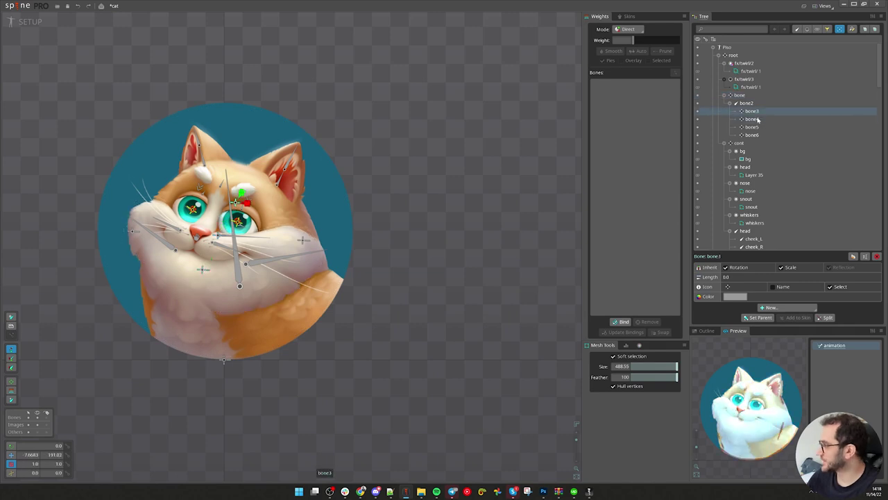
{"action": "left_click", "coordinate": [756, 134], "text": "shift"}
{"action": "left_click", "coordinate": [721, 297]}
{"action": "left_click_drag", "start_coordinate": [484, 59], "coordinate": [551, 20]}
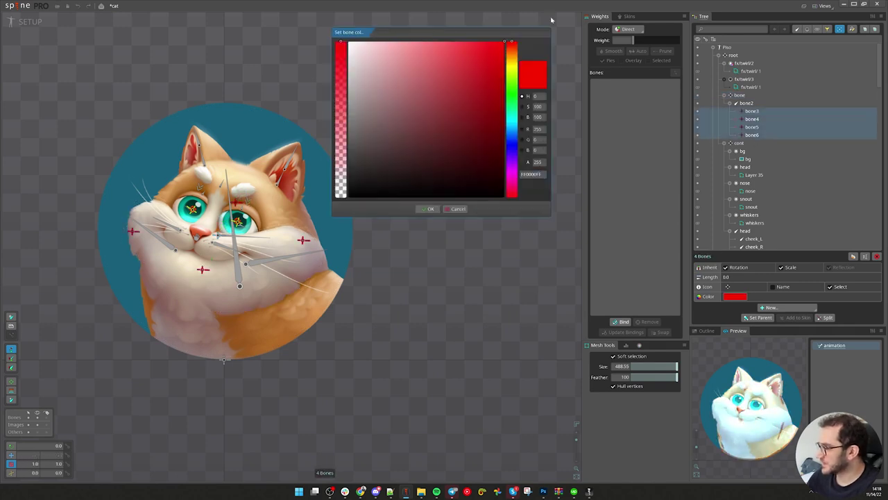
{"action": "left_click", "coordinate": [435, 210]}
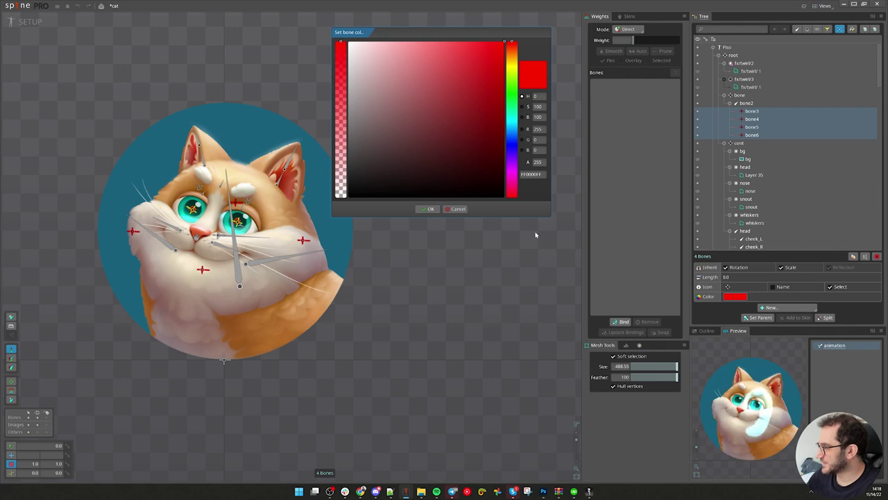
{"action": "left_click", "coordinate": [428, 208]}
Change the icon of the four selected red bones to a filled square and deselect them
{"action": "left_click", "coordinate": [727, 286]}
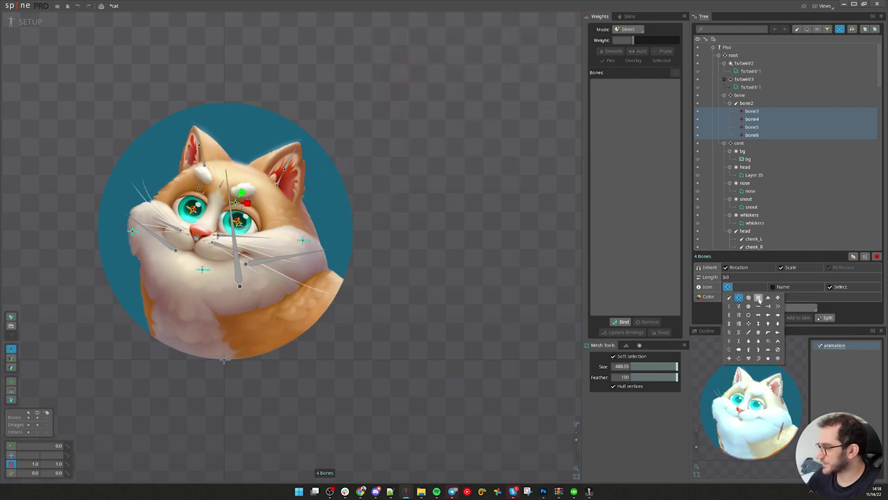
{"action": "left_click", "coordinate": [758, 298]}
{"action": "scroll", "coordinate": [473, 303], "scroll_direction": "up", "scroll_amount": 2}
{"action": "key", "text": "space"}
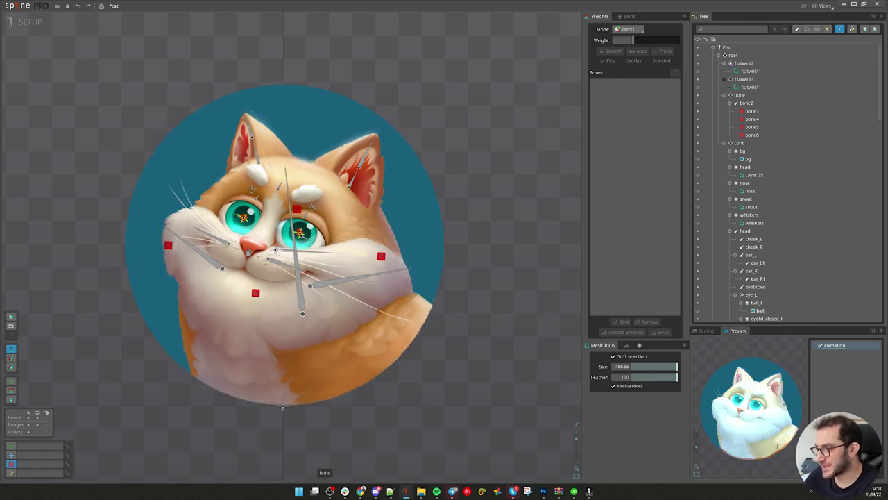
Try rotating bone2 to see how its four child bones follow, and undo the rotation
{"action": "left_click", "coordinate": [309, 253]}
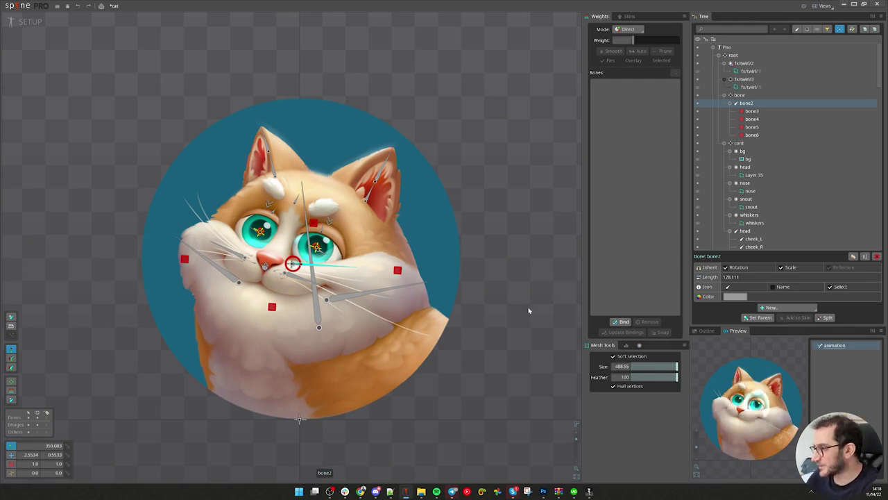
{"action": "left_click_drag", "start_coordinate": [496, 325], "coordinate": [533, 227]}
{"action": "key", "text": "ctrl+z"}
Examine the eye_L and eye_R bones above the cat's eyes in relation to the red control bones
{"action": "scroll", "coordinate": [364, 284], "scroll_direction": "up", "scroll_amount": 3}
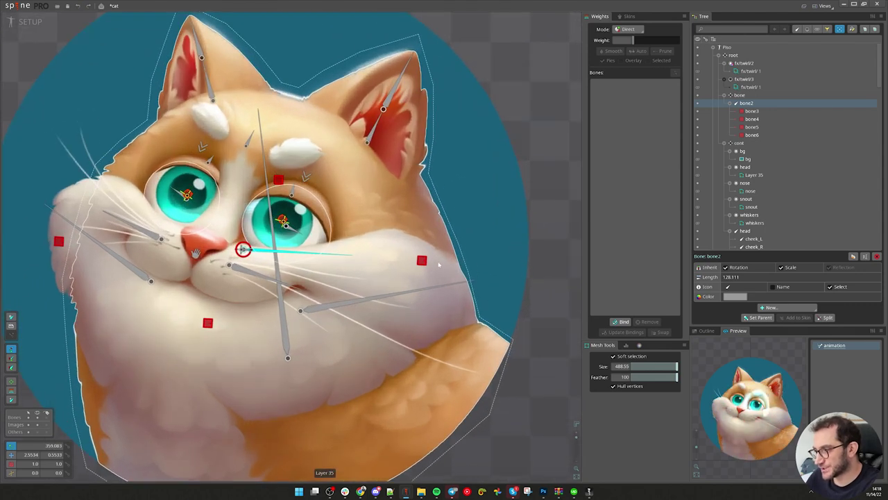
{"action": "scroll", "coordinate": [305, 201], "scroll_direction": "down", "scroll_amount": 2}
{"action": "scroll", "coordinate": [306, 201], "scroll_direction": "up", "scroll_amount": 2}
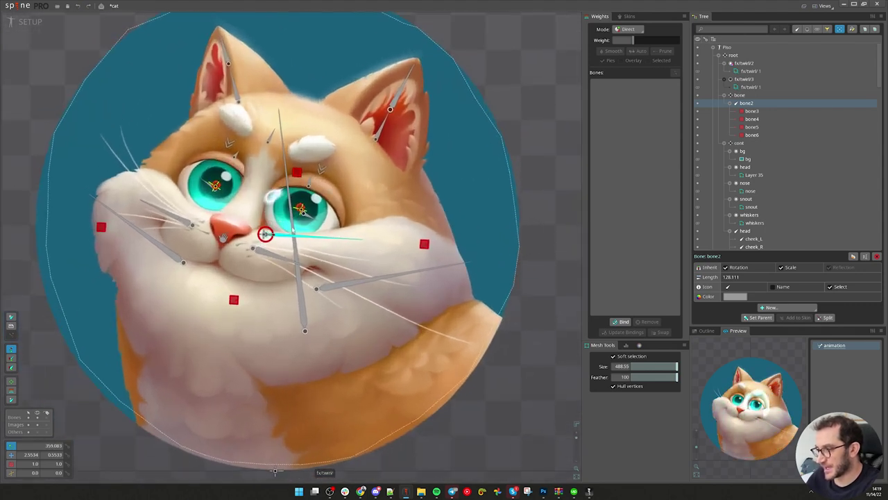
{"action": "left_click", "coordinate": [319, 170]}
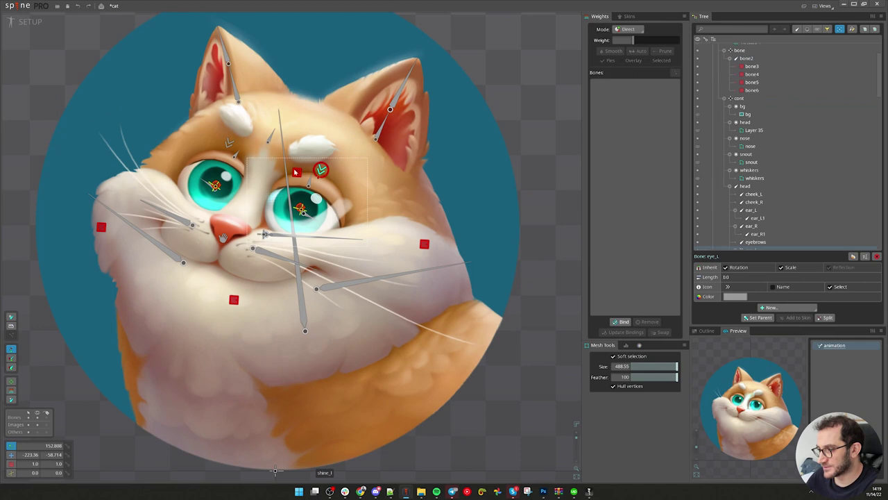
{"action": "left_click", "coordinate": [229, 143]}
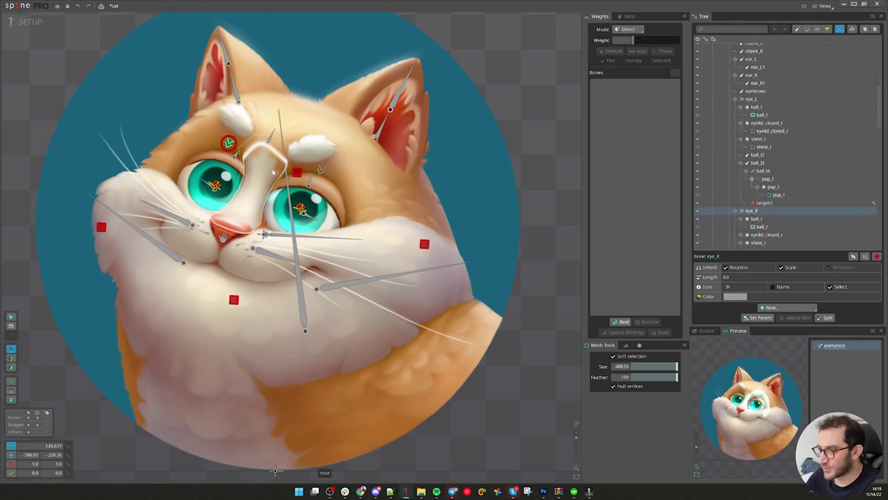
{"action": "left_click_drag", "start_coordinate": [295, 173], "coordinate": [345, 192]}
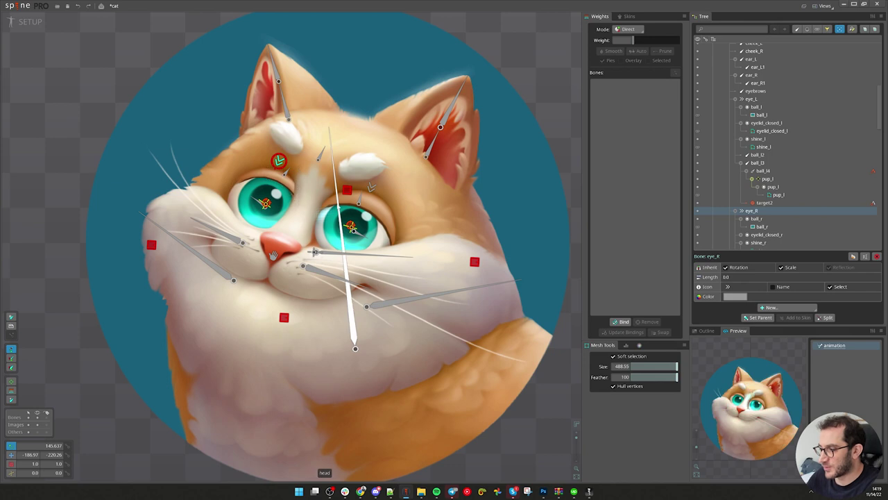
{"action": "scroll", "coordinate": [313, 277], "scroll_direction": "down", "scroll_amount": 2}
{"action": "scroll", "coordinate": [293, 208], "scroll_direction": "up", "scroll_amount": 1}
{"action": "scroll", "coordinate": [266, 207], "scroll_direction": "up", "scroll_amount": 3}
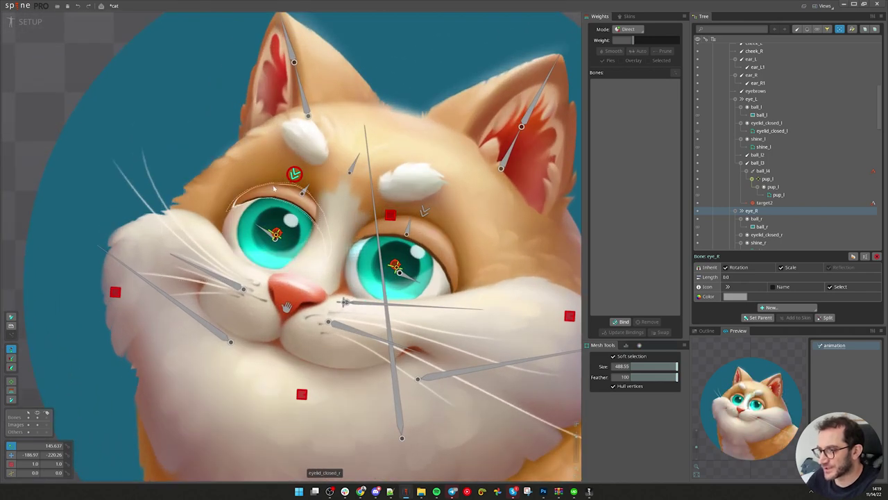
Select the eyelid_closed_r mesh and examine how its vertices are weighted to the eye_R and pup_r2 bones
{"action": "left_click", "coordinate": [273, 203]}
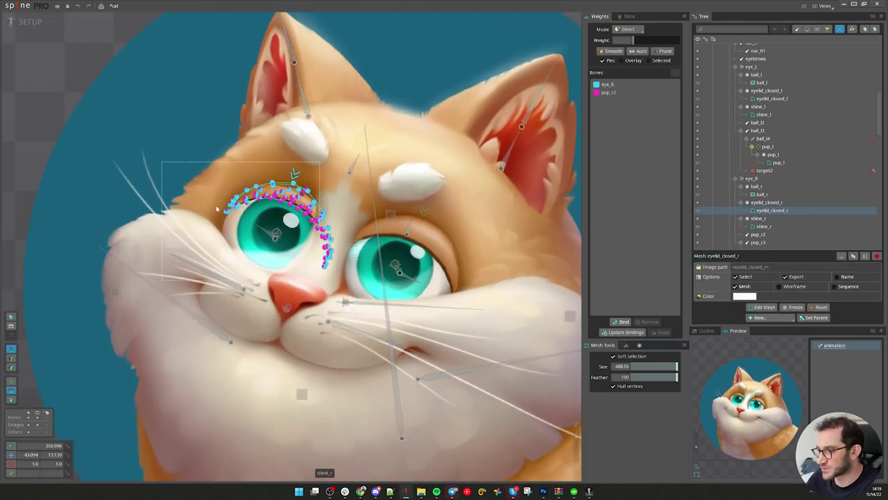
{"action": "scroll", "coordinate": [351, 246], "scroll_direction": "down", "scroll_amount": 3}
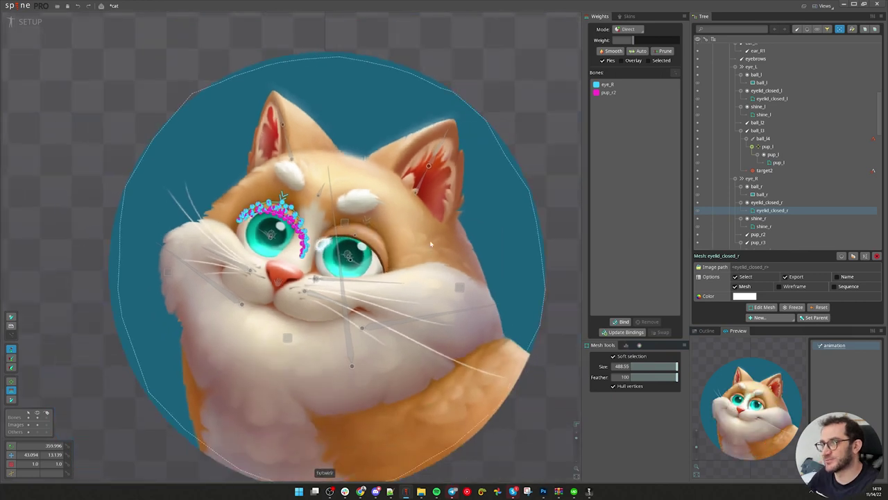
{"action": "scroll", "coordinate": [430, 244], "scroll_direction": "down", "scroll_amount": 3}
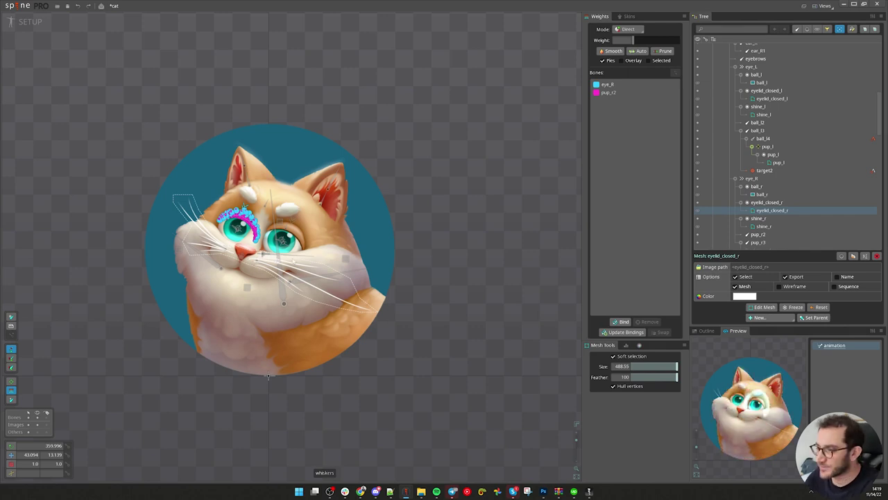
{"action": "scroll", "coordinate": [247, 224], "scroll_direction": "up", "scroll_amount": 3}
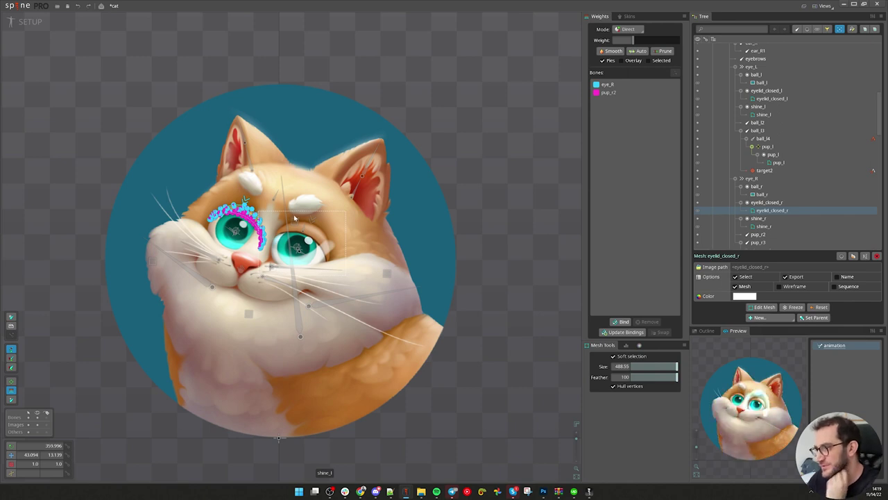
{"action": "left_click_drag", "start_coordinate": [503, 235], "coordinate": [528, 226]}
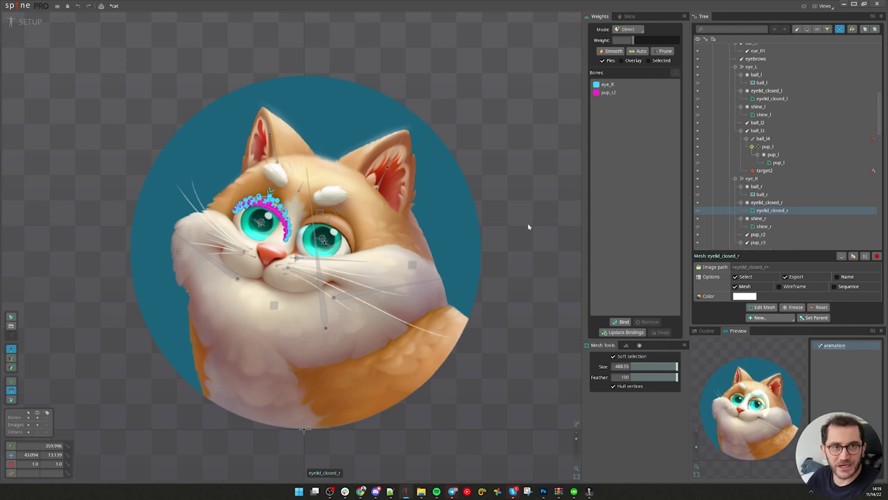
{"action": "scroll", "coordinate": [286, 223], "scroll_direction": "up", "scroll_amount": 2}
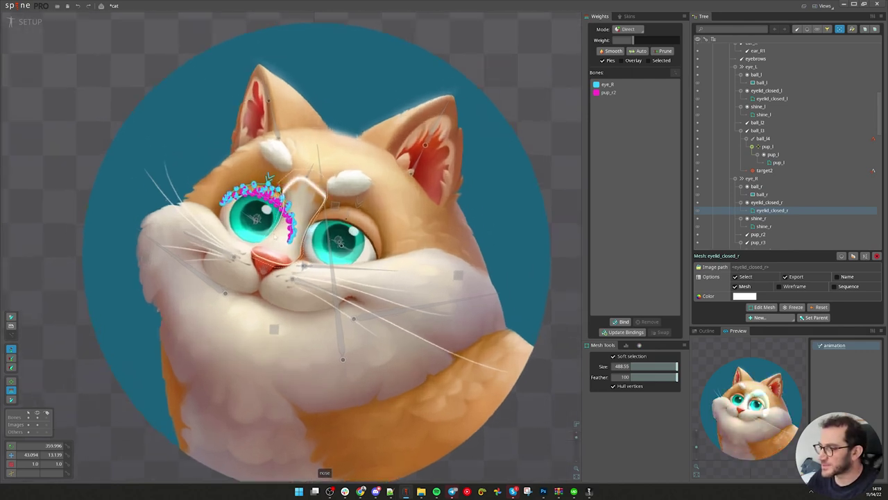
{"action": "scroll", "coordinate": [328, 236], "scroll_direction": "down", "scroll_amount": 1}
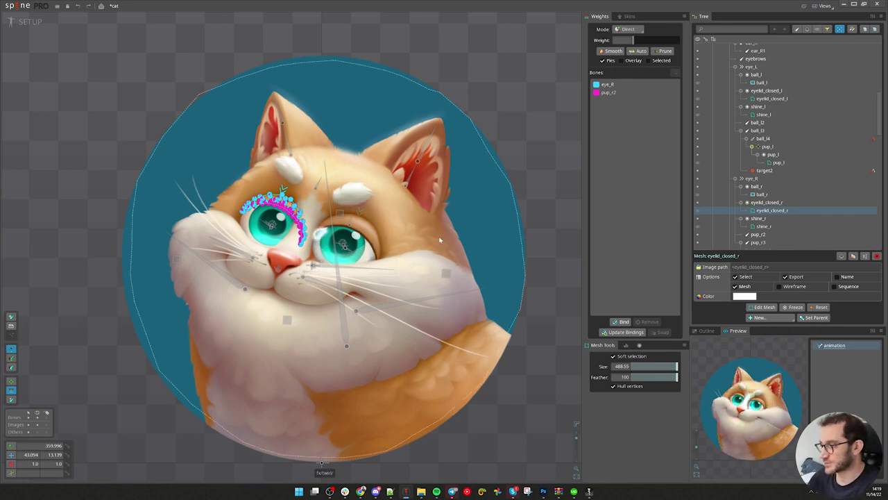
Deselect the eyelid mesh and delete bone2 together with its child bones bone3 to bone6
{"action": "left_click", "coordinate": [398, 277]}
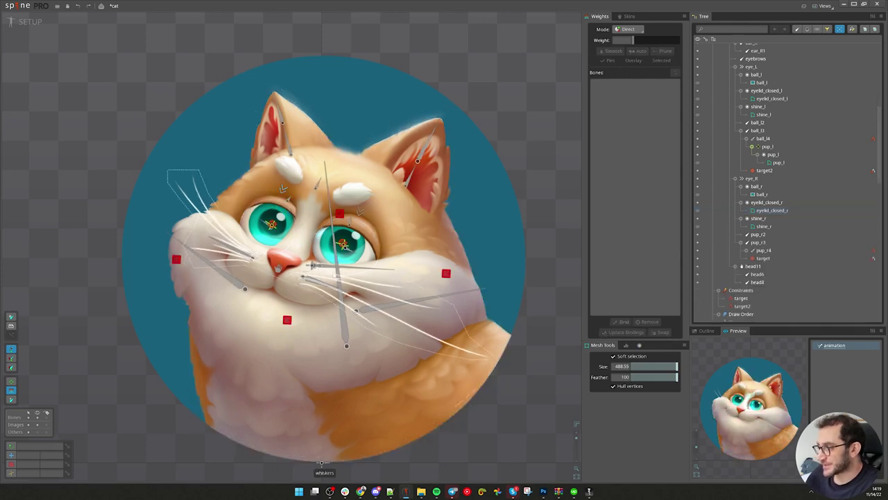
{"action": "left_click_drag", "start_coordinate": [340, 268], "coordinate": [471, 143]}
{"action": "key", "text": "Delete"}
{"action": "key", "text": "Return"}
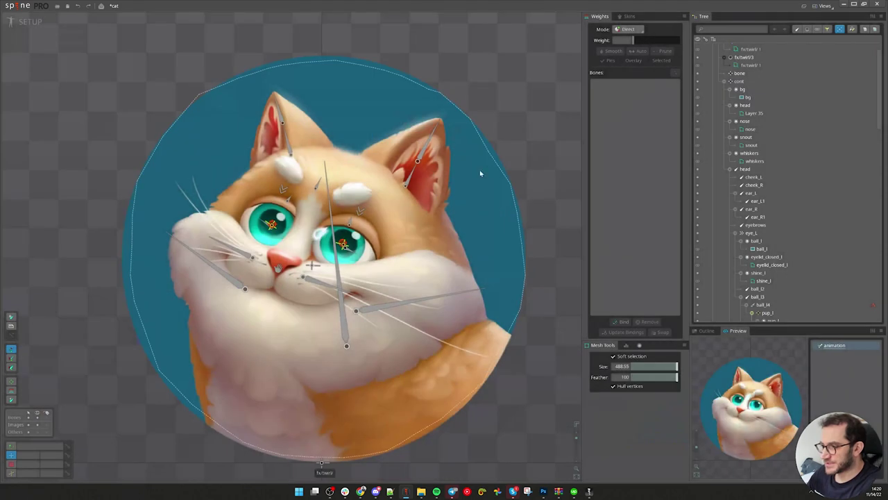
Select the head11 bone at the nose, save the project, and test moving the bone, undoing the move
{"action": "left_click", "coordinate": [278, 268]}
{"action": "scroll", "coordinate": [311, 202], "scroll_direction": "down", "scroll_amount": 3}
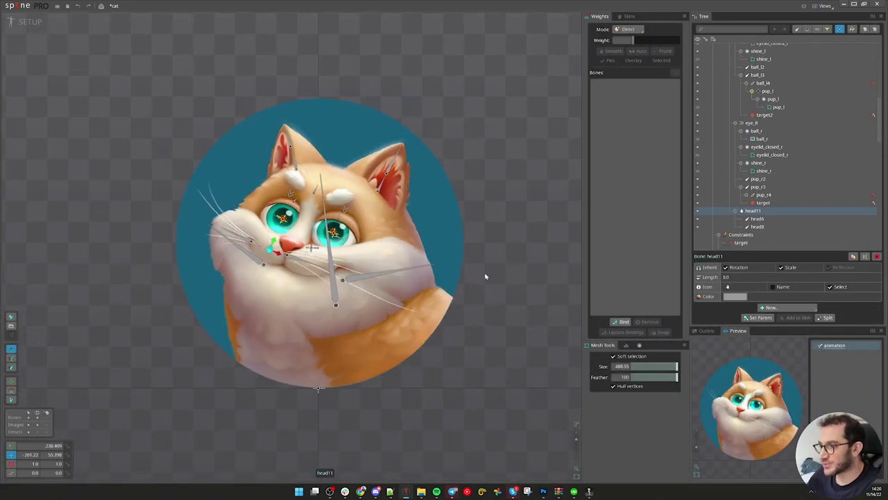
{"action": "key", "text": "ctrl+s"}
{"action": "scroll", "coordinate": [363, 298], "scroll_direction": "up", "scroll_amount": 3}
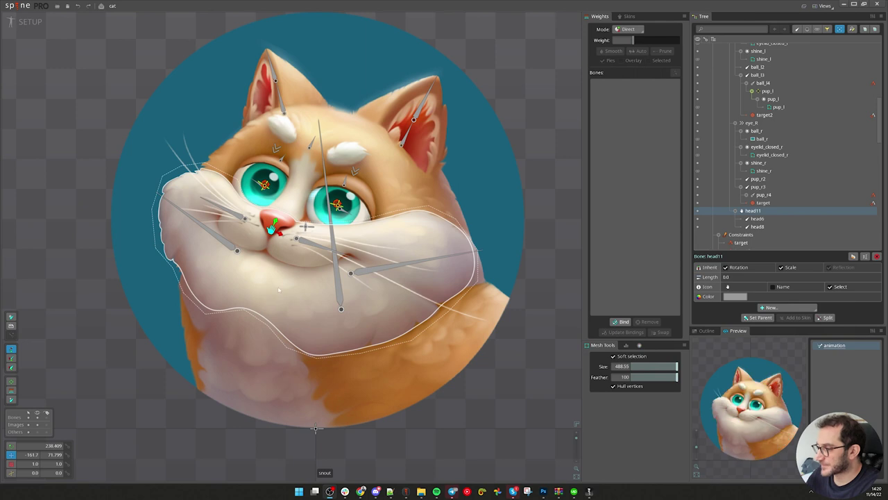
{"action": "mouse_move", "coordinate": [516, 395]}
{"action": "left_mouse_down"}
{"action": "mouse_move", "coordinate": [518, 381]}
{"action": "mouse_move", "coordinate": [520, 392]}
{"action": "left_mouse_up"}
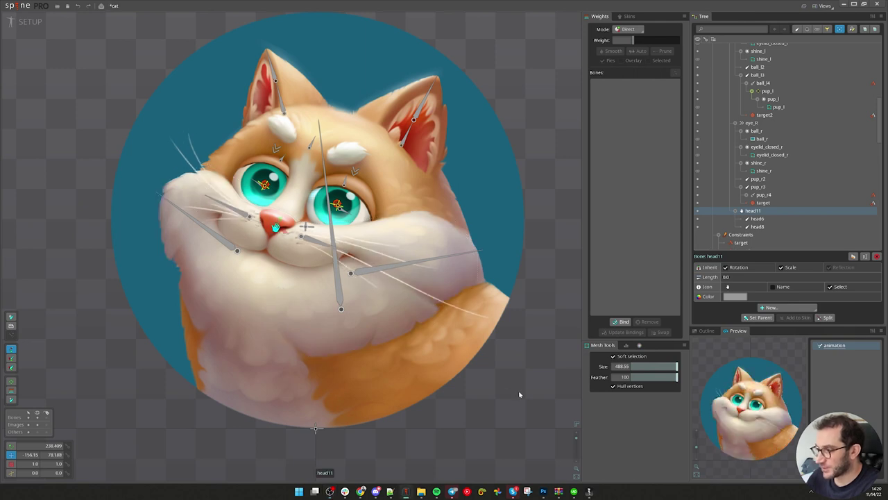
{"action": "key", "text": "ctrl+z"}
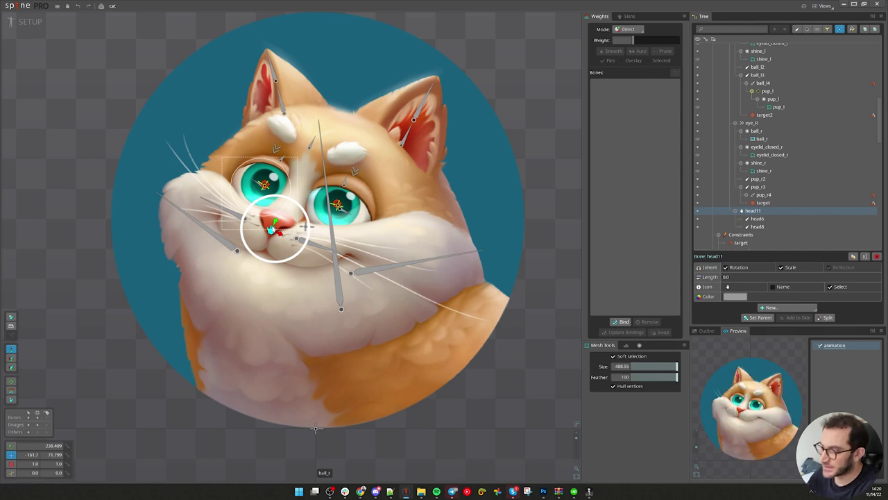
Select the snout mesh and examine its vertex weights for the head11, head, cont, cheek_R and cheek_L bones
{"action": "scroll", "coordinate": [275, 229], "scroll_direction": "down", "scroll_amount": 5}
{"action": "scroll", "coordinate": [235, 187], "scroll_direction": "up", "scroll_amount": 2}
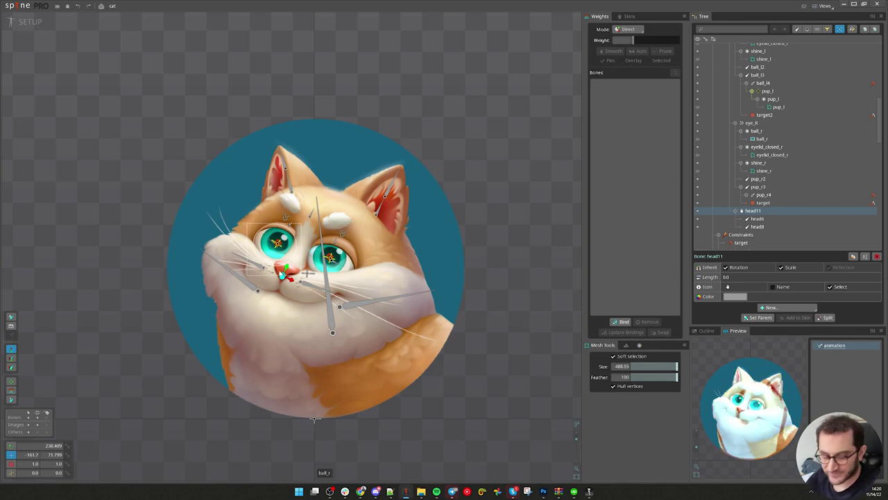
{"action": "scroll", "coordinate": [278, 276], "scroll_direction": "up", "scroll_amount": 1}
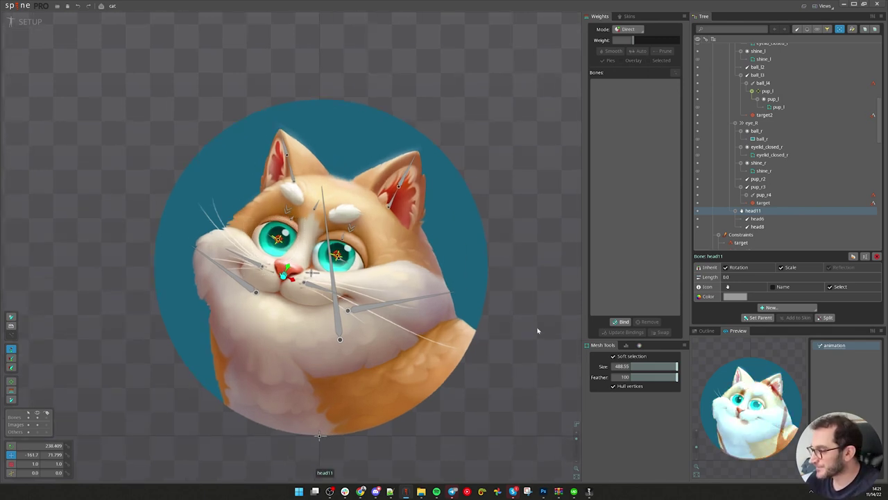
{"action": "left_click_drag", "start_coordinate": [537, 333], "coordinate": [538, 322]}
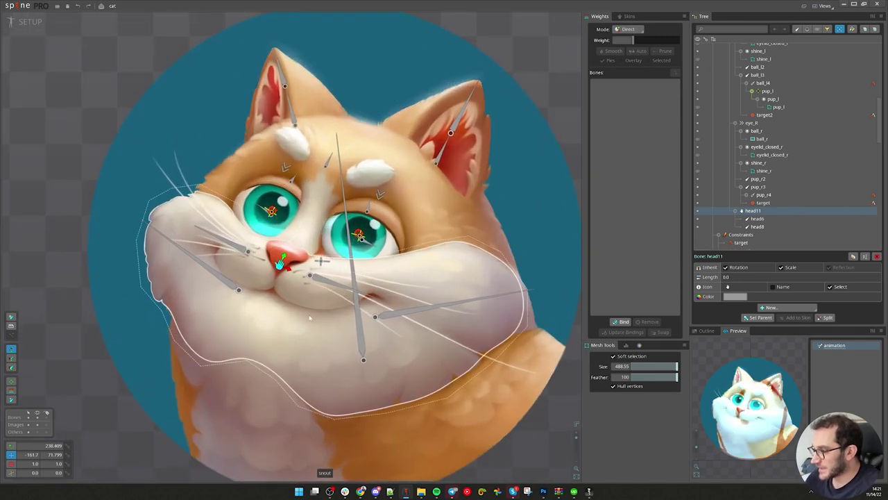
{"action": "left_click", "coordinate": [342, 297]}
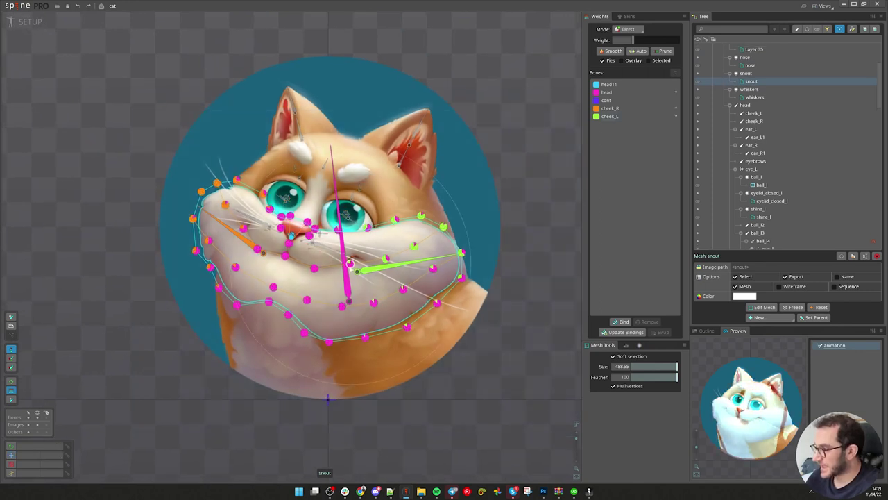
{"action": "scroll", "coordinate": [342, 297], "scroll_direction": "up", "scroll_amount": 2}
{"action": "scroll", "coordinate": [409, 267], "scroll_direction": "down", "scroll_amount": 1}
{"action": "key", "text": "c"}
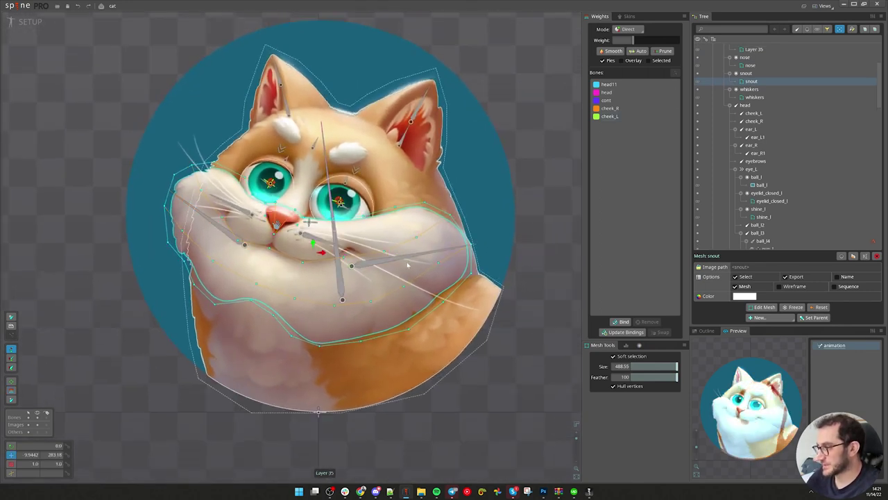
Test rotating the cheek_L and cheek_R bones to see how the snout deforms, undoing each rotation
{"action": "key", "text": "space"}
{"action": "left_click", "coordinate": [414, 257]}
{"action": "mouse_move", "coordinate": [512, 367]}
{"action": "left_mouse_down"}
{"action": "mouse_move", "coordinate": [519, 319]}
{"action": "mouse_move", "coordinate": [514, 371]}
{"action": "left_mouse_up"}
{"action": "key", "text": "ctrl+s"}
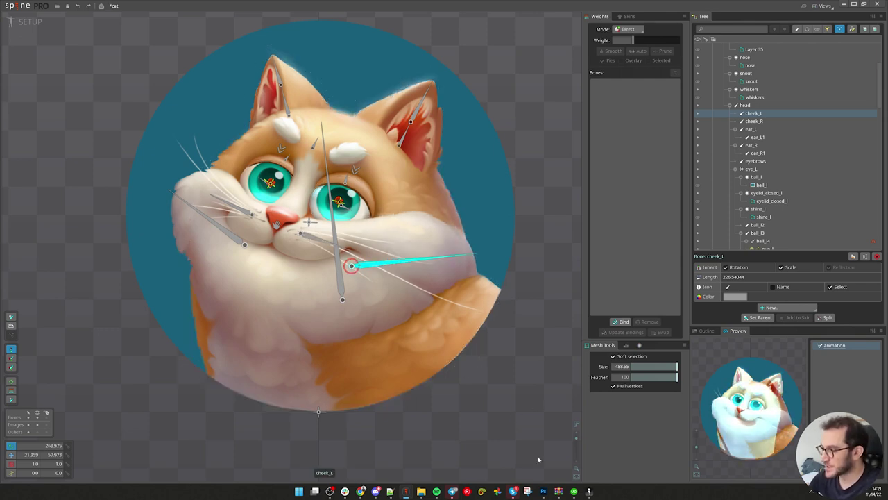
{"action": "left_click_drag", "start_coordinate": [201, 212], "coordinate": [190, 243]}
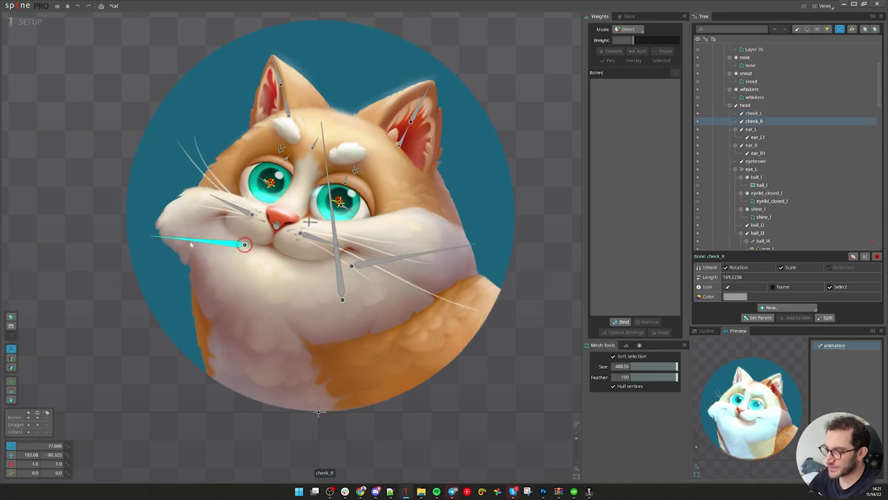
{"action": "key", "text": "ctrl+z"}
{"action": "left_click_drag", "start_coordinate": [452, 250], "coordinate": [450, 276]}
{"action": "key", "text": "ctrl+z"}
{"action": "key", "text": "ctrl+z"}
{"action": "key", "text": "ctrl+y"}
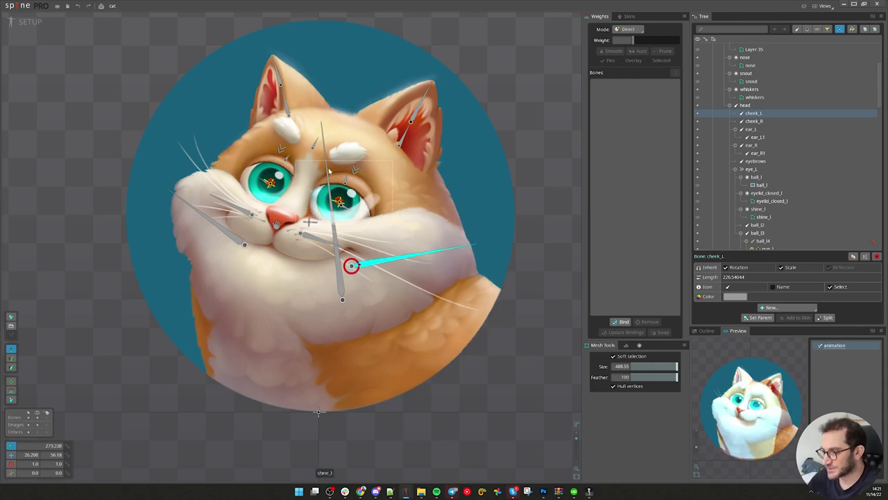
{"action": "key", "text": "ctrl+z"}
Test moving the eyebrows bone on the cat's forehead, then undo the move
{"action": "left_click_drag", "start_coordinate": [521, 232], "coordinate": [440, 275]}
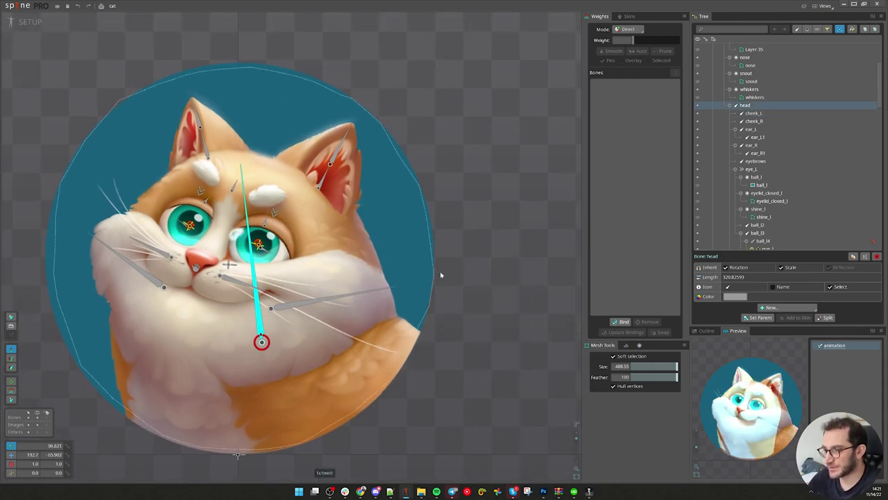
{"action": "left_click", "coordinate": [229, 195]}
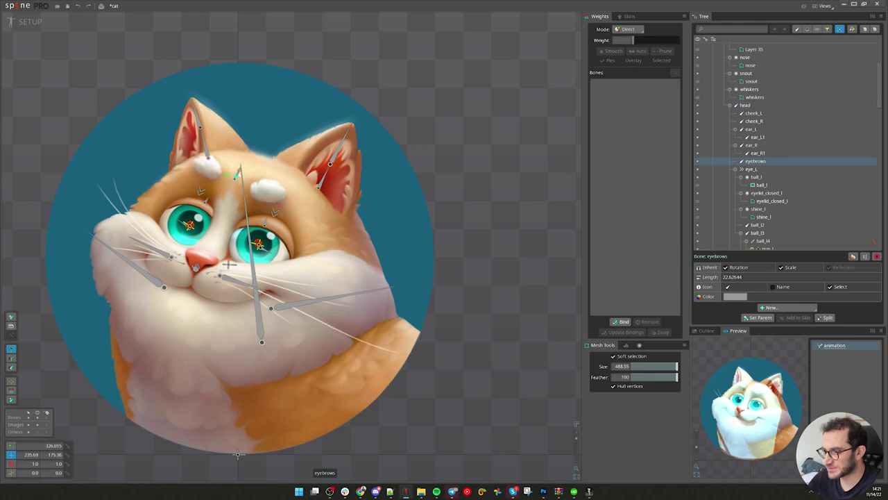
{"action": "key", "text": "ctrl+z"}
Select the Layer 35 head mesh to inspect its bone weights, deselect it, and retest the eyebrows bone, undoing the move
{"action": "scroll", "coordinate": [219, 183], "scroll_direction": "up", "scroll_amount": 3}
{"action": "left_click", "coordinate": [248, 167]}
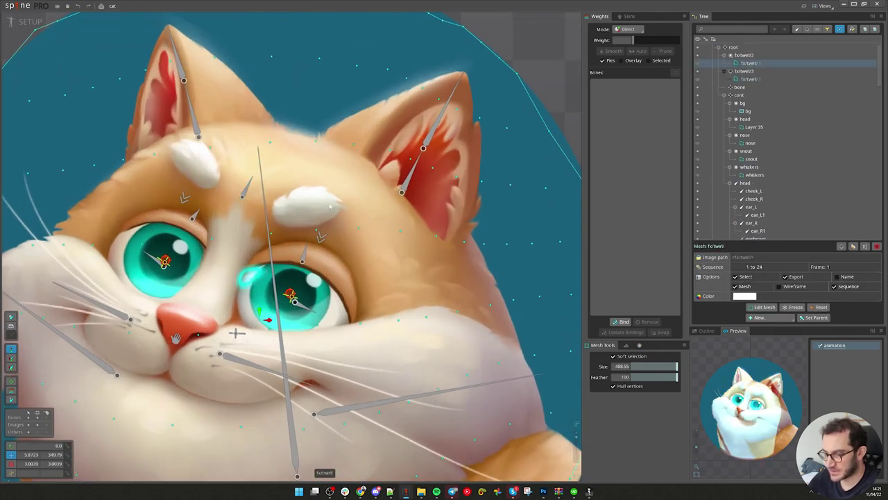
{"action": "left_click", "coordinate": [397, 380]}
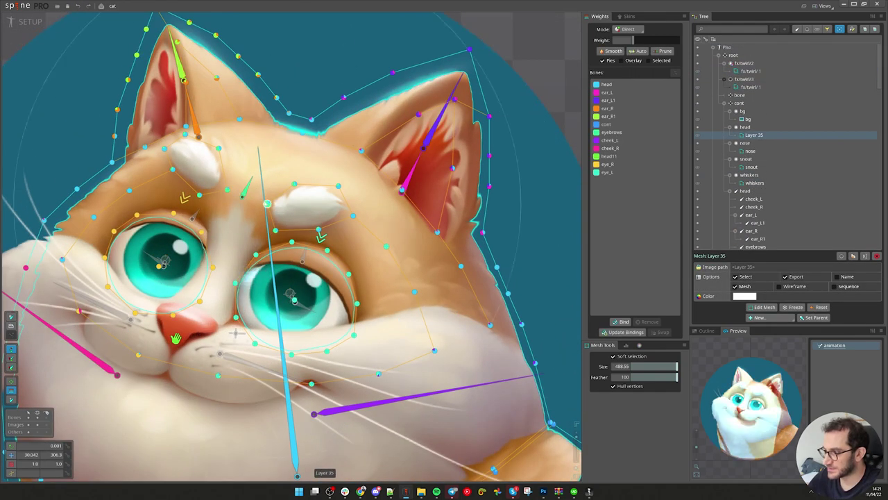
{"action": "scroll", "coordinate": [283, 255], "scroll_direction": "down", "scroll_amount": 2}
{"action": "scroll", "coordinate": [282, 256], "scroll_direction": "down", "scroll_amount": 1}
{"action": "key", "text": "space"}
{"action": "left_click_drag", "start_coordinate": [292, 211], "coordinate": [302, 192]}
{"action": "key", "text": "ctrl+z"}
Test moving the eye_L and eye_R bones above the eyes, undoing the moves and saving the project
{"action": "left_click", "coordinate": [341, 238]}
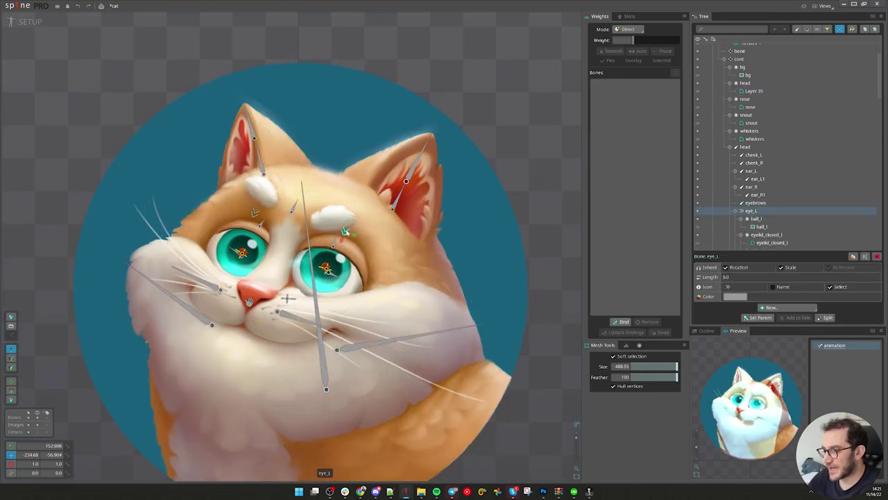
{"action": "key", "text": "ctrl+s"}
{"action": "left_click", "coordinate": [256, 210]}
{"action": "key", "text": "ctrl+z"}
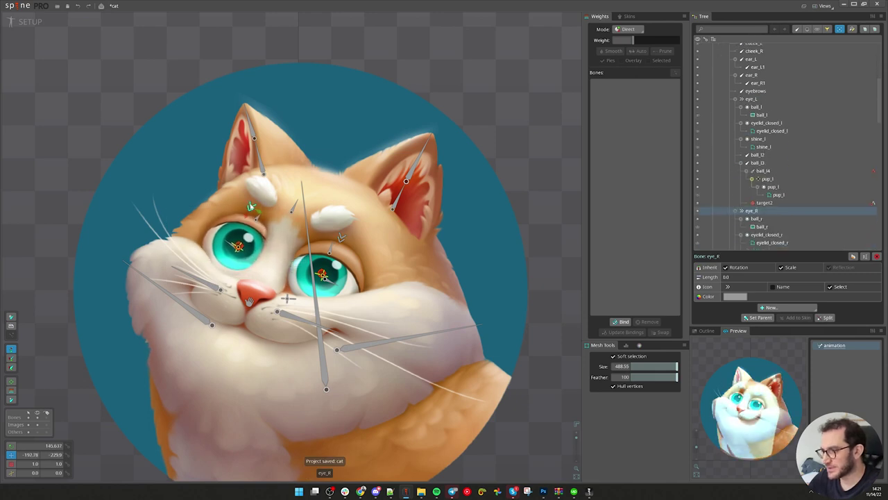
Deselect the shine_l mesh and test moving the target bone on the eye_L pupil, undoing the move
{"action": "scroll", "coordinate": [307, 258], "scroll_direction": "up", "scroll_amount": 1}
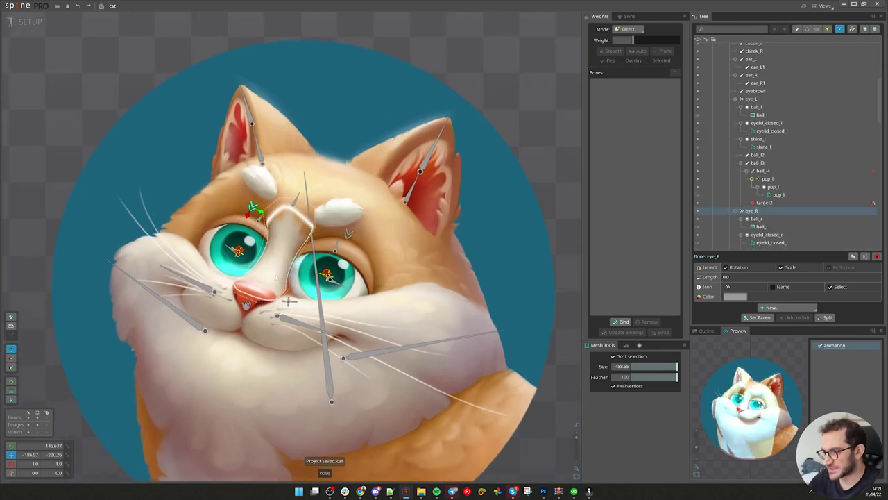
{"action": "scroll", "coordinate": [340, 267], "scroll_direction": "down", "scroll_amount": 1}
{"action": "scroll", "coordinate": [349, 294], "scroll_direction": "up", "scroll_amount": 2}
{"action": "left_click", "coordinate": [292, 291]}
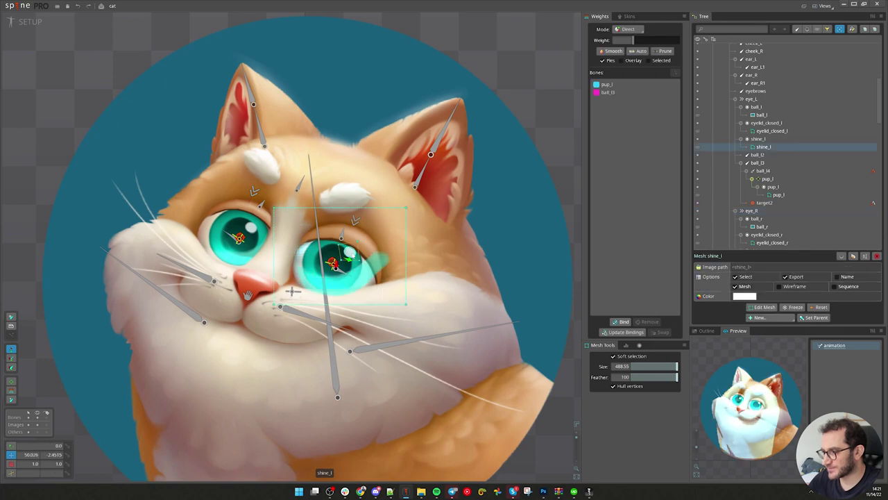
{"action": "key", "text": "Escape"}
{"action": "left_click", "coordinate": [332, 262]}
{"action": "scroll", "coordinate": [332, 262], "scroll_direction": "up", "scroll_amount": 4}
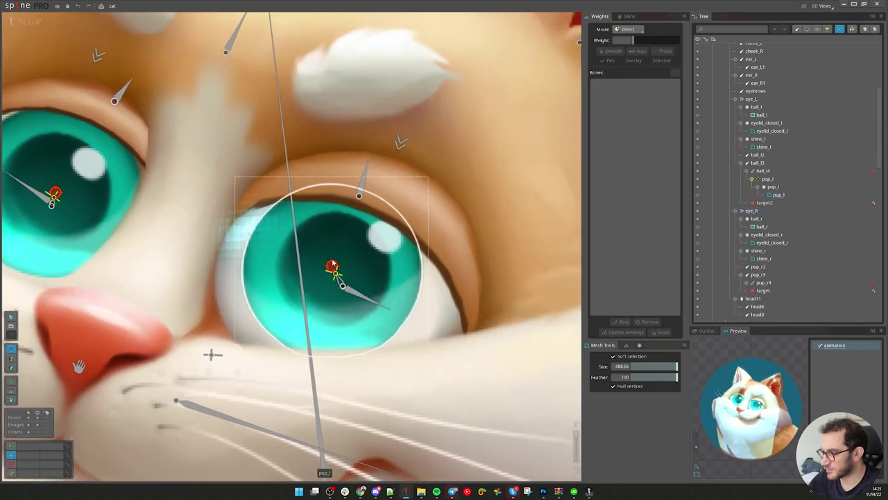
{"action": "left_click_drag", "start_coordinate": [331, 243], "coordinate": [329, 312]}
{"action": "scroll", "coordinate": [328, 312], "scroll_direction": "down", "scroll_amount": 5}
{"action": "key", "text": "ctrl+z"}
Test rotating the head8 whisker bone beside the nose and undo the rotation
{"action": "left_click_drag", "start_coordinate": [289, 224], "coordinate": [349, 244]}
{"action": "key", "text": "ctrl+s"}
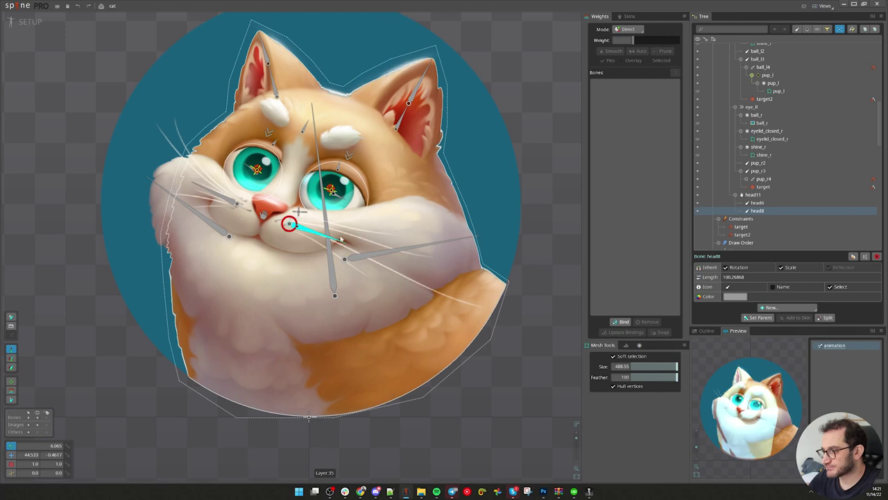
{"action": "key", "text": "space"}
{"action": "left_click", "coordinate": [312, 231]}
{"action": "key", "text": "c"}
{"action": "left_click_drag", "start_coordinate": [438, 386], "coordinate": [99, 261]}
{"action": "key", "text": "ctrl+z"}
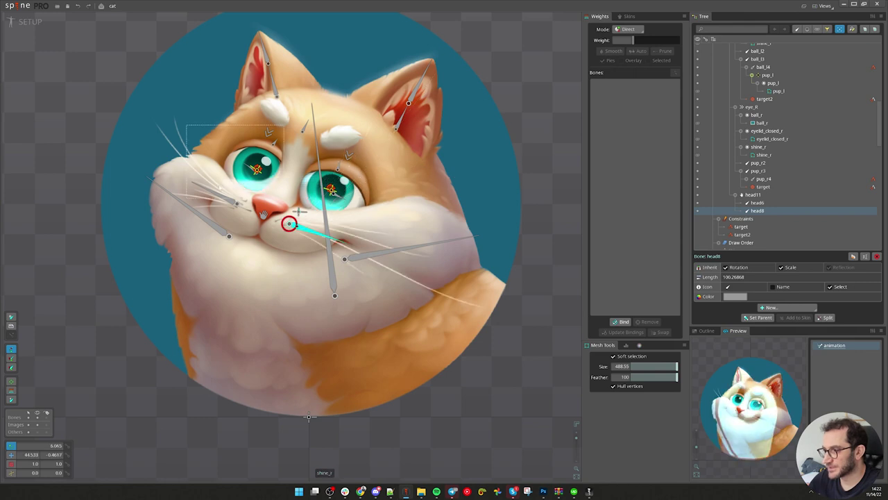
Test rotating and scaling the head6 whisker bone, undoing the changes
{"action": "left_click_drag", "start_coordinate": [210, 192], "coordinate": [183, 210]}
{"action": "key", "text": "ctrl+z"}
{"action": "scroll", "coordinate": [292, 216], "scroll_direction": "down", "scroll_amount": 3}
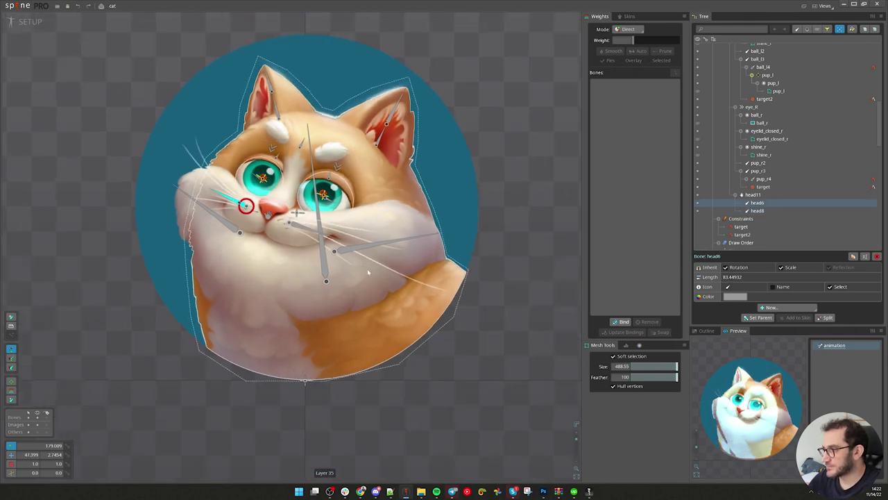
{"action": "scroll", "coordinate": [272, 215], "scroll_direction": "up", "scroll_amount": 2}
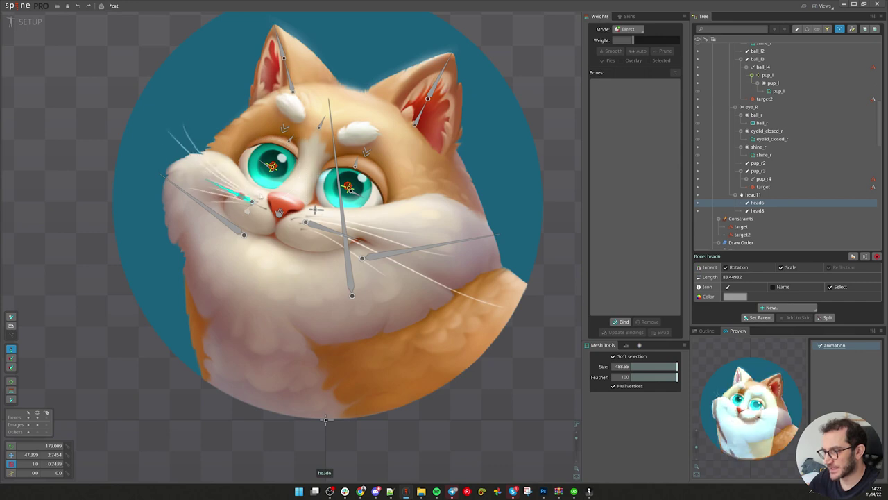
{"action": "left_click_drag", "start_coordinate": [259, 198], "coordinate": [236, 256]}
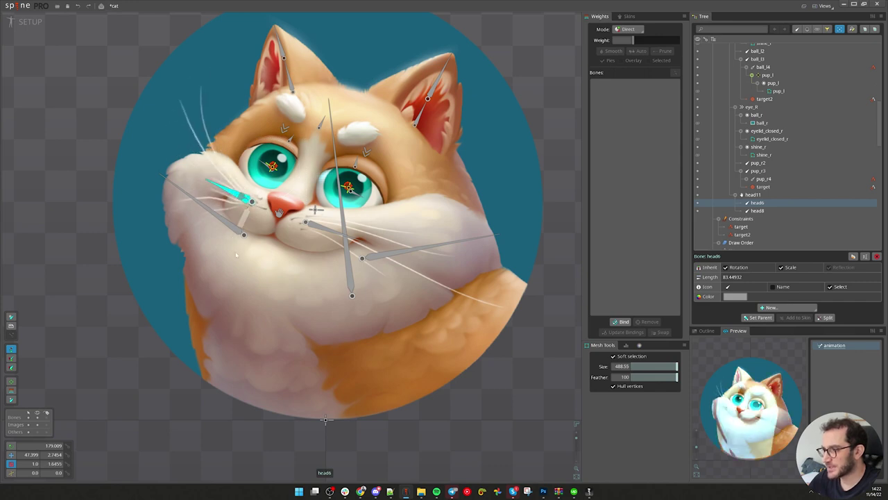
{"action": "scroll", "coordinate": [100, 173], "scroll_direction": "up", "scroll_amount": 2}
{"action": "scroll", "coordinate": [99, 173], "scroll_direction": "down", "scroll_amount": 4}
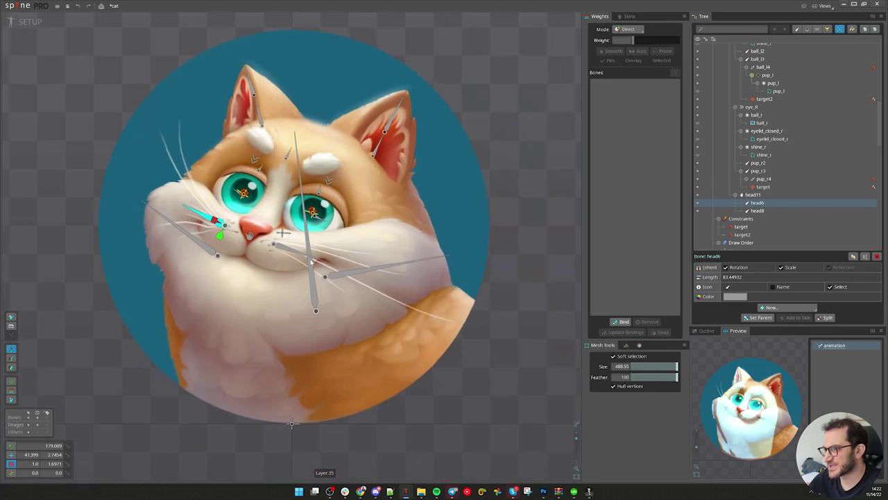
{"action": "left_click", "coordinate": [184, 223]}
{"action": "key", "text": "ctrl+z"}
Test rotating the ear_R and ear_R1 bones together, restore and save the pose, and select the ear_L bones
{"action": "scroll", "coordinate": [312, 172], "scroll_direction": "down", "scroll_amount": 2}
{"action": "scroll", "coordinate": [298, 177], "scroll_direction": "up", "scroll_amount": 2}
{"action": "key", "text": "space"}
{"action": "left_click_drag", "start_coordinate": [307, 148], "coordinate": [291, 218]}
{"action": "left_click", "coordinate": [249, 174]}
{"action": "key", "text": "c"}
{"action": "left_click", "coordinate": [243, 144], "text": "ctrl"}
{"action": "left_click_drag", "start_coordinate": [438, 54], "coordinate": [454, 68]}
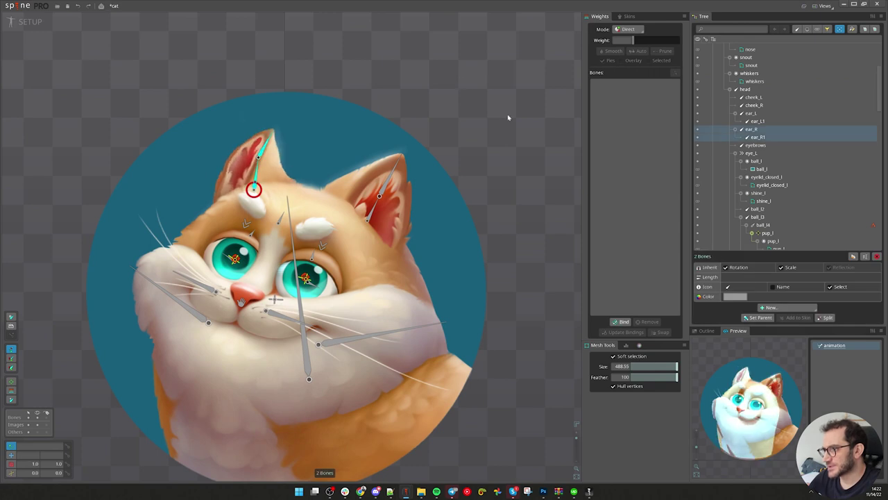
{"action": "key", "text": "ctrl+s"}
{"action": "left_click", "coordinate": [389, 182]}
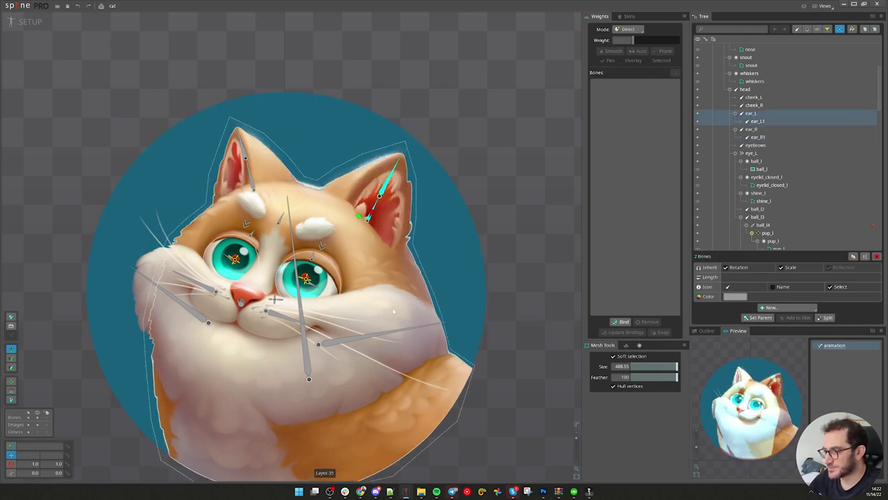
Select the Layer 35 head mesh and try moving it away from the face to expose the separate parts, undoing the move
{"action": "left_click", "coordinate": [313, 280]}
{"action": "key", "text": "g"}
{"action": "scroll", "coordinate": [472, 331], "scroll_direction": "down", "scroll_amount": 3}
{"action": "scroll", "coordinate": [479, 329], "scroll_direction": "up", "scroll_amount": 3}
{"action": "key", "text": "g"}
{"action": "scroll", "coordinate": [224, 294], "scroll_direction": "down", "scroll_amount": 1}
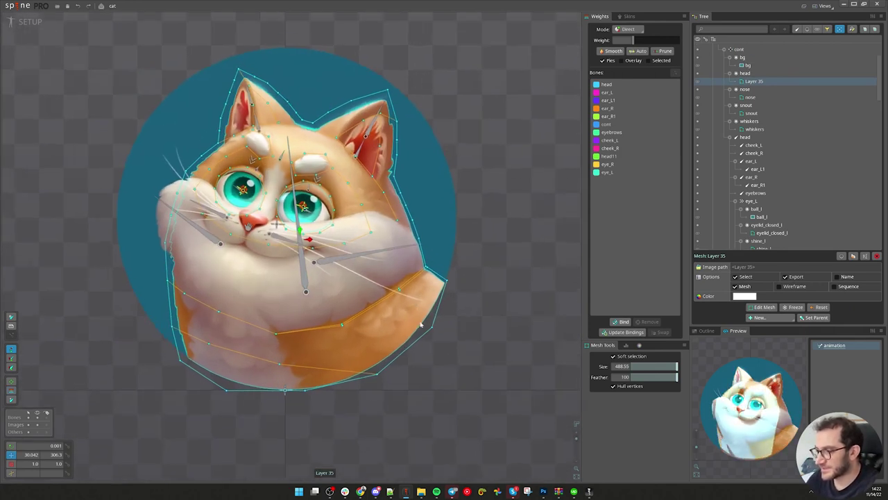
{"action": "left_click_drag", "start_coordinate": [224, 295], "coordinate": [278, 285]}
{"action": "left_click_drag", "start_coordinate": [493, 358], "coordinate": [302, 350]}
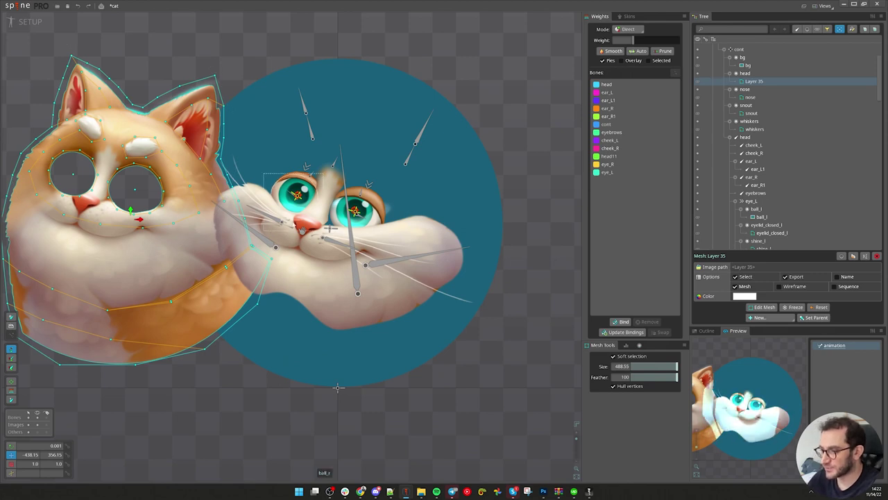
{"action": "key", "text": "ctrl+z"}
Test moving the target bone that drives the eye_R pupil, then undo the move
{"action": "scroll", "coordinate": [289, 203], "scroll_direction": "up", "scroll_amount": 3}
{"action": "left_click", "coordinate": [302, 192]}
{"action": "left_click_drag", "start_coordinate": [303, 193], "coordinate": [445, 251]}
{"action": "key", "text": "ctrl+z"}
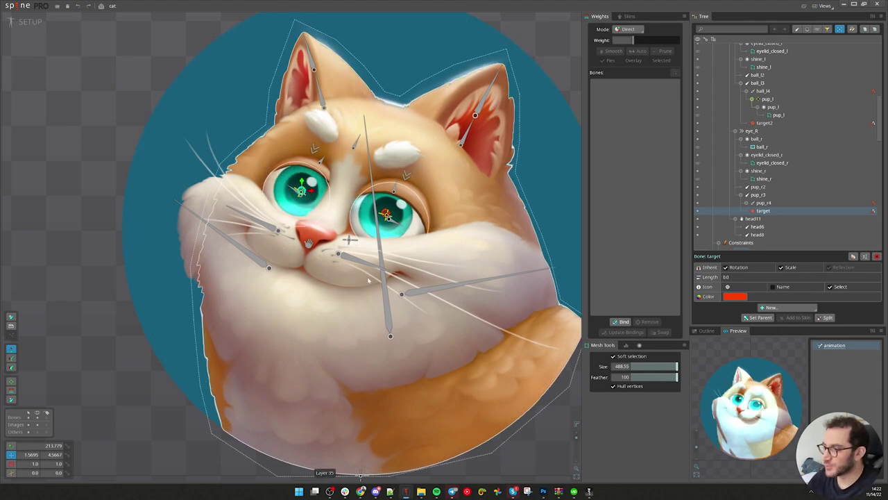
Select the snout mesh with all its vertices and examine the head11 bone's weights on it
{"action": "scroll", "coordinate": [368, 280], "scroll_direction": "down", "scroll_amount": 3}
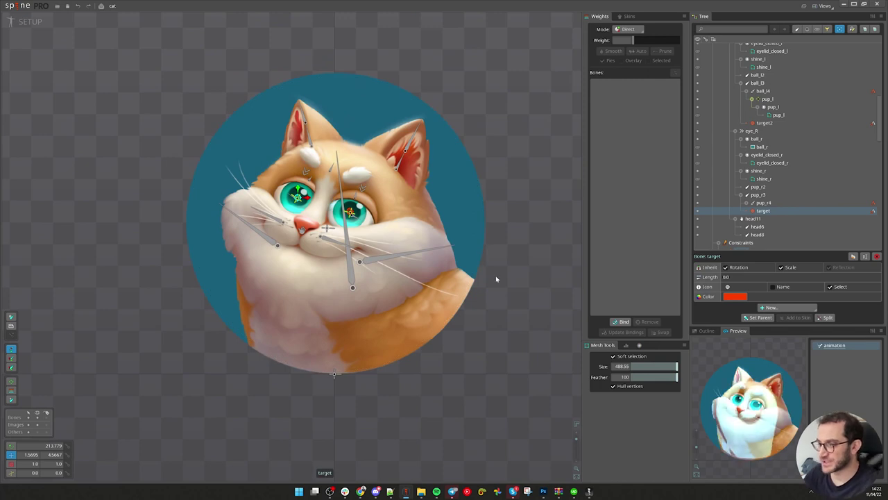
{"action": "left_click_drag", "start_coordinate": [480, 281], "coordinate": [378, 284]}
{"action": "scroll", "coordinate": [362, 285], "scroll_direction": "up", "scroll_amount": 3}
{"action": "scroll", "coordinate": [431, 305], "scroll_direction": "down", "scroll_amount": 1}
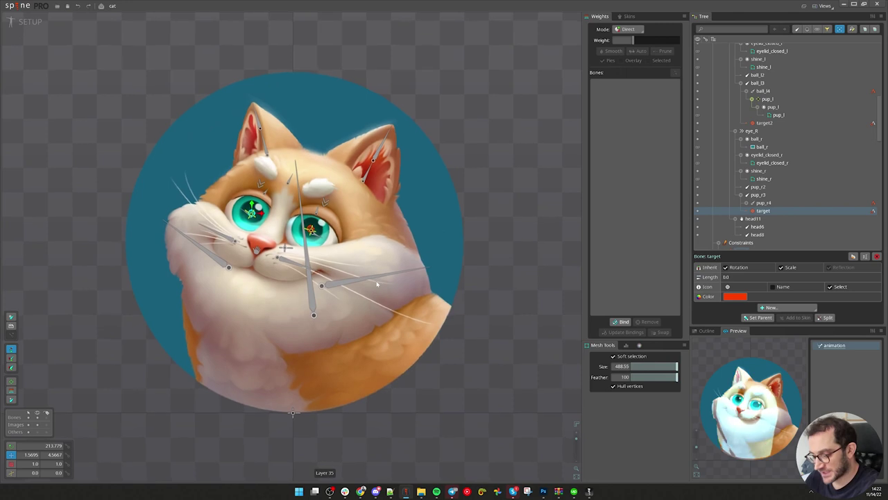
{"action": "scroll", "coordinate": [291, 292], "scroll_direction": "up", "scroll_amount": 2}
{"action": "left_click", "coordinate": [291, 293]}
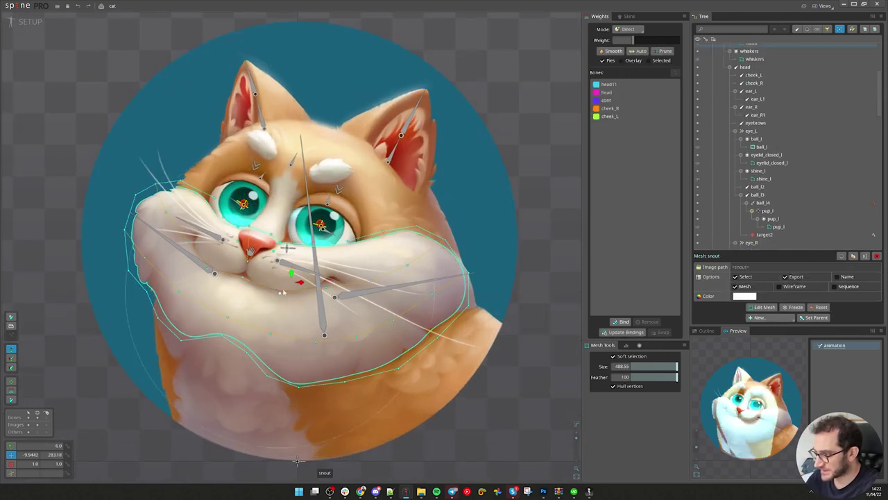
{"action": "left_click_drag", "start_coordinate": [70, 143], "coordinate": [569, 391]}
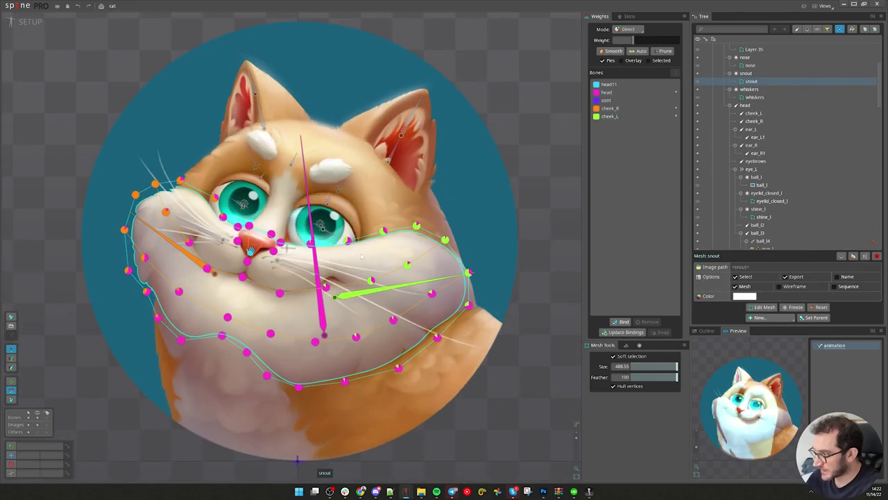
{"action": "left_click", "coordinate": [250, 252]}
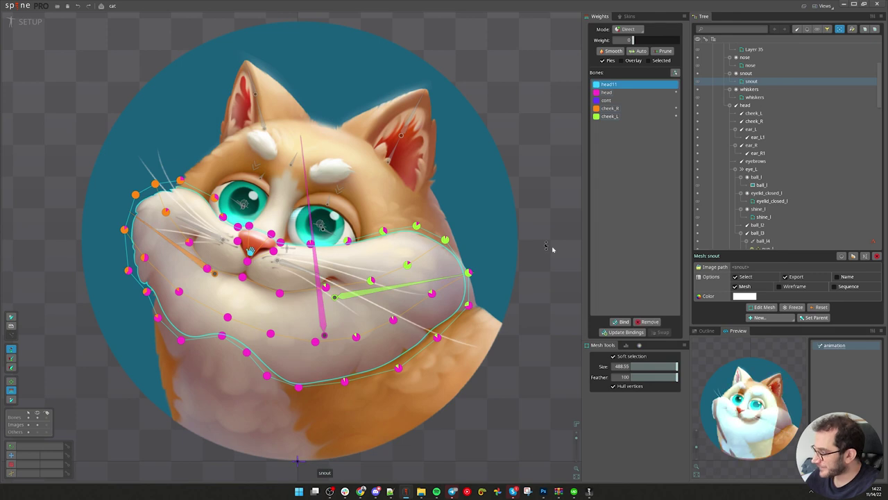
{"action": "scroll", "coordinate": [552, 249], "scroll_direction": "down", "scroll_amount": 3}
Switch to Animate mode, deselect the snout mesh, and scrub the existing animation before returning to frame 0
{"action": "left_click", "coordinate": [29, 21]}
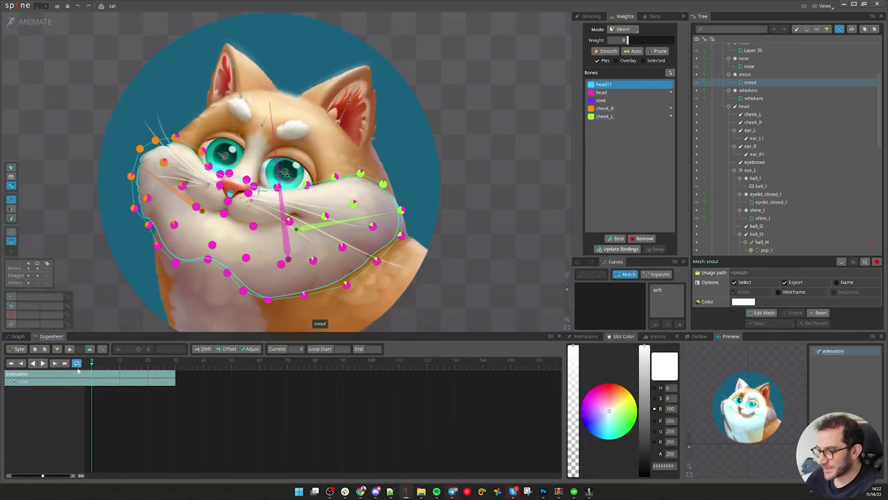
{"action": "key", "text": "space"}
{"action": "key", "text": "space"}
{"action": "left_click", "coordinate": [231, 194]}
{"action": "key", "text": "space"}
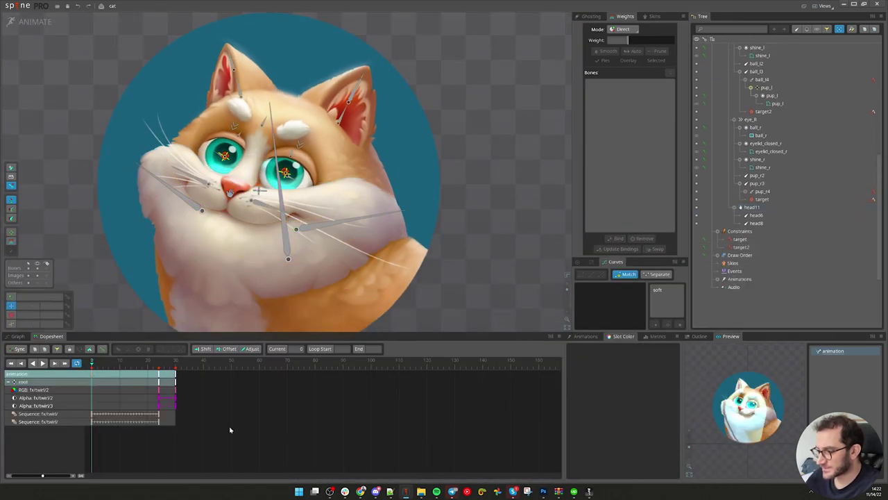
{"action": "left_click_drag", "start_coordinate": [109, 367], "coordinate": [151, 366]}
{"action": "key", "text": "Home"}
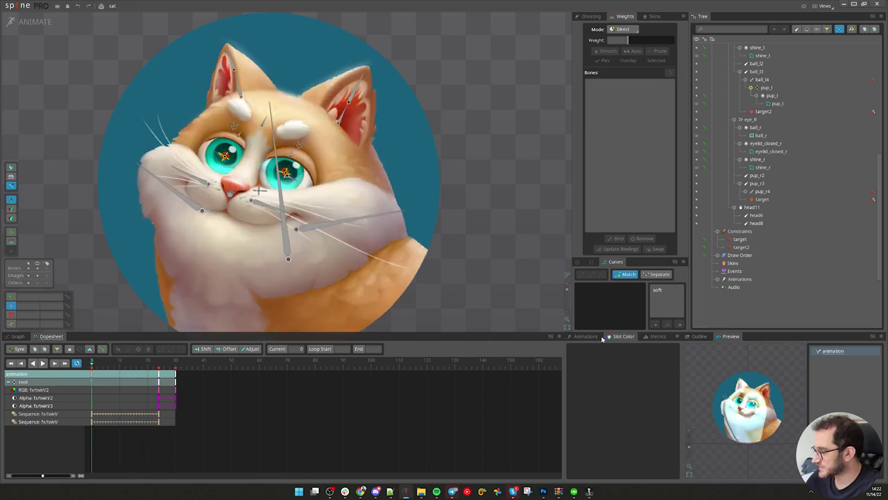
Create a new animation named face
{"action": "left_click", "coordinate": [597, 337]}
{"action": "left_click", "coordinate": [591, 353]}
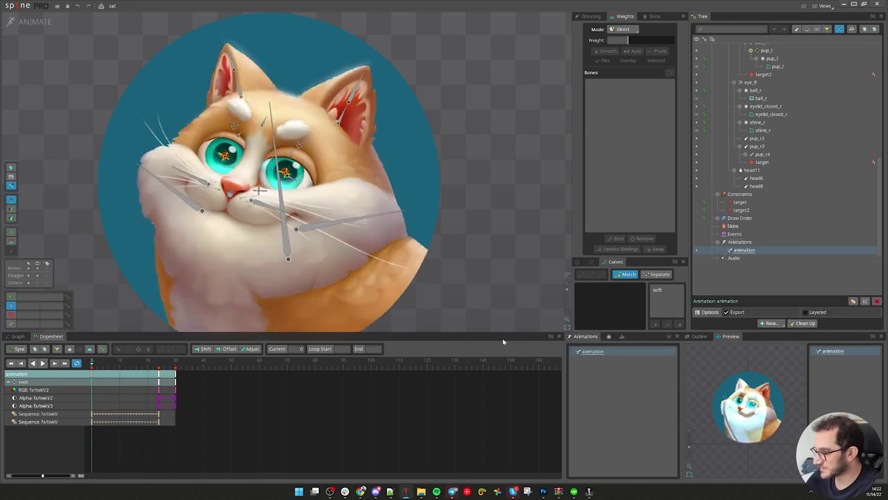
{"action": "double_click", "coordinate": [749, 242]}
{"action": "type", "text": "face"}
{"action": "key", "text": "Return"}
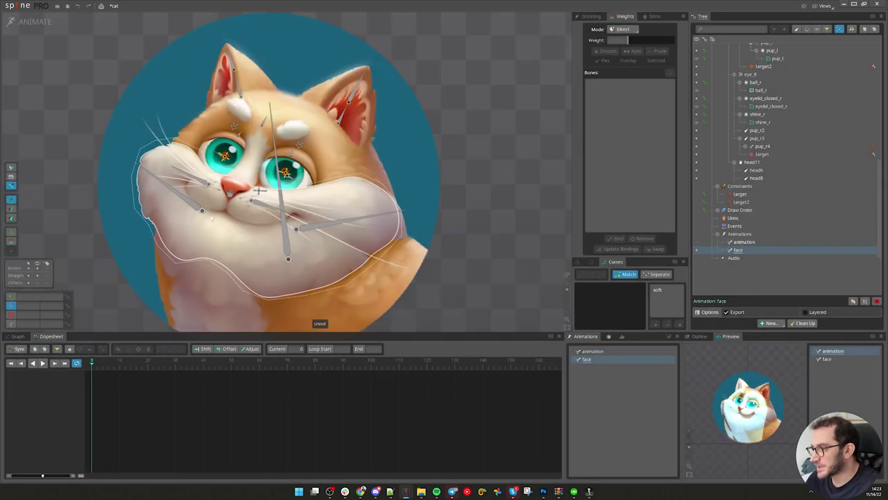
Key the head11 bone's sideways translation at frames 0 and 40, copy the first key to frame 80, and apply the soft curve
{"action": "left_click", "coordinate": [235, 190]}
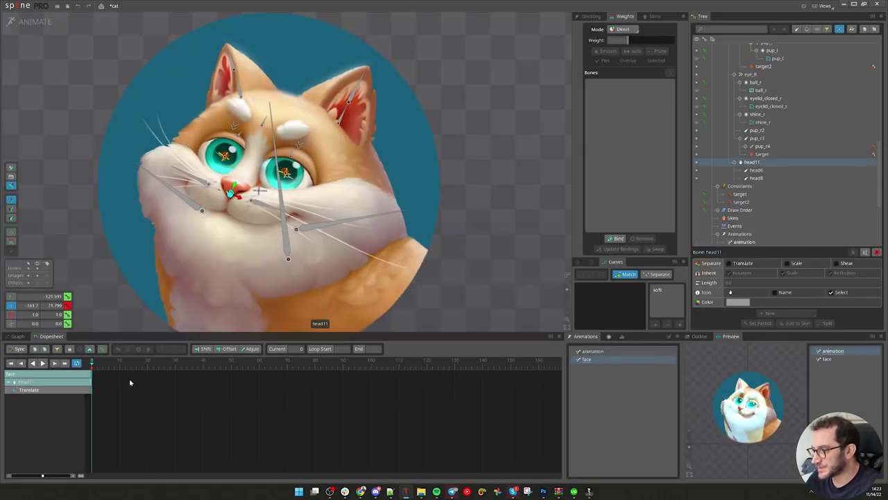
{"action": "left_click_drag", "start_coordinate": [231, 191], "coordinate": [201, 189]}
{"action": "left_click", "coordinate": [98, 373]}
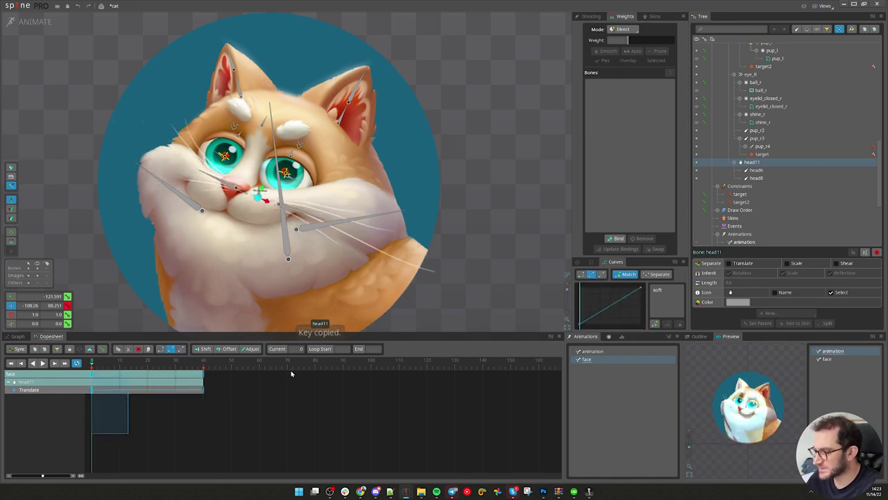
{"action": "left_click", "coordinate": [317, 367]}
{"action": "key", "text": "ctrl+v"}
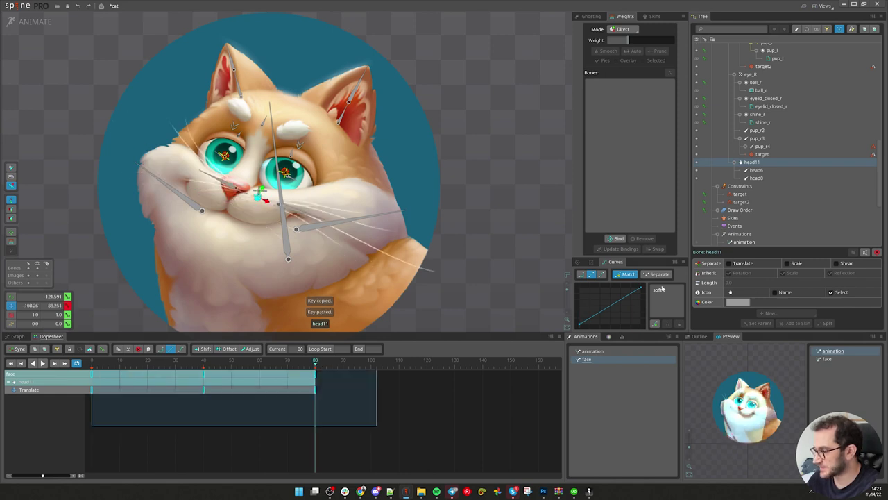
{"action": "left_click", "coordinate": [663, 291]}
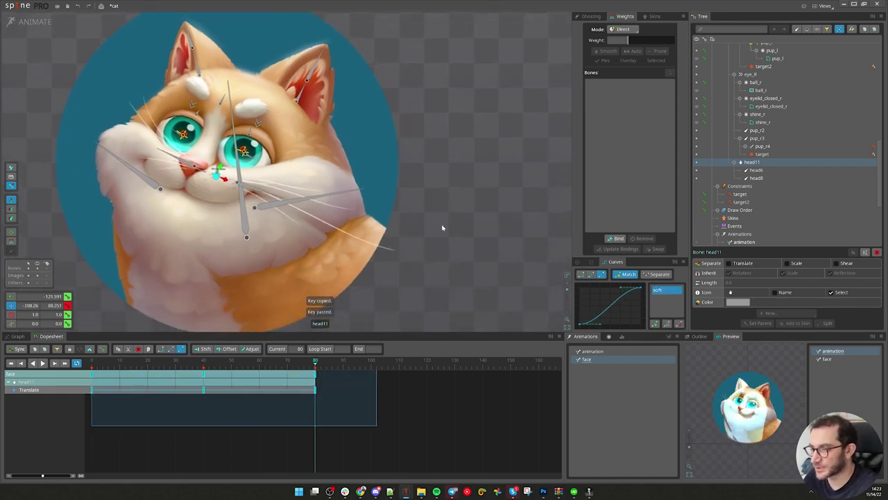
{"action": "left_click", "coordinate": [128, 393]}
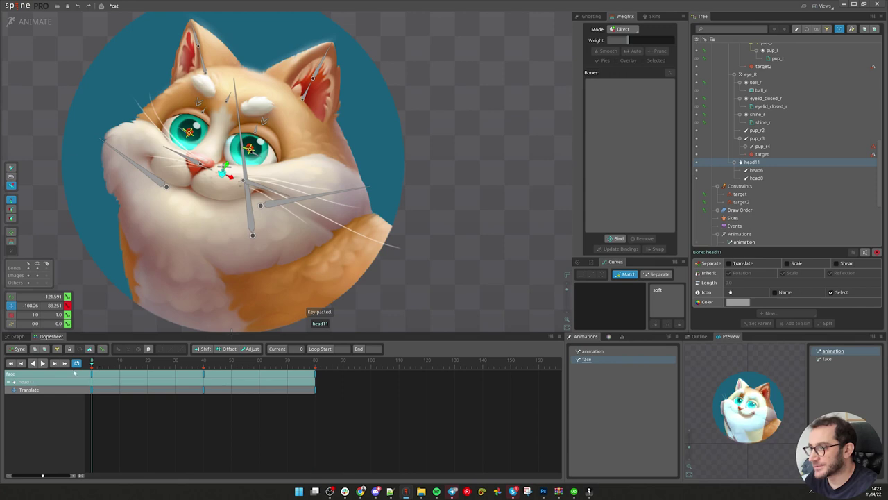
Preview the face animation and shorten it by moving the middle key to about frame 9 and the last key to frame 20
{"action": "scroll", "coordinate": [177, 164], "scroll_direction": "up", "scroll_amount": 1}
{"action": "key", "text": "d"}
{"action": "key", "text": "d"}
{"action": "left_click_drag", "start_coordinate": [202, 376], "coordinate": [116, 383]}
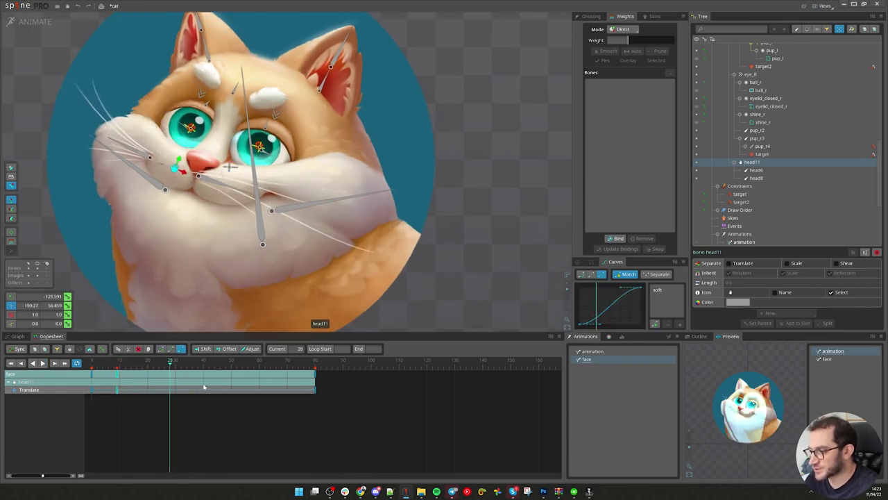
{"action": "left_click_drag", "start_coordinate": [313, 378], "coordinate": [148, 386]}
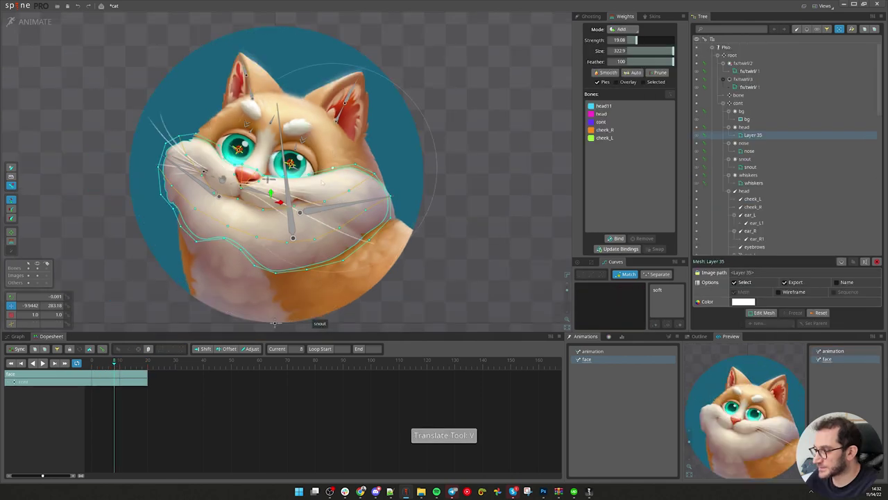
Select the snout mesh with the Weights tool and brush head11's influence across it in Add mode while the animation plays
{"action": "left_click", "coordinate": [281, 221]}
{"action": "key", "text": "g"}
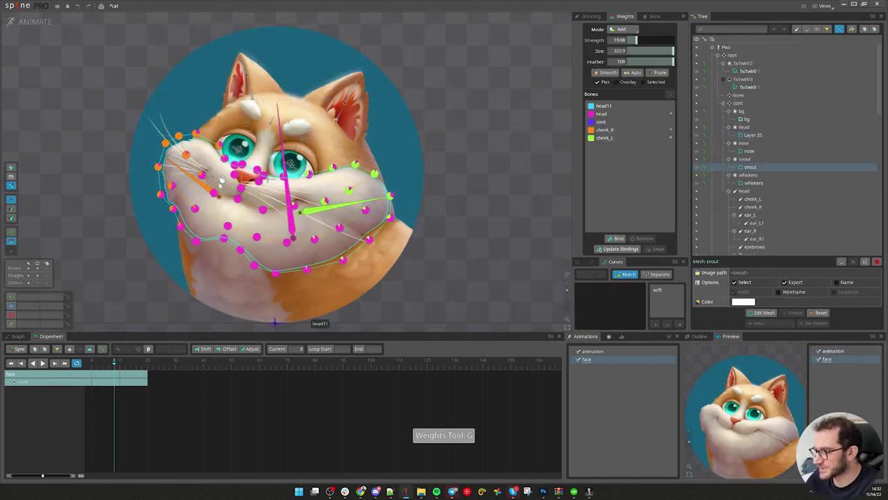
{"action": "left_click", "coordinate": [221, 181]}
{"action": "mouse_move", "coordinate": [310, 214]}
{"action": "left_mouse_down"}
{"action": "mouse_move", "coordinate": [277, 254]}
{"action": "mouse_move", "coordinate": [311, 208]}
{"action": "left_mouse_up"}
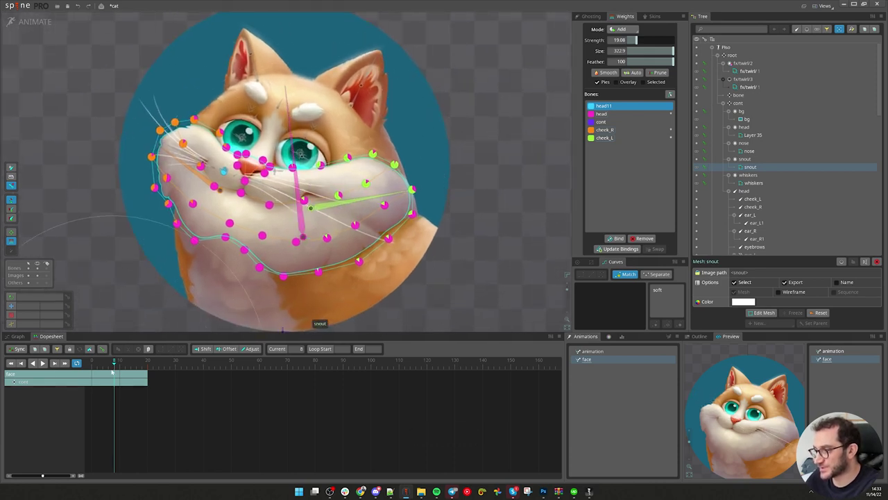
{"action": "key", "text": "d"}
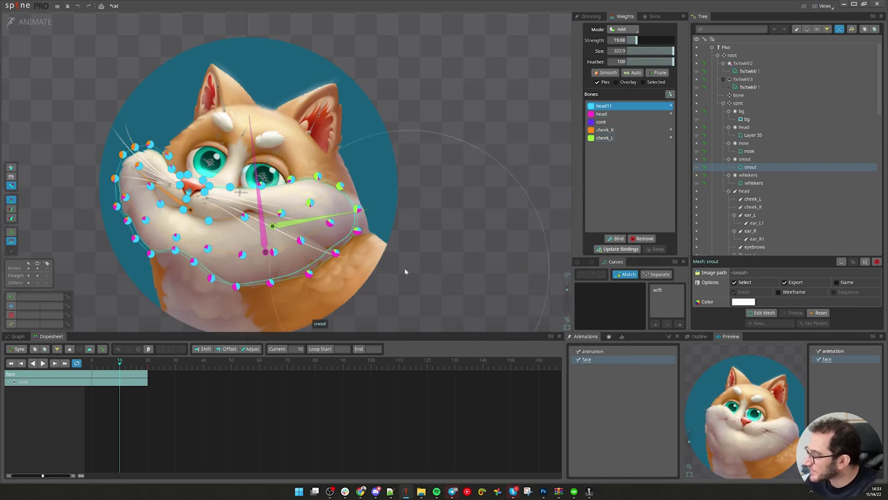
{"action": "left_click_drag", "start_coordinate": [390, 267], "coordinate": [473, 240]}
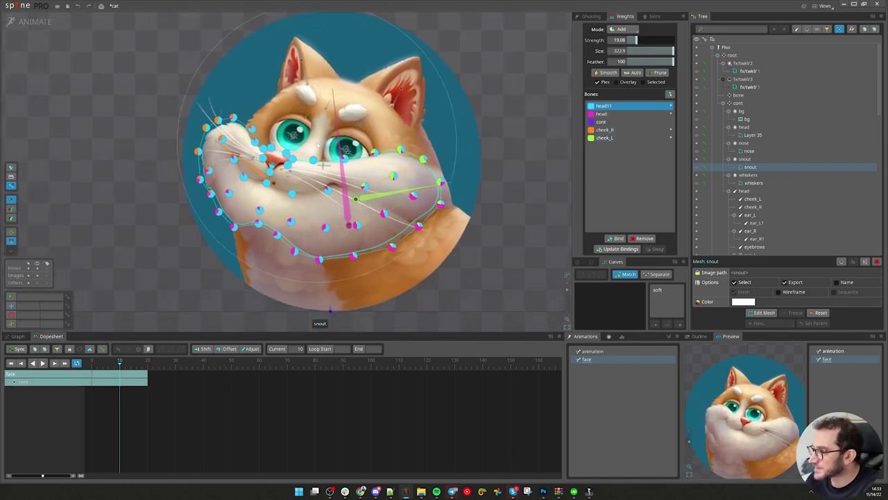
Select the nose mesh and brush head11's weight onto its lower vertices around the nose tip
{"action": "left_click", "coordinate": [320, 134]}
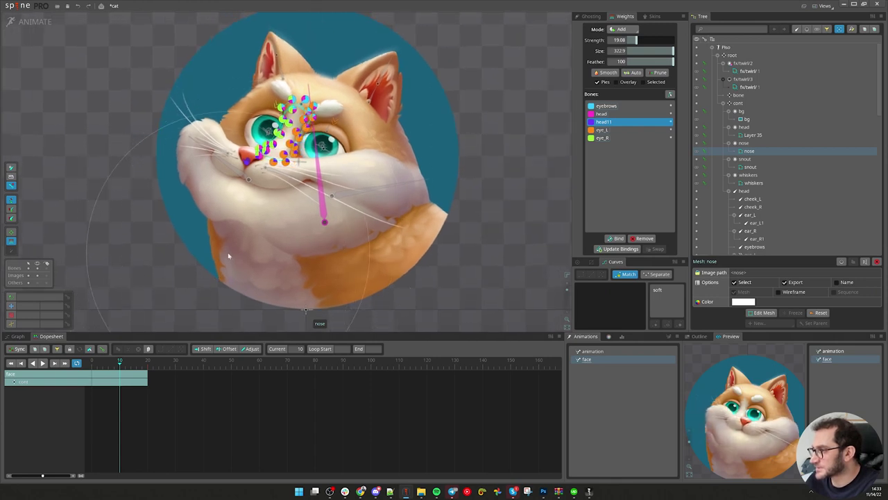
{"action": "mouse_move", "coordinate": [181, 247]}
{"action": "left_mouse_down"}
{"action": "mouse_move", "coordinate": [240, 247]}
{"action": "mouse_move", "coordinate": [174, 269]}
{"action": "mouse_move", "coordinate": [183, 273]}
{"action": "mouse_move", "coordinate": [223, 247]}
{"action": "left_mouse_up"}
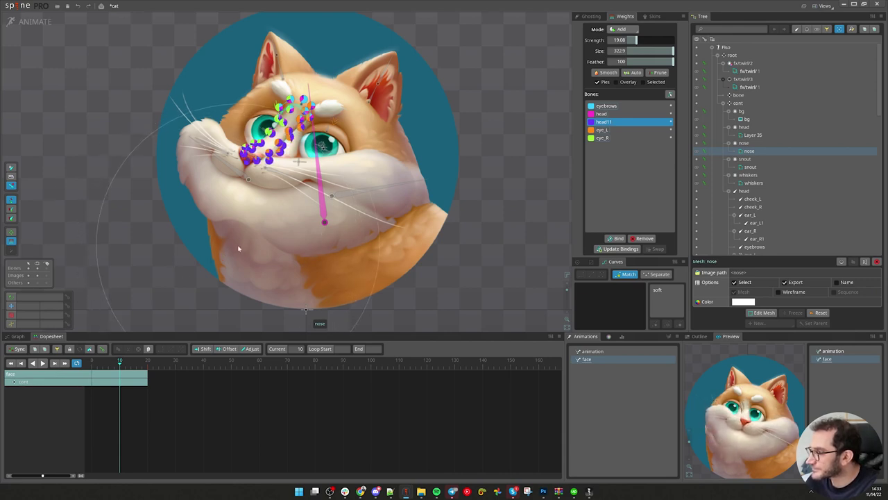
{"action": "left_click_drag", "start_coordinate": [386, 122], "coordinate": [353, 220]}
Select the head mesh Layer 35 and choose head11 as the bone to weight
{"action": "left_click", "coordinate": [345, 235]}
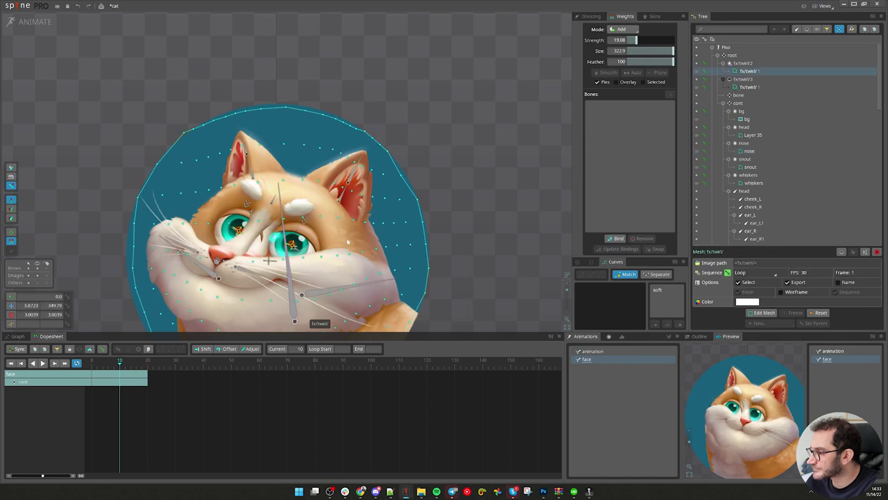
{"action": "scroll", "coordinate": [357, 194], "scroll_direction": "down", "scroll_amount": 2}
{"action": "key", "text": "space"}
{"action": "left_click", "coordinate": [316, 253]}
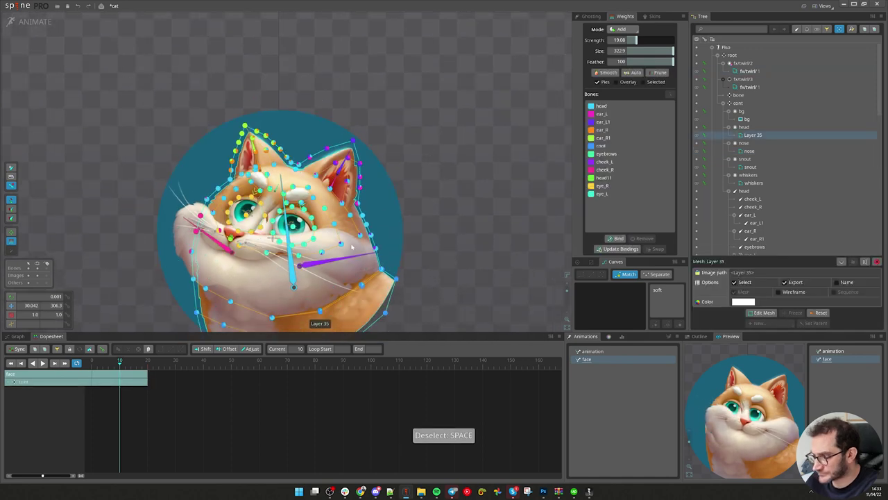
{"action": "scroll", "coordinate": [232, 238], "scroll_direction": "up", "scroll_amount": 2}
{"action": "left_click", "coordinate": [230, 240]}
{"action": "left_click_drag", "start_coordinate": [259, 247], "coordinate": [241, 213]}
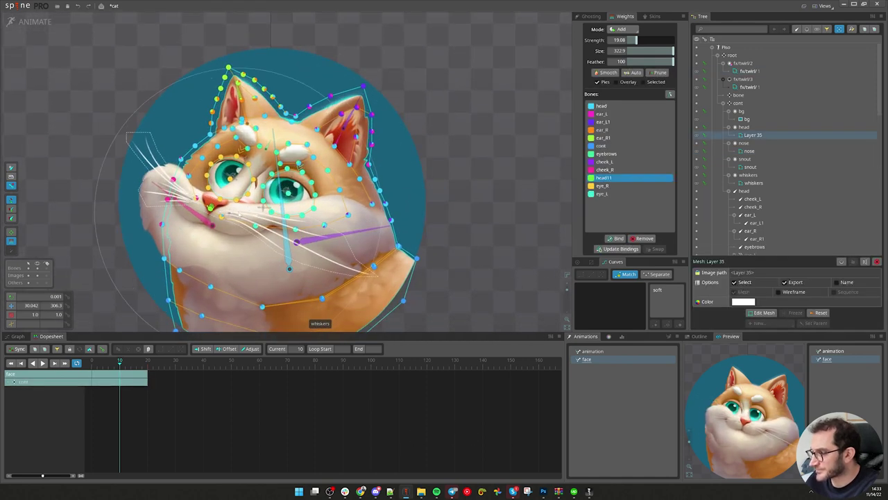
Set the weight brush size to 255.34 and add head11's influence over the face area of the head mesh
{"action": "mouse_move", "coordinate": [672, 50]}
{"action": "left_mouse_down"}
{"action": "mouse_move", "coordinate": [663, 51]}
{"action": "mouse_move", "coordinate": [670, 50]}
{"action": "left_mouse_up"}
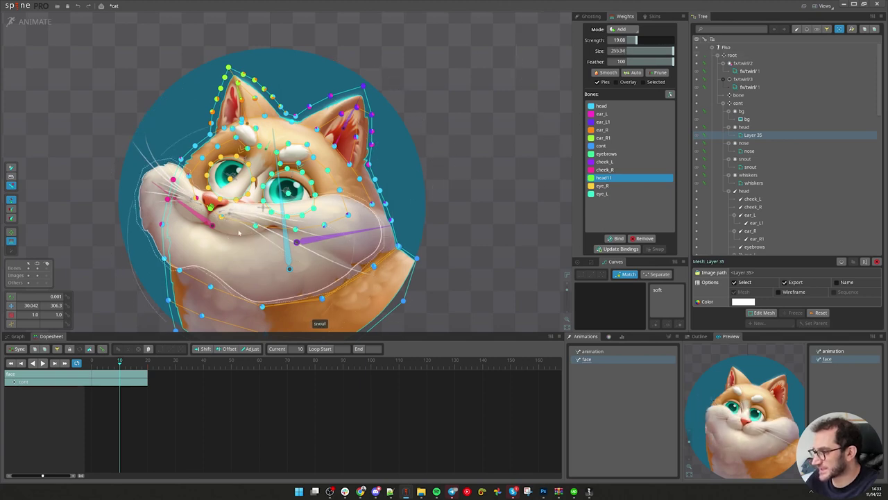
{"action": "mouse_move", "coordinate": [233, 254]}
{"action": "left_mouse_down"}
{"action": "mouse_move", "coordinate": [256, 225]}
{"action": "mouse_move", "coordinate": [225, 249]}
{"action": "mouse_move", "coordinate": [269, 225]}
{"action": "mouse_move", "coordinate": [234, 254]}
{"action": "mouse_move", "coordinate": [233, 231]}
{"action": "left_mouse_up"}
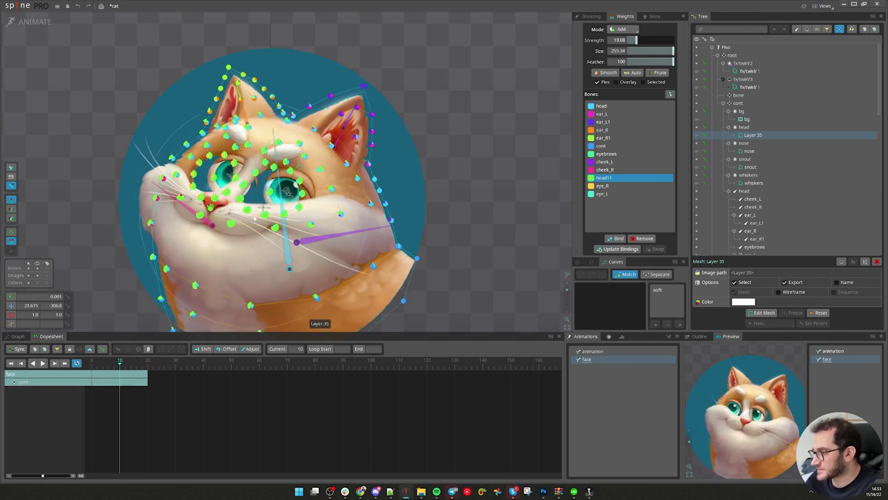
{"action": "left_click", "coordinate": [259, 230]}
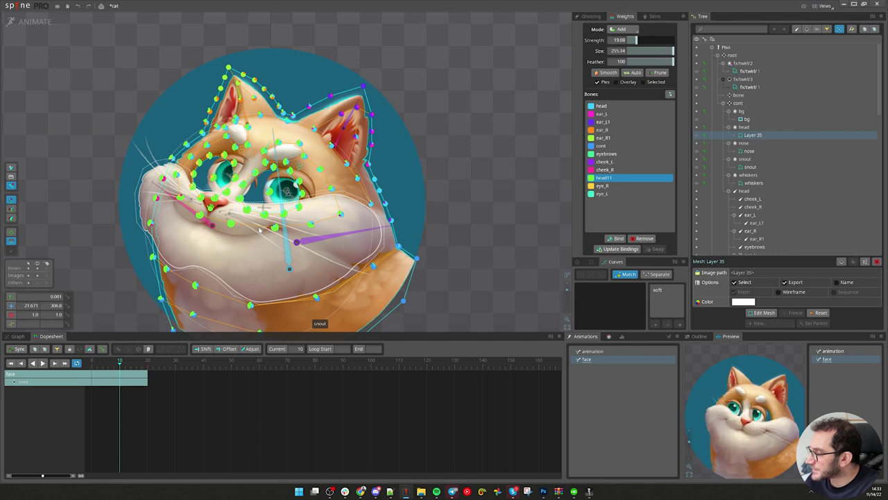
{"action": "left_click_drag", "start_coordinate": [277, 163], "coordinate": [278, 215]}
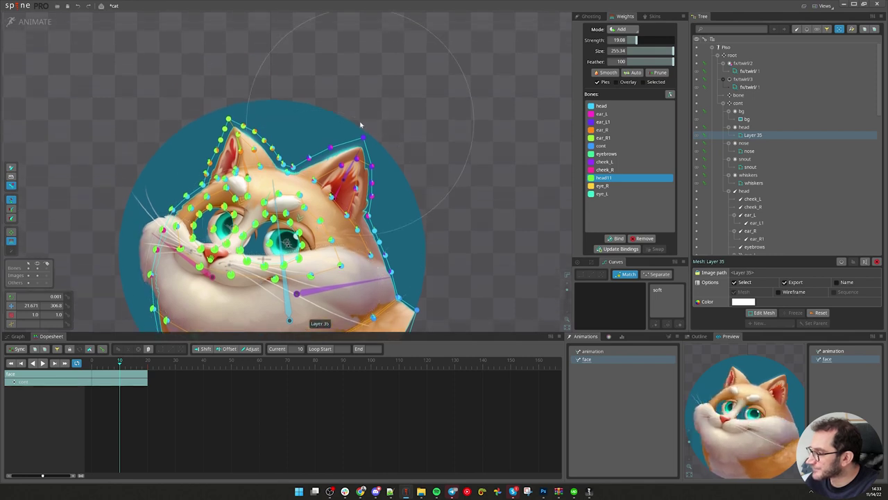
Reselect the nose mesh and add more head11 influence along the nose bridge
{"action": "left_click", "coordinate": [257, 214], "text": "ctrl"}
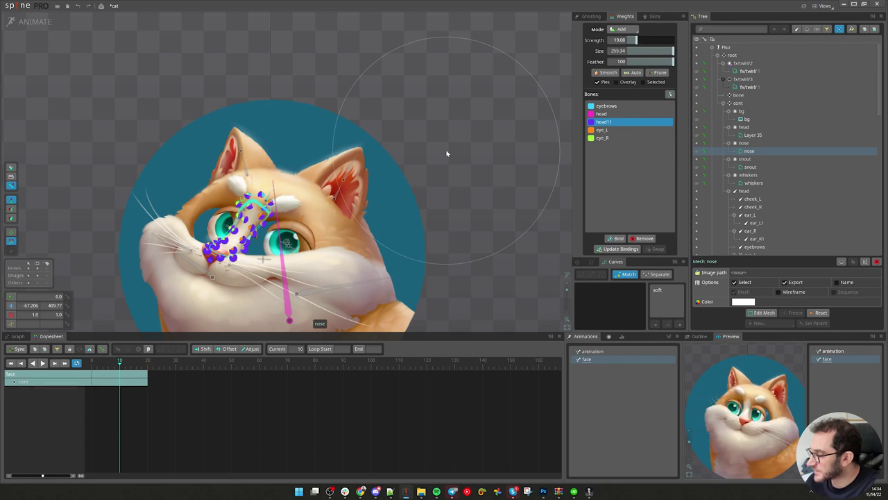
{"action": "scroll", "coordinate": [306, 125], "scroll_direction": "up", "scroll_amount": 2}
{"action": "scroll", "coordinate": [271, 150], "scroll_direction": "down", "scroll_amount": 3}
{"action": "scroll", "coordinate": [256, 160], "scroll_direction": "up", "scroll_amount": 1}
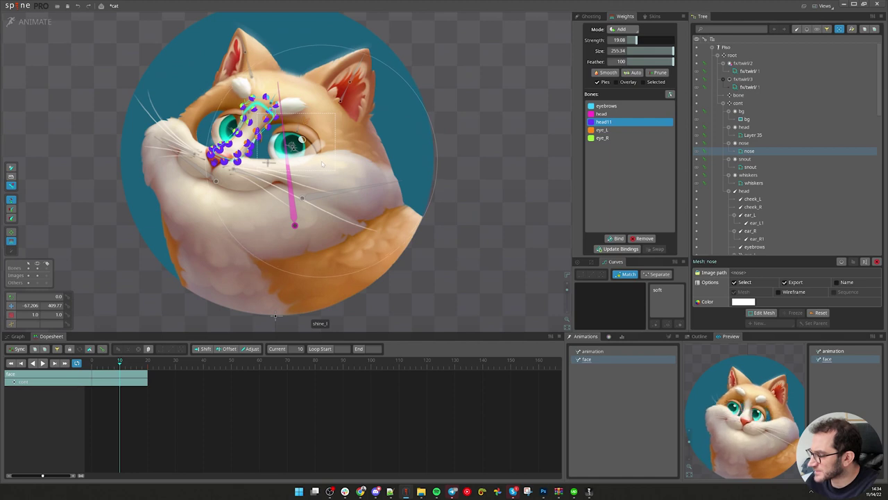
{"action": "scroll", "coordinate": [322, 163], "scroll_direction": "up", "scroll_amount": 5}
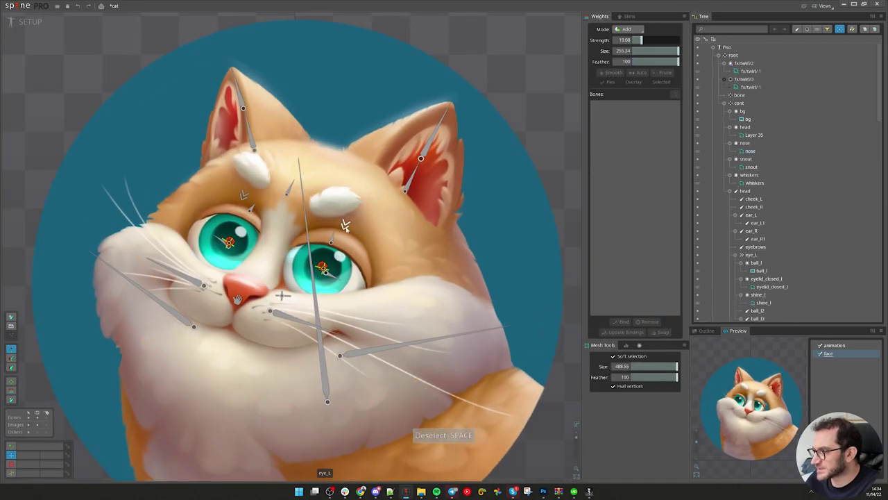
Create a transform constraint eye_tr2 on bone eye_L targeting head11, match its offset, and set both translate mix values to 50
{"action": "left_click", "coordinate": [808, 309]}
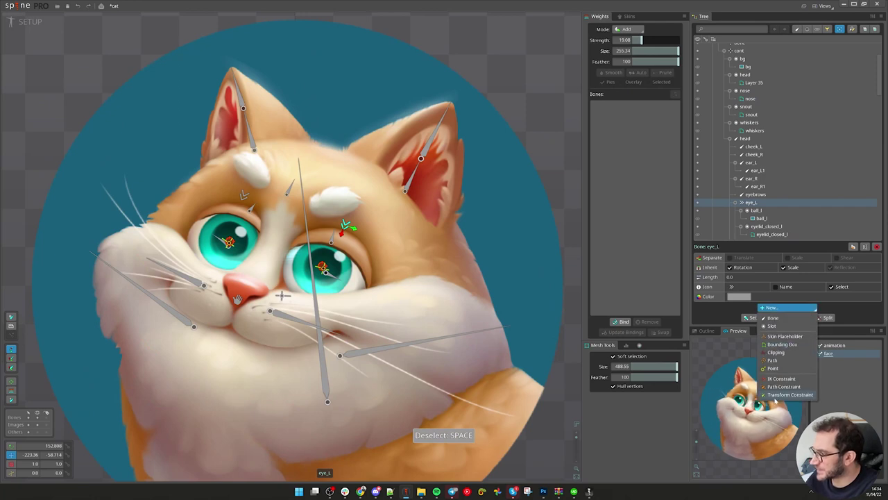
{"action": "left_click", "coordinate": [774, 397]}
{"action": "left_click", "coordinate": [237, 301]}
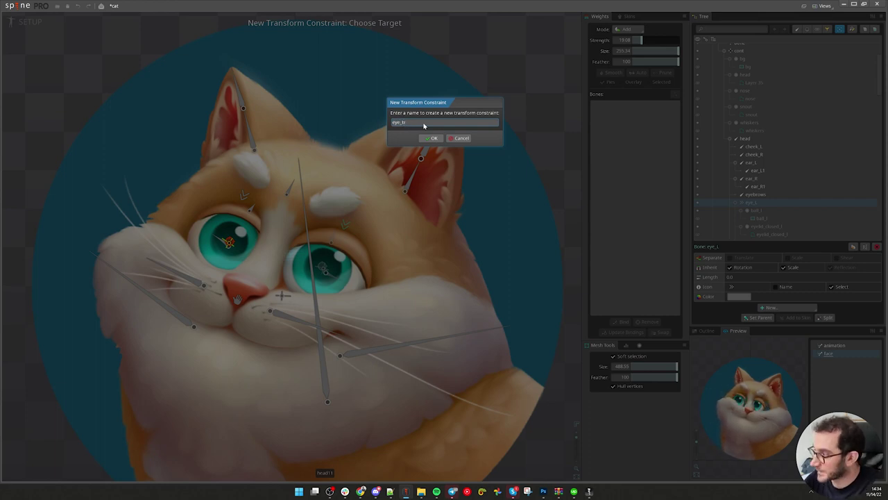
{"action": "key", "text": "Return"}
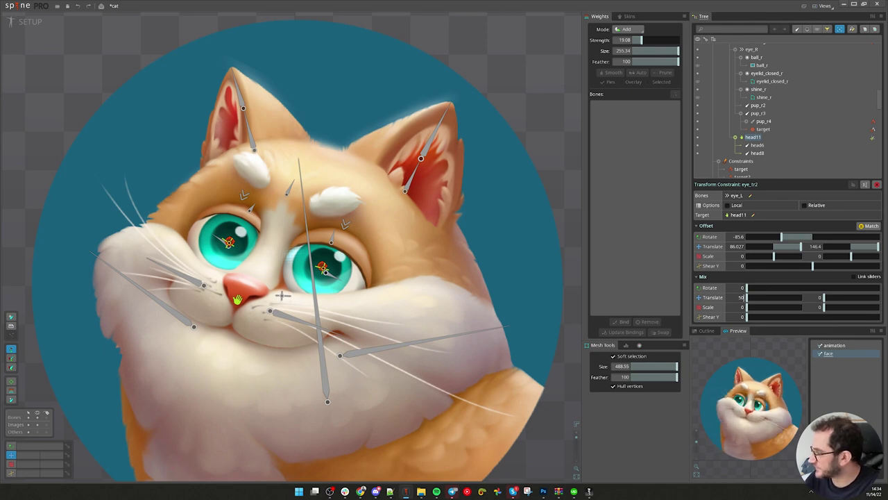
{"action": "key", "text": "Return"}
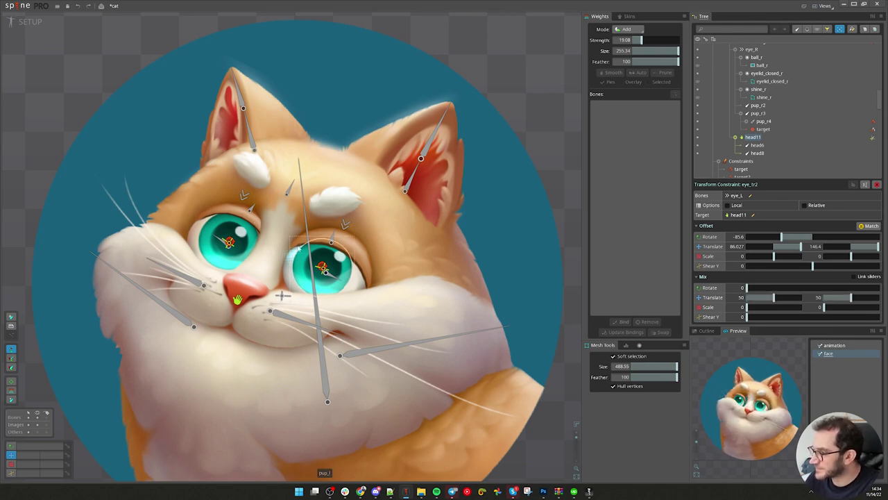
Create a transform constraint named eye_tr1 on bone eye_R with head11 as its target
{"action": "left_click", "coordinate": [244, 195]}
{"action": "left_click", "coordinate": [771, 307]}
{"action": "left_click", "coordinate": [783, 394]}
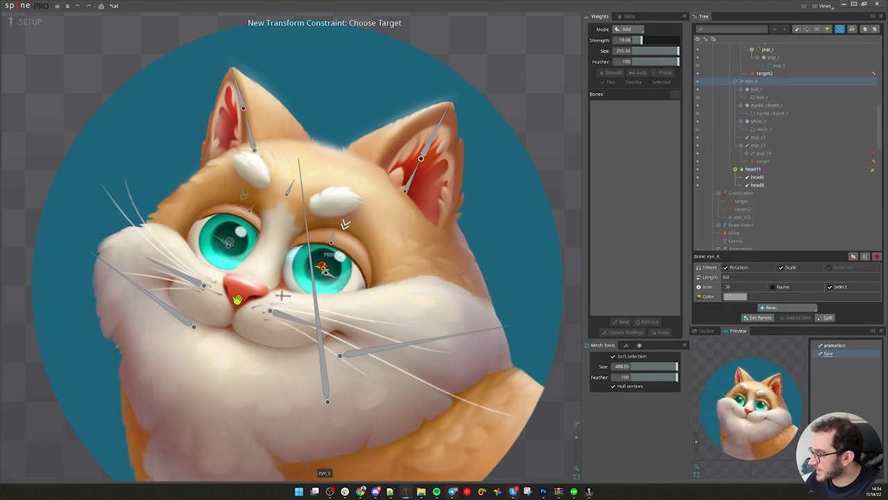
{"action": "left_click", "coordinate": [238, 299]}
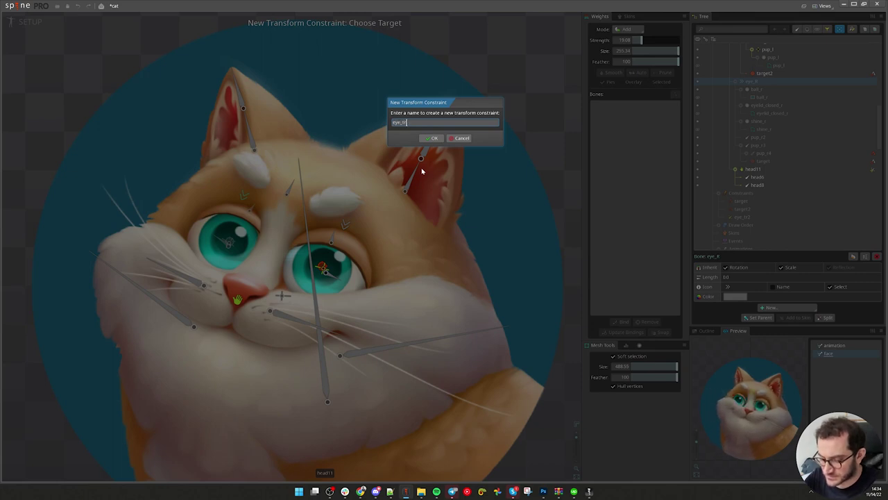
{"action": "type", "text": "eye_tr1"}
{"action": "key", "text": "Return"}
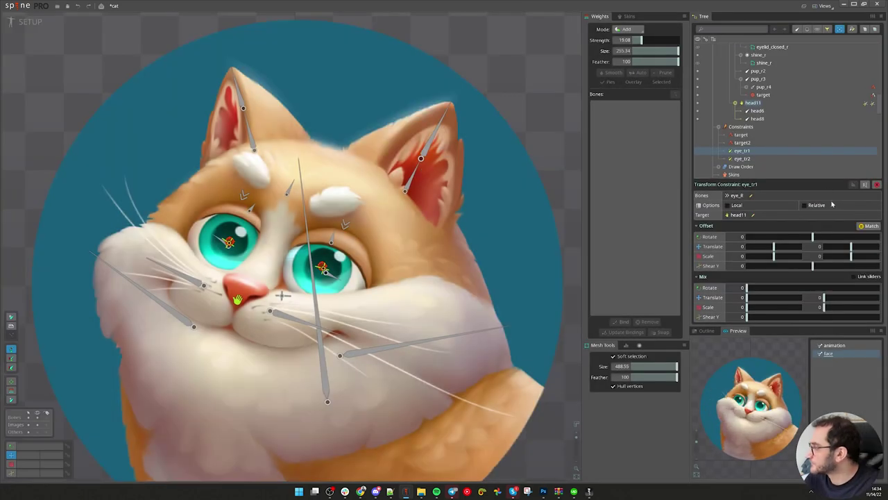
Match the offset of eye_tr1 and set both of its translate mix values to 40
{"action": "type", "text": "40"}
{"action": "key", "text": "Tab"}
{"action": "type", "text": "40"}
{"action": "key", "text": "Return"}
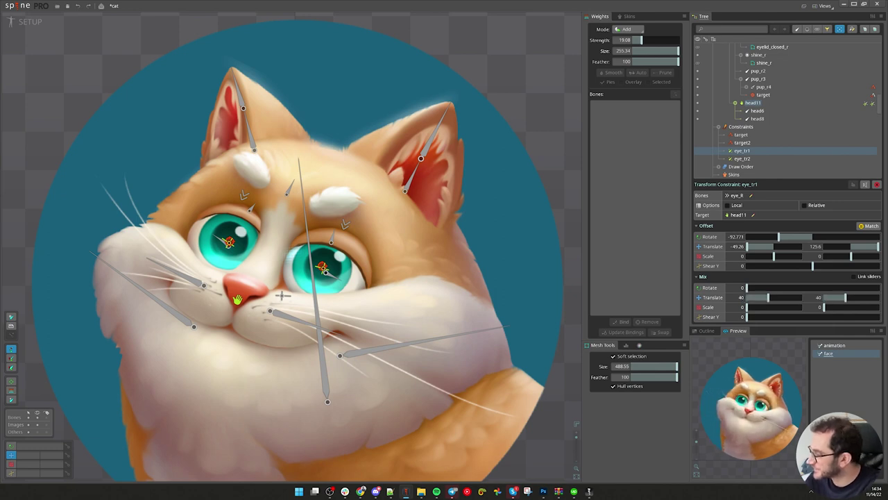
Open the head mesh for weight editing, turn off soft selection, and select the vertices around the eye controlled by eye_L
{"action": "scroll", "coordinate": [281, 215], "scroll_direction": "down", "scroll_amount": 1}
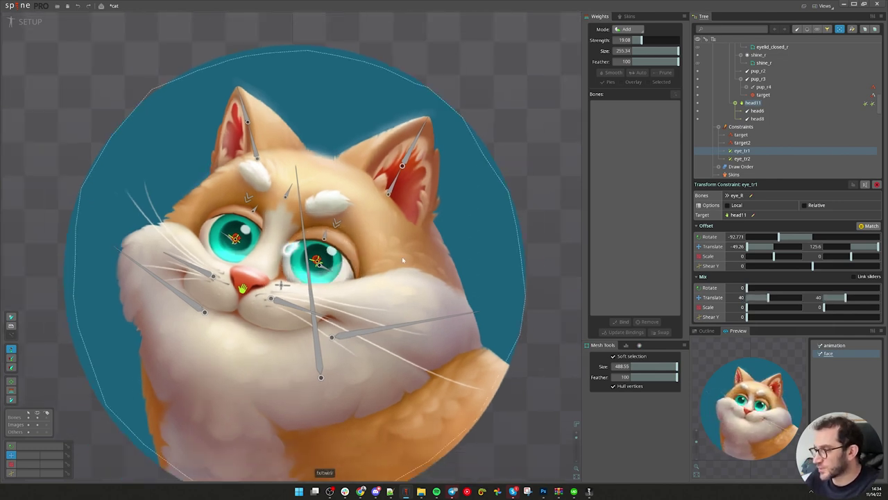
{"action": "left_click", "coordinate": [248, 431]}
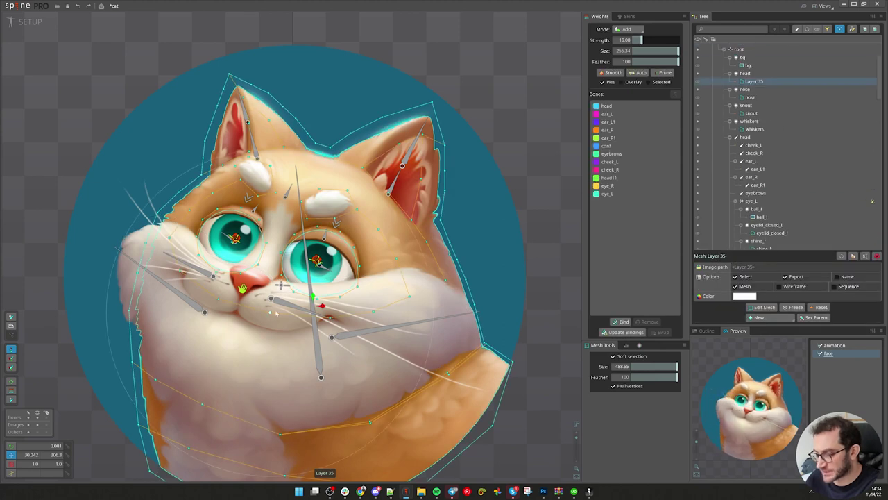
{"action": "key", "text": "g"}
{"action": "scroll", "coordinate": [270, 314], "scroll_direction": "up", "scroll_amount": 2}
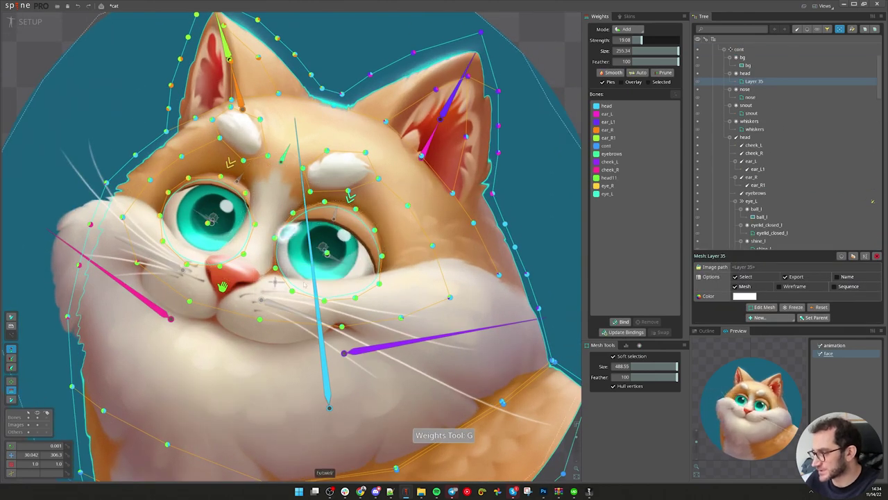
{"action": "scroll", "coordinate": [276, 281], "scroll_direction": "up", "scroll_amount": 2}
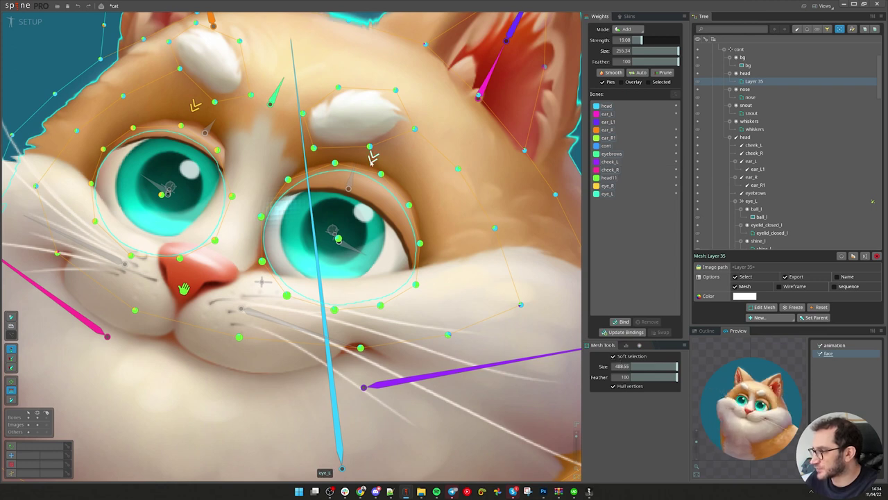
{"action": "scroll", "coordinate": [775, 414], "scroll_direction": "up", "scroll_amount": 5}
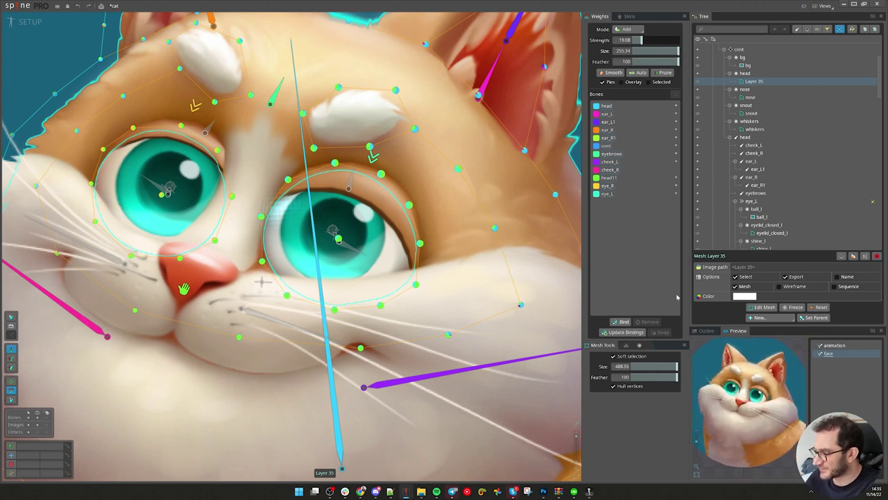
{"action": "left_click", "coordinate": [621, 358]}
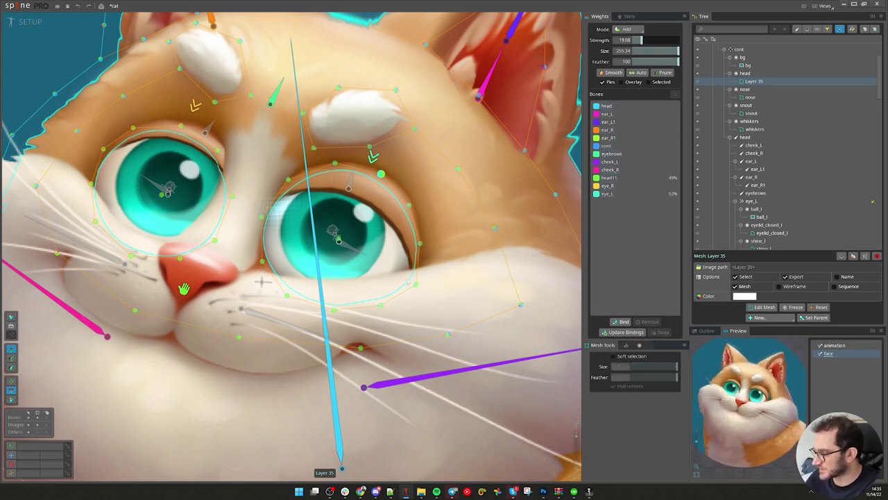
{"action": "left_click_drag", "start_coordinate": [262, 158], "coordinate": [444, 320]}
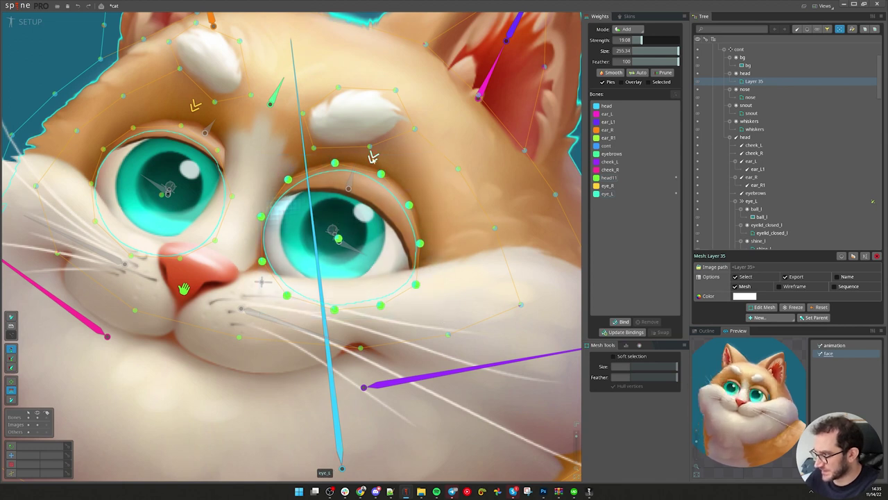
Assign the selected eye vertices to bone eye_L with a weight of 100 in Direct mode
{"action": "left_click", "coordinate": [373, 159]}
{"action": "left_click", "coordinate": [627, 29]}
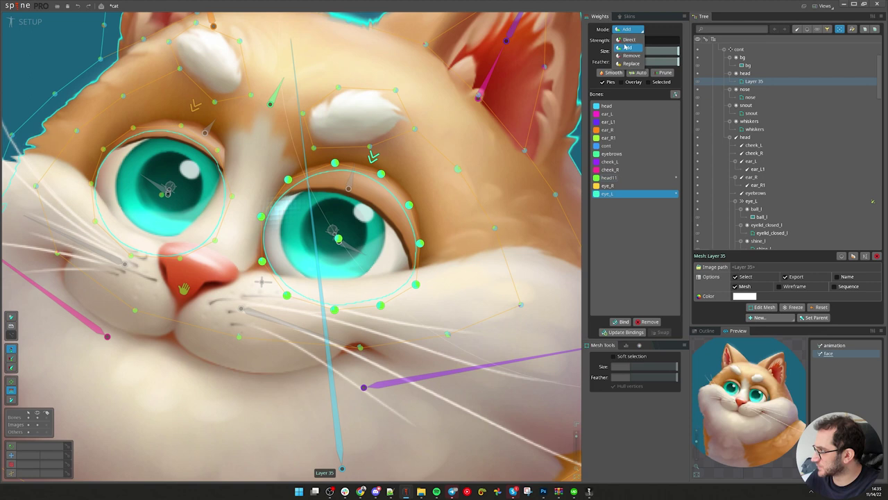
{"action": "left_click", "coordinate": [629, 40]}
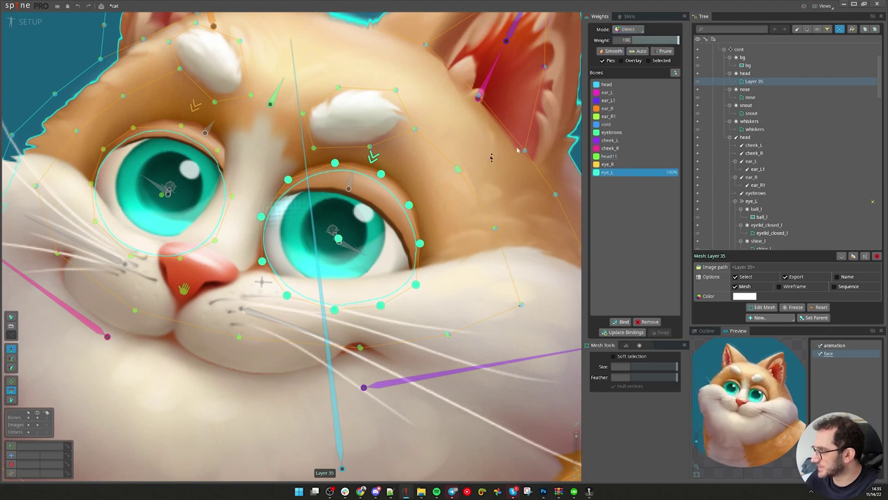
Turn on the weight overlay and assign the mesh vertices around the eye controlled by eye_R to that bone with a weight of 100
{"action": "scroll", "coordinate": [278, 221], "scroll_direction": "down", "scroll_amount": 5}
{"action": "scroll", "coordinate": [283, 213], "scroll_direction": "up", "scroll_amount": 5}
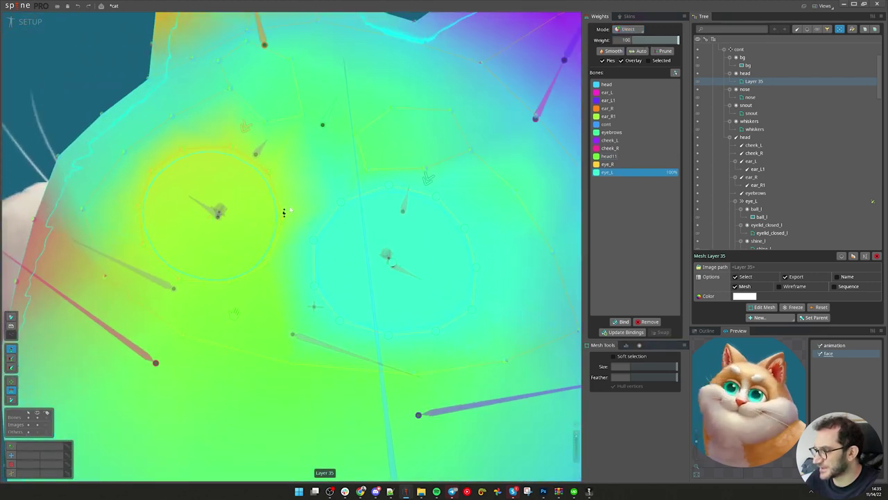
{"action": "left_click", "coordinate": [281, 219]}
{"action": "left_click_drag", "start_coordinate": [132, 138], "coordinate": [300, 294]}
{"action": "left_click", "coordinate": [245, 129]}
{"action": "left_click_drag", "start_coordinate": [299, 335], "coordinate": [281, 316]}
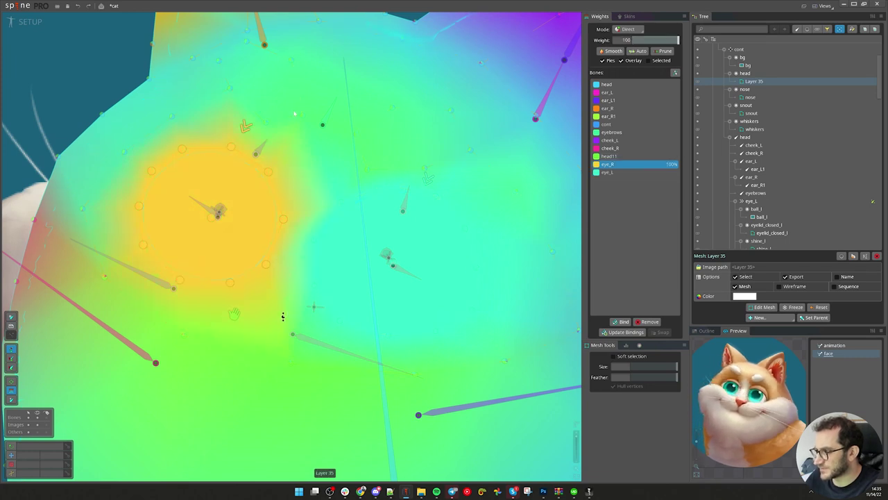
Set the eye_L weight to 0 on the head mesh vertex just outside the eye controlled by eye_L
{"action": "scroll", "coordinate": [428, 259], "scroll_direction": "down", "scroll_amount": 5}
{"action": "scroll", "coordinate": [307, 155], "scroll_direction": "up", "scroll_amount": 3}
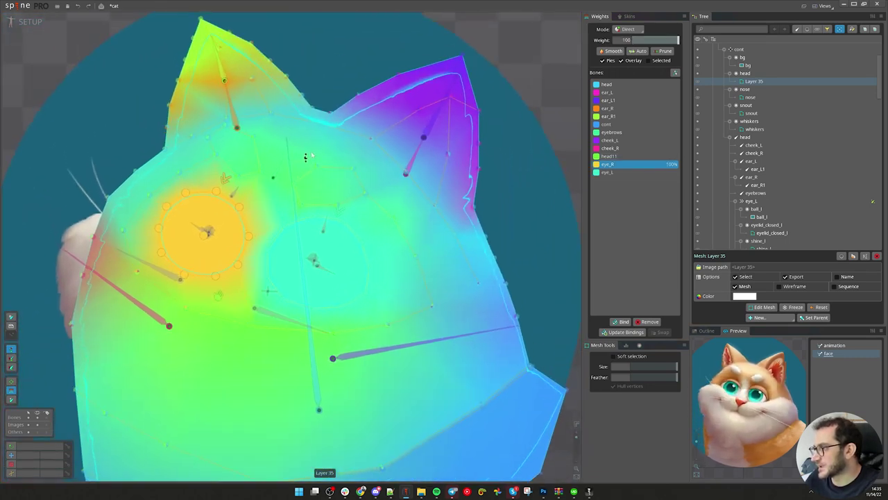
{"action": "scroll", "coordinate": [370, 218], "scroll_direction": "down", "scroll_amount": 3}
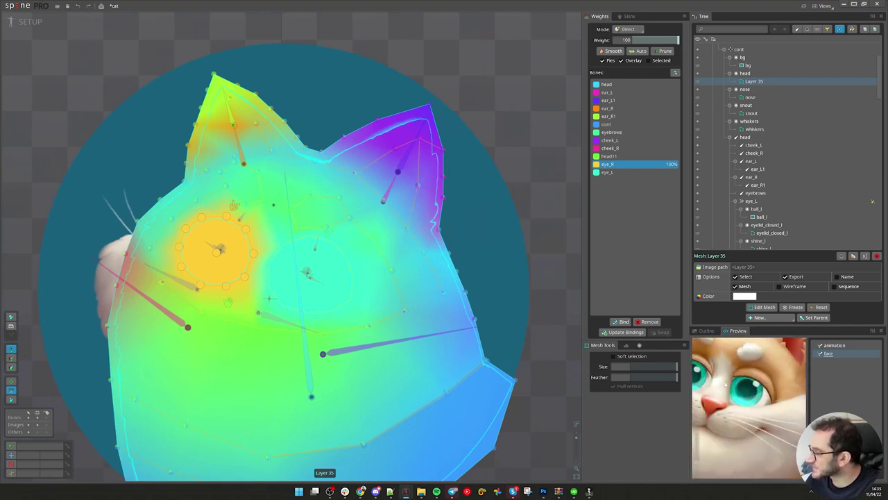
{"action": "scroll", "coordinate": [368, 249], "scroll_direction": "up", "scroll_amount": 3}
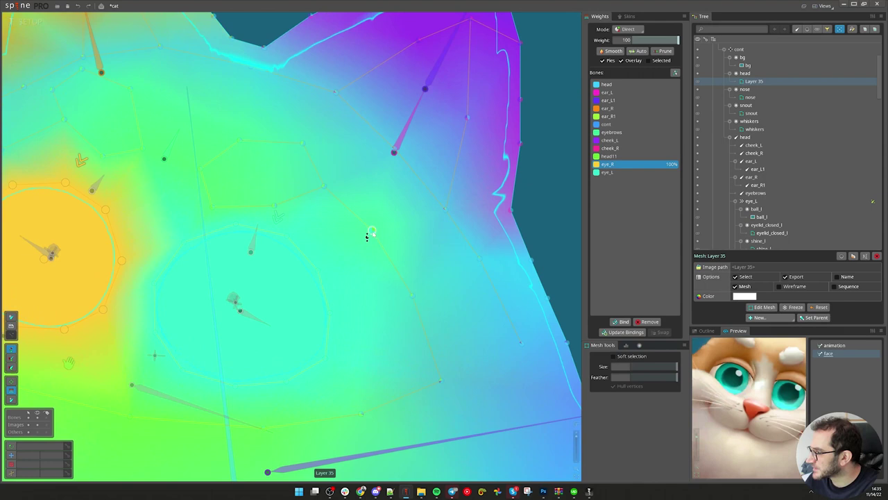
{"action": "left_click", "coordinate": [371, 231]}
{"action": "scroll", "coordinate": [341, 262], "scroll_direction": "down", "scroll_amount": 3}
{"action": "left_click", "coordinate": [309, 212]}
{"action": "left_click_drag", "start_coordinate": [359, 239], "coordinate": [360, 359]}
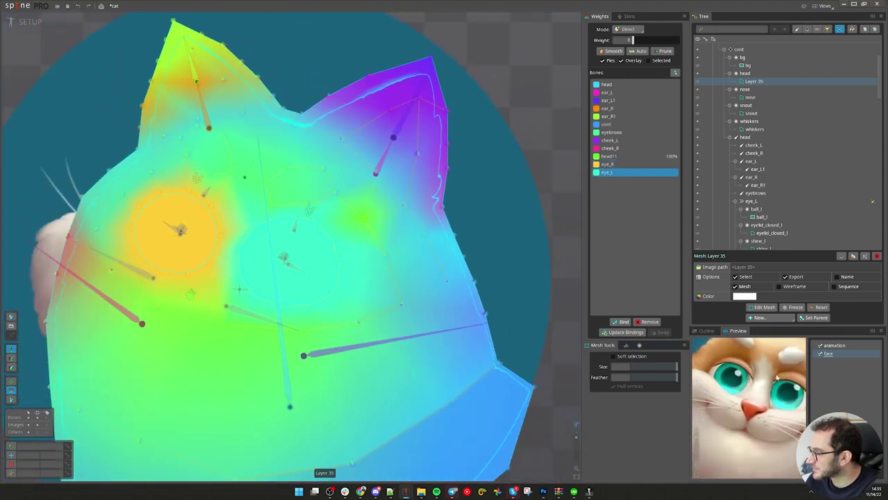
Give that same vertex a head bone weight of about 85, with the remainder on head11, and make head11 the active bone
{"action": "scroll", "coordinate": [299, 226], "scroll_direction": "down", "scroll_amount": 3}
{"action": "scroll", "coordinate": [299, 225], "scroll_direction": "up", "scroll_amount": 2}
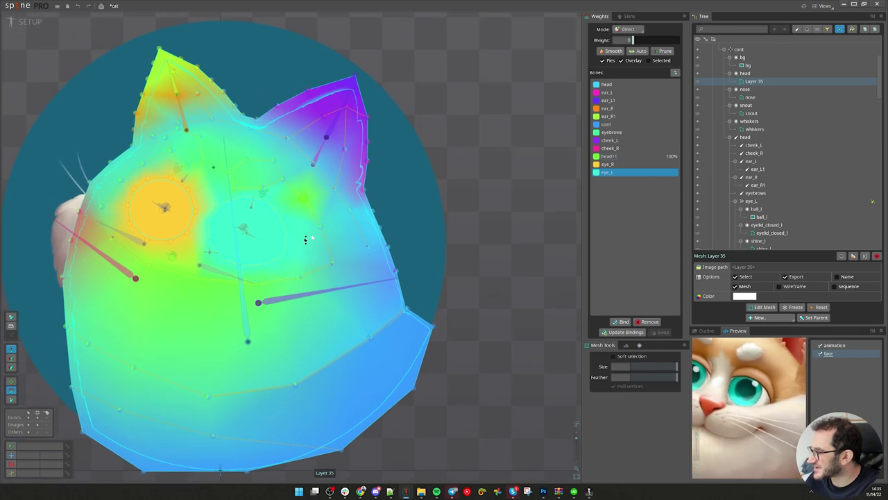
{"action": "left_click", "coordinate": [238, 280]}
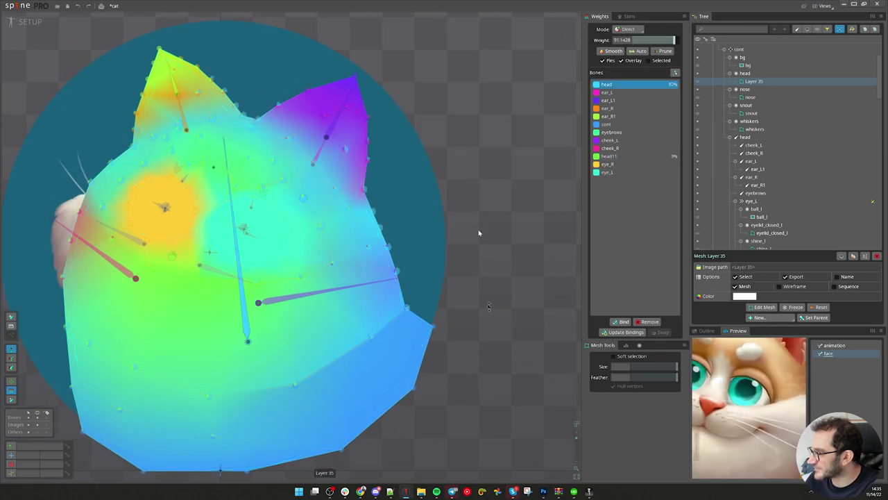
{"action": "left_click_drag", "start_coordinate": [479, 235], "coordinate": [468, 240]}
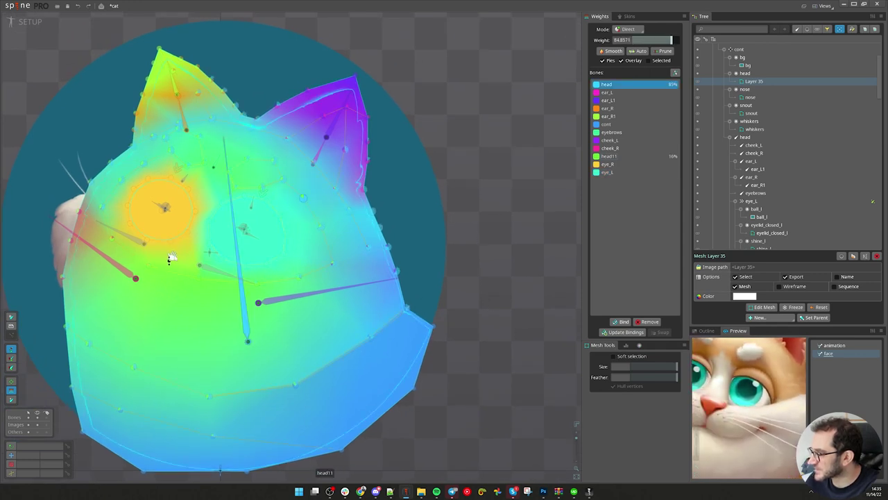
{"action": "left_click", "coordinate": [171, 258]}
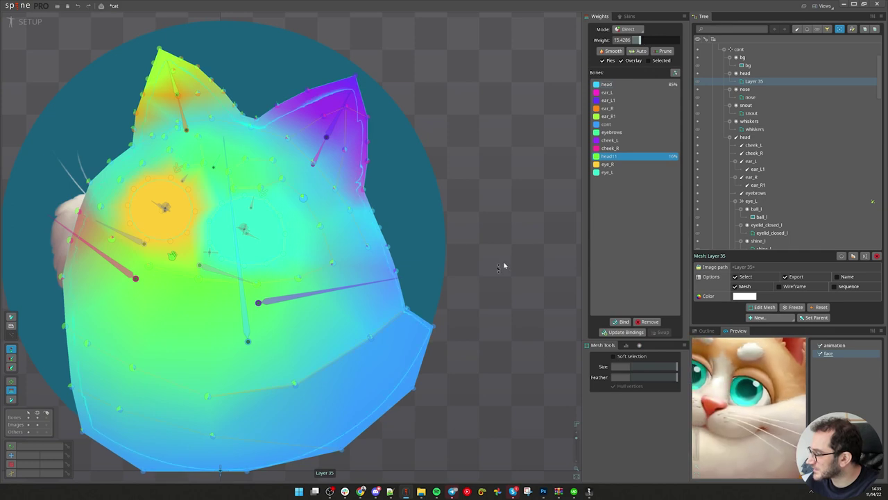
Turn off the weight overlay, clear the vertex selection, and switch weight editing from the head mesh to the nose mesh
{"action": "scroll", "coordinate": [375, 303], "scroll_direction": "down", "scroll_amount": 2}
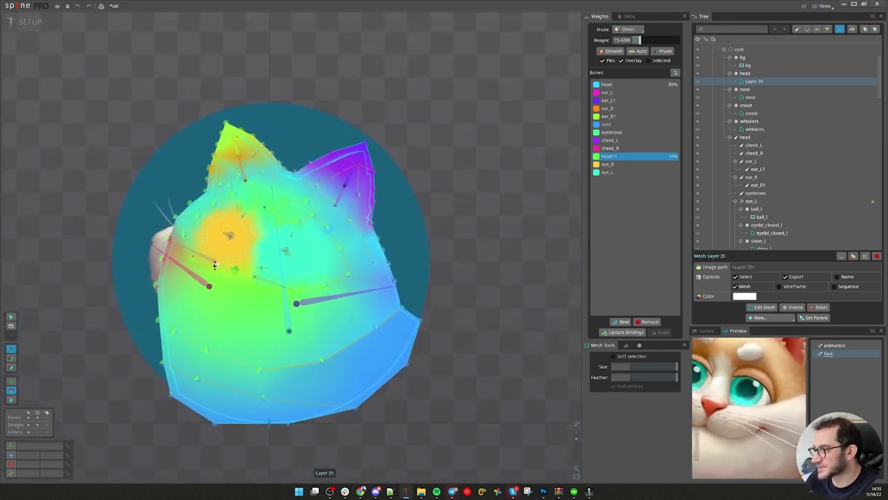
{"action": "scroll", "coordinate": [260, 286], "scroll_direction": "up", "scroll_amount": 2}
{"action": "scroll", "coordinate": [316, 219], "scroll_direction": "up", "scroll_amount": 1}
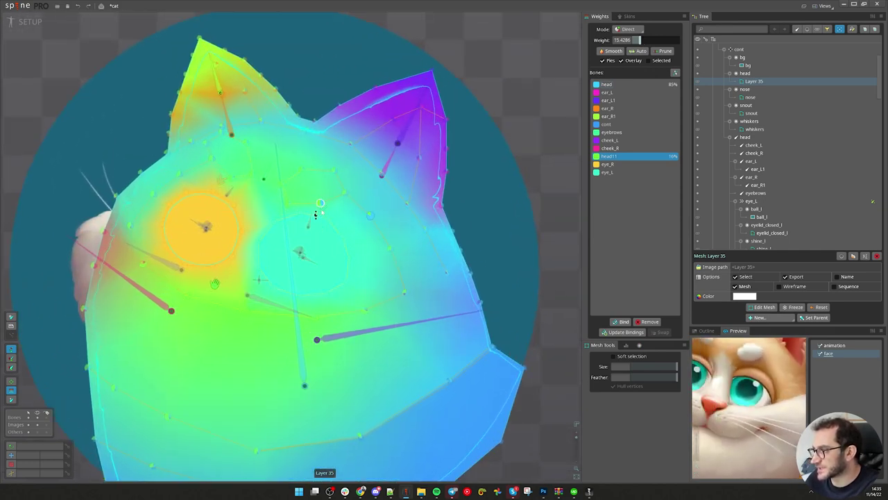
{"action": "scroll", "coordinate": [323, 236], "scroll_direction": "down", "scroll_amount": 1}
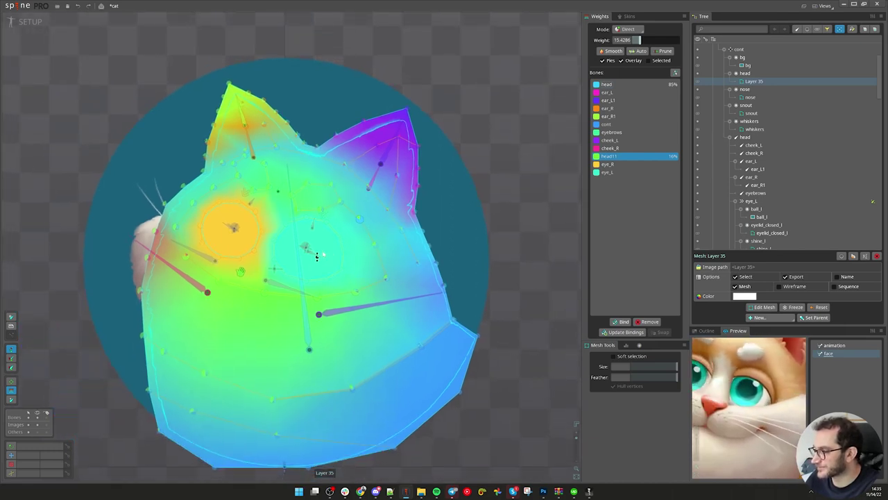
{"action": "scroll", "coordinate": [243, 237], "scroll_direction": "up", "scroll_amount": 2}
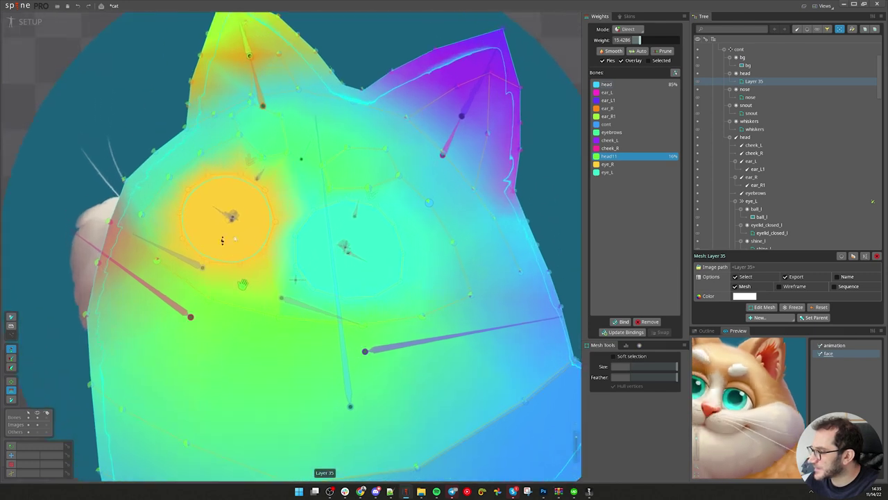
{"action": "left_click", "coordinate": [630, 60]}
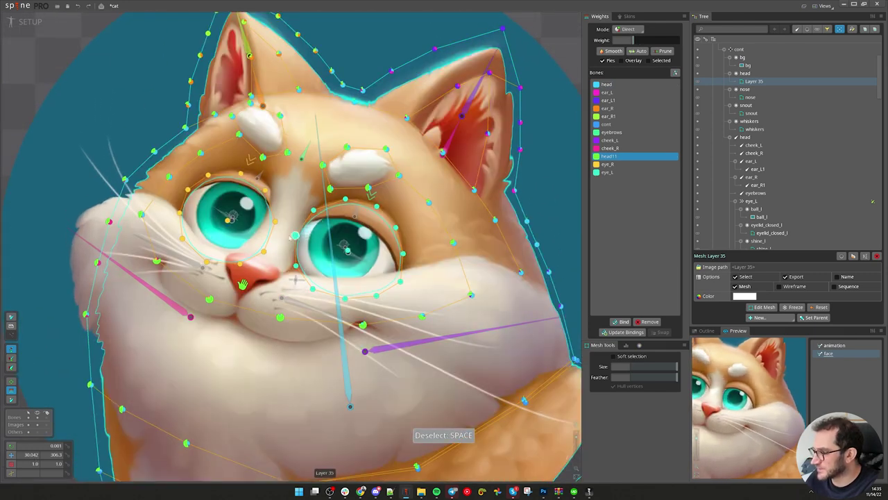
{"action": "left_click", "coordinate": [294, 235]}
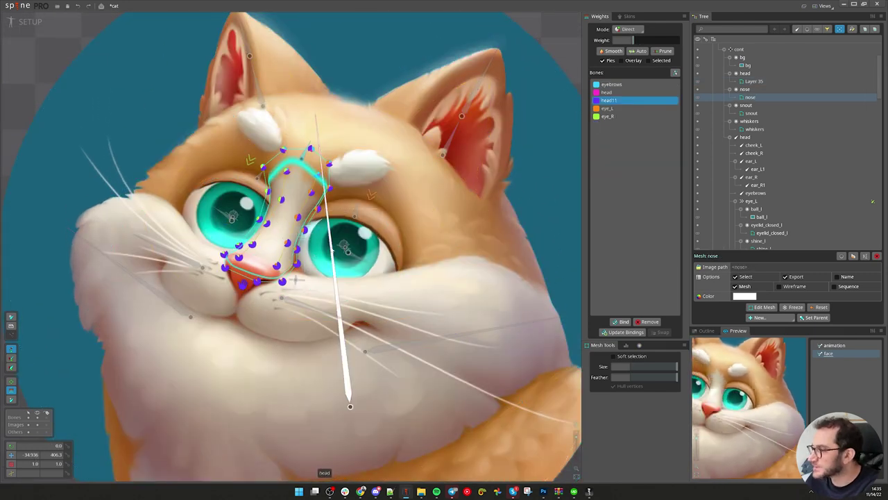
Switch to Animate mode and play the face animation to examine how the nose mesh moves between the eyes
{"action": "left_click", "coordinate": [25, 25]}
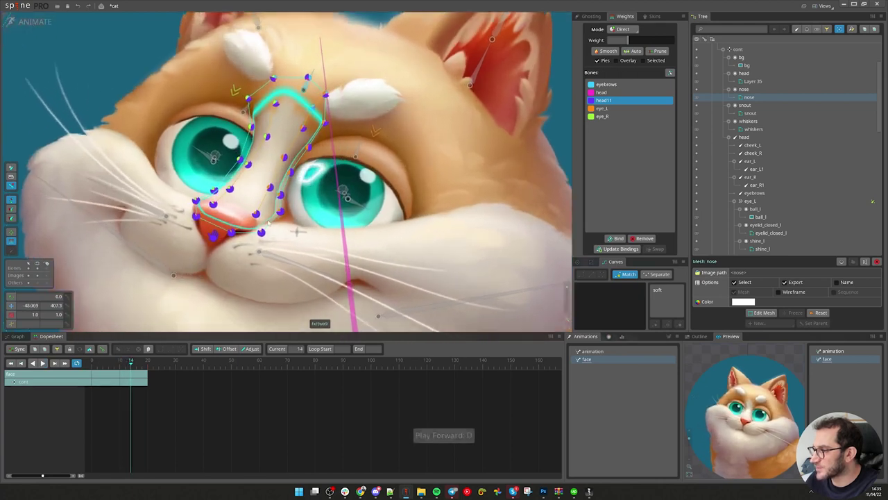
{"action": "scroll", "coordinate": [345, 167], "scroll_direction": "up", "scroll_amount": 4}
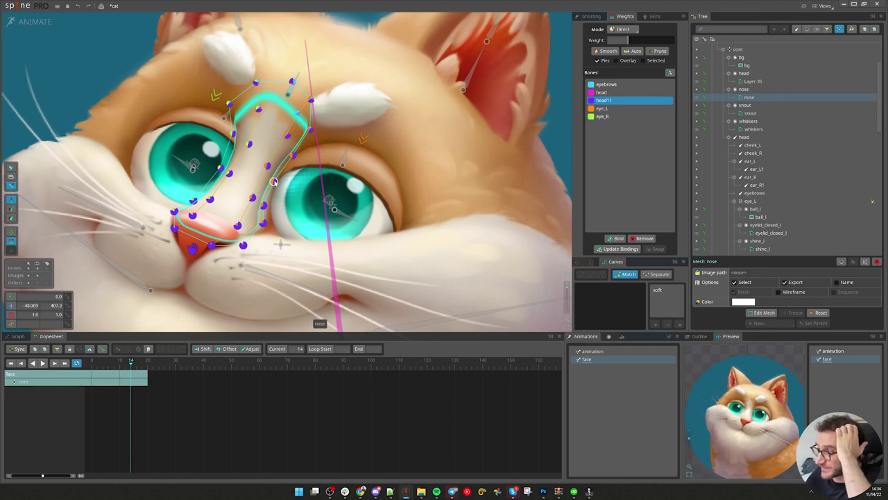
{"action": "scroll", "coordinate": [295, 163], "scroll_direction": "up", "scroll_amount": 5}
{"action": "scroll", "coordinate": [334, 174], "scroll_direction": "down", "scroll_amount": 6}
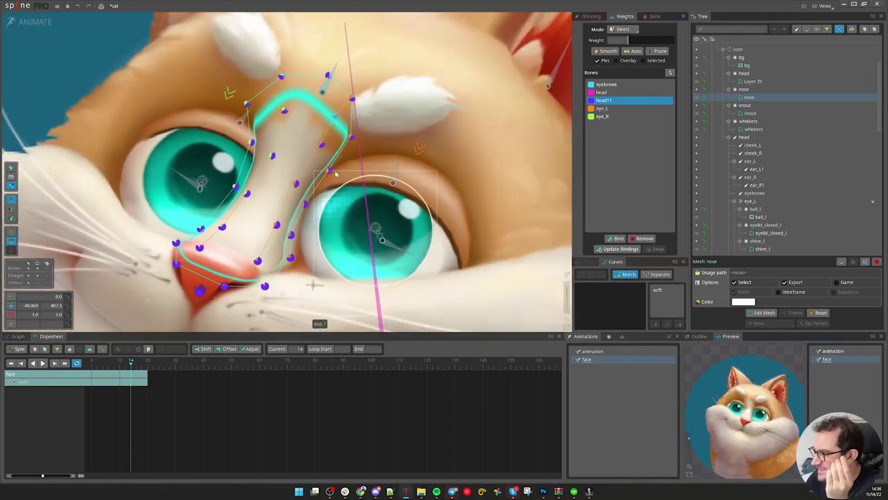
{"action": "scroll", "coordinate": [334, 199], "scroll_direction": "down", "scroll_amount": 1}
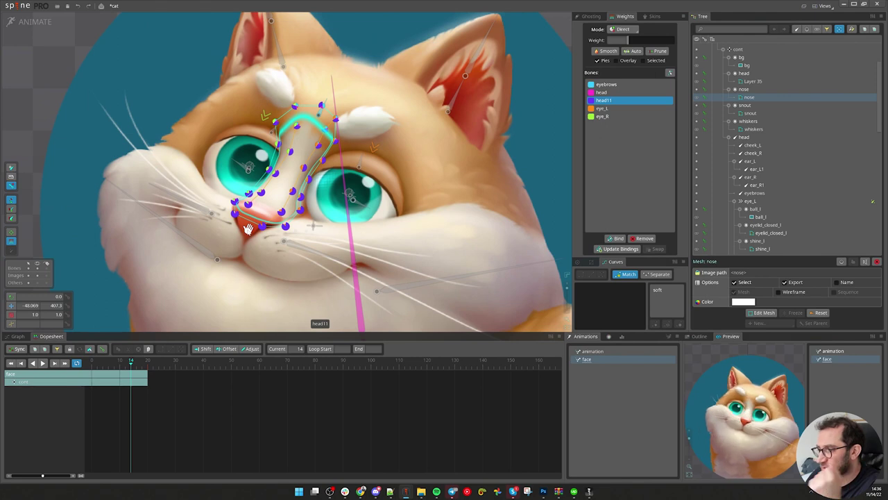
{"action": "scroll", "coordinate": [248, 229], "scroll_direction": "up", "scroll_amount": 2}
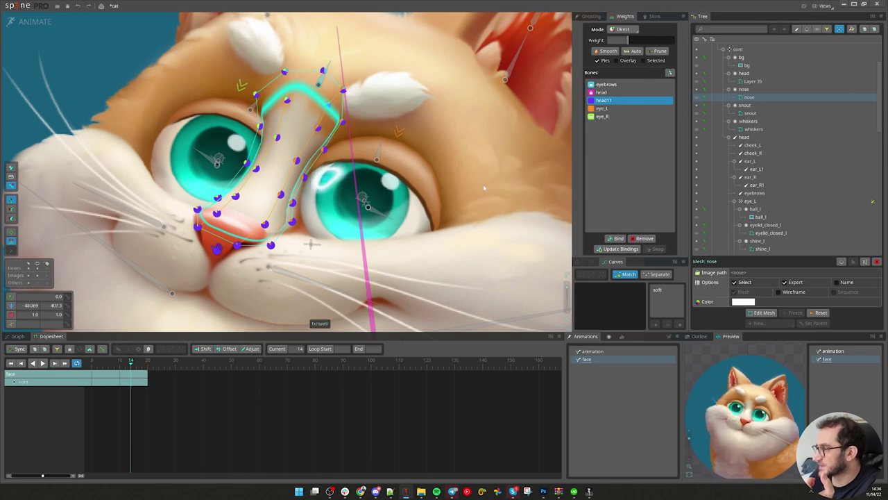
Paint eye_L weight onto the nose mesh vertices beside that bone's eye, using Add mode with a brush size of 92.75
{"action": "left_click", "coordinate": [399, 133]}
{"action": "scroll", "coordinate": [234, 171], "scroll_direction": "down", "scroll_amount": 3}
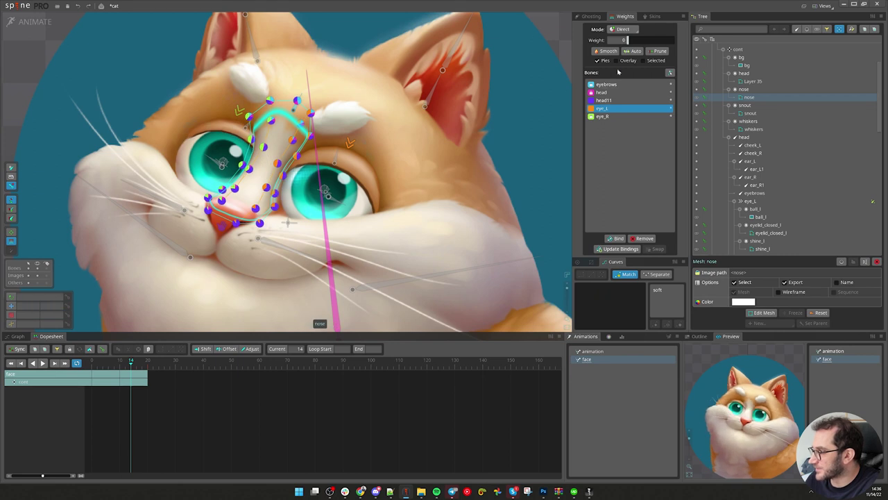
{"action": "left_click", "coordinate": [623, 29]}
{"action": "left_click", "coordinate": [624, 48]}
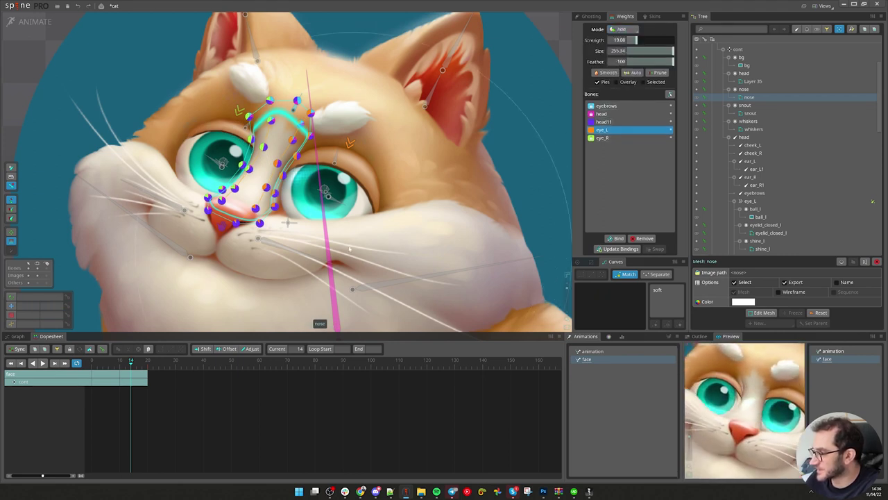
{"action": "left_click_drag", "start_coordinate": [662, 54], "coordinate": [655, 51]}
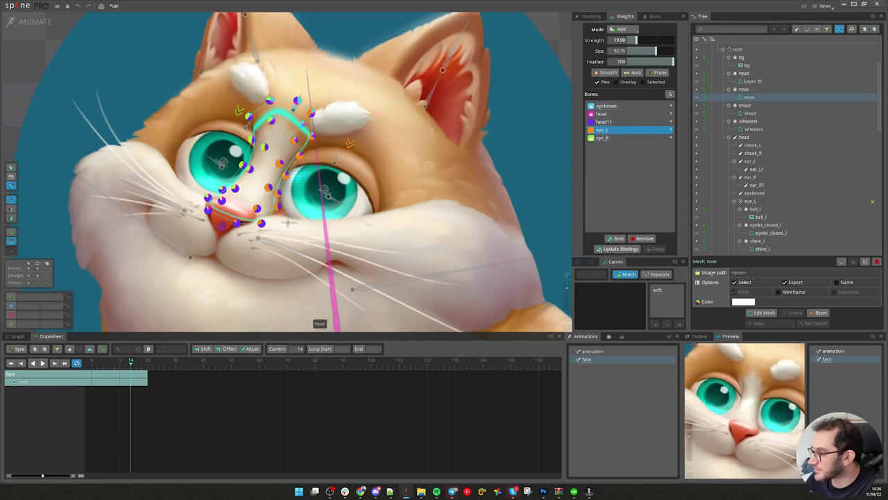
{"action": "left_click_drag", "start_coordinate": [328, 212], "coordinate": [349, 215]}
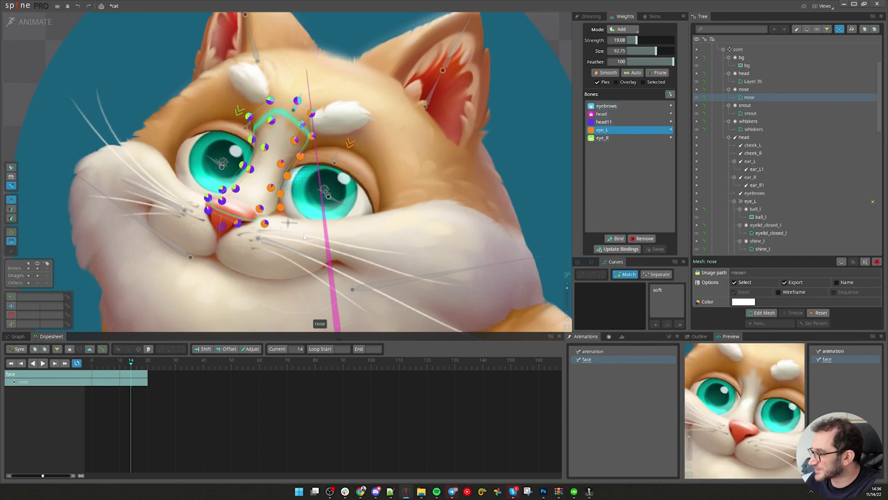
{"action": "left_click_drag", "start_coordinate": [333, 230], "coordinate": [375, 254]}
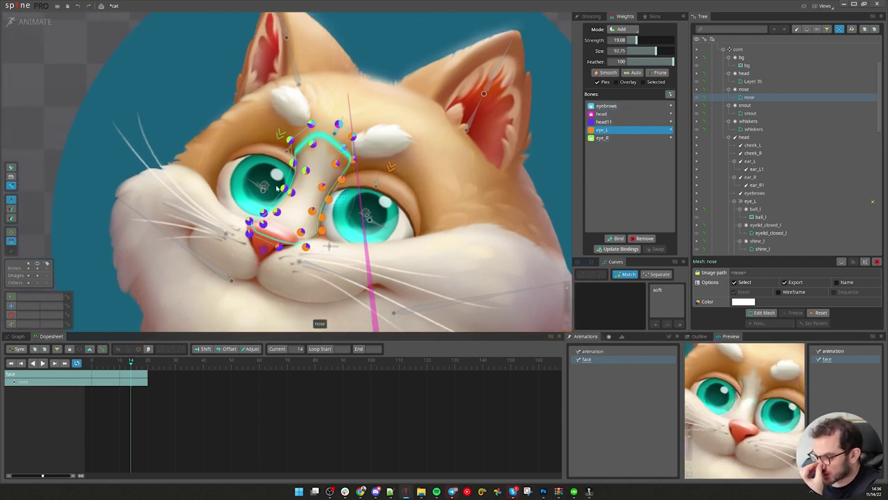
Paint eye_R weight in Add mode onto the nose mesh vertices along the side facing that bone's eye
{"action": "scroll", "coordinate": [340, 204], "scroll_direction": "up", "scroll_amount": 4}
{"action": "scroll", "coordinate": [333, 201], "scroll_direction": "down", "scroll_amount": 5}
{"action": "left_click_drag", "start_coordinate": [262, 222], "coordinate": [252, 186]}
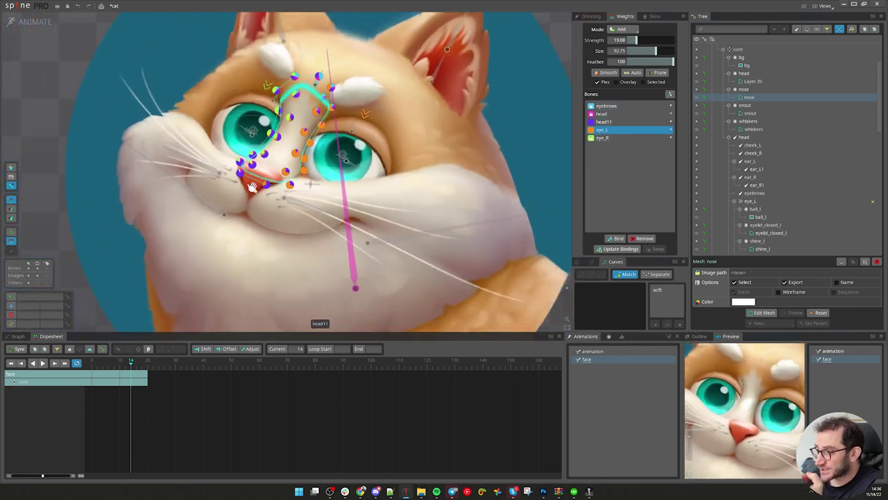
{"action": "left_click_drag", "start_coordinate": [299, 138], "coordinate": [302, 187]}
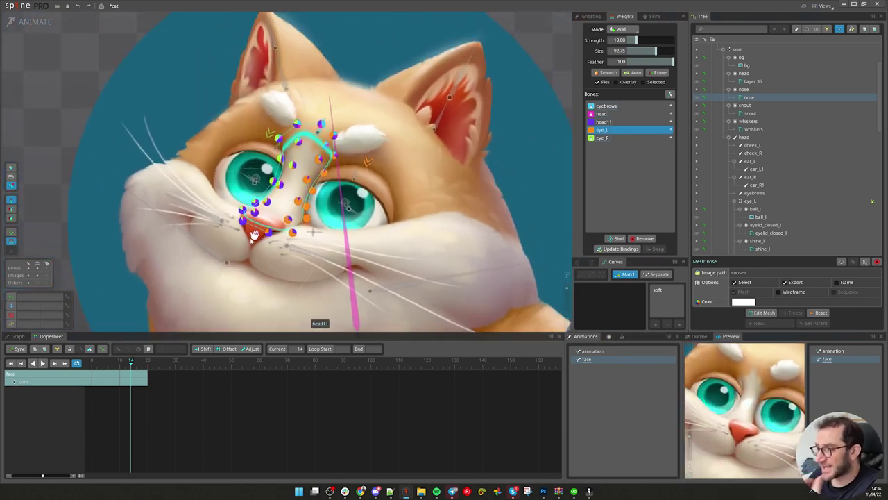
{"action": "scroll", "coordinate": [267, 205], "scroll_direction": "up", "scroll_amount": 2}
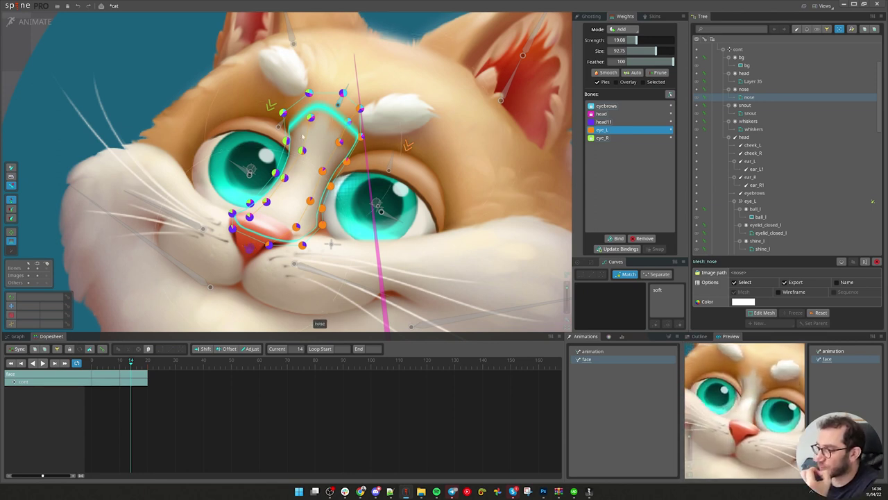
{"action": "left_click", "coordinate": [272, 107]}
{"action": "left_click_drag", "start_coordinate": [309, 169], "coordinate": [287, 192]}
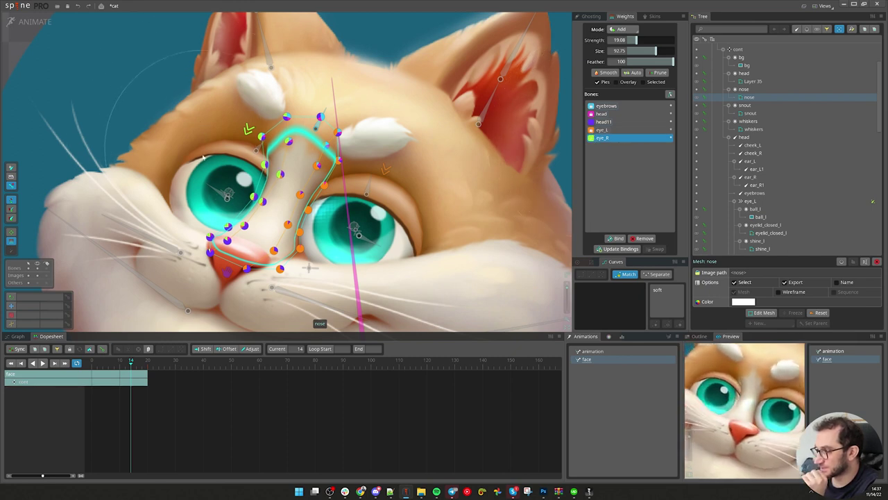
{"action": "mouse_move", "coordinate": [176, 164]}
{"action": "left_mouse_down"}
{"action": "mouse_move", "coordinate": [204, 159]}
{"action": "mouse_move", "coordinate": [205, 183]}
{"action": "left_mouse_up"}
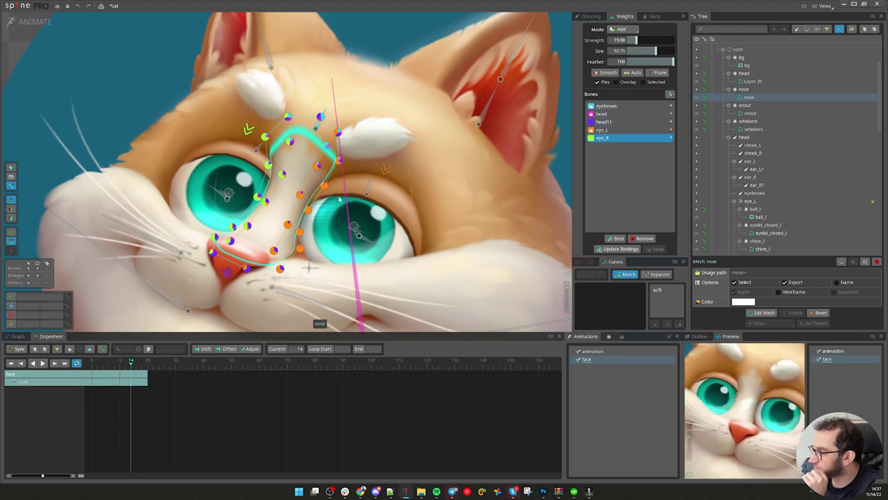
Switch nose mesh weight editing to Direct mode and scrub the face animation to frame 10
{"action": "left_click_drag", "start_coordinate": [405, 205], "coordinate": [484, 109]}
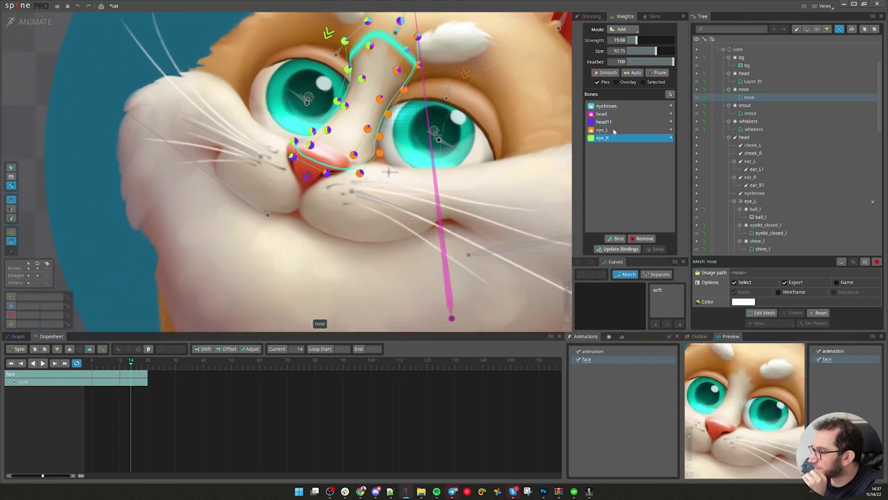
{"action": "left_click", "coordinate": [629, 30]}
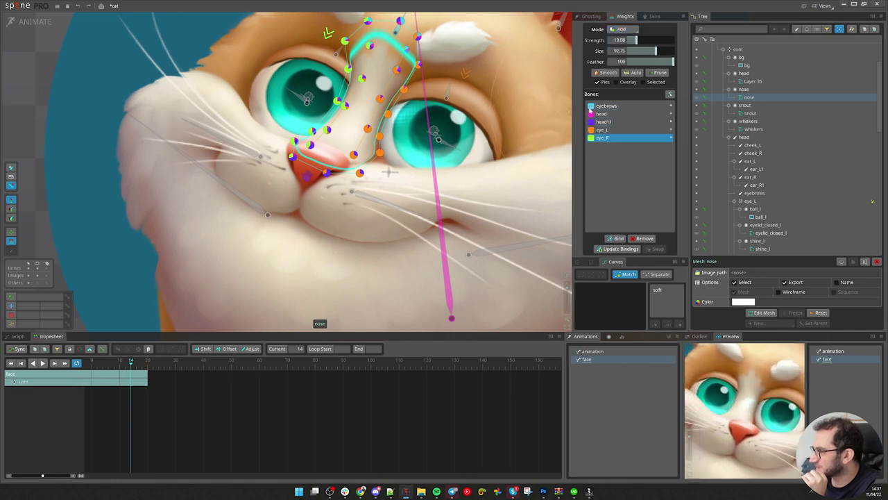
{"action": "left_click", "coordinate": [626, 30]}
{"action": "left_click", "coordinate": [625, 39]}
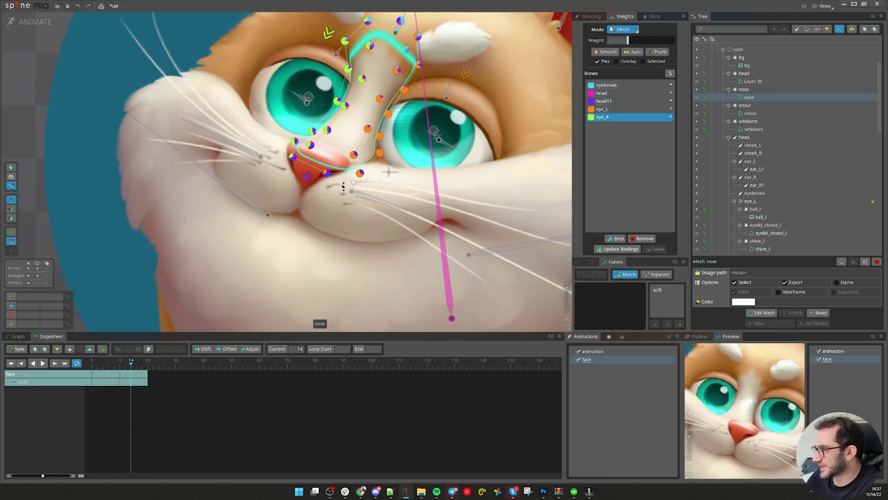
{"action": "scroll", "coordinate": [354, 174], "scroll_direction": "up", "scroll_amount": 2}
{"action": "left_click_drag", "start_coordinate": [185, 371], "coordinate": [119, 368]}
Try to change the eye_R weight on three nose mesh vertices beside the red nose, and undo the change
{"action": "left_click", "coordinate": [221, 118]}
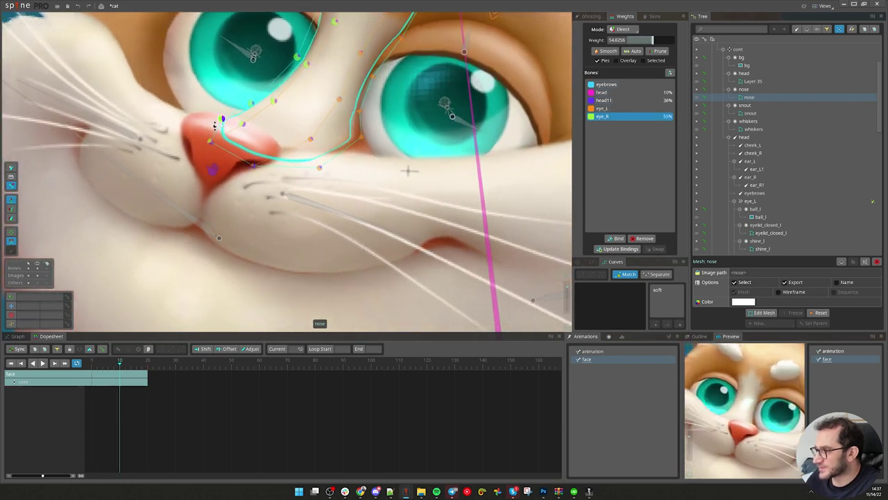
{"action": "left_click", "coordinate": [211, 141], "text": "ctrl"}
{"action": "left_click", "coordinate": [242, 124], "text": "ctrl"}
{"action": "left_click_drag", "start_coordinate": [236, 229], "coordinate": [223, 174]}
{"action": "key", "text": "ctrl+z"}
Raise head11's weight on the nose mesh vertices around the red nose, giving about 52% to one beneath the eye_R eye
{"action": "left_click", "coordinate": [212, 171]}
{"action": "left_click", "coordinate": [253, 104]}
{"action": "left_click_drag", "start_coordinate": [255, 117], "coordinate": [267, 88]}
{"action": "left_click", "coordinate": [275, 101]}
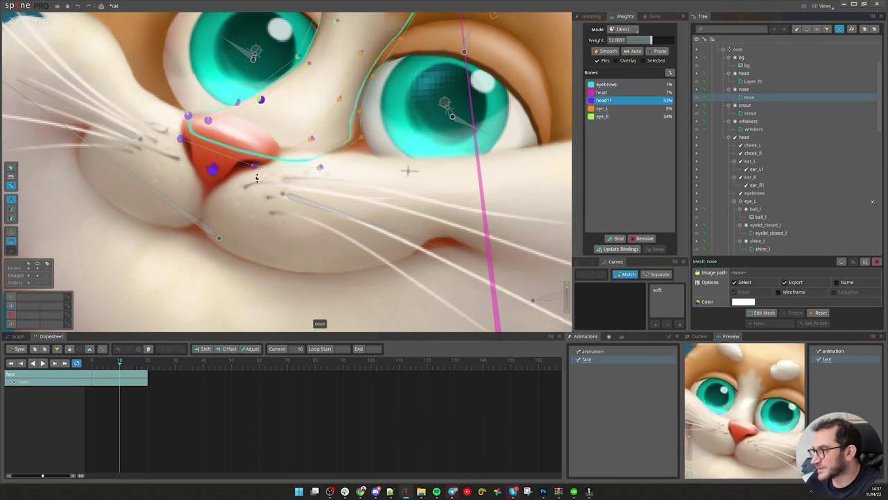
{"action": "left_click", "coordinate": [254, 165]}
{"action": "left_click_drag", "start_coordinate": [257, 176], "coordinate": [247, 149]}
Raise head11's weight on the other lower nose mesh vertices, including about 51% toward the eye_L side and 93% at the red nose's corner
{"action": "left_click", "coordinate": [311, 139]}
{"action": "left_click_drag", "start_coordinate": [313, 147], "coordinate": [309, 127]}
{"action": "left_click", "coordinate": [320, 167]}
{"action": "left_click_drag", "start_coordinate": [325, 197], "coordinate": [319, 177]}
{"action": "left_click", "coordinate": [296, 138]}
{"action": "left_click_drag", "start_coordinate": [367, 148], "coordinate": [345, 111]}
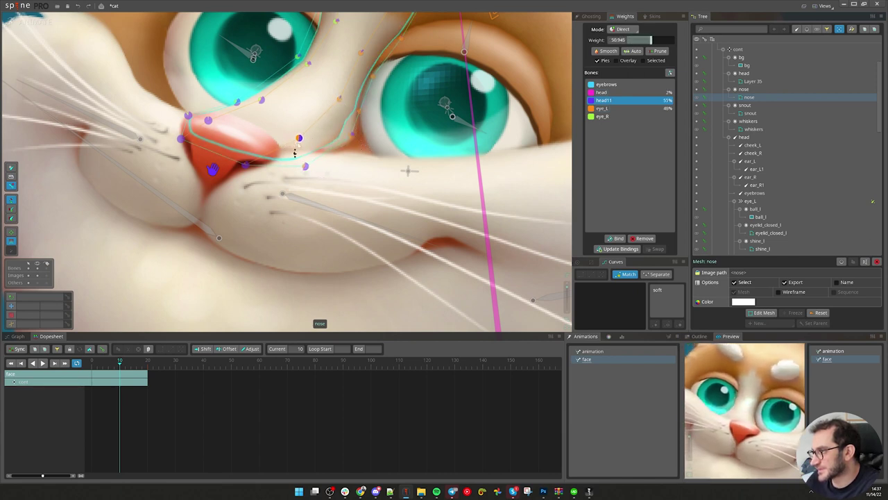
{"action": "left_click", "coordinate": [205, 120]}
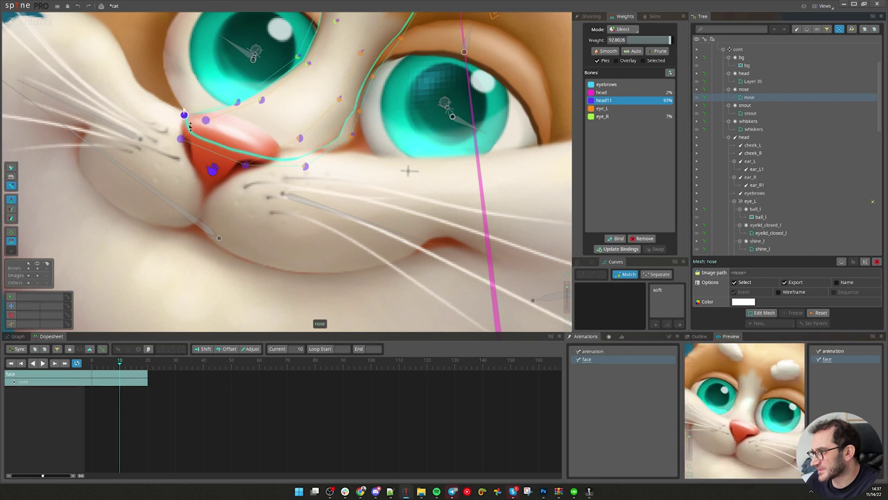
{"action": "scroll", "coordinate": [358, 165], "scroll_direction": "down", "scroll_amount": 3}
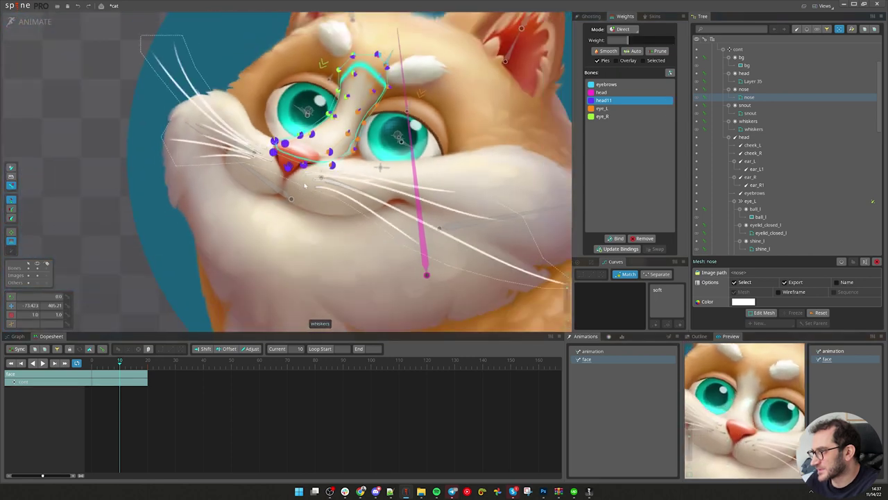
Switch weight editing to the snout mesh and set the head bone's weight to about 11% on the vertices above the red nose
{"action": "left_click", "coordinate": [291, 167]}
{"action": "scroll", "coordinate": [289, 161], "scroll_direction": "up", "scroll_amount": 4}
{"action": "left_click_drag", "start_coordinate": [288, 158], "coordinate": [271, 222]}
{"action": "left_click", "coordinate": [267, 152]}
{"action": "left_click_drag", "start_coordinate": [312, 156], "coordinate": [339, 179]}
{"action": "scroll", "coordinate": [388, 167], "scroll_direction": "down", "scroll_amount": 2}
{"action": "left_click", "coordinate": [415, 160]}
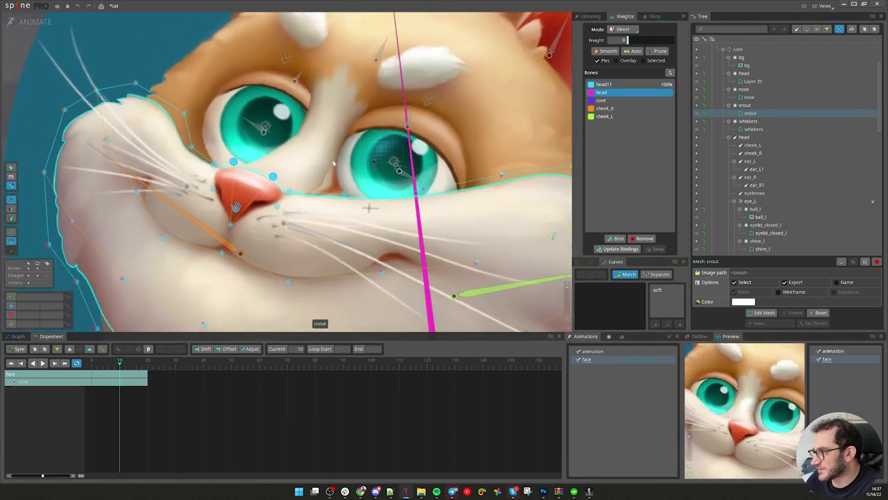
{"action": "scroll", "coordinate": [302, 166], "scroll_direction": "up", "scroll_amount": 2}
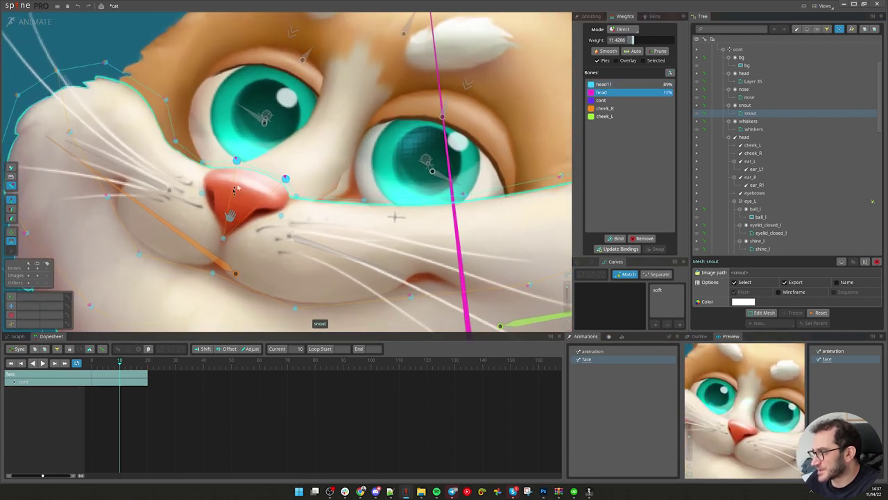
In Setup mode, edit the snout mesh to add two vertices inside the upper part of the red nose
{"action": "left_click", "coordinate": [43, 26]}
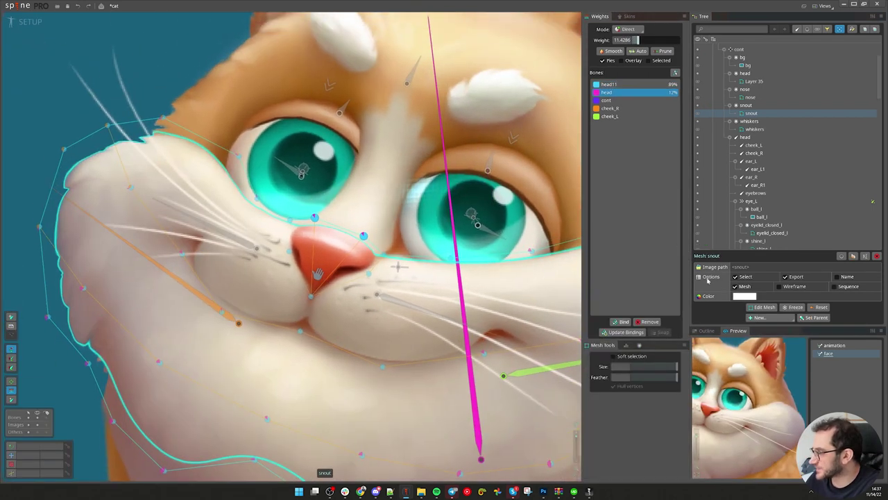
{"action": "left_click", "coordinate": [760, 309]}
{"action": "scroll", "coordinate": [379, 260], "scroll_direction": "up", "scroll_amount": 4}
{"action": "left_click", "coordinate": [277, 222]}
{"action": "left_click", "coordinate": [209, 196]}
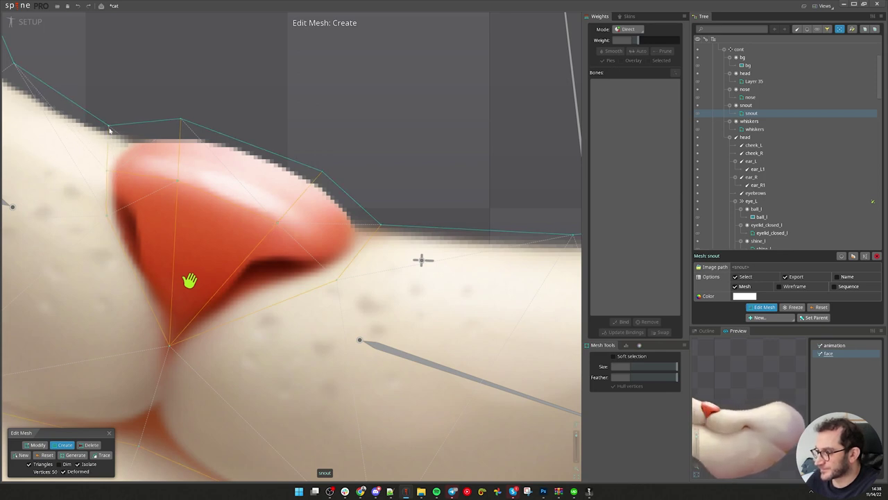
{"action": "key", "text": "Escape"}
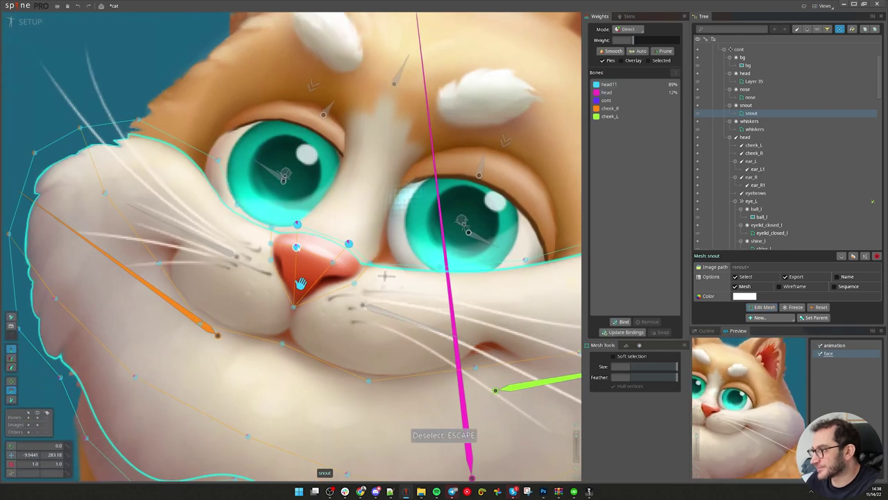
Set head11's weight to 100% on the new snout vertices inside the red nose
{"action": "left_click", "coordinate": [297, 247]}
{"action": "left_click", "coordinate": [300, 283]}
{"action": "left_click", "coordinate": [333, 263]}
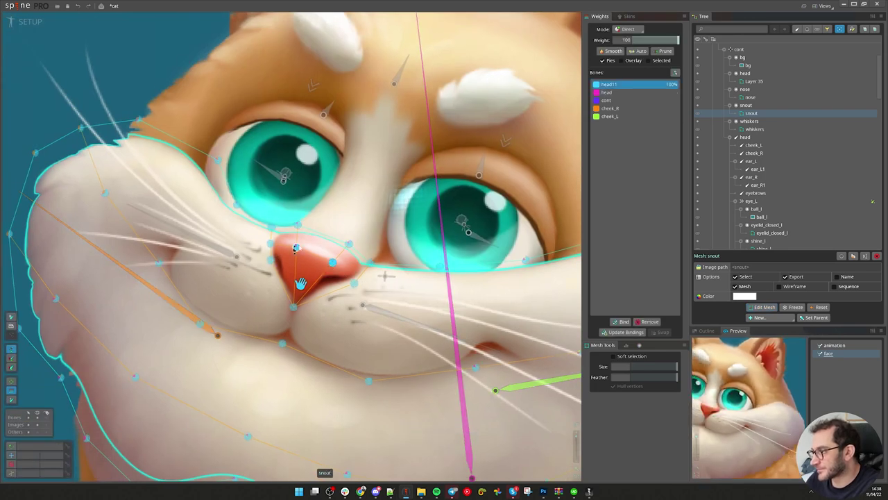
{"action": "left_click_drag", "start_coordinate": [332, 218], "coordinate": [283, 141]}
{"action": "left_click_drag", "start_coordinate": [199, 126], "coordinate": [338, 252]}
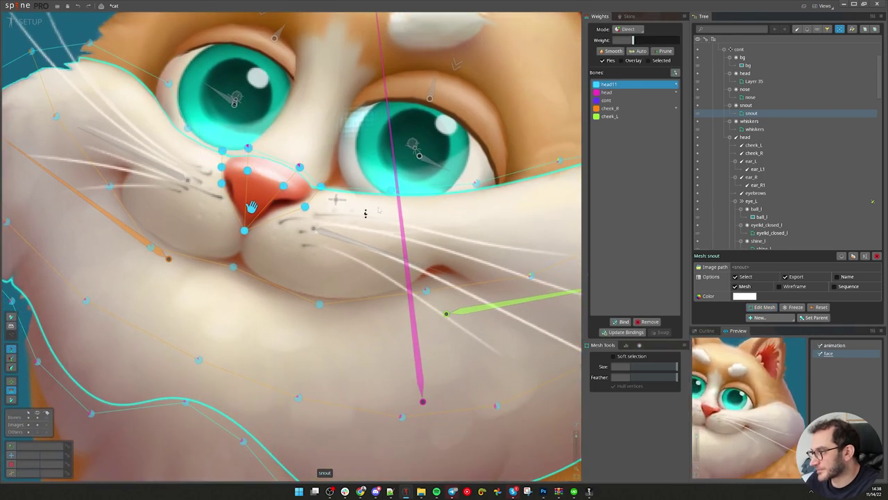
Try weighting the two new snout vertices inside the red nose 100% to the head bone
{"action": "left_click", "coordinate": [398, 210]}
{"action": "left_click", "coordinate": [283, 186]}
{"action": "left_click", "coordinate": [247, 170], "text": "ctrl"}
{"action": "left_click_drag", "start_coordinate": [298, 305], "coordinate": [298, 254]}
{"action": "scroll", "coordinate": [260, 149], "scroll_direction": "up", "scroll_amount": 3}
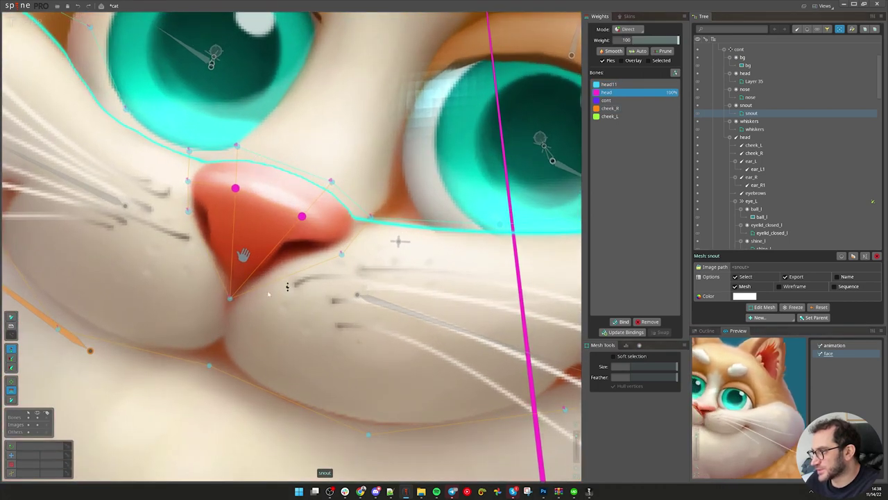
Return the two inner nose vertices to 100% head11 weight and set head11 to about 87% on the outline vertex above them
{"action": "left_click", "coordinate": [243, 258]}
{"action": "left_click_drag", "start_coordinate": [306, 338], "coordinate": [260, 142]}
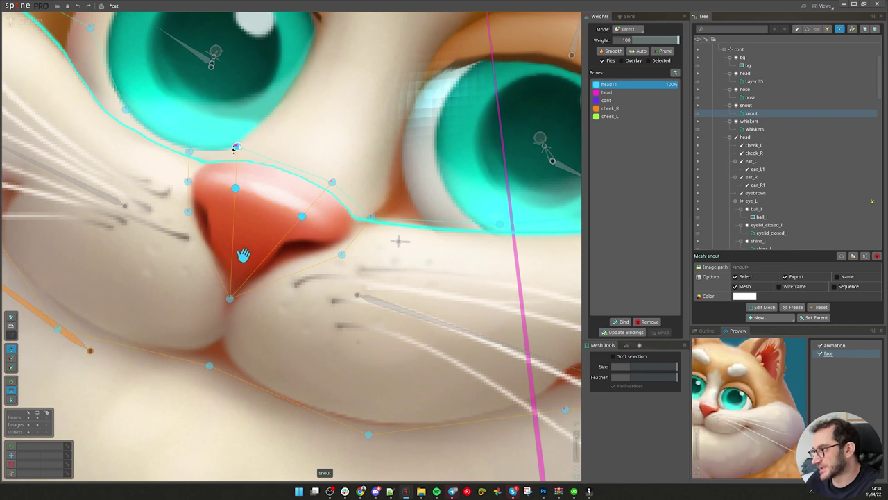
{"action": "left_click_drag", "start_coordinate": [352, 182], "coordinate": [350, 172]}
{"action": "scroll", "coordinate": [284, 284], "scroll_direction": "down", "scroll_amount": 4}
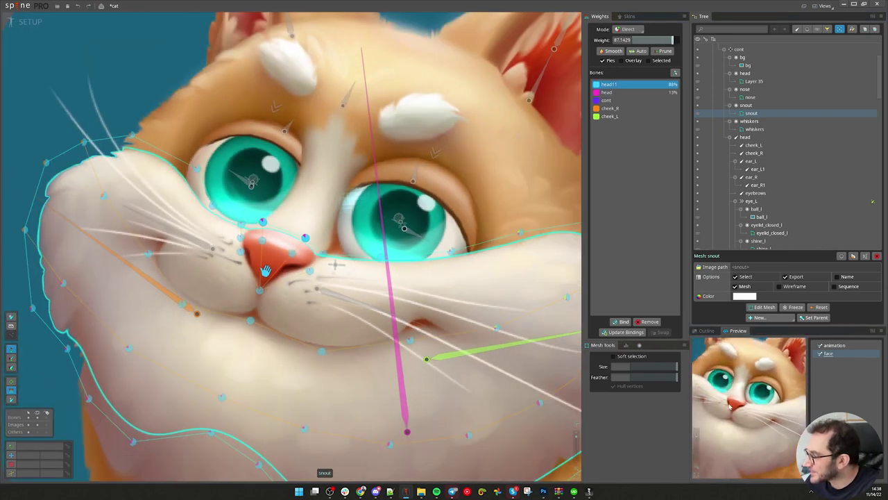
Preview the face animation in Animate mode and reselect the snout mesh for weight editing
{"action": "scroll", "coordinate": [360, 280], "scroll_direction": "down", "scroll_amount": 4}
{"action": "key", "text": "space"}
{"action": "left_click", "coordinate": [35, 25]}
{"action": "scroll", "coordinate": [228, 230], "scroll_direction": "up", "scroll_amount": 4}
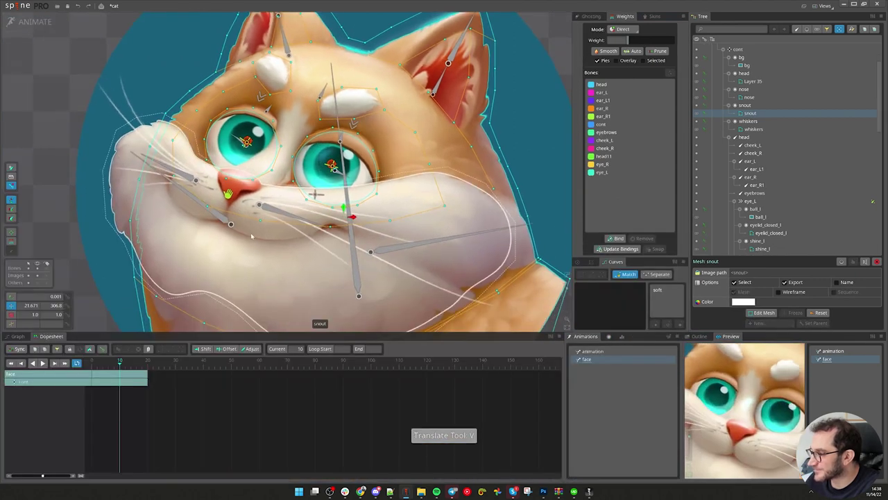
{"action": "key", "text": "space"}
{"action": "left_click_drag", "start_coordinate": [103, 363], "coordinate": [119, 364]}
{"action": "left_click", "coordinate": [217, 177]}
{"action": "key", "text": "g"}
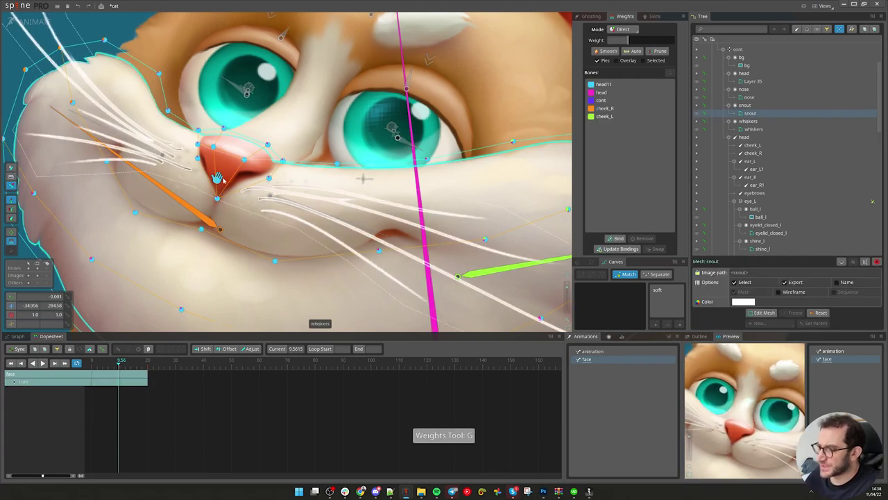
Set the head bone's weight to about 18% on the snout's outline vertex beside the eye_R eye, and check it in playback
{"action": "left_click", "coordinate": [168, 112]}
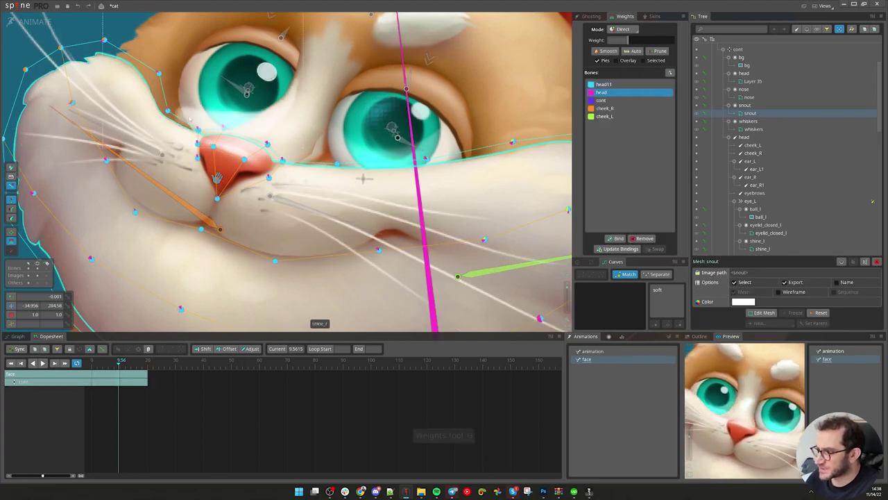
{"action": "left_click_drag", "start_coordinate": [167, 119], "coordinate": [161, 68]}
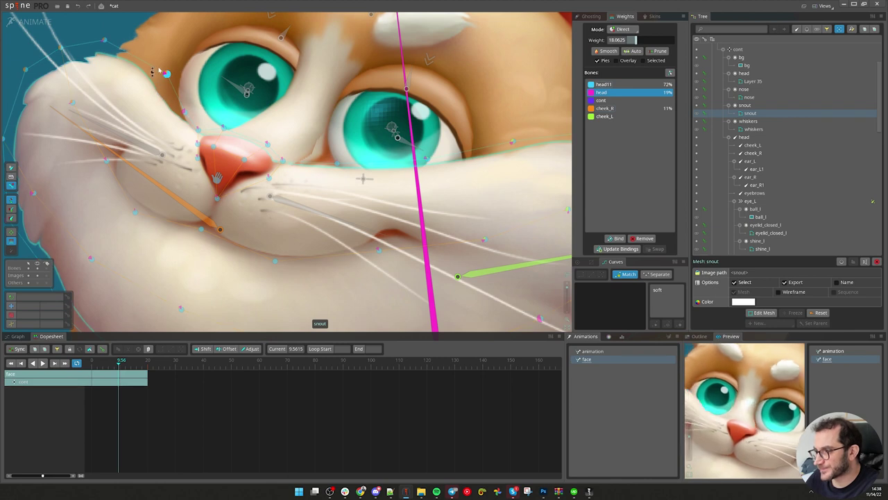
{"action": "scroll", "coordinate": [284, 161], "scroll_direction": "down", "scroll_amount": 3}
{"action": "left_click_drag", "start_coordinate": [284, 161], "coordinate": [231, 168]}
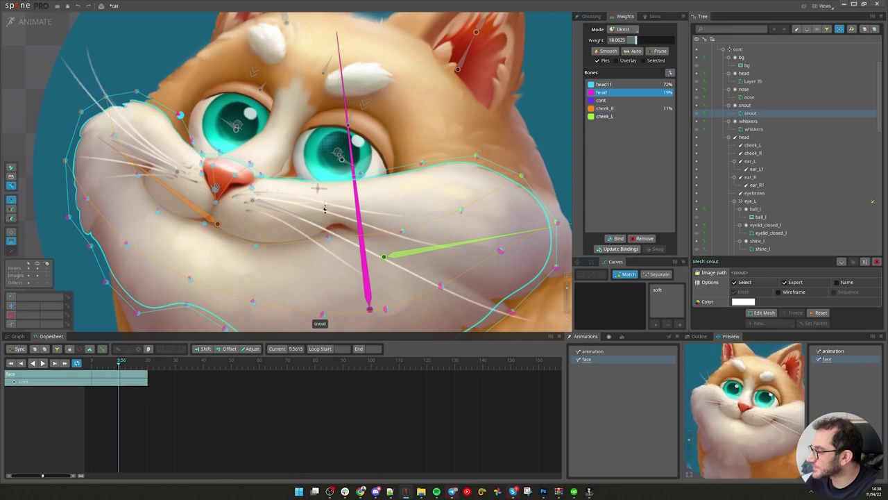
{"action": "key", "text": "d"}
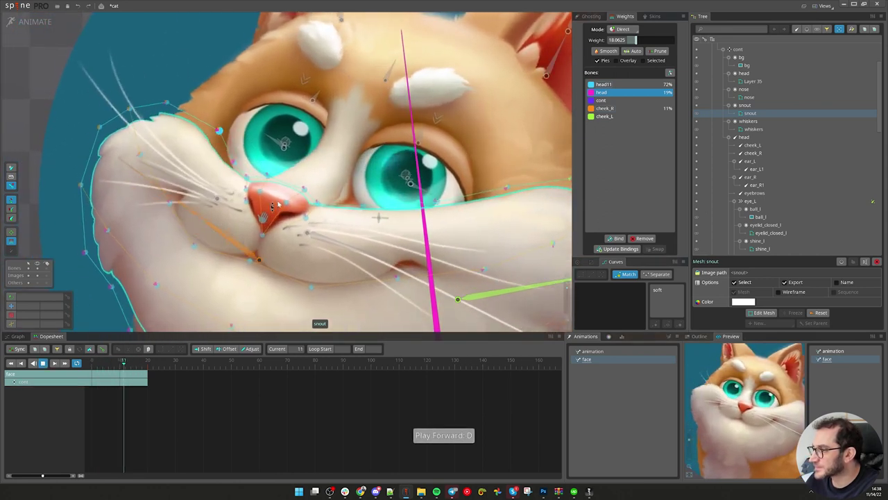
{"action": "key", "text": "d"}
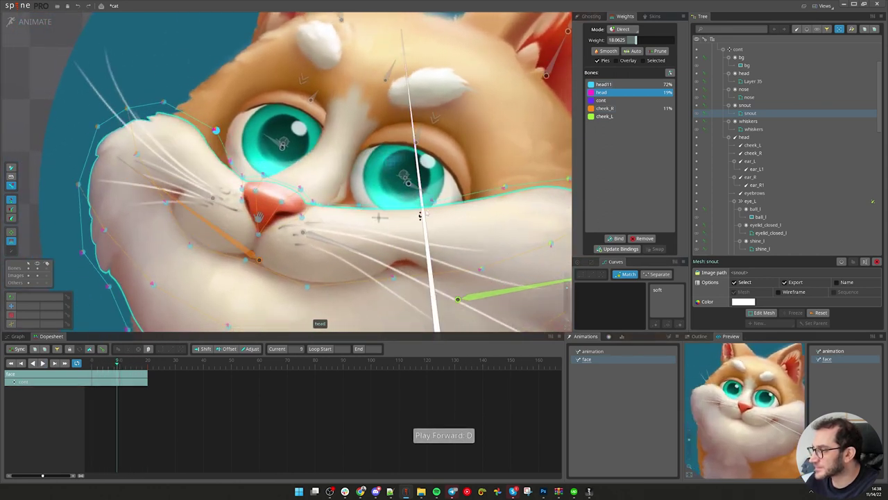
Adjust head11's weight on the snout vertices, using about 87% above the nose, 80% on the cheek and 90% beside the nose
{"action": "left_click", "coordinate": [258, 218]}
{"action": "left_click_drag", "start_coordinate": [216, 144], "coordinate": [219, 129]}
{"action": "left_click", "coordinate": [231, 163]}
{"action": "left_click", "coordinate": [245, 179]}
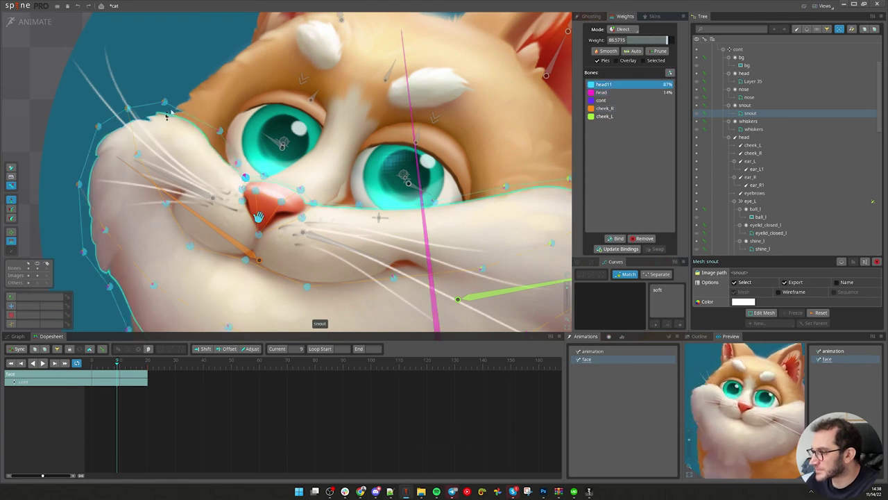
{"action": "left_click", "coordinate": [169, 203]}
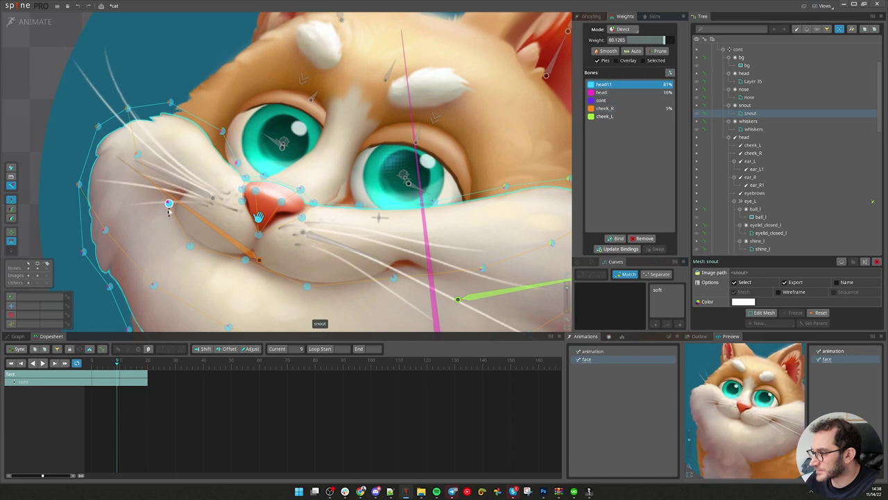
{"action": "left_click", "coordinate": [244, 201]}
Play the face animation to examine how the reweighted snout mesh deforms during the head turn
{"action": "scroll", "coordinate": [250, 131], "scroll_direction": "down", "scroll_amount": 3}
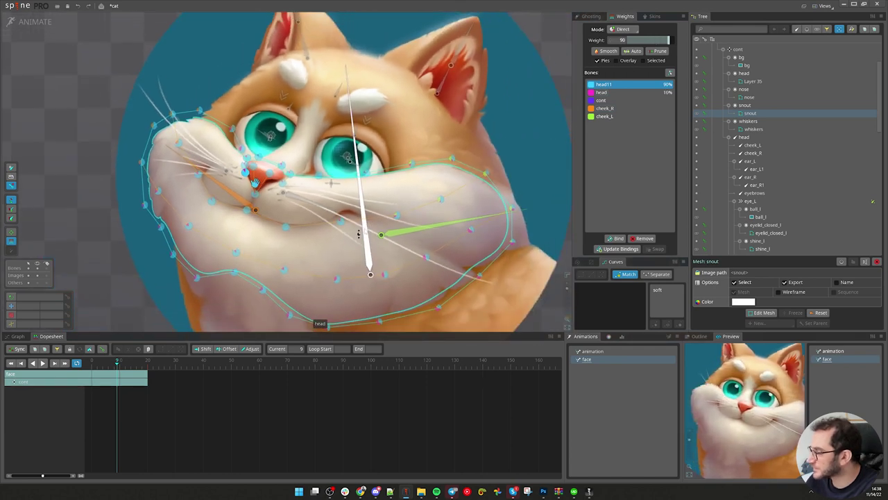
{"action": "left_click_drag", "start_coordinate": [241, 259], "coordinate": [280, 210]}
{"action": "key", "text": "d"}
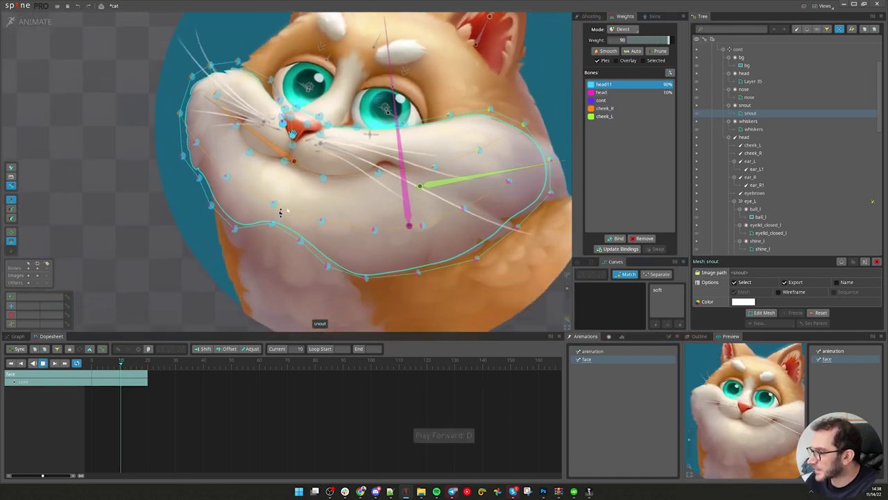
{"action": "key", "text": "d"}
{"action": "scroll", "coordinate": [224, 144], "scroll_direction": "up", "scroll_amount": 3}
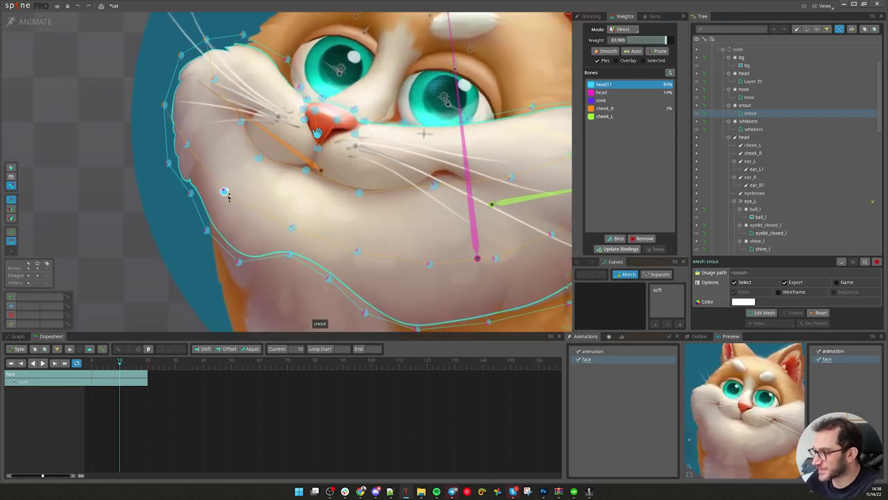
Adjust the head11 bone weights of the snout mesh vertices on both cheeks and at the chin with the face pose at frame 10
{"action": "left_click", "coordinate": [181, 142]}
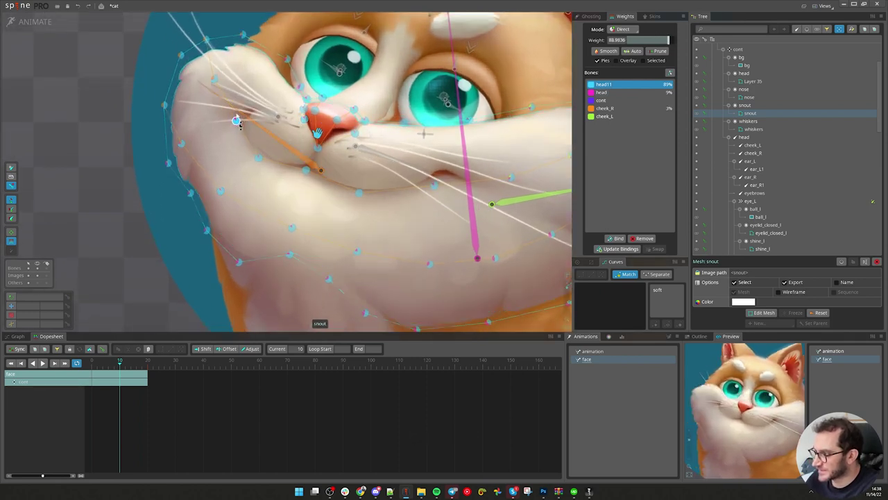
{"action": "left_click_drag", "start_coordinate": [398, 193], "coordinate": [240, 210]}
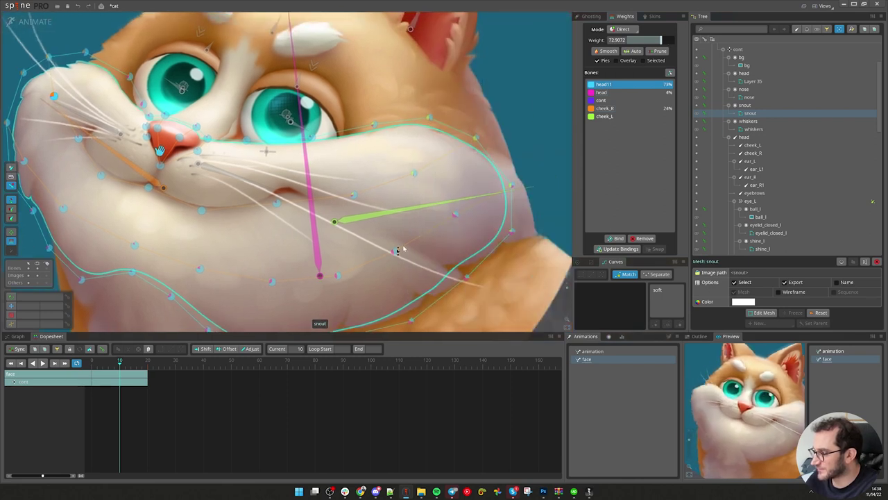
{"action": "left_click", "coordinate": [333, 274]}
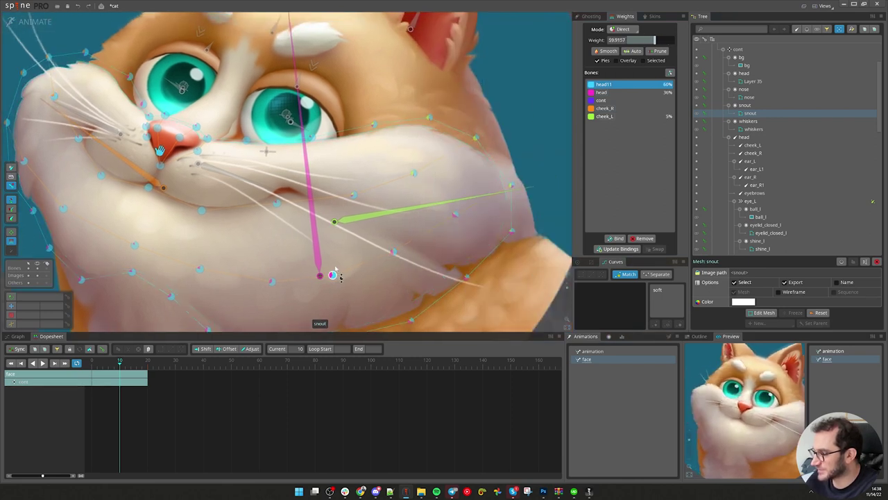
{"action": "left_click_drag", "start_coordinate": [336, 269], "coordinate": [336, 265]}
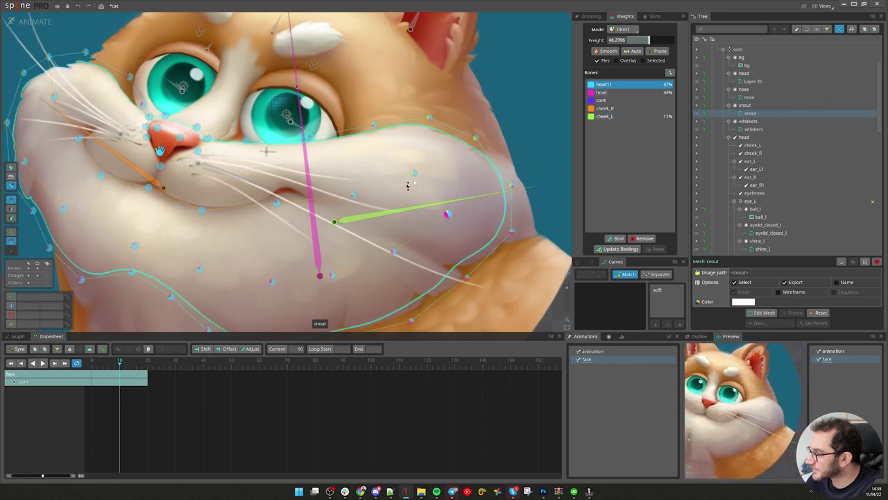
{"action": "left_click", "coordinate": [408, 173]}
At frame 0, adjust the head11 weights of the snout vertices along the chin, mouth corner and outer edge around cheek_L
{"action": "left_click_drag", "start_coordinate": [120, 364], "coordinate": [73, 364]}
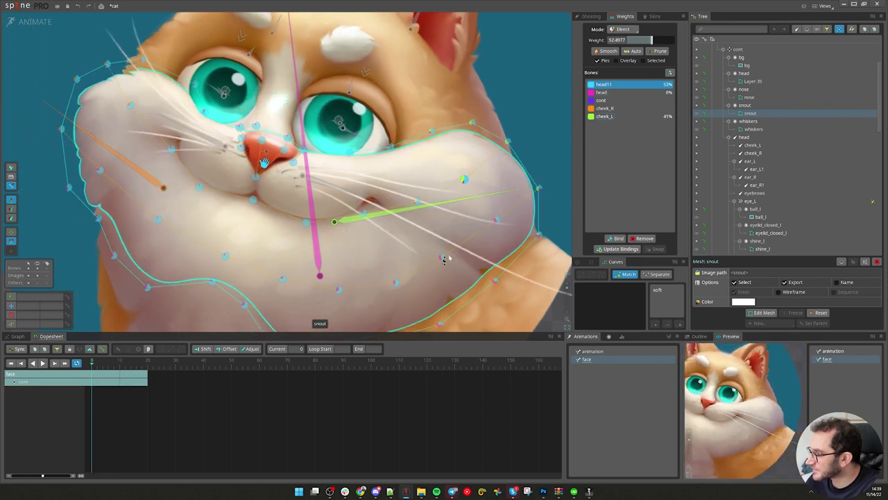
{"action": "left_click", "coordinate": [395, 283]}
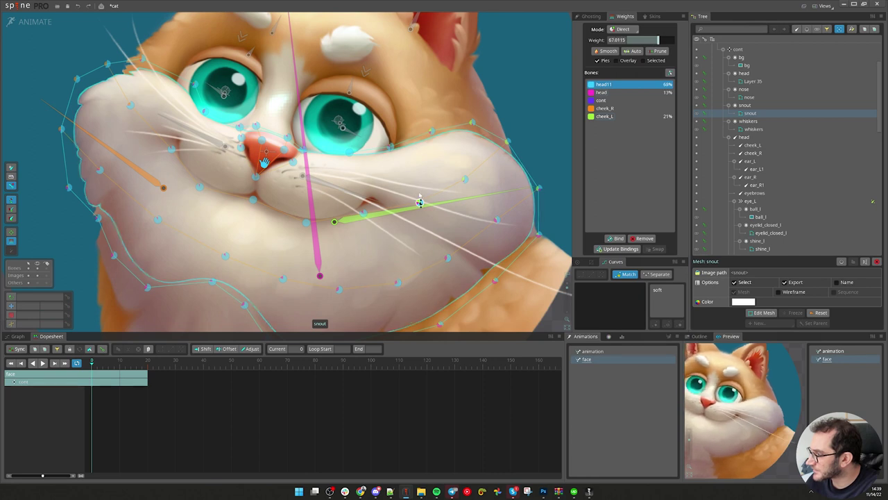
{"action": "left_click", "coordinate": [365, 213]}
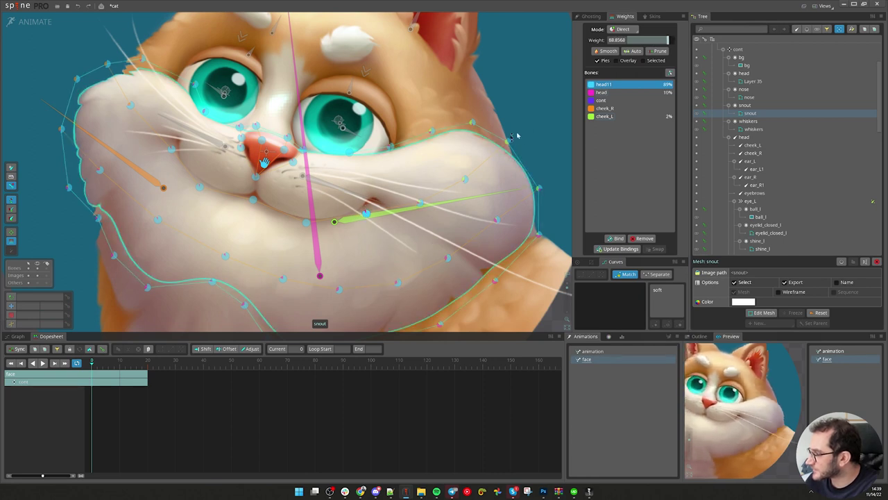
{"action": "left_click", "coordinate": [430, 131]}
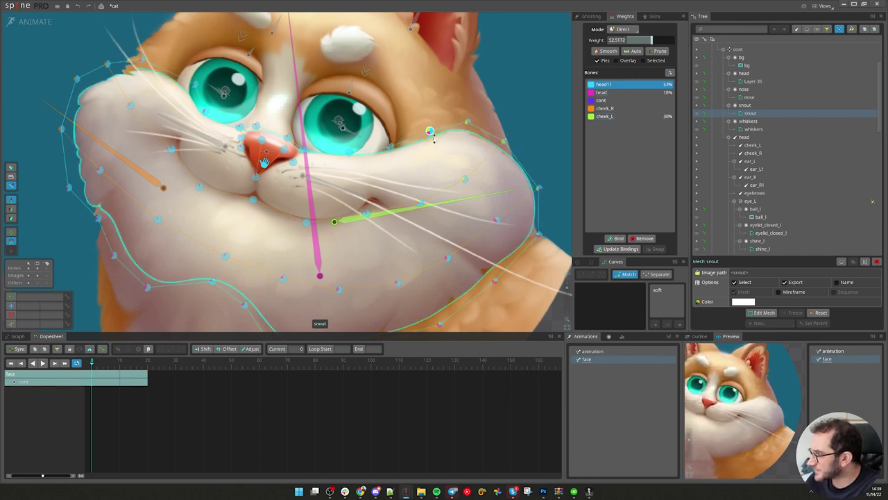
{"action": "left_click", "coordinate": [533, 187]}
{"action": "left_click", "coordinate": [536, 236]}
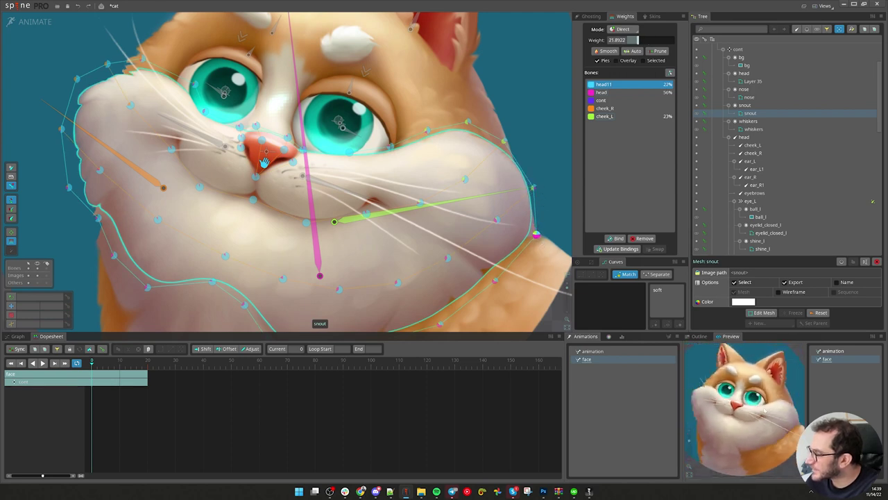
Try adjusting the head11 weights of the inner snout vertices beside the cheek_R bone, and undo the changes
{"action": "left_click_drag", "start_coordinate": [220, 215], "coordinate": [252, 226]}
{"action": "left_click", "coordinate": [163, 116]}
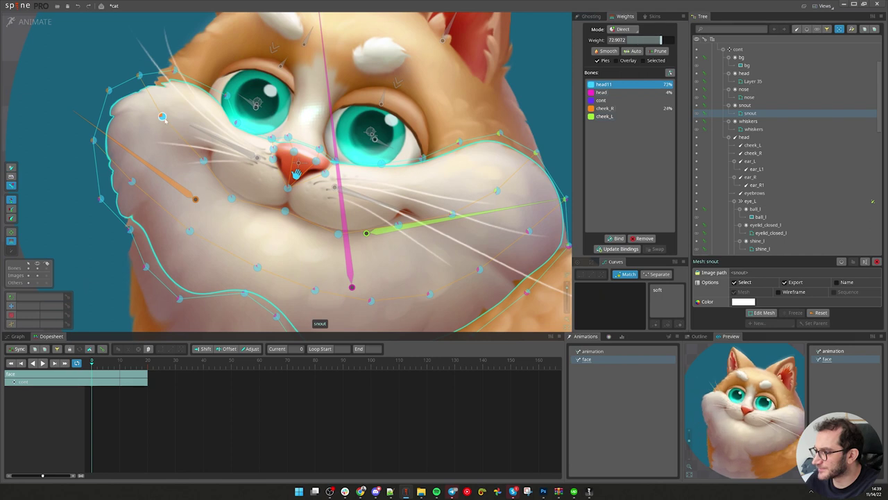
{"action": "key", "text": "ctrl+z"}
{"action": "scroll", "coordinate": [149, 153], "scroll_direction": "up", "scroll_amount": 3}
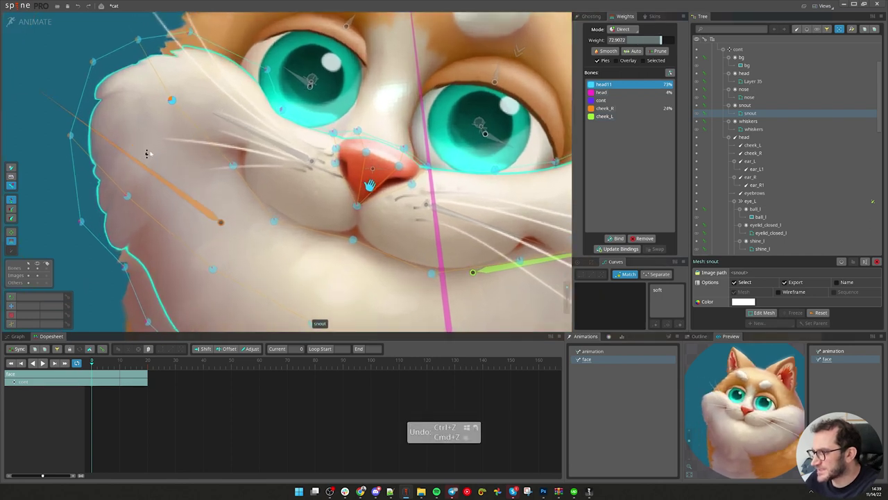
{"action": "scroll", "coordinate": [177, 187], "scroll_direction": "down", "scroll_amount": 2}
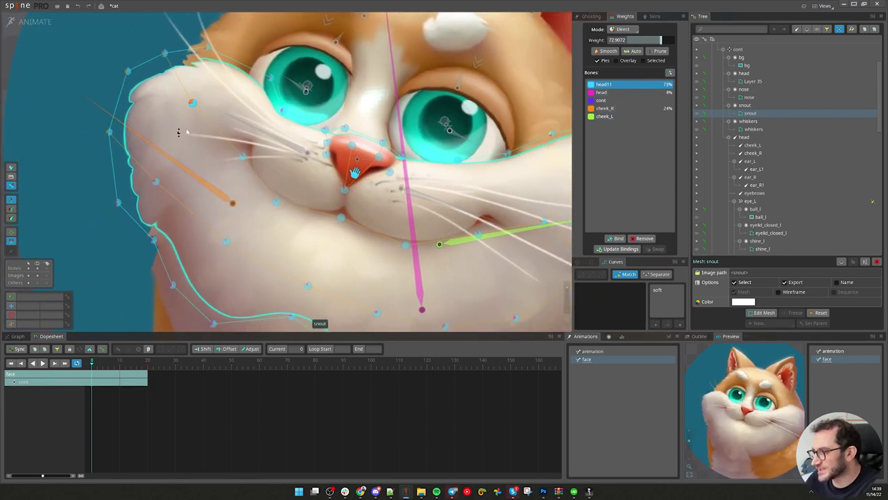
{"action": "scroll", "coordinate": [177, 147], "scroll_direction": "down", "scroll_amount": 2}
{"action": "scroll", "coordinate": [207, 191], "scroll_direction": "up", "scroll_amount": 2}
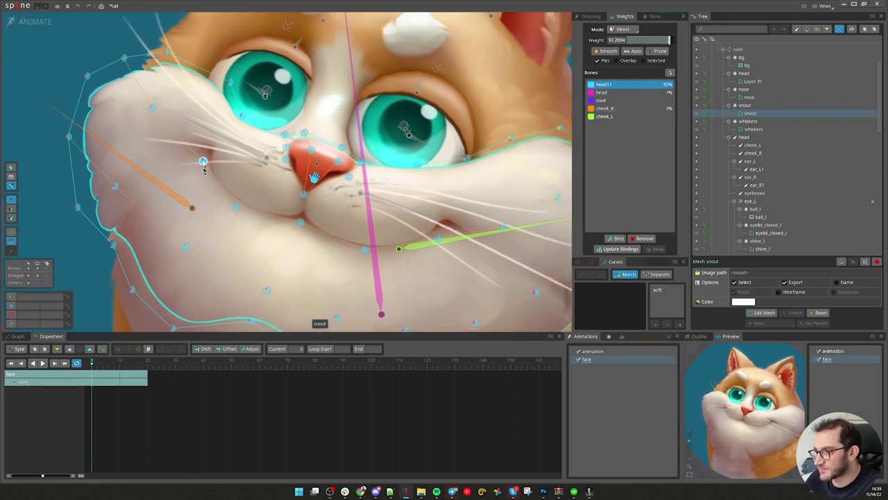
{"action": "key", "text": "ctrl+z"}
Set the head11 weight of the upper inner snout vertex above the cheek_R bone to about 82
{"action": "left_click_drag", "start_coordinate": [204, 160], "coordinate": [201, 164]}
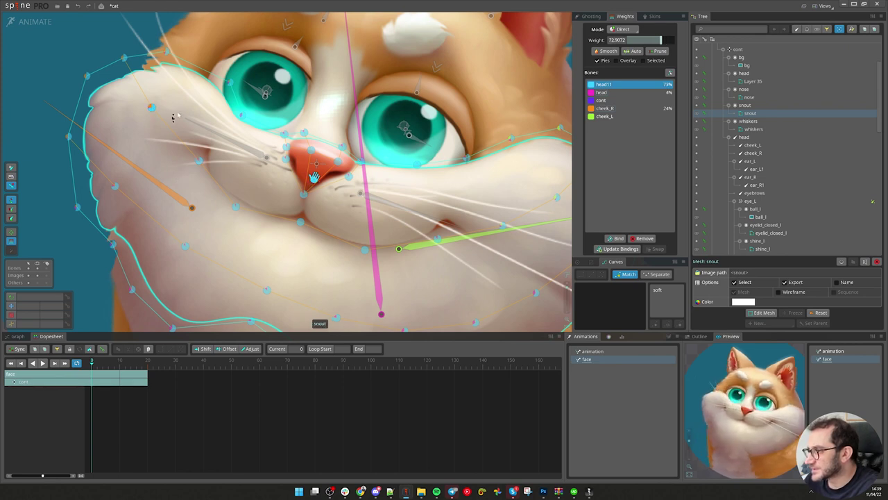
{"action": "left_click_drag", "start_coordinate": [152, 109], "coordinate": [156, 116]}
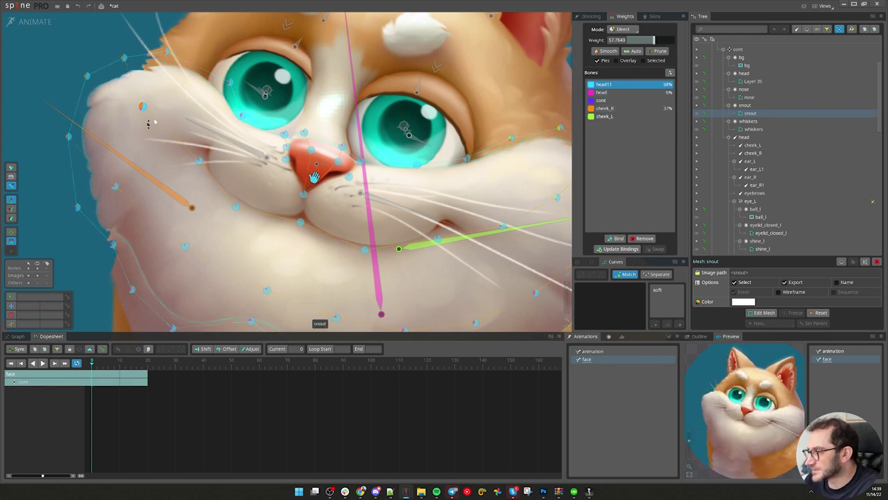
{"action": "key", "text": "ctrl+z"}
{"action": "key", "text": "ctrl+z"}
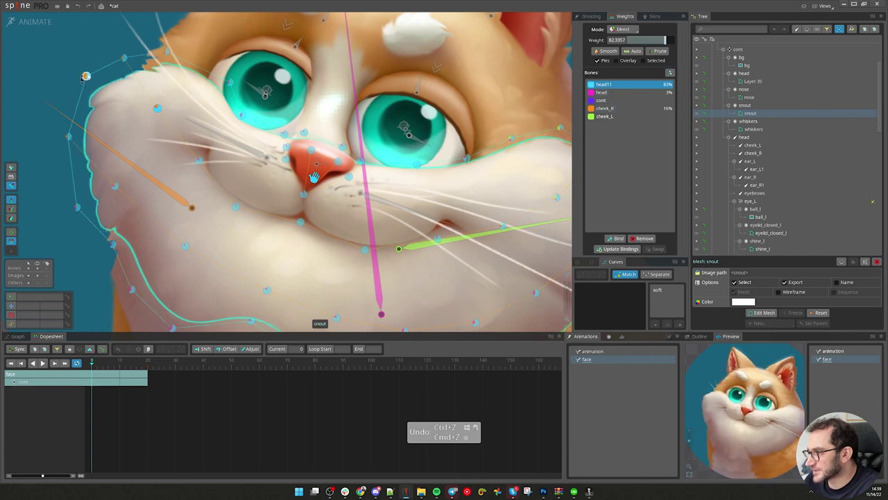
Adjust the head11 weights of the snout's outer contour vertices around cheek_R, from below the eye down to the jaw
{"action": "left_click", "coordinate": [64, 136]}
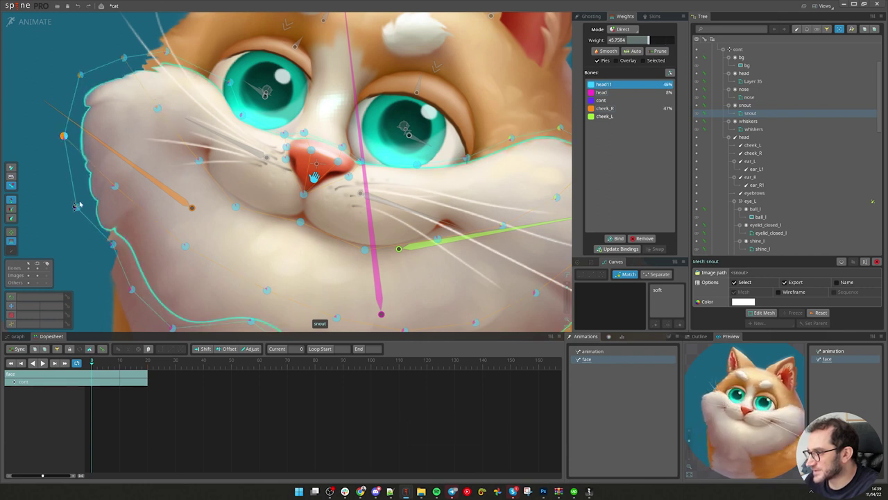
{"action": "left_click", "coordinate": [122, 58]}
{"action": "left_click_drag", "start_coordinate": [167, 52], "coordinate": [166, 62]}
{"action": "left_click_drag", "start_coordinate": [74, 206], "coordinate": [75, 214]}
{"action": "left_click_drag", "start_coordinate": [111, 243], "coordinate": [107, 248]}
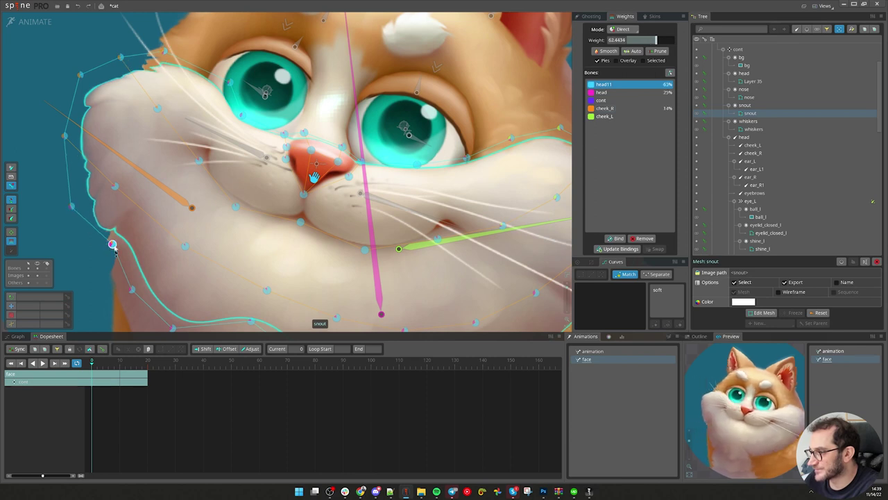
Play the face animation to check how the snout deforms, stopping at frame 18
{"action": "scroll", "coordinate": [314, 177], "scroll_direction": "down", "scroll_amount": 5}
{"action": "key", "text": "d"}
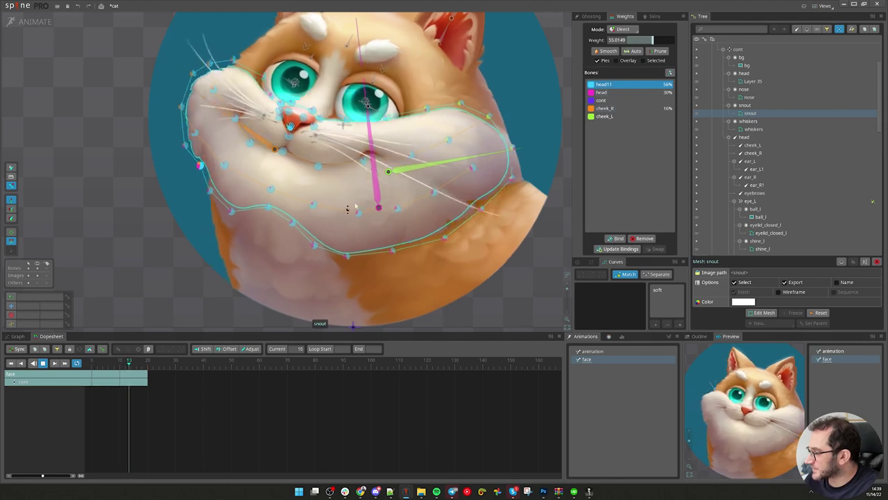
{"action": "key", "text": "d"}
Adjust the head11 weights of the lower snout vertices along the jaw edge and on the chin at frame 18
{"action": "mouse_move", "coordinate": [231, 235]}
{"action": "left_mouse_down"}
{"action": "mouse_move", "coordinate": [219, 227]}
{"action": "mouse_move", "coordinate": [233, 245]}
{"action": "left_mouse_up"}
{"action": "left_click_drag", "start_coordinate": [183, 202], "coordinate": [209, 248]}
{"action": "left_click", "coordinate": [248, 268]}
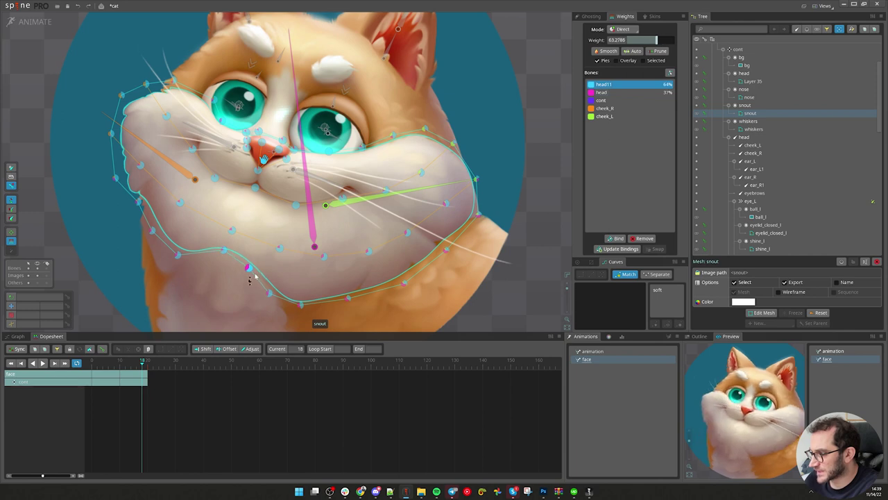
{"action": "left_click", "coordinate": [177, 255]}
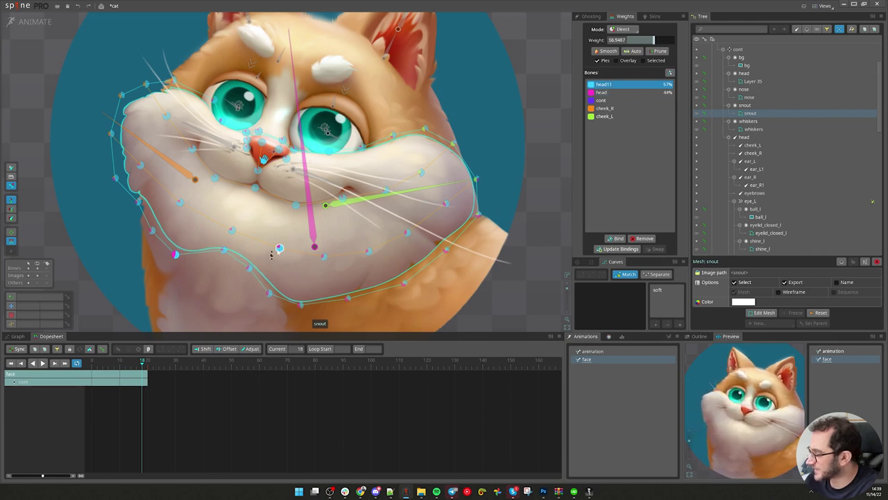
{"action": "left_click_drag", "start_coordinate": [279, 248], "coordinate": [274, 259]}
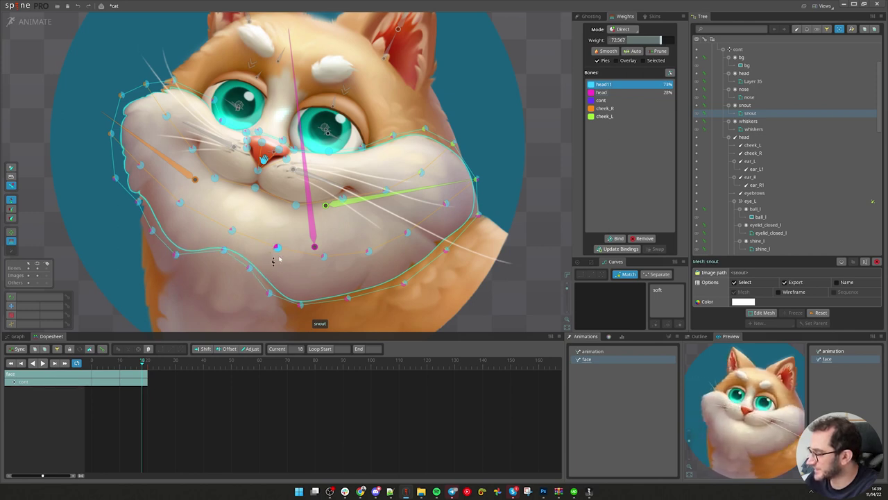
Adjust the head bone's weights on the snout vertices around the nose and mouth, and deselect the mesh
{"action": "left_click", "coordinate": [309, 198]}
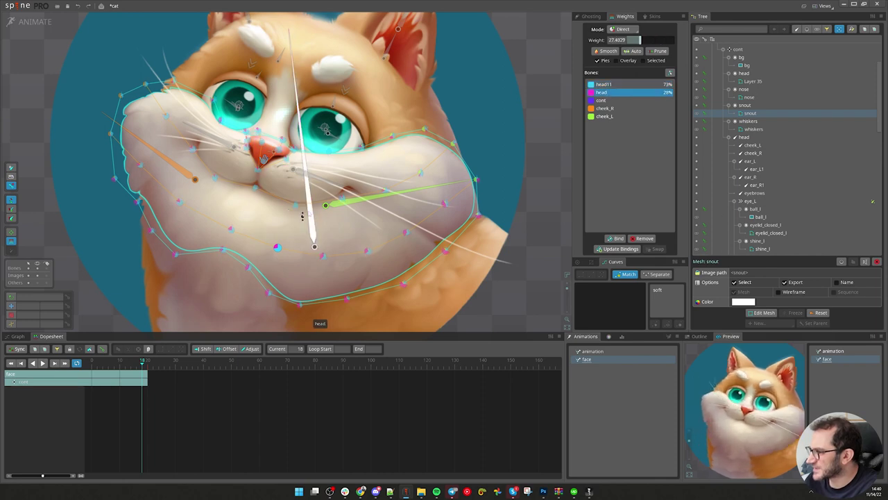
{"action": "left_click", "coordinate": [252, 187]}
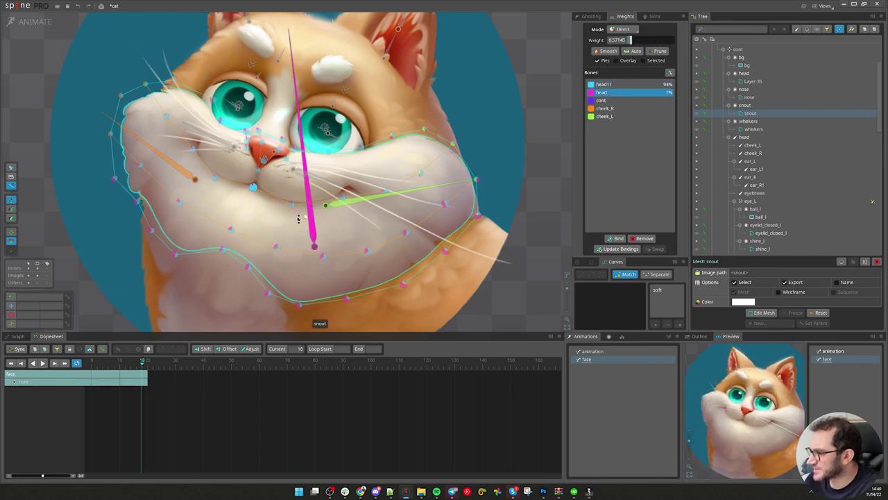
{"action": "left_click", "coordinate": [246, 132]}
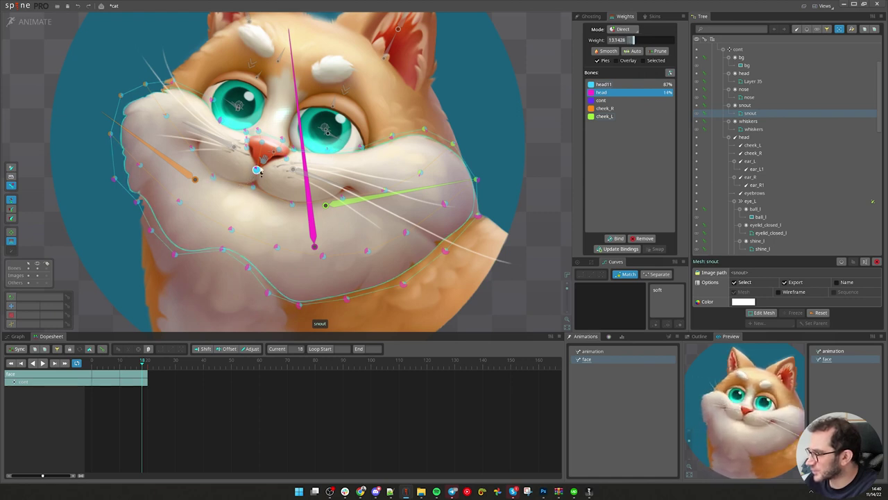
{"action": "left_click", "coordinate": [246, 148]}
{"action": "left_click_drag", "start_coordinate": [246, 155], "coordinate": [247, 159]}
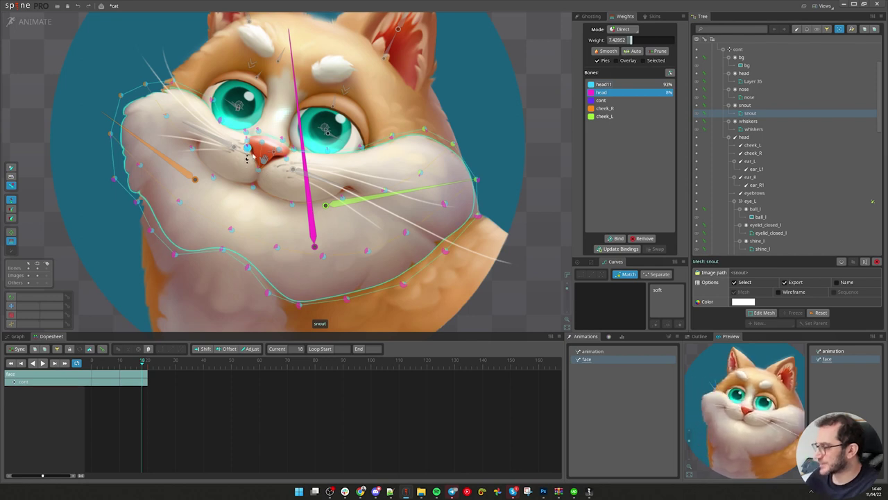
{"action": "scroll", "coordinate": [248, 156], "scroll_direction": "down", "scroll_amount": 2}
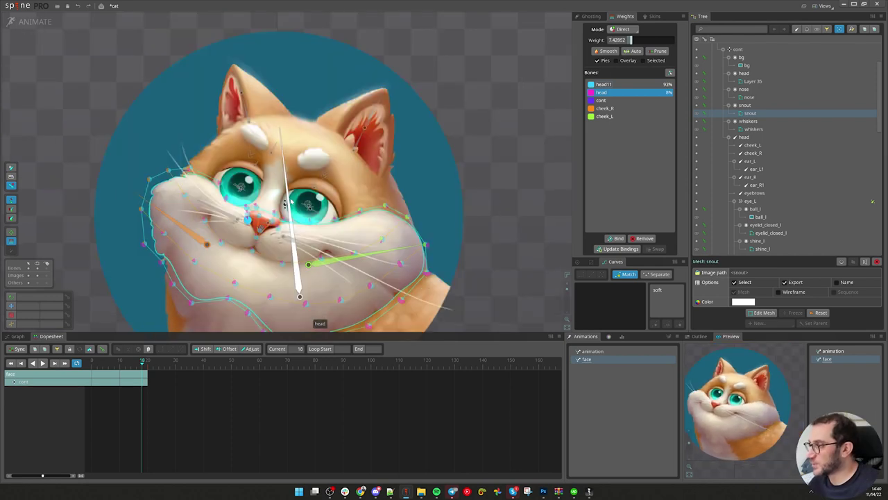
{"action": "key", "text": "space"}
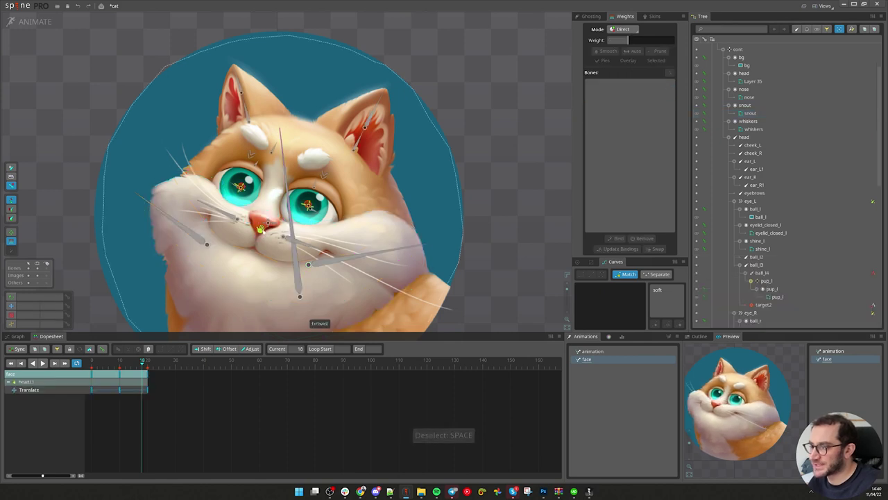
In setup mode, create a new child bone of the head bone beside the head's edge below the ear, at about 185, -201
{"action": "left_click", "coordinate": [35, 21]}
{"action": "left_click", "coordinate": [240, 275]}
{"action": "key", "text": "space"}
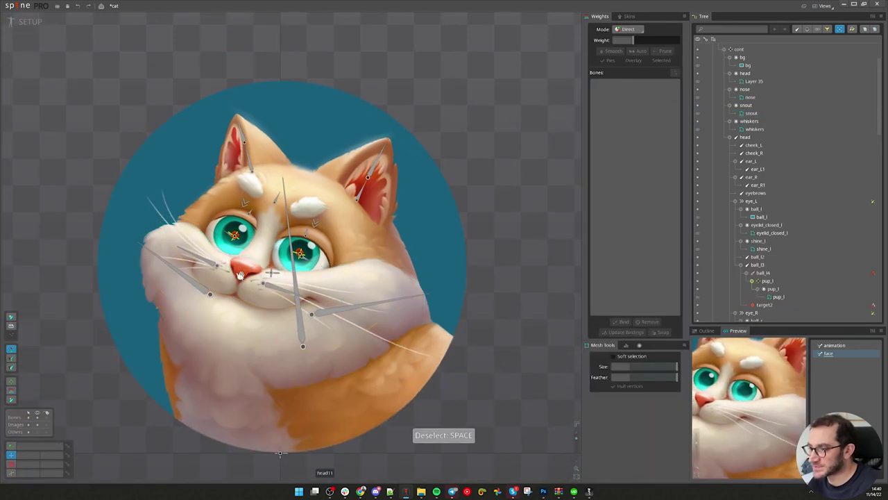
{"action": "left_click", "coordinate": [239, 275]}
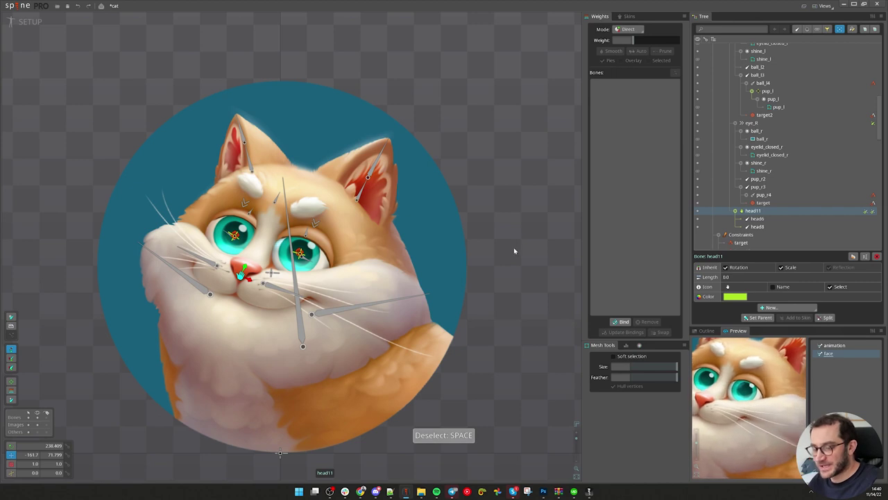
{"action": "key", "text": "n"}
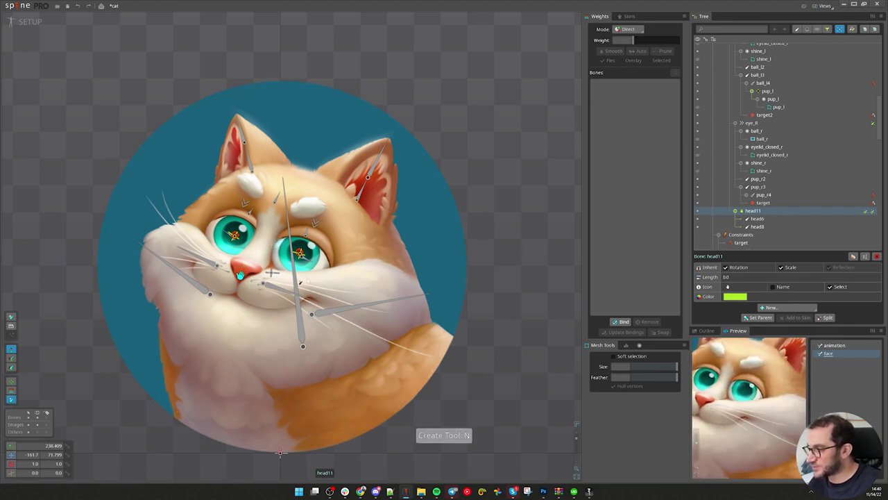
{"action": "left_click", "coordinate": [298, 290]}
{"action": "left_click", "coordinate": [397, 235]}
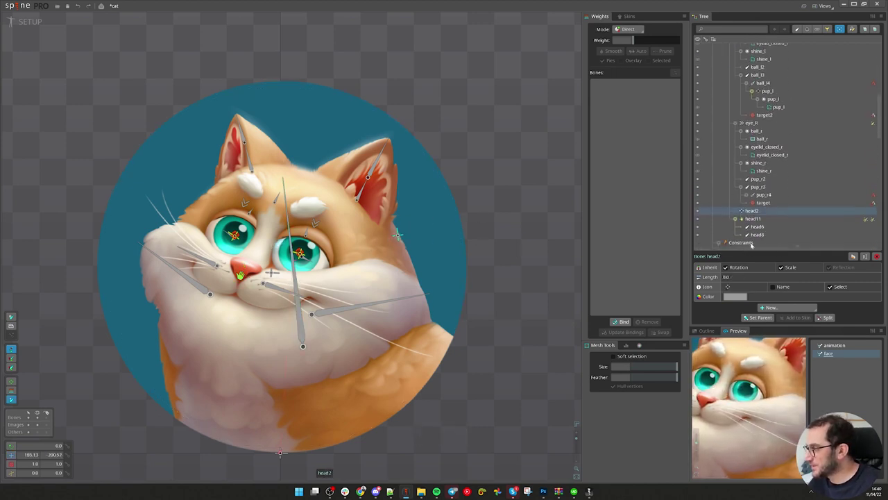
Give the new head2 bone the slashed-circle icon
{"action": "left_click", "coordinate": [727, 286]}
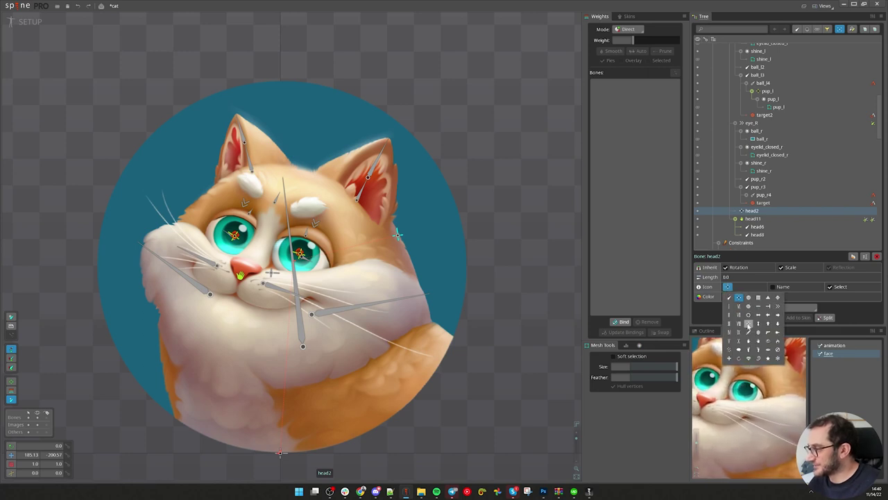
{"action": "left_click", "coordinate": [778, 349]}
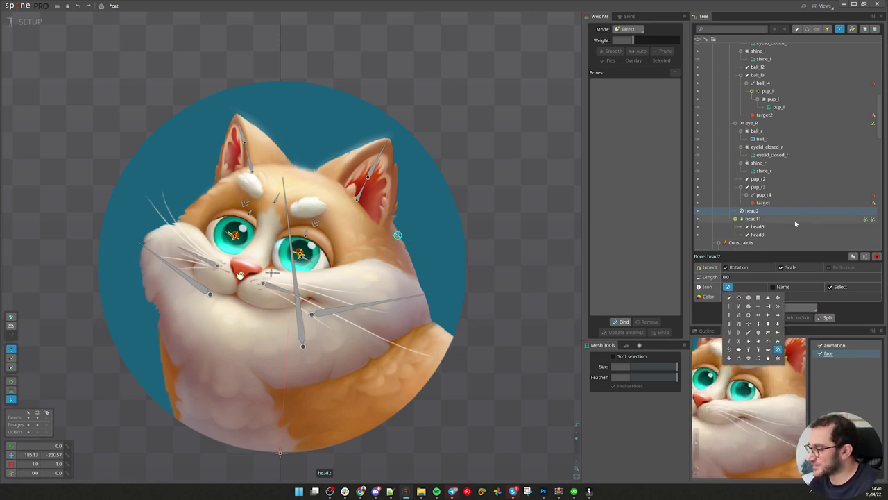
{"action": "left_click", "coordinate": [755, 212]}
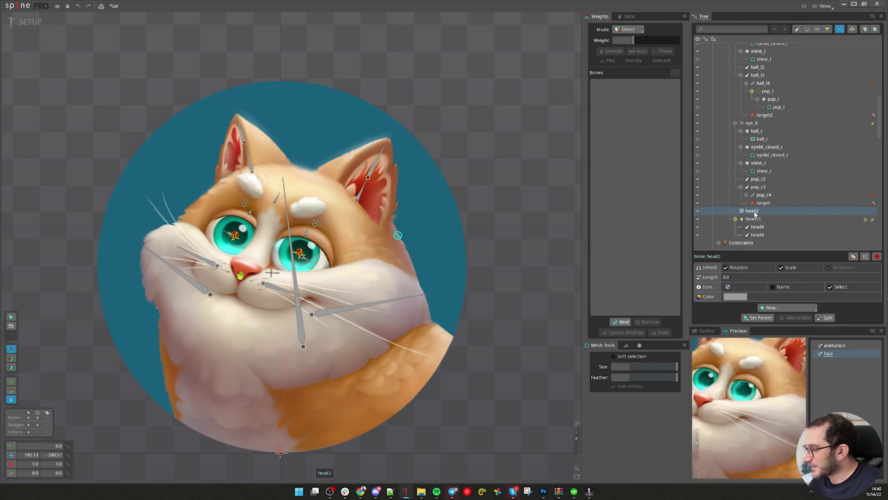
Rename the head2 bone as back_head
{"action": "double_click", "coordinate": [753, 211]}
{"action": "type", "text": "back_"}
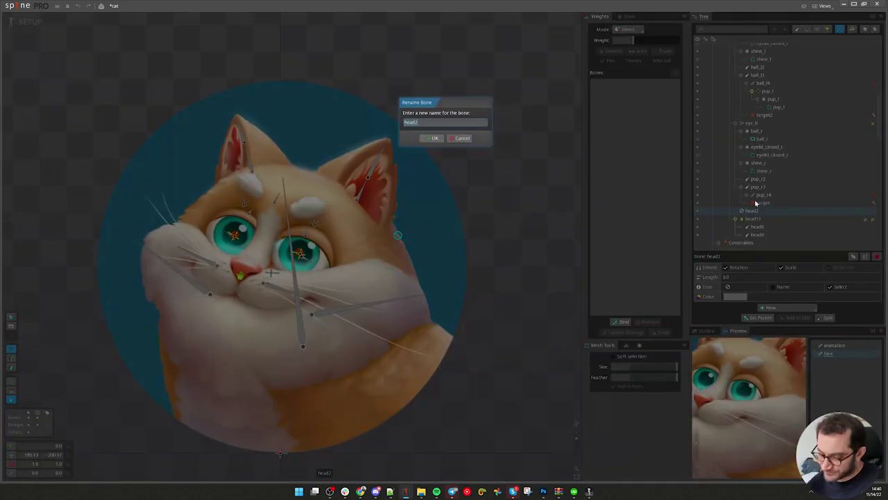
{"action": "type", "text": "head"}
{"action": "key", "text": "Return"}
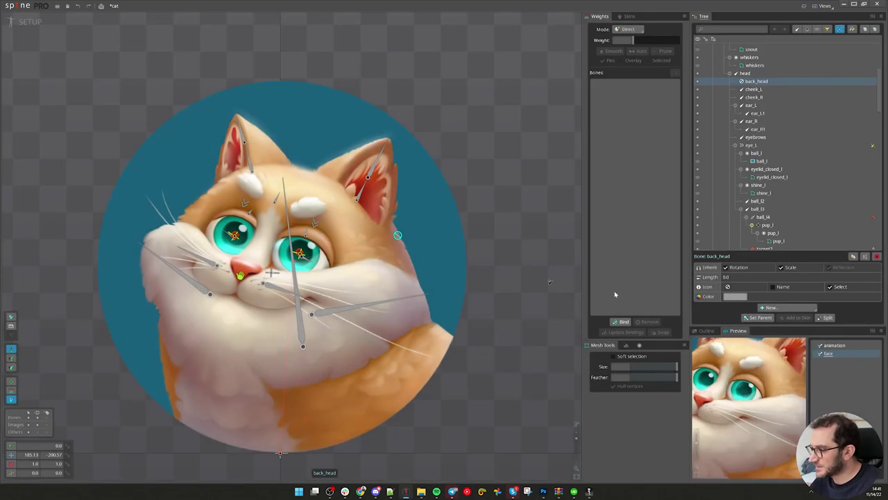
{"action": "left_click", "coordinate": [770, 308]}
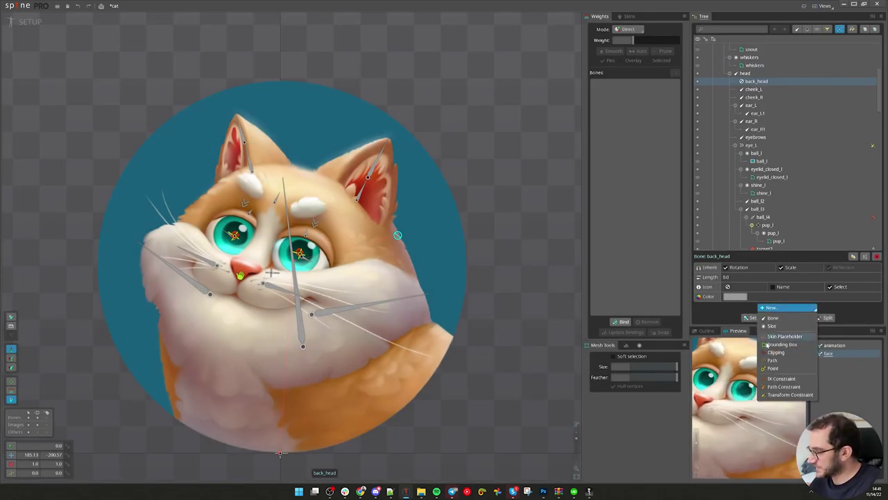
{"action": "left_click", "coordinate": [777, 394]}
{"action": "left_click", "coordinate": [279, 451]}
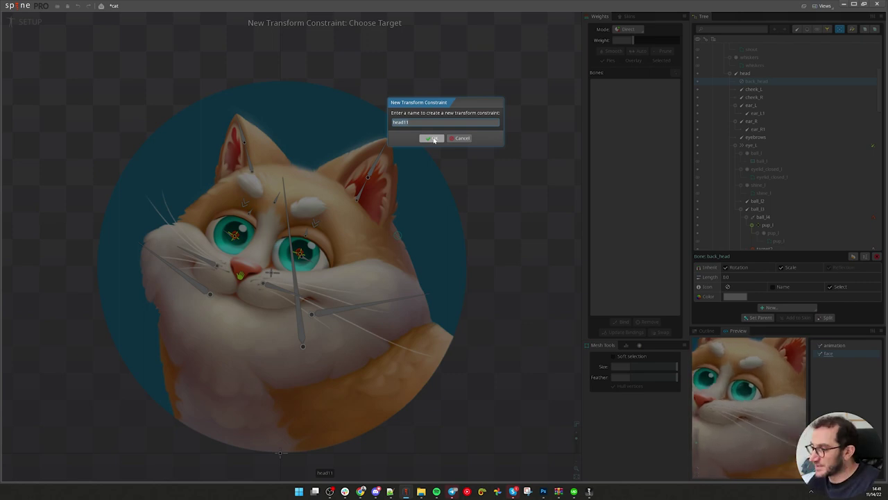
{"action": "left_click", "coordinate": [465, 138]}
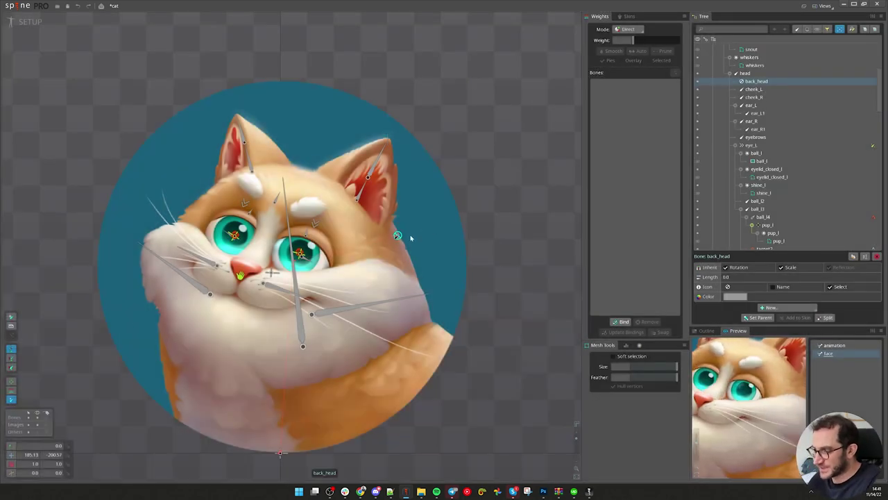
Test the head11 control bone at the nose with small moves, and undo each one
{"action": "key", "text": "space"}
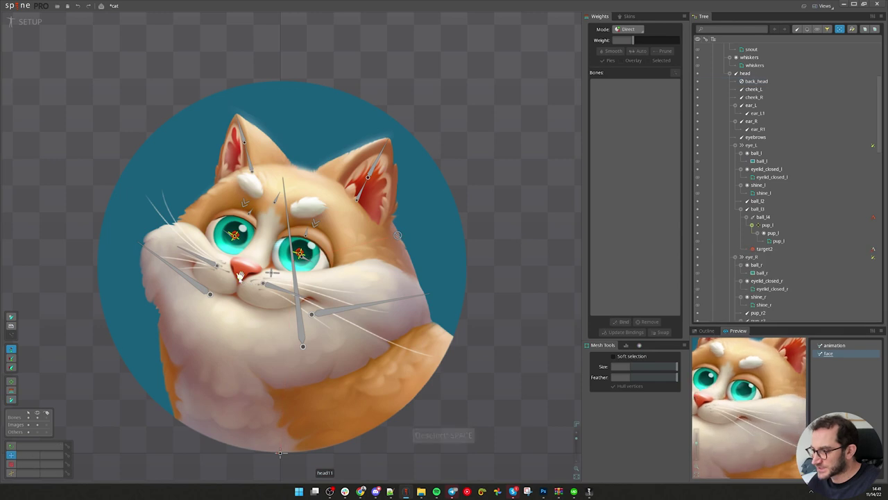
{"action": "mouse_move", "coordinate": [240, 275]}
{"action": "left_mouse_down"}
{"action": "mouse_move", "coordinate": [242, 269]}
{"action": "mouse_move", "coordinate": [260, 280]}
{"action": "mouse_move", "coordinate": [245, 274]}
{"action": "left_mouse_up"}
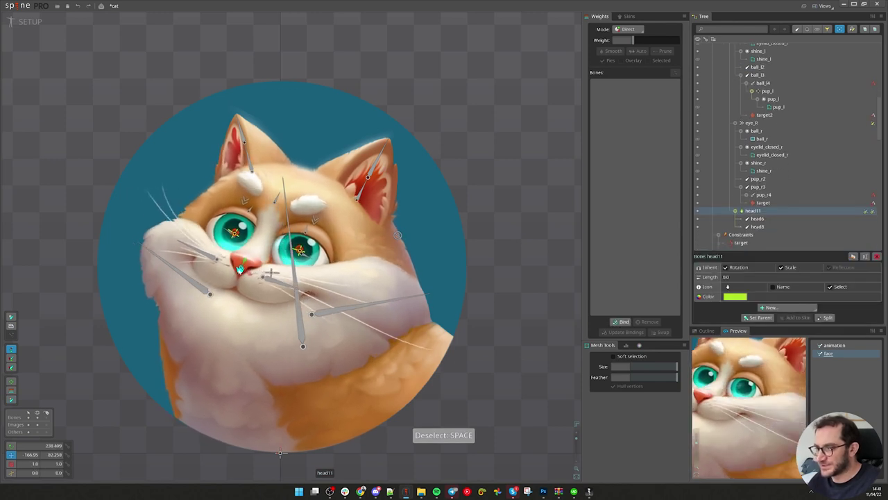
{"action": "key", "text": "ctrl+z"}
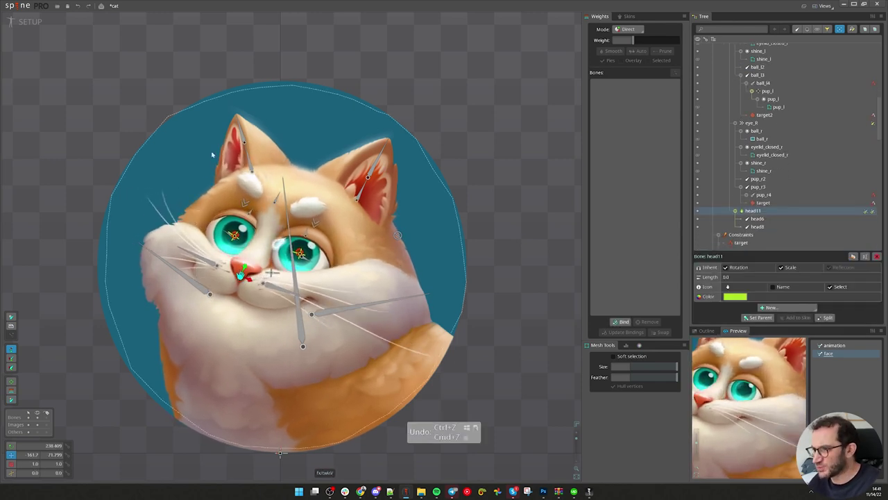
{"action": "key", "text": "b"}
{"action": "mouse_move", "coordinate": [250, 280]}
{"action": "left_mouse_down"}
{"action": "mouse_move", "coordinate": [236, 275]}
{"action": "mouse_move", "coordinate": [267, 286]}
{"action": "left_mouse_up"}
{"action": "key", "text": "ctrl+z"}
Try moving the head11 bone sideways and scaling its X to 0.6848 to see how the face deforms
{"action": "key", "text": "v"}
{"action": "left_click_drag", "start_coordinate": [504, 306], "coordinate": [454, 299]}
{"action": "key", "text": "x"}
{"action": "left_click_drag", "start_coordinate": [206, 274], "coordinate": [187, 274]}
{"action": "key", "text": "v"}
{"action": "left_click_drag", "start_coordinate": [535, 322], "coordinate": [553, 325]}
{"action": "scroll", "coordinate": [253, 233], "scroll_direction": "up", "scroll_amount": 5}
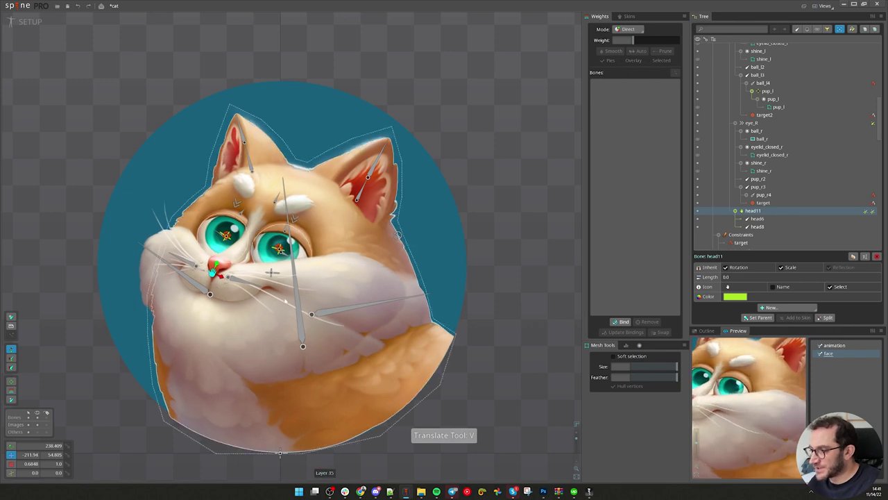
{"action": "scroll", "coordinate": [262, 218], "scroll_direction": "down", "scroll_amount": 5}
Undo all the test moves and scaling of the head11 bone
{"action": "key", "text": "ctrl+z"}
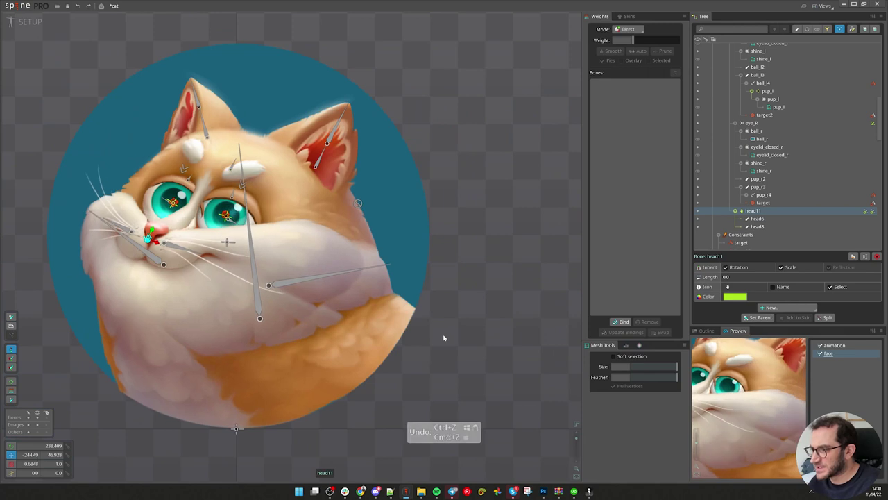
{"action": "key", "text": "ctrl+z"}
{"action": "key", "text": "ctrl+z"}
{"action": "key", "text": "c"}
{"action": "key", "text": "ctrl+z"}
{"action": "key", "text": "ctrl+z"}
{"action": "key", "text": "ctrl+z"}
{"action": "key", "text": "ctrl+z"}
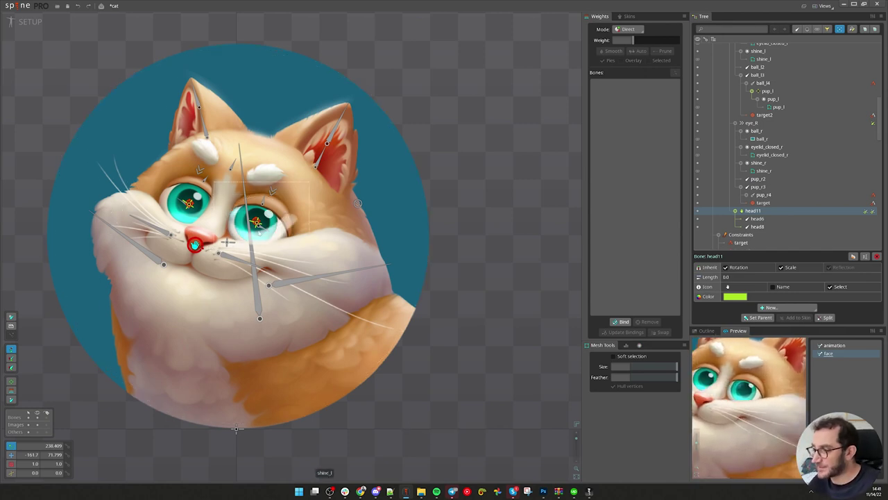
{"action": "key", "text": "ctrl+z"}
{"action": "key", "text": "ctrl+z"}
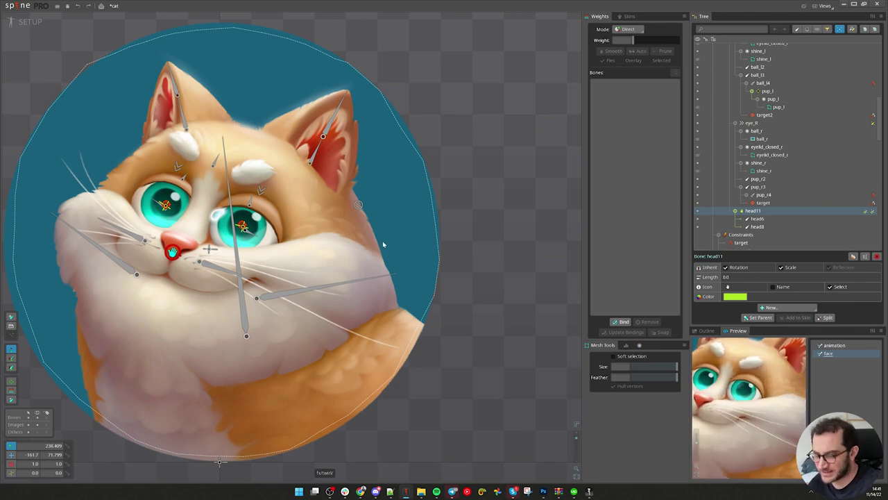
Create a transform constraint named back_tr on the back_head bone with head11 as its target
{"action": "left_click", "coordinate": [357, 204]}
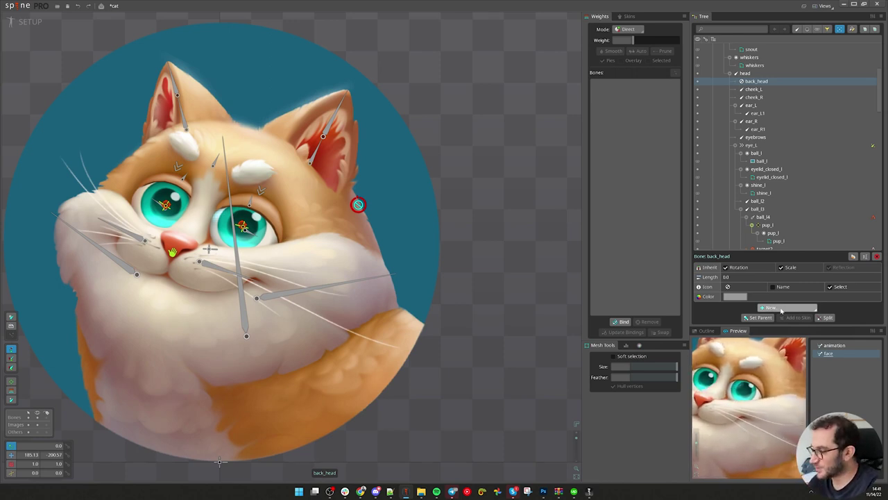
{"action": "left_click", "coordinate": [781, 309]}
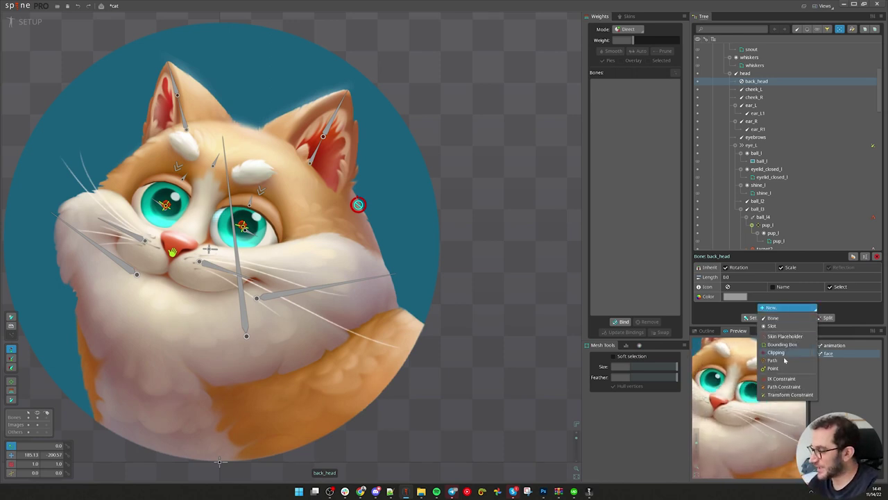
{"action": "left_click", "coordinate": [778, 395]}
{"action": "left_click", "coordinate": [172, 251]}
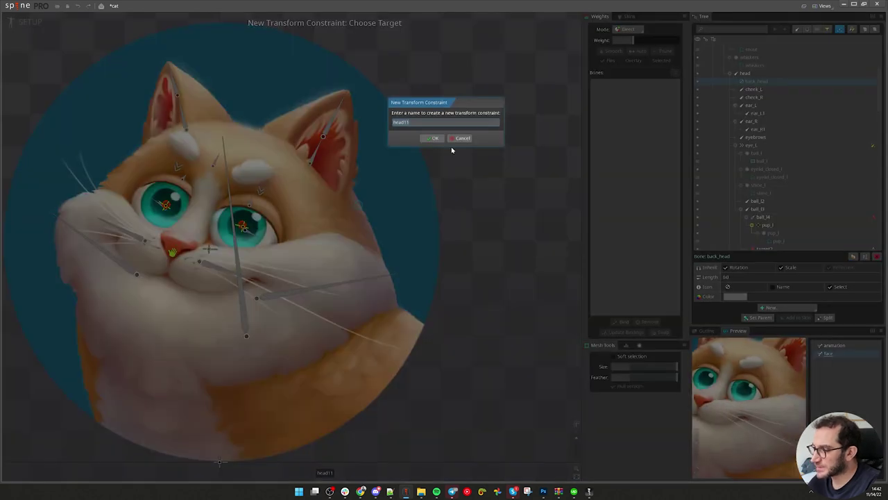
{"action": "type", "text": "back_"}
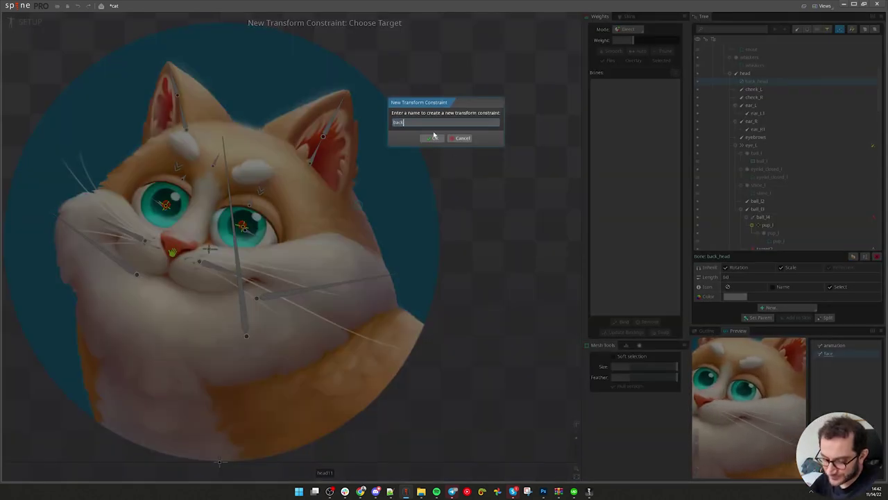
{"action": "type", "text": "tr"}
{"action": "left_click", "coordinate": [433, 137]}
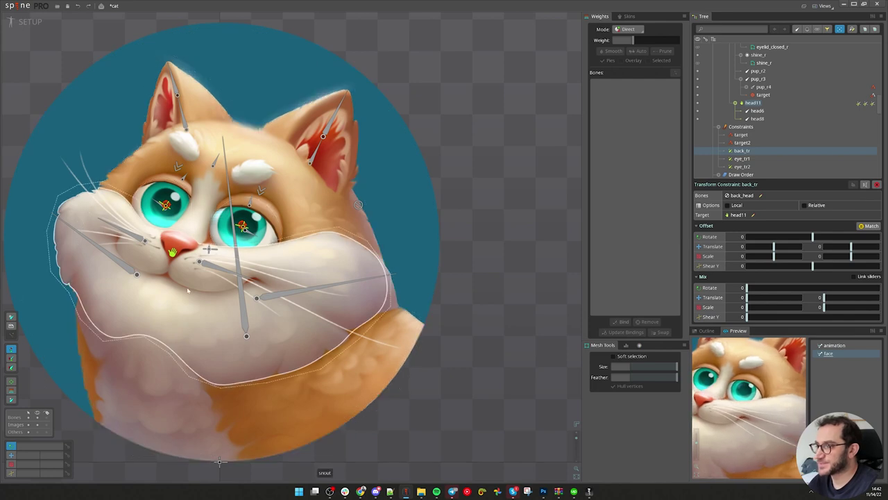
Match the back_tr constraint's offsets to the current pose and set its translate mix to -100 on both axes
{"action": "left_click", "coordinate": [869, 226]}
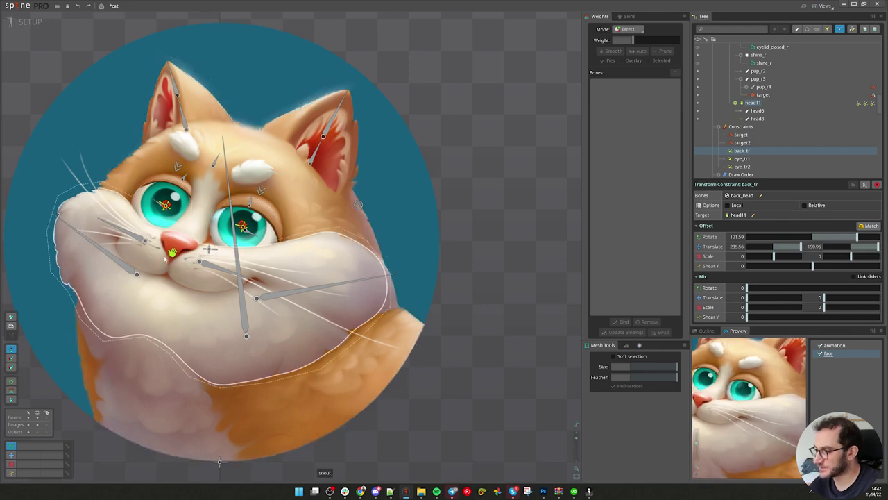
{"action": "left_click", "coordinate": [742, 298]}
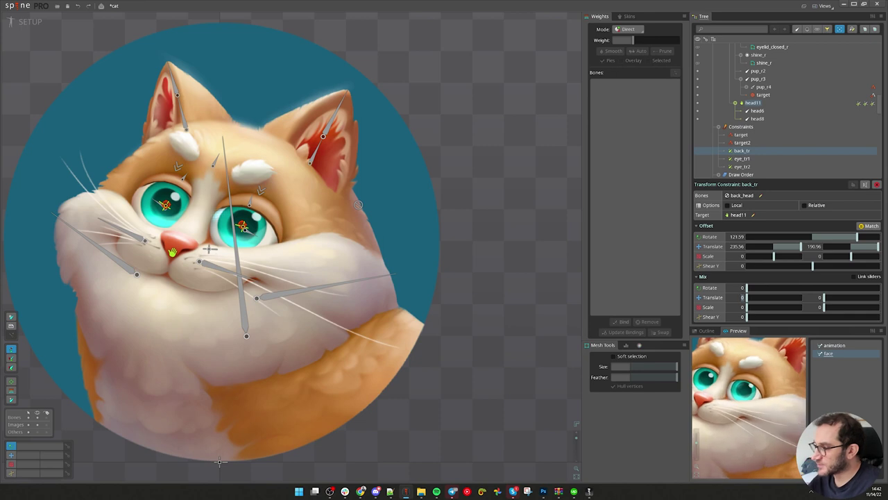
{"action": "type", "text": "-100"}
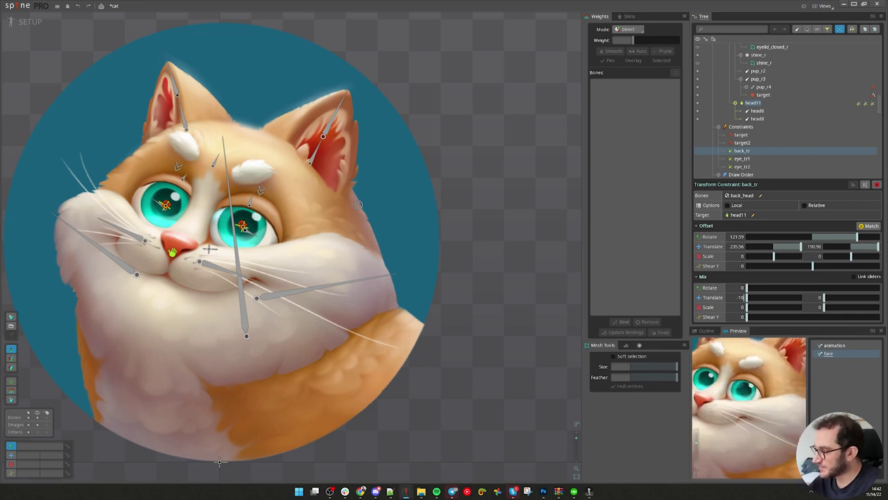
{"action": "left_click", "coordinate": [820, 297]}
{"action": "type", "text": "-1"}
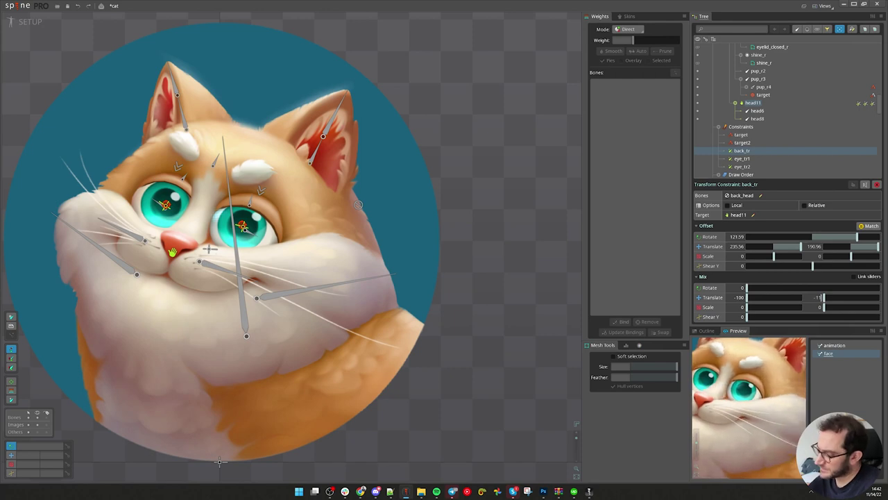
{"action": "key", "text": "Return"}
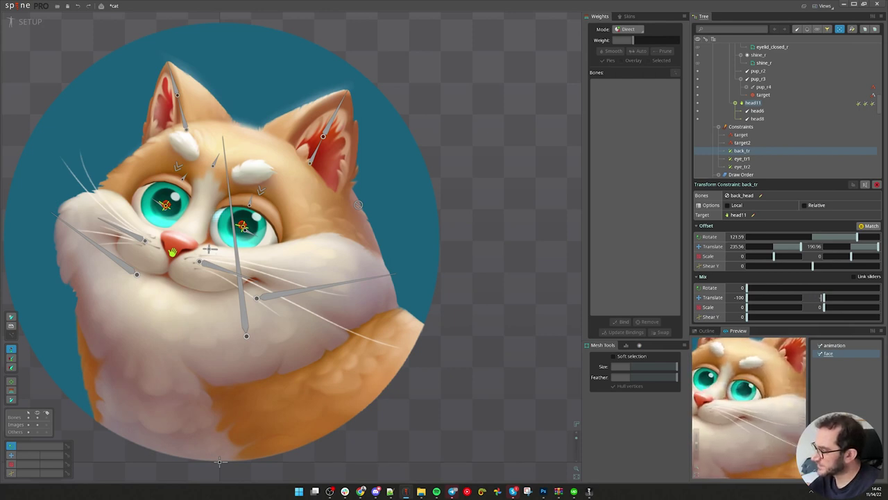
{"action": "type", "text": "00"}
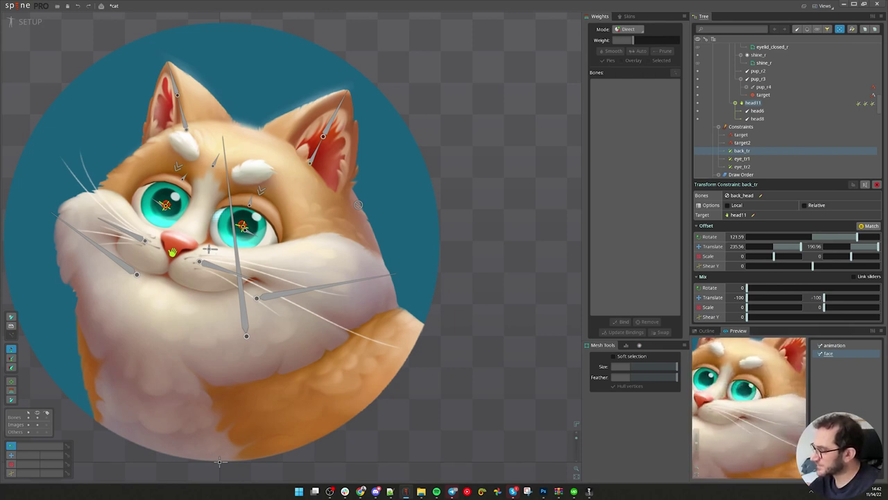
Test the back_tr constraint by moving the head11 bone in different directions, and undo each move
{"action": "left_click", "coordinate": [172, 251]}
{"action": "key", "text": "v"}
{"action": "left_click_drag", "start_coordinate": [527, 312], "coordinate": [679, 295]}
{"action": "key", "text": "ctrl+z"}
{"action": "left_click_drag", "start_coordinate": [498, 298], "coordinate": [483, 358]}
{"action": "key", "text": "ctrl+z"}
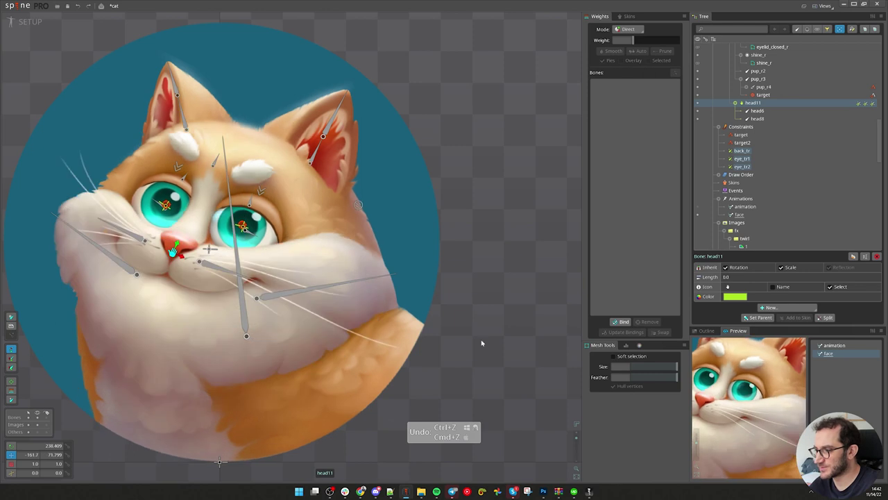
Check the Layer 35 head mesh and the back_head bone, and undo the last head11 change
{"action": "left_click", "coordinate": [309, 280]}
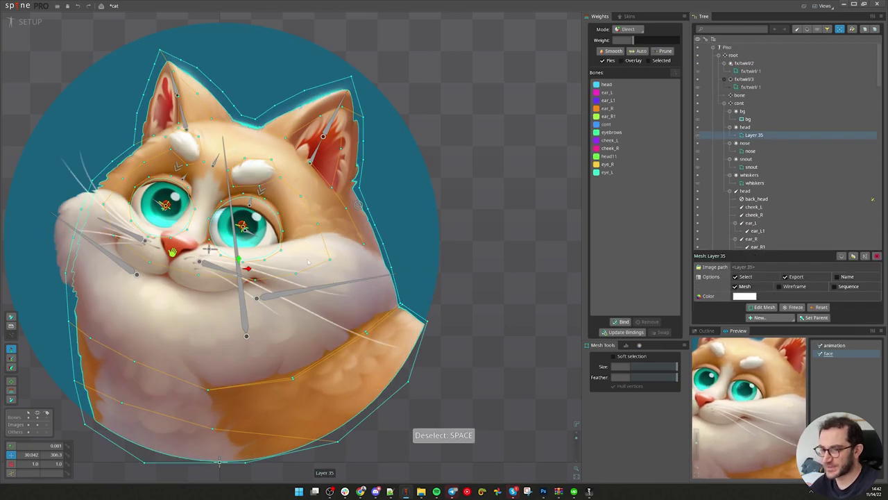
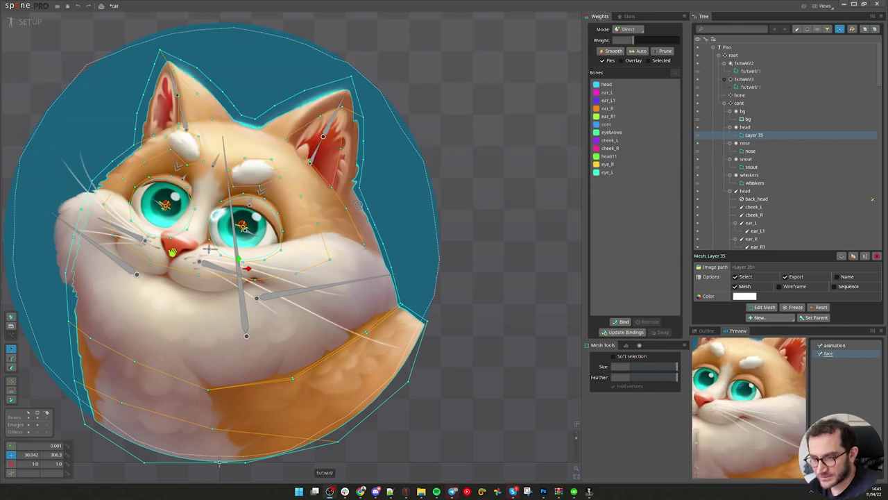
{"action": "scroll", "coordinate": [358, 204], "scroll_direction": "down", "scroll_amount": 3}
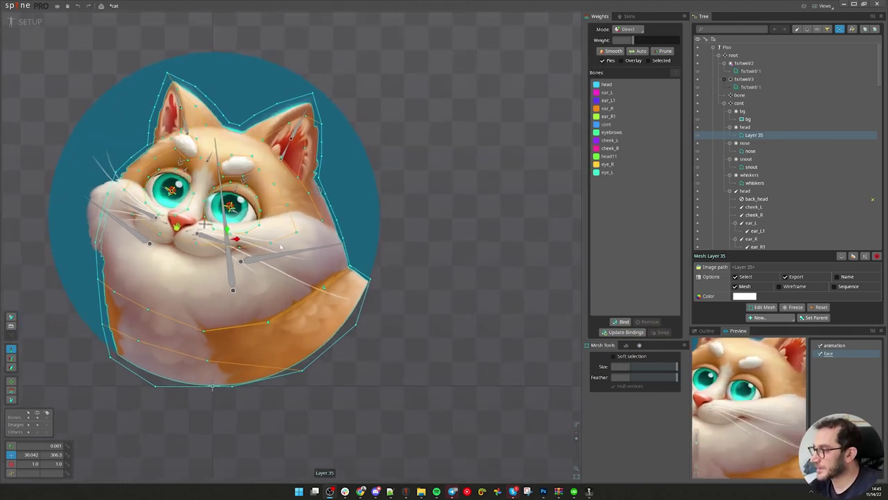
{"action": "scroll", "coordinate": [335, 179], "scroll_direction": "up", "scroll_amount": 3}
{"action": "left_click", "coordinate": [329, 175]}
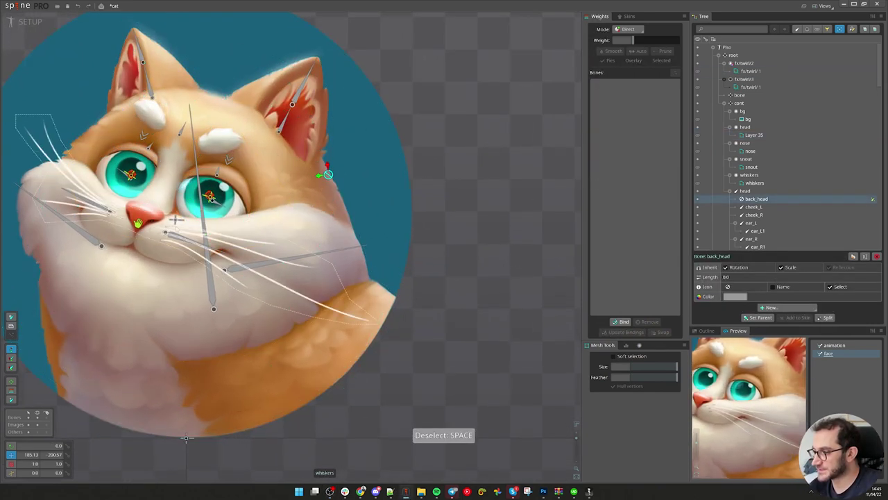
{"action": "key", "text": "ctrl+z"}
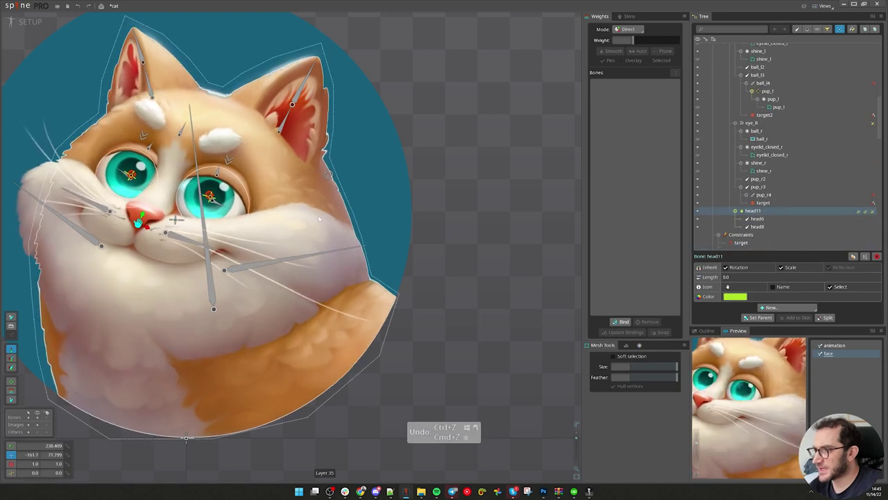
Create a transform constraint named ear_tr2 on the ear_L bone with head11 as its target
{"action": "left_click", "coordinate": [280, 127]}
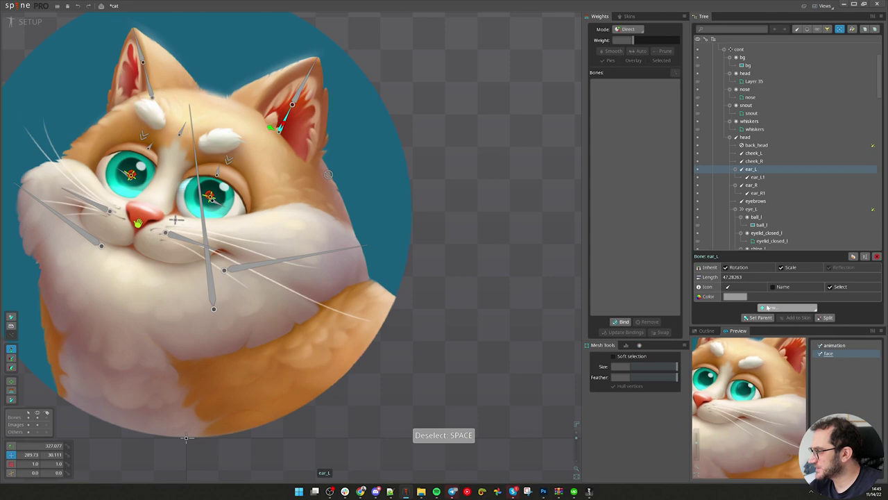
{"action": "left_click", "coordinate": [787, 308]}
{"action": "left_click", "coordinate": [789, 394]}
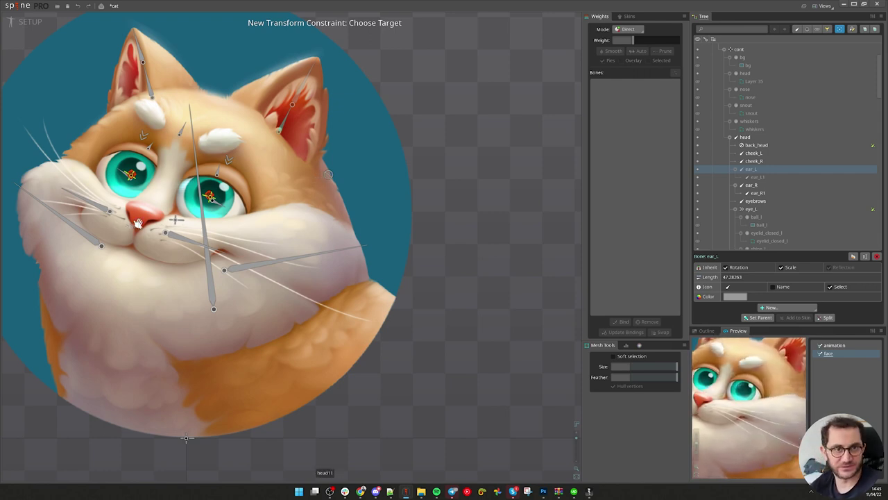
{"action": "left_click", "coordinate": [138, 223]}
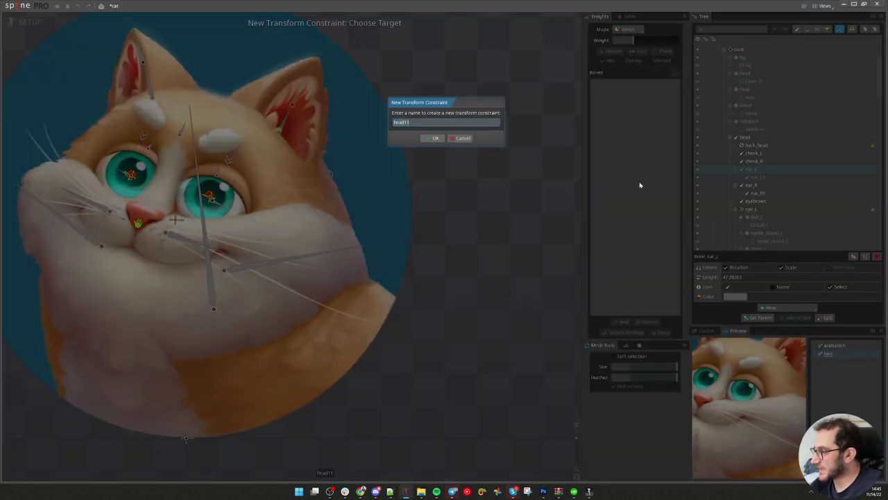
{"action": "type", "text": "e"}
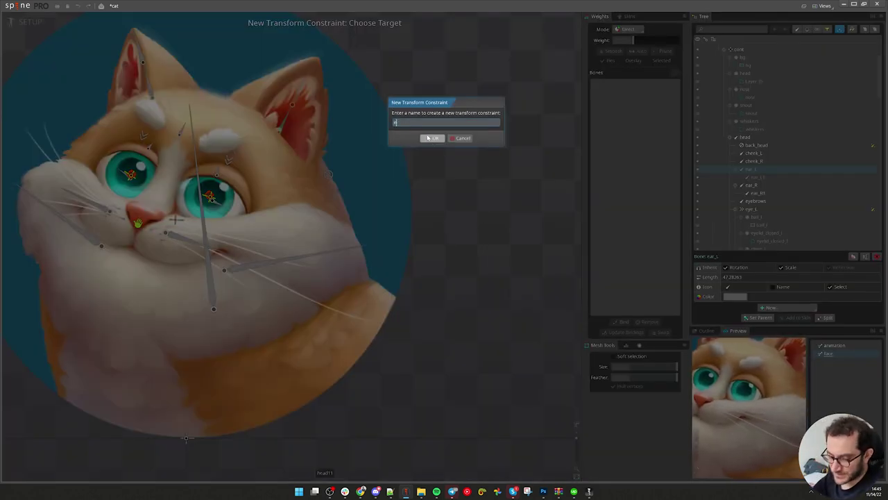
{"action": "type", "text": "ar_tr2"}
{"action": "left_click", "coordinate": [430, 137]}
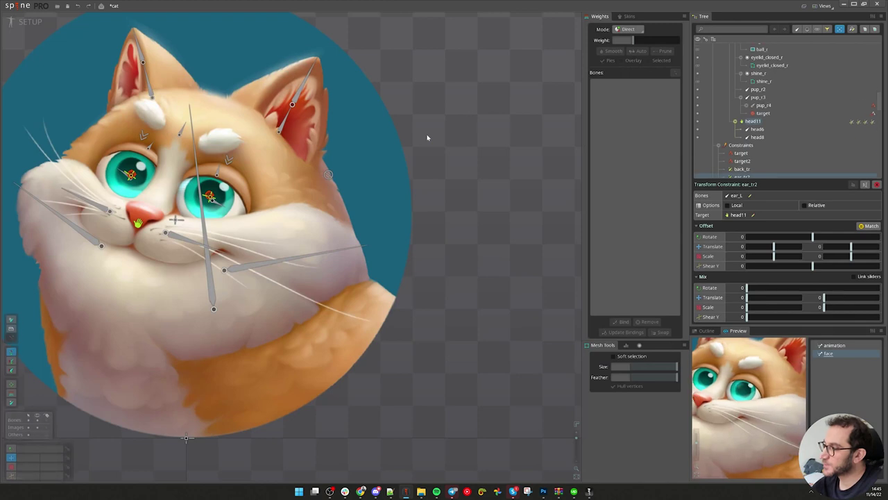
Create a transform constraint named ear_tr1 on the ear_R bone with head11 as its target
{"action": "left_click", "coordinate": [147, 88]}
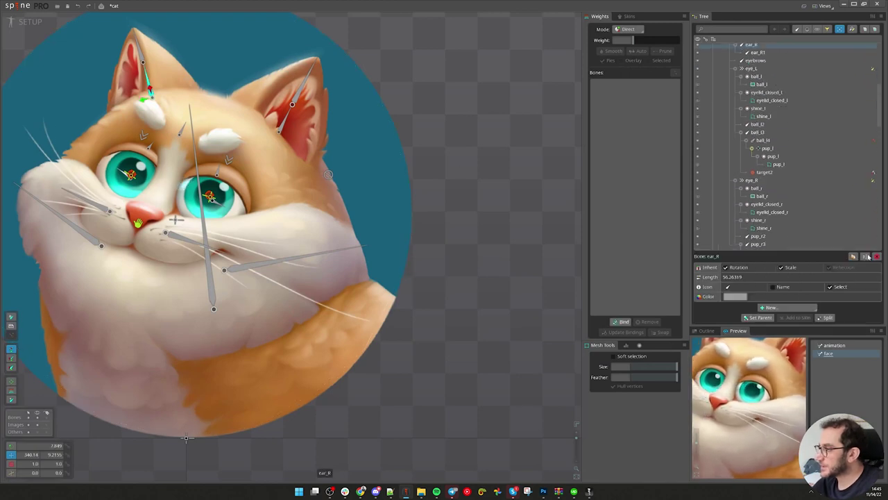
{"action": "left_click", "coordinate": [802, 306]}
{"action": "left_click", "coordinate": [776, 394]}
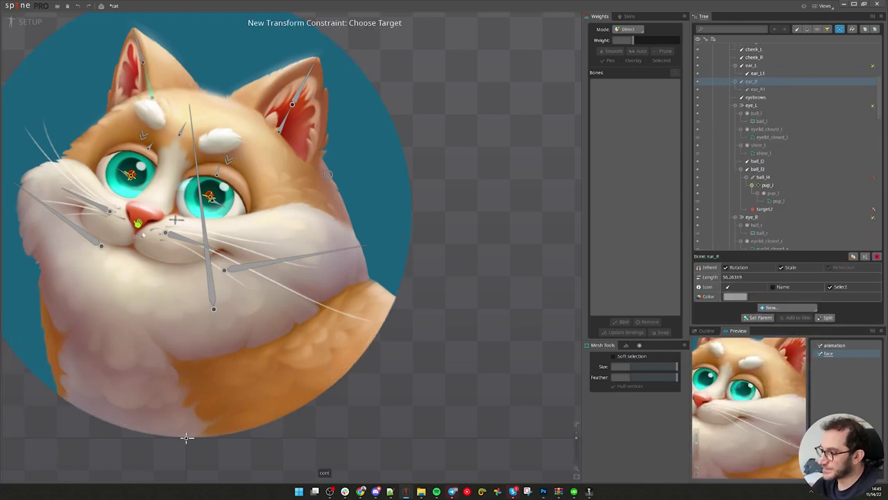
{"action": "left_click", "coordinate": [139, 223]}
{"action": "type", "text": "ear_tr"}
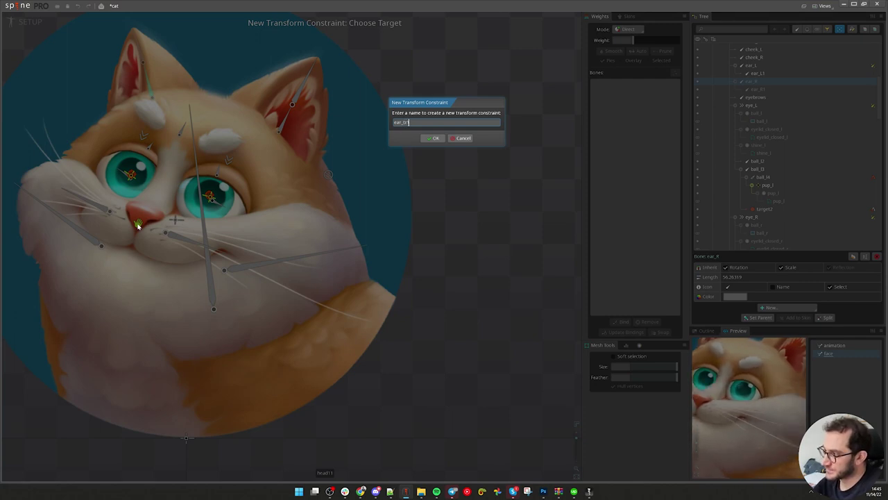
{"action": "type", "text": "1"}
{"action": "key", "text": "Return"}
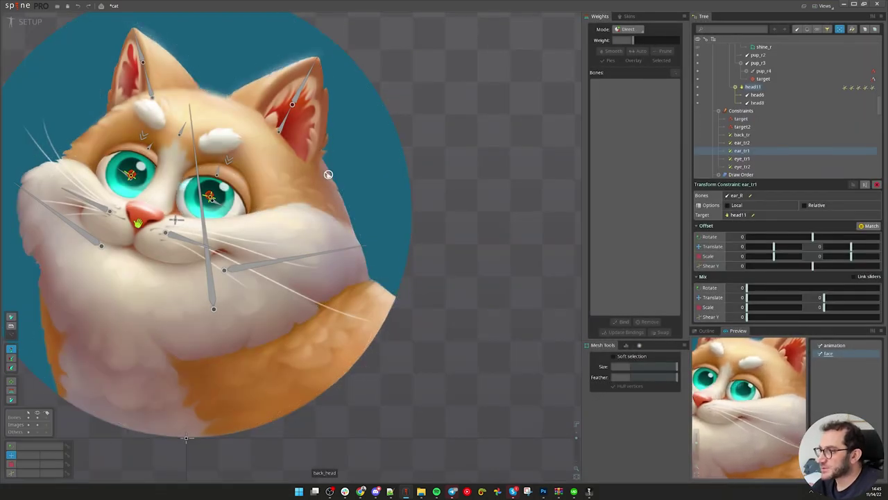
Examine the back_head bone and the Layer 35 head mesh with its bound bones around the ears
{"action": "left_click", "coordinate": [328, 174]}
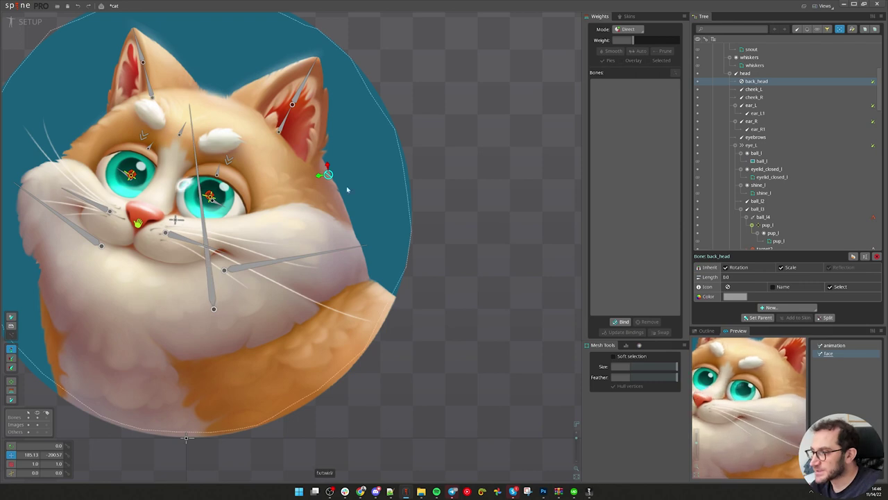
{"action": "scroll", "coordinate": [326, 175], "scroll_direction": "down", "scroll_amount": 2}
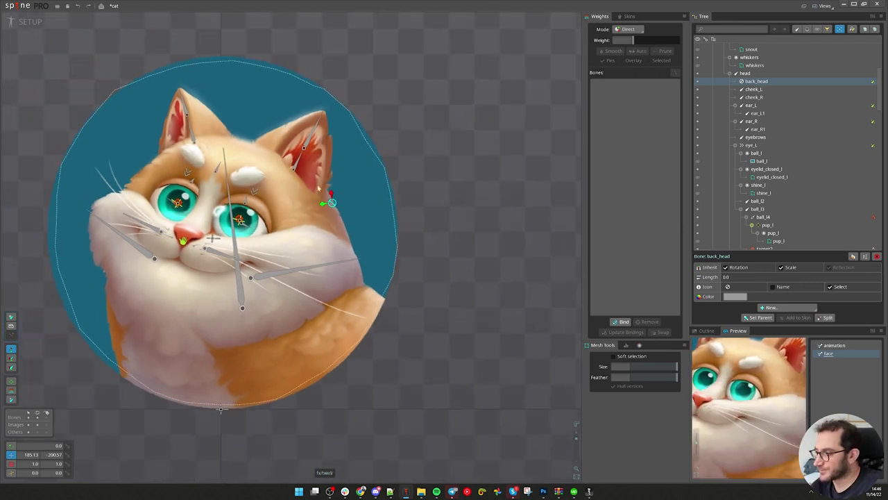
{"action": "left_click", "coordinate": [332, 203]}
{"action": "left_click", "coordinate": [309, 227]}
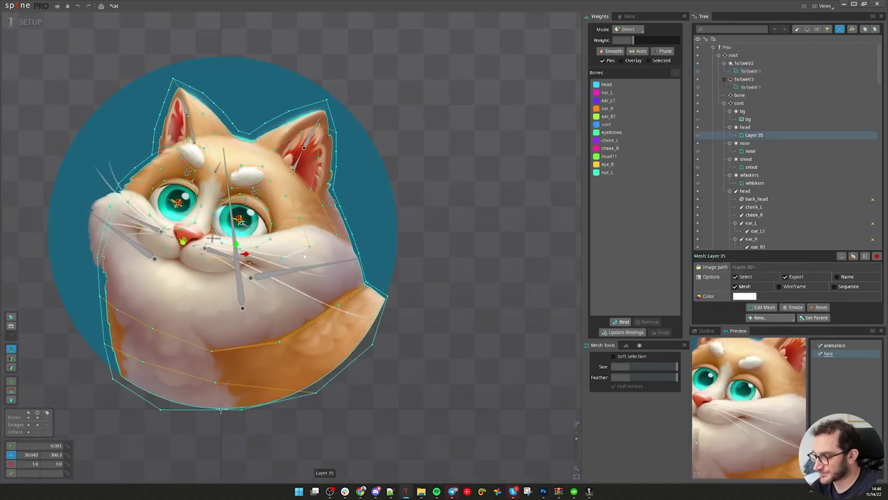
{"action": "scroll", "coordinate": [231, 166], "scroll_direction": "up", "scroll_amount": 2}
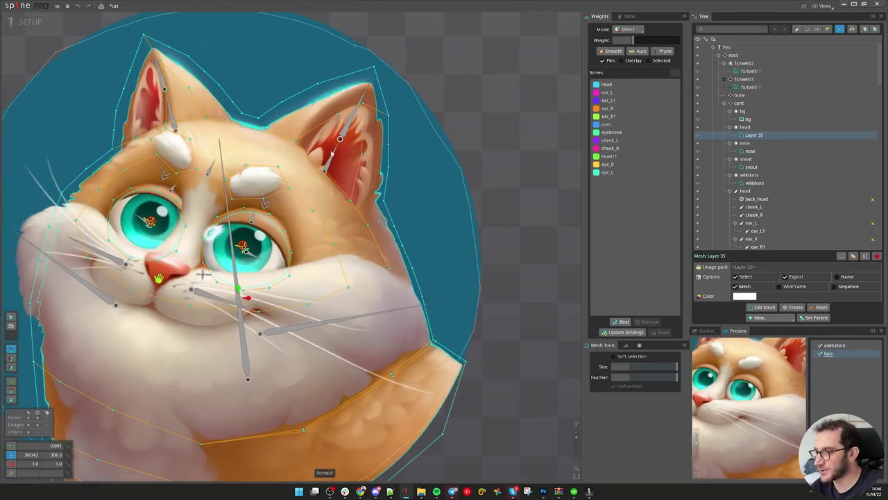
{"action": "scroll", "coordinate": [182, 281], "scroll_direction": "down", "scroll_amount": 1}
Select the head11 bone, switch to Animate mode and preview the face animation
{"action": "left_click", "coordinate": [183, 281]}
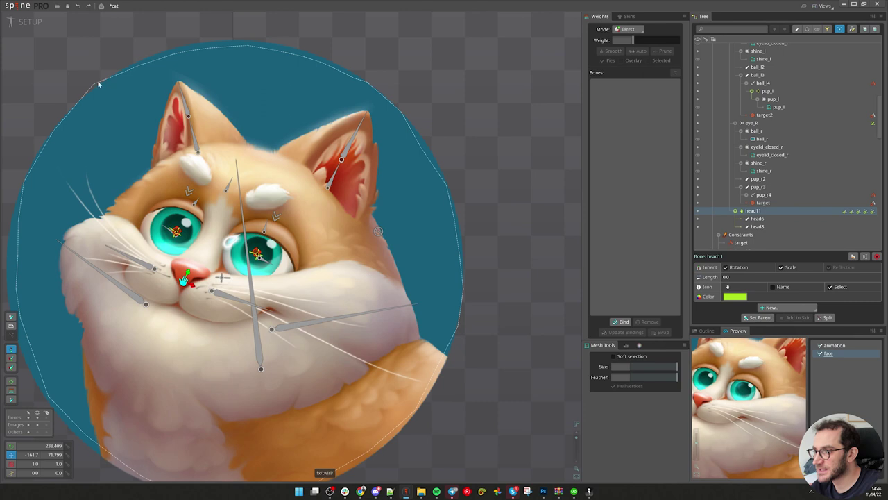
{"action": "left_click", "coordinate": [30, 21]}
{"action": "key", "text": "d"}
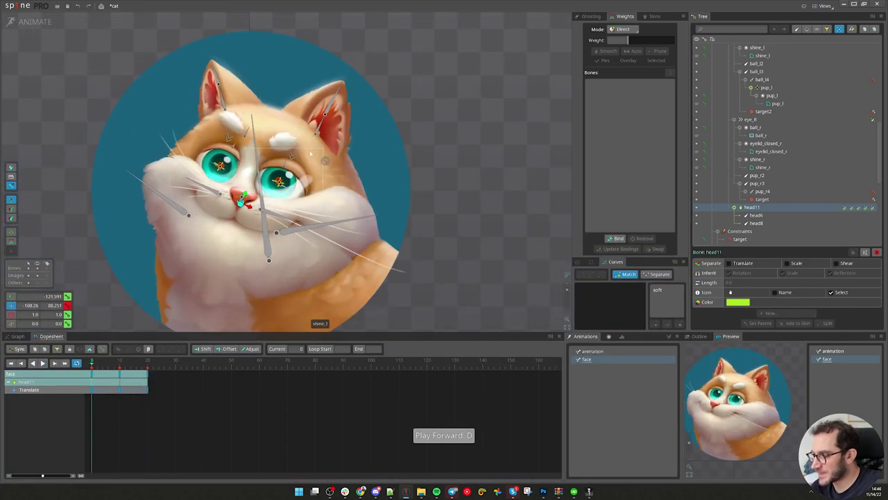
Try a translate mix of -20 on both axes for the ear_L bone's ear_tr2 constraint at frame 0
{"action": "left_click", "coordinate": [313, 129]}
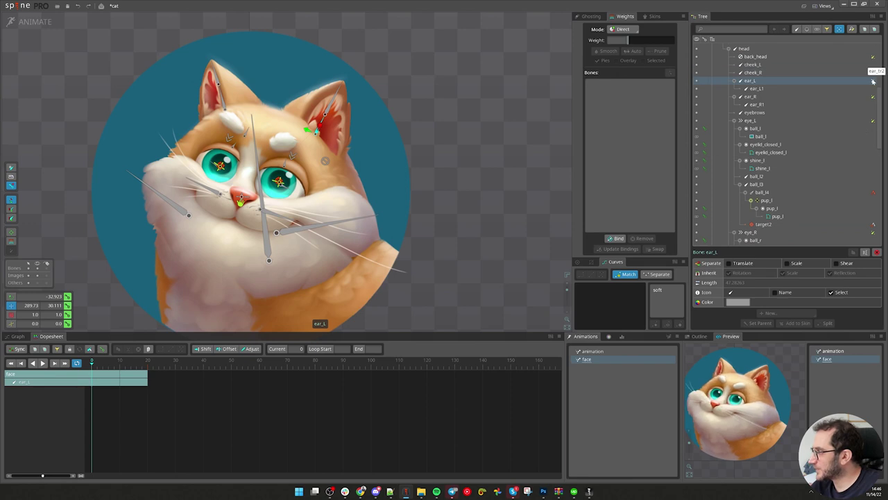
{"action": "left_click", "coordinate": [872, 81]}
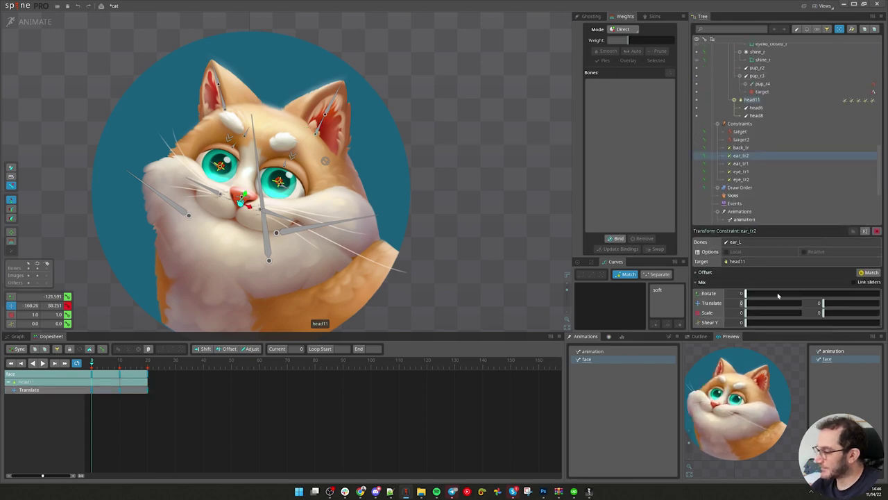
{"action": "type", "text": "-"}
{"action": "type", "text": "-20"}
{"action": "key", "text": "Return"}
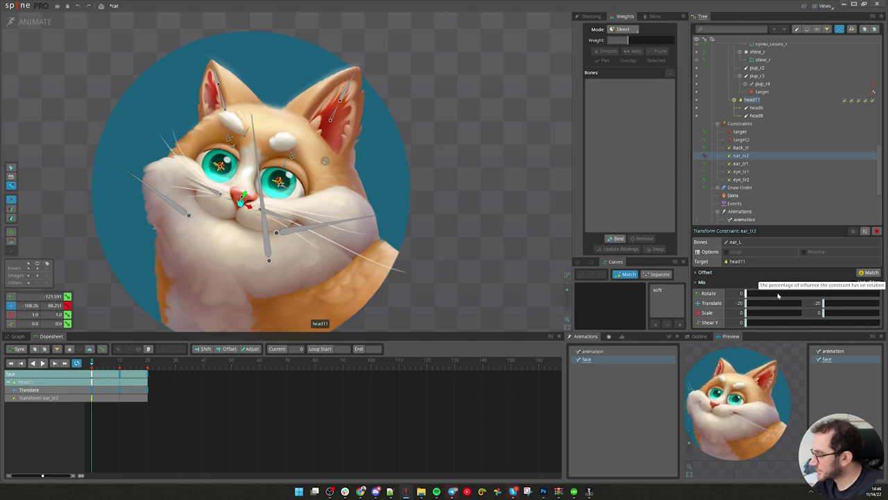
Try a translate mix of -10 on both axes for the ear_R bone's ear_tr1 constraint at frame 0
{"action": "left_click", "coordinate": [222, 96]}
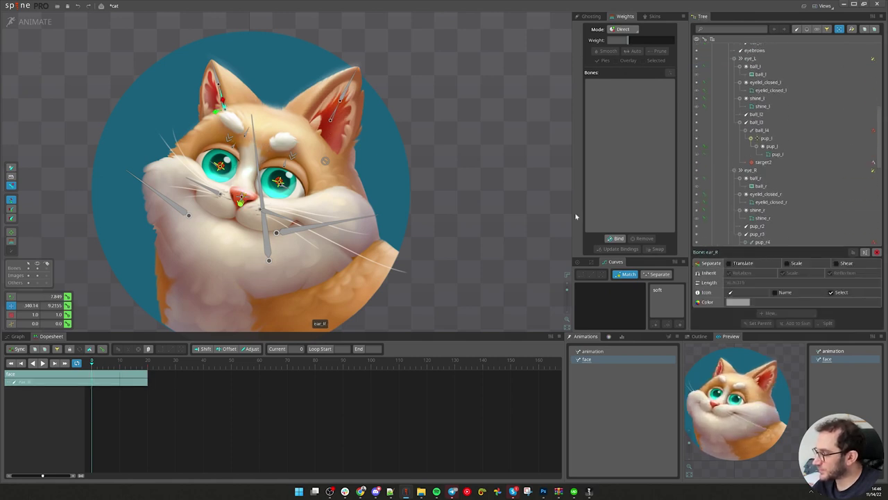
{"action": "left_click", "coordinate": [874, 82]}
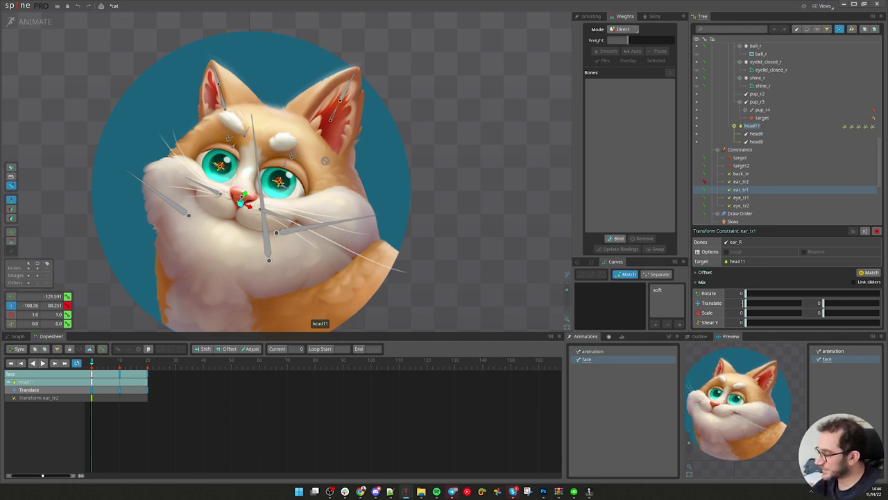
{"action": "key", "text": "Tab"}
{"action": "type", "text": "-10"}
{"action": "key", "text": "Return"}
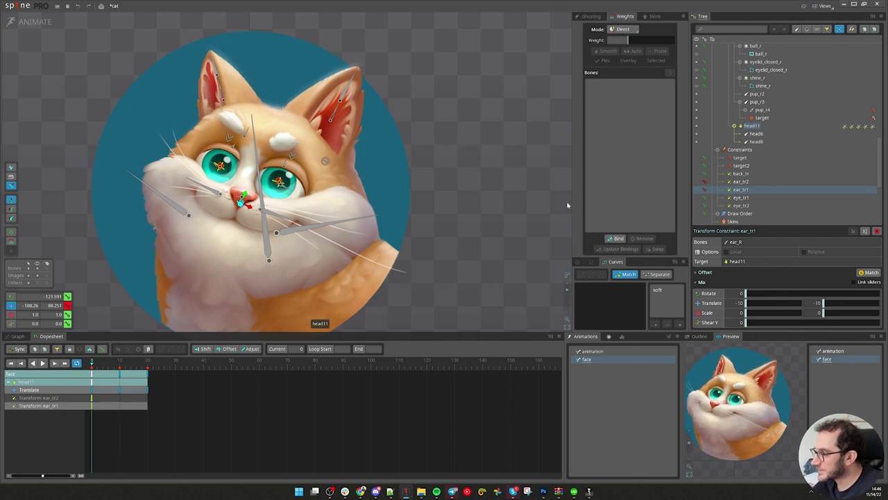
Change the ear_tr2 constraint's translate mix to -10 on both axes and play the face animation to test the ears
{"action": "left_click", "coordinate": [332, 117]}
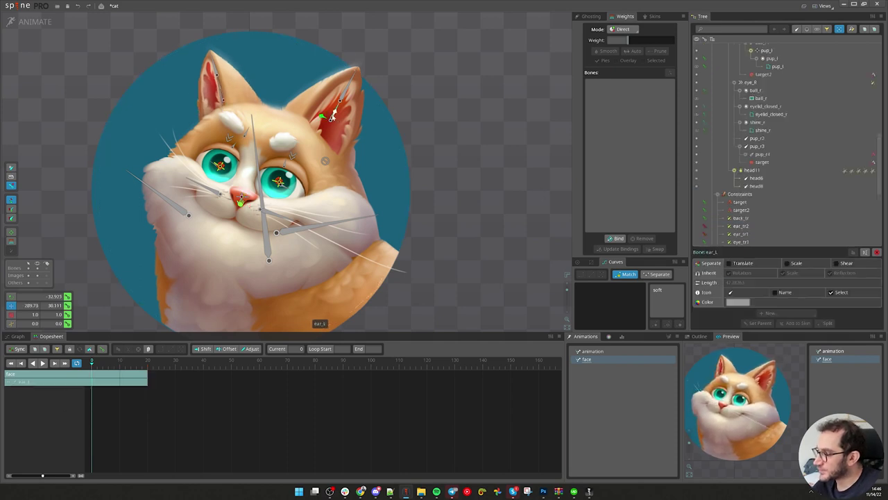
{"action": "left_click", "coordinate": [873, 82]}
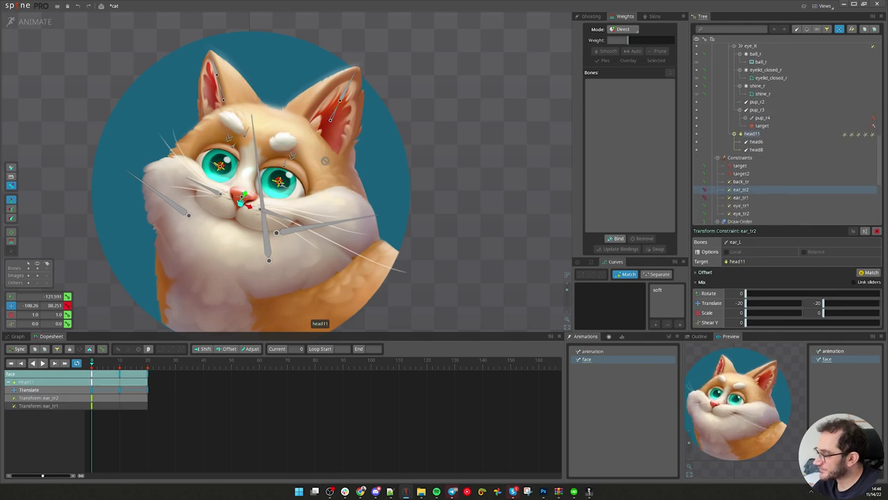
{"action": "left_click", "coordinate": [739, 303]}
{"action": "type", "text": "-1"}
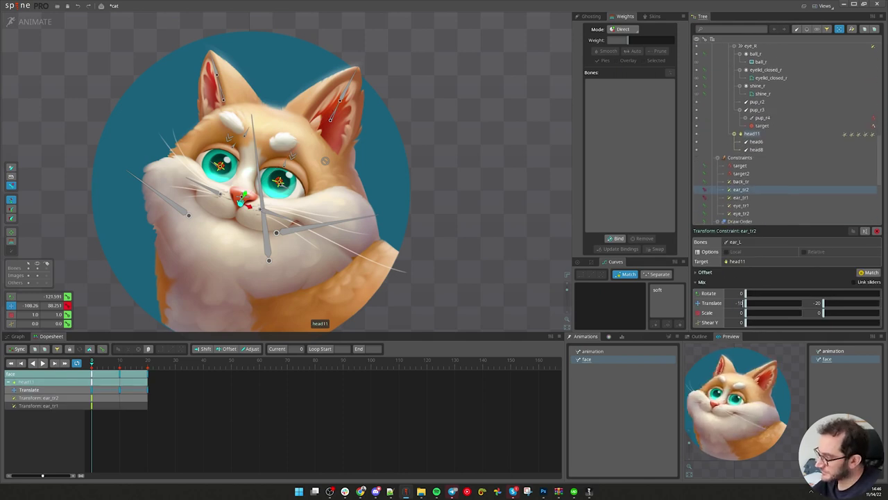
{"action": "type", "text": "-10"}
{"action": "key", "text": "Return"}
{"action": "key", "text": "d"}
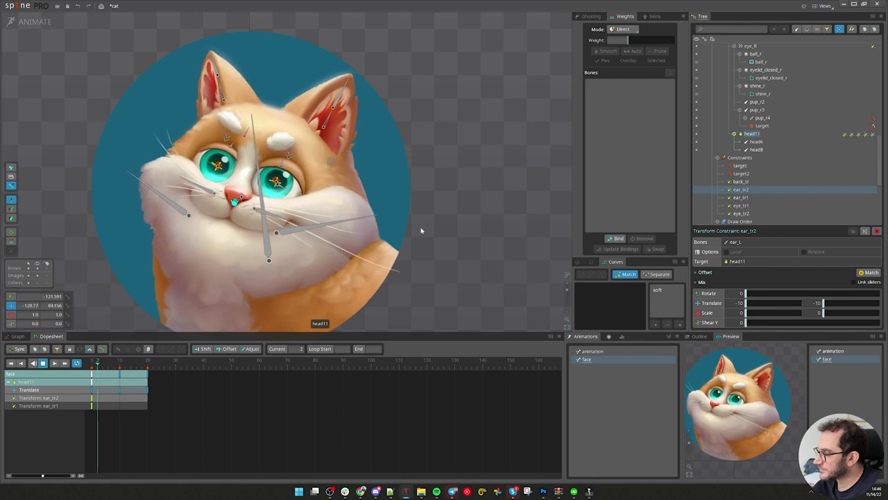
{"action": "key", "text": "d"}
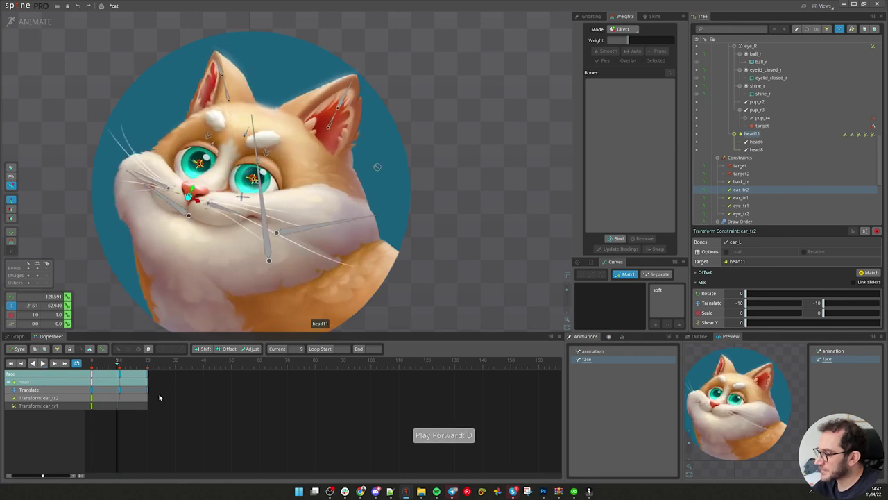
Delete the ear_tr1 and ear_tr2 constraint keys at frame 0 and return to Setup mode
{"action": "left_click_drag", "start_coordinate": [111, 393], "coordinate": [81, 417]}
{"action": "key", "text": "Delete"}
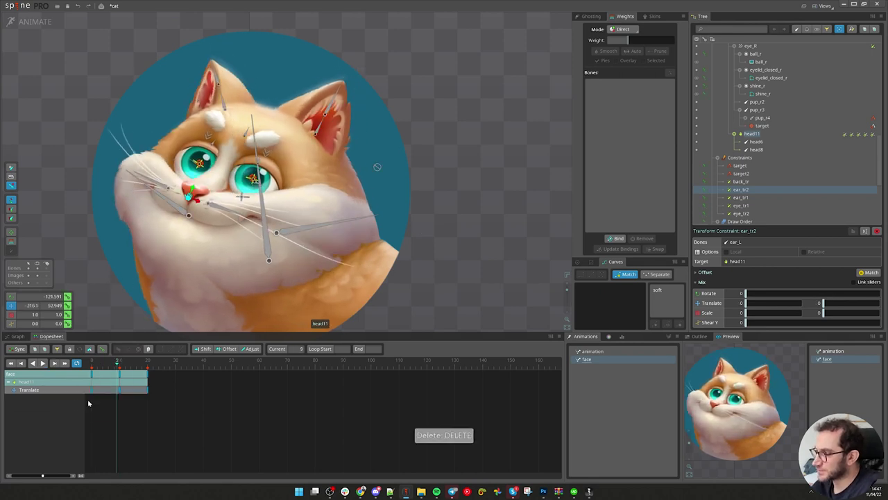
{"action": "scroll", "coordinate": [295, 94], "scroll_direction": "up", "scroll_amount": 3}
{"action": "left_click", "coordinate": [29, 22]}
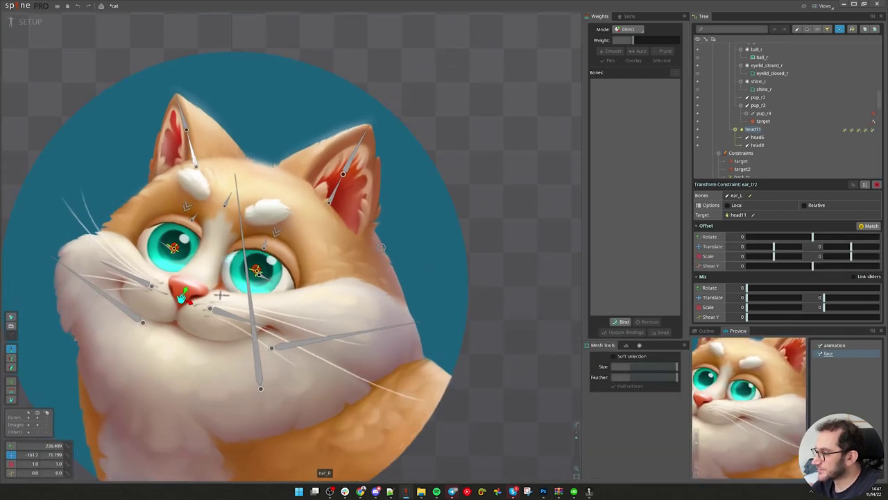
Match the ear_tr1 constraint's offsets to the current pose and check the eye_tr1 constraint's settings
{"action": "scroll", "coordinate": [736, 385], "scroll_direction": "down", "scroll_amount": 3}
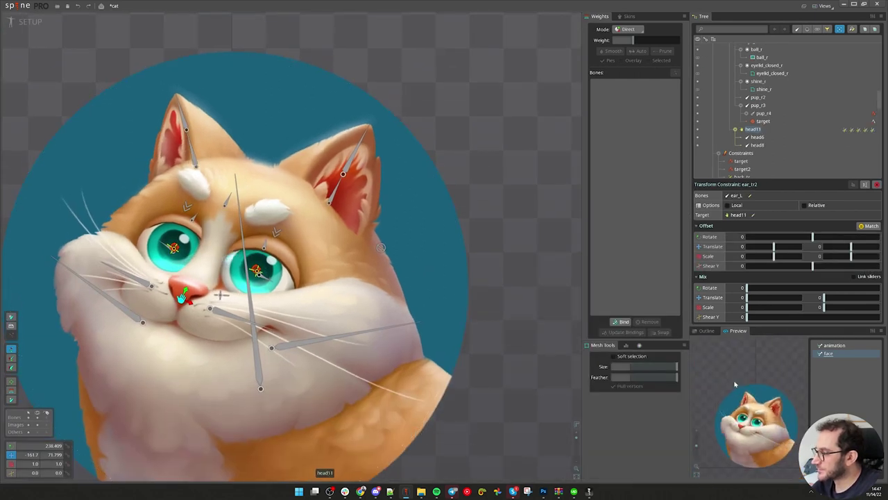
{"action": "left_click", "coordinate": [191, 149]}
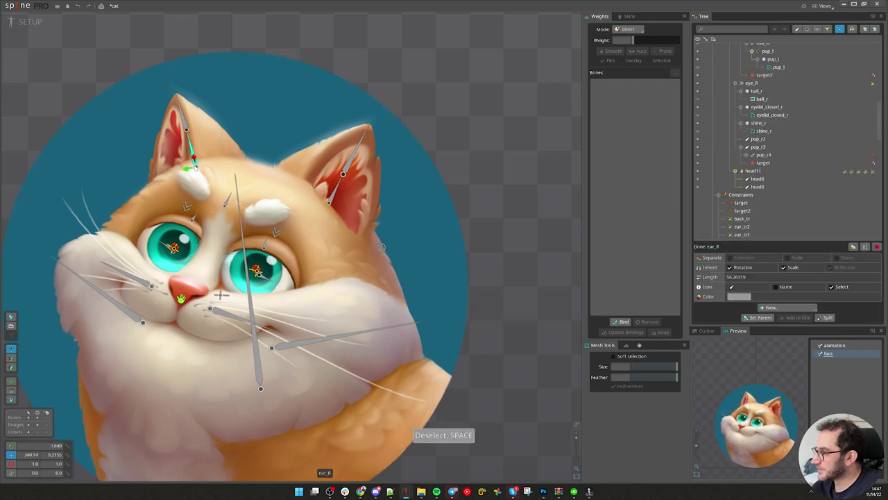
{"action": "scroll", "coordinate": [763, 138], "scroll_direction": "down", "scroll_amount": 3}
{"action": "left_click", "coordinate": [741, 162]}
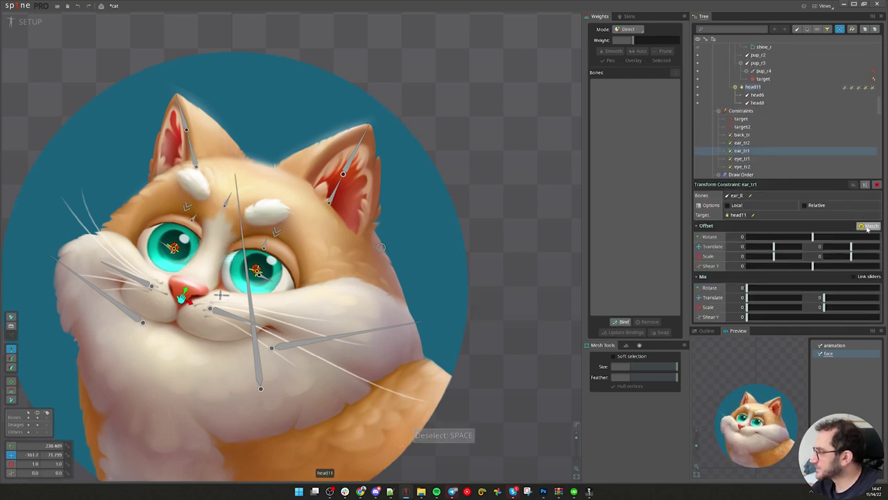
{"action": "left_click", "coordinate": [868, 226]}
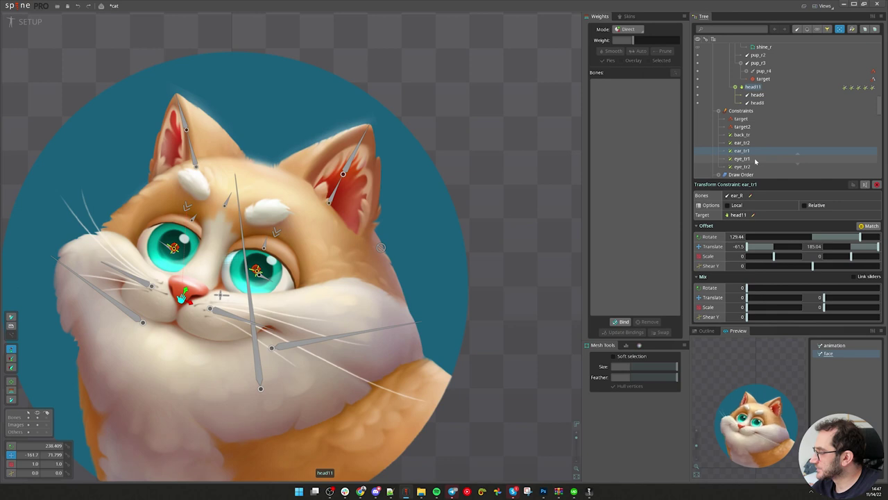
{"action": "left_click", "coordinate": [755, 159]}
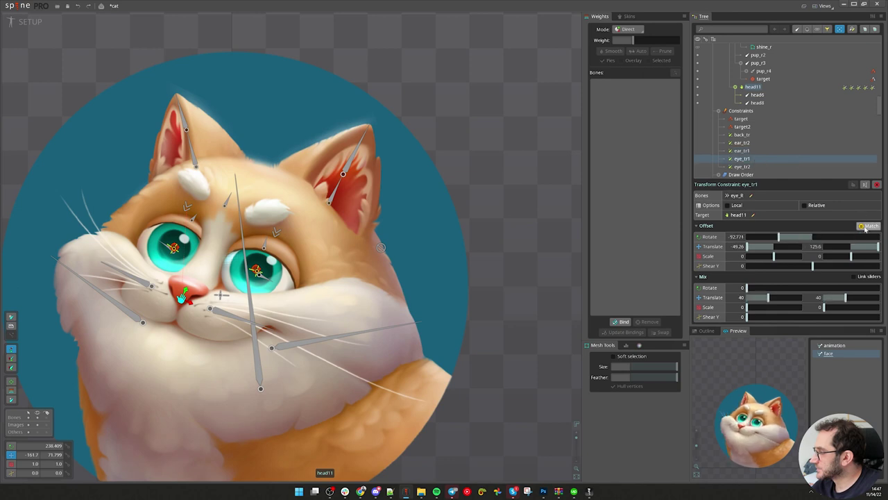
{"action": "left_click", "coordinate": [742, 158]}
In Animate mode, set the ear_tr1 constraint's translate mix to -10 on both axes at frame 0 of the face animation
{"action": "left_click", "coordinate": [30, 22]}
{"action": "key", "text": "space"}
{"action": "left_click", "coordinate": [189, 104]}
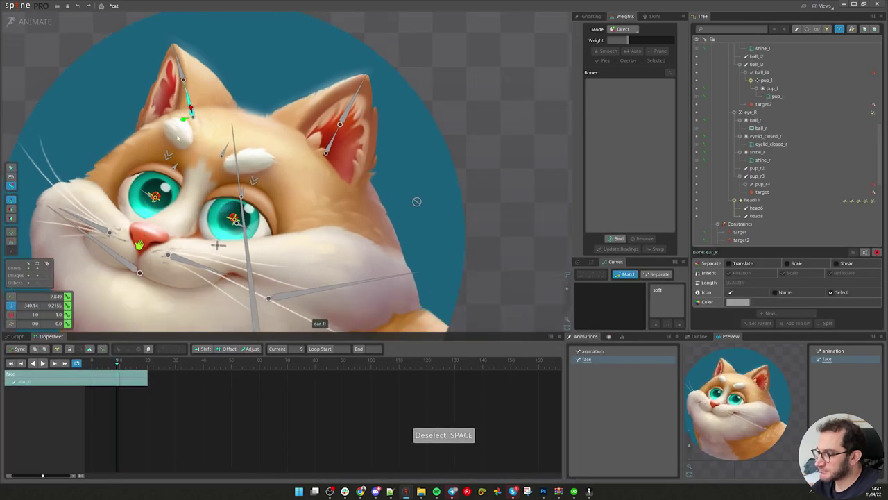
{"action": "left_click_drag", "start_coordinate": [109, 372], "coordinate": [91, 370]}
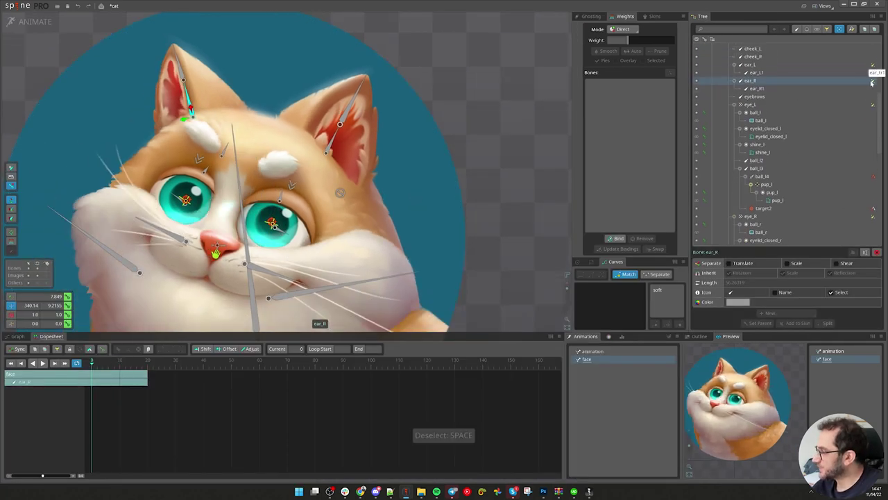
{"action": "scroll", "coordinate": [465, 268], "scroll_direction": "down", "scroll_amount": 2}
{"action": "left_click_drag", "start_coordinate": [465, 267], "coordinate": [440, 236]}
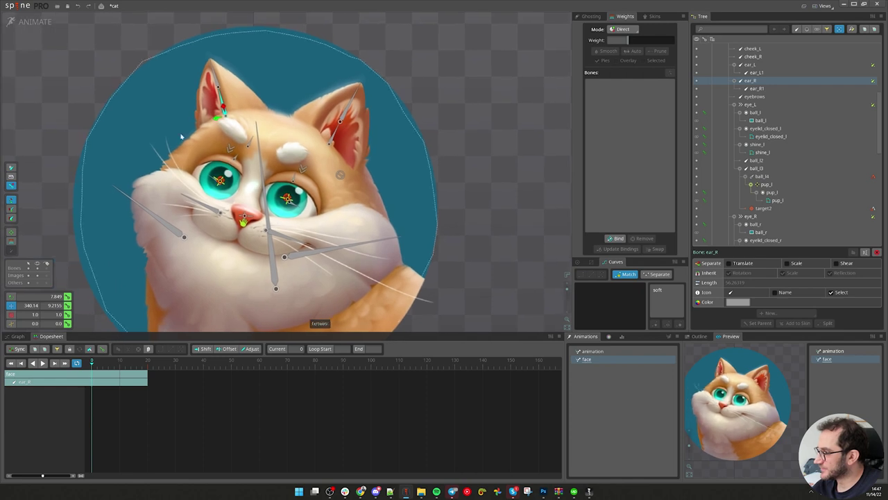
{"action": "left_click", "coordinate": [874, 82]}
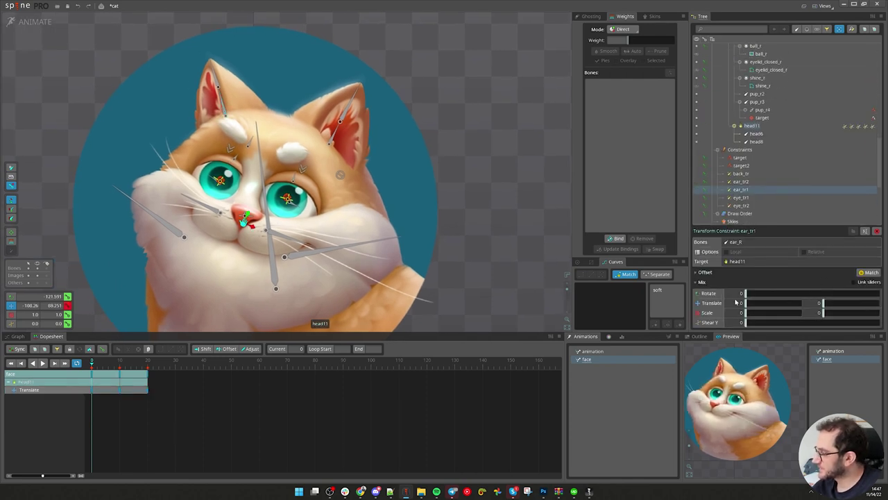
{"action": "key", "text": "Tab"}
{"action": "type", "text": "-"}
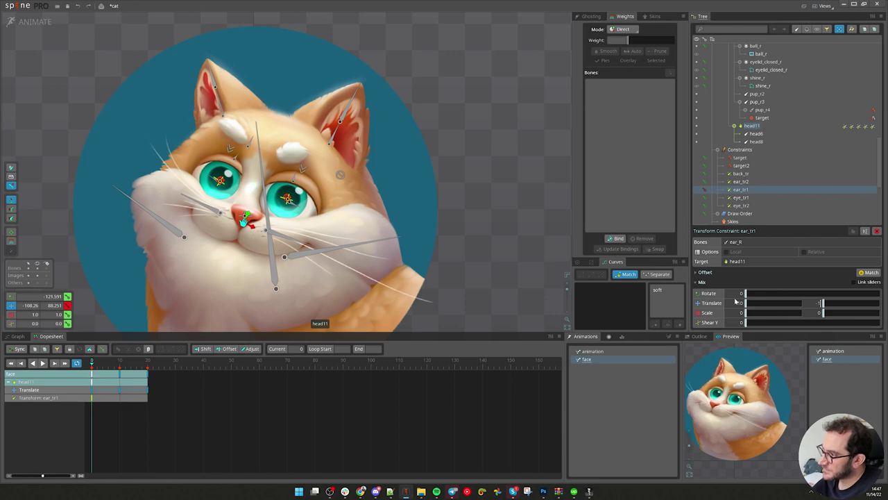
Set the translate mix of the ear_L bone's ear_tr2 constraint to -10 on both axes at frame 0
{"action": "left_click", "coordinate": [338, 133]}
{"action": "left_click", "coordinate": [872, 81]}
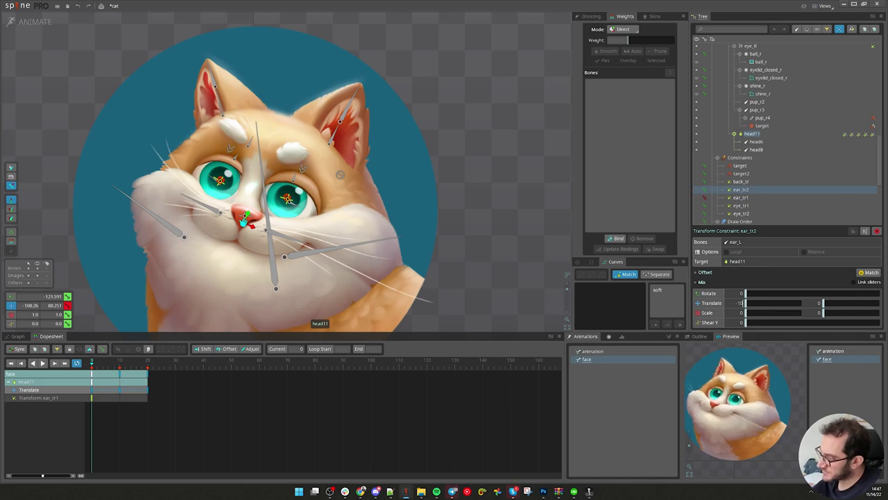
{"action": "key", "text": "Return"}
{"action": "type", "text": "-10"}
{"action": "key", "text": "Return"}
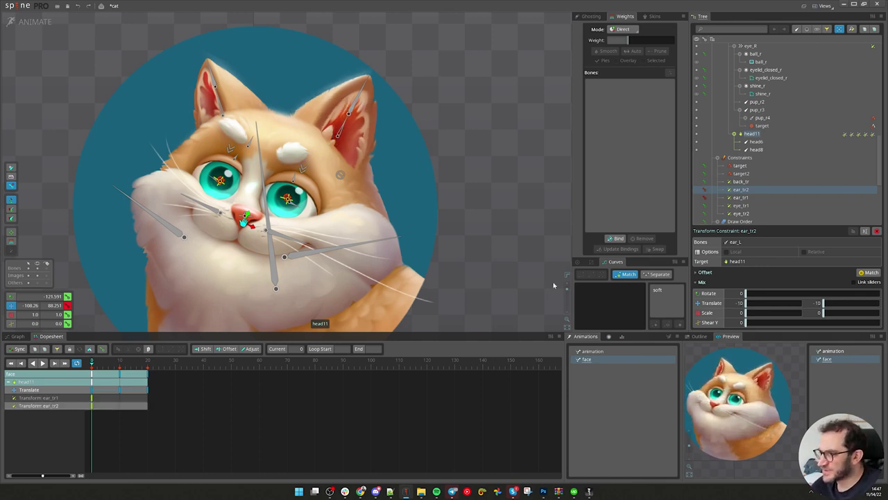
Play the face animation, select the head mesh Layer 35 and bind the back_head bone to it in Setup mode
{"action": "key", "text": "d"}
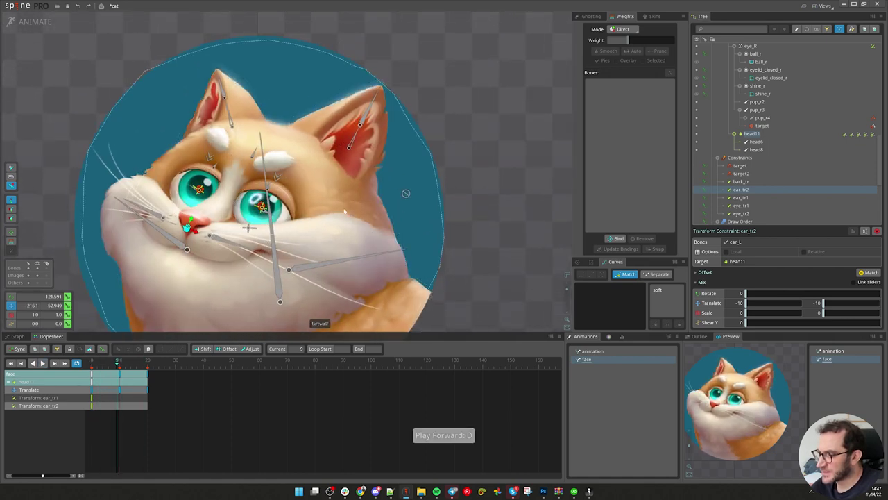
{"action": "left_click", "coordinate": [343, 240]}
{"action": "left_click", "coordinate": [324, 242]}
{"action": "key", "text": "g"}
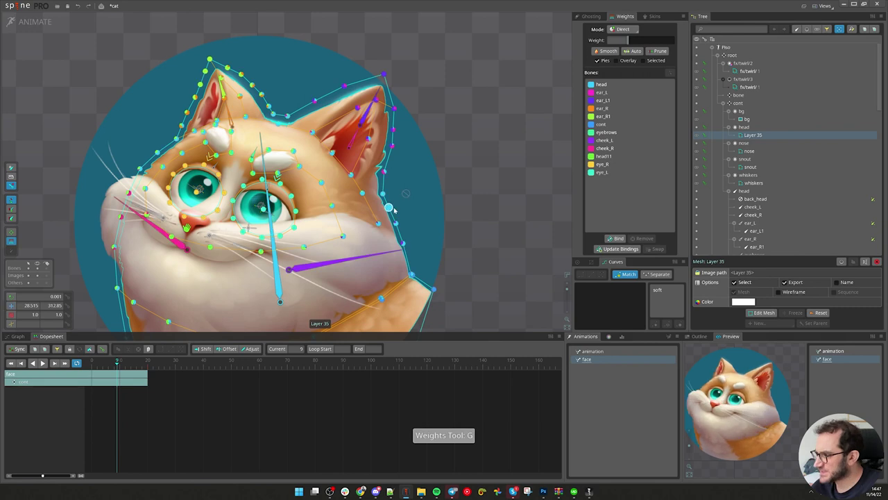
{"action": "left_click", "coordinate": [41, 22]}
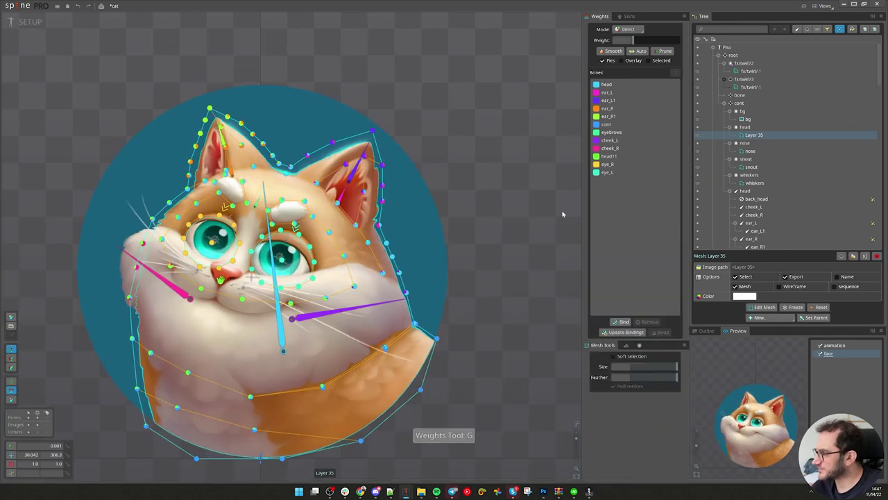
{"action": "left_click", "coordinate": [619, 322]}
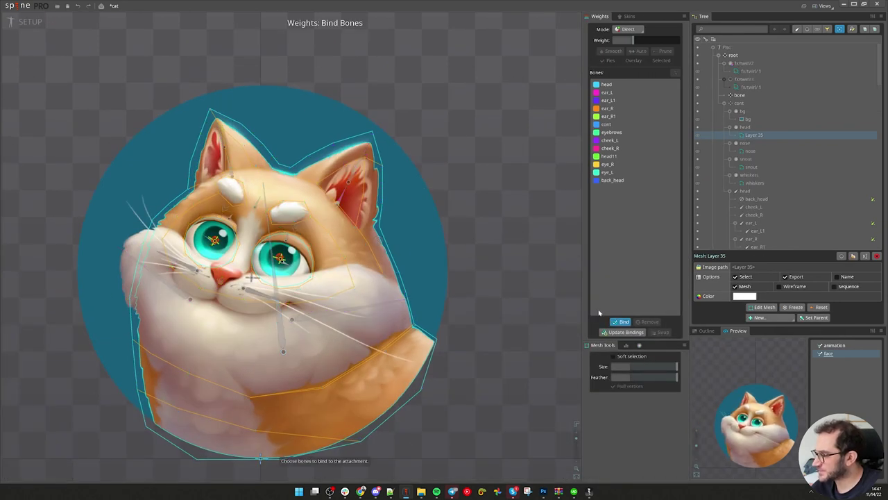
{"action": "left_click", "coordinate": [620, 321]}
In Animate mode, add about 5 to 12% back_head weight to Layer 35's outline vertices beside the cheek and between the ears
{"action": "left_click", "coordinate": [23, 25]}
{"action": "key", "text": "d"}
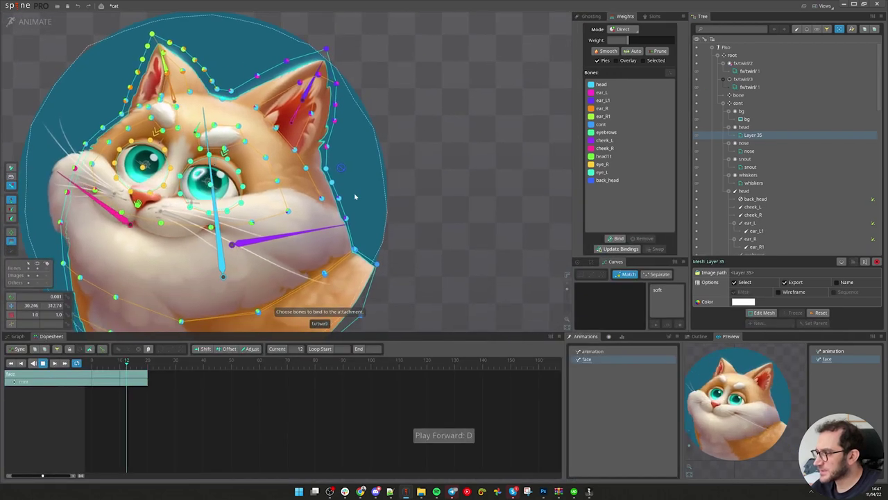
{"action": "left_click", "coordinate": [326, 168]}
{"action": "left_click_drag", "start_coordinate": [326, 168], "coordinate": [338, 199]}
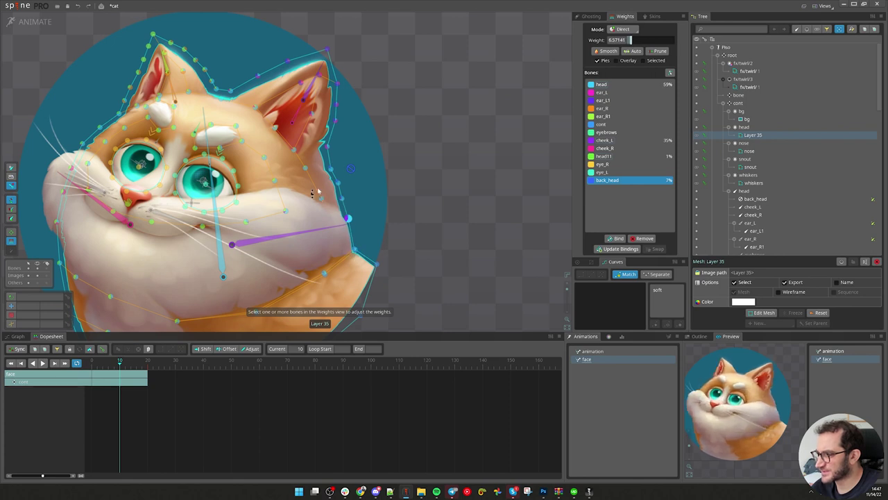
{"action": "left_click", "coordinate": [242, 92]}
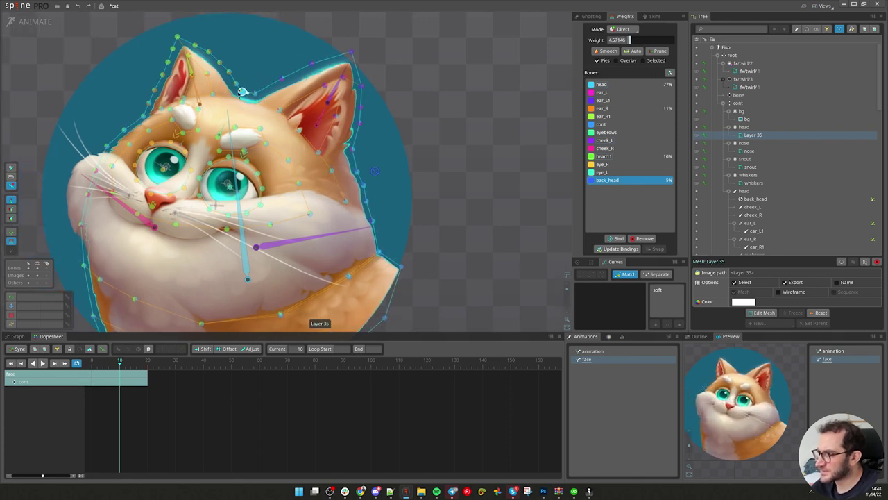
{"action": "scroll", "coordinate": [269, 93], "scroll_direction": "up", "scroll_amount": 3}
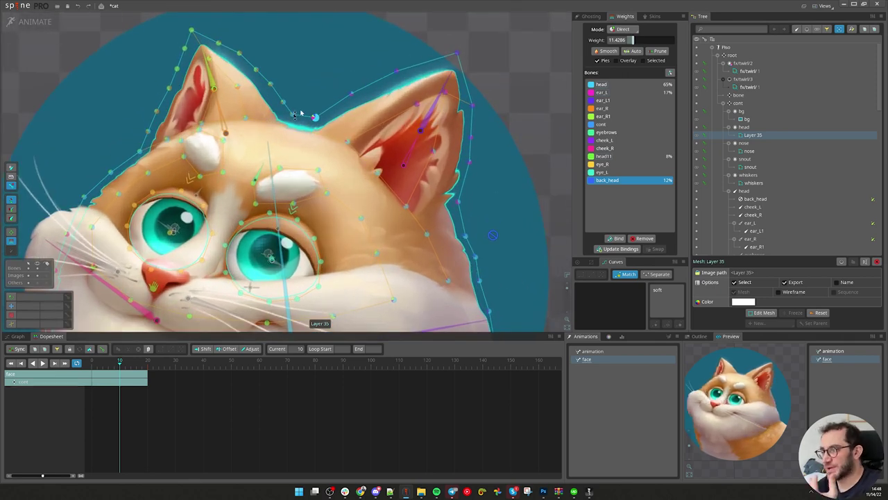
Adjust the head bone's weight to about 81% on the Layer 35 outline vertex below the ear_R side
{"action": "scroll", "coordinate": [304, 180], "scroll_direction": "down", "scroll_amount": 4}
{"action": "left_click_drag", "start_coordinate": [312, 302], "coordinate": [276, 232]}
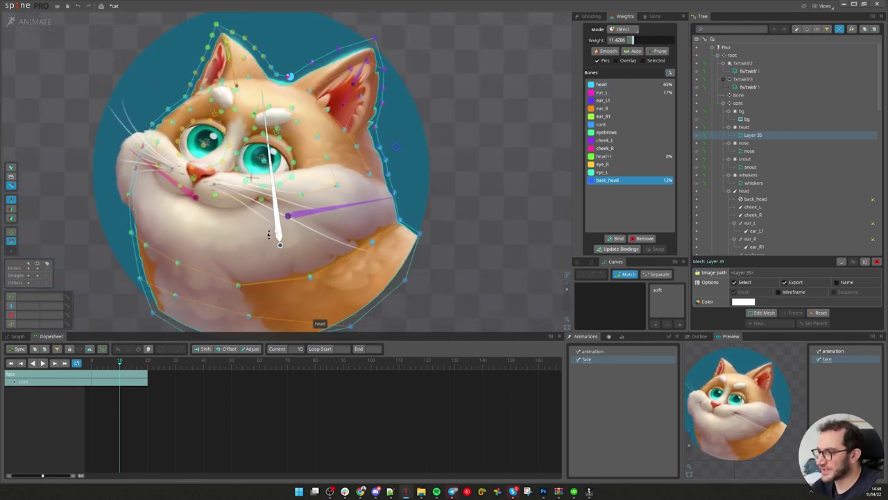
{"action": "left_click", "coordinate": [273, 231]}
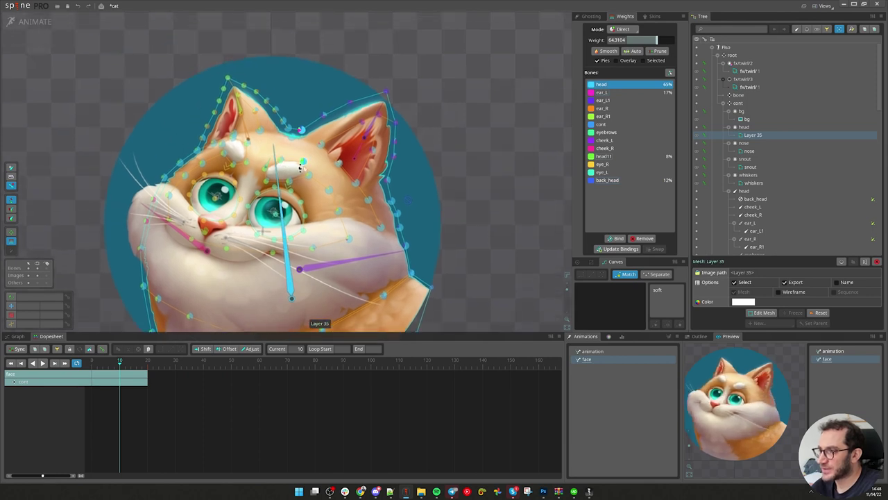
{"action": "scroll", "coordinate": [267, 156], "scroll_direction": "up", "scroll_amount": 3}
{"action": "scroll", "coordinate": [262, 151], "scroll_direction": "up", "scroll_amount": 1}
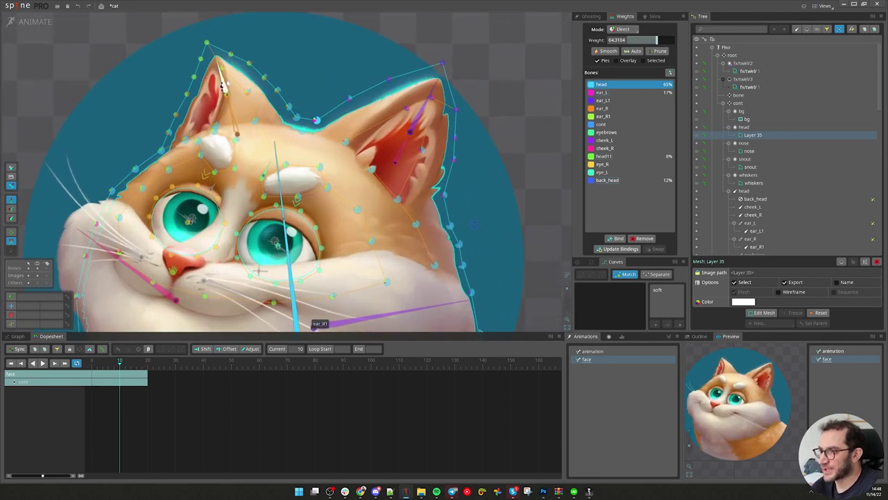
{"action": "mouse_move", "coordinate": [236, 142]}
{"action": "left_mouse_down"}
{"action": "mouse_move", "coordinate": [212, 145]}
{"action": "mouse_move", "coordinate": [231, 127]}
{"action": "mouse_move", "coordinate": [222, 161]}
{"action": "mouse_move", "coordinate": [206, 126]}
{"action": "left_mouse_up"}
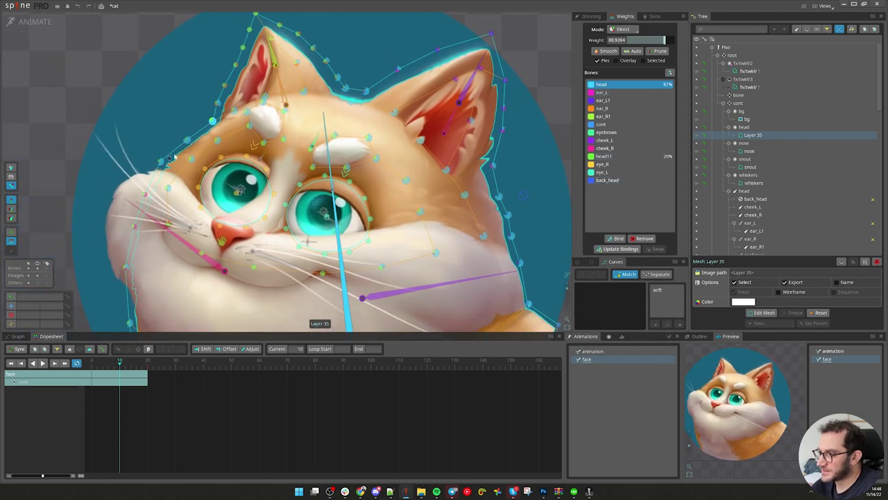
Raise the head bone's weight to about 10 to 20% on the snout mesh's outline vertices around the cheek_R side
{"action": "mouse_move", "coordinate": [145, 194]}
{"action": "left_mouse_down"}
{"action": "mouse_move", "coordinate": [168, 152]}
{"action": "mouse_move", "coordinate": [170, 249]}
{"action": "mouse_move", "coordinate": [198, 224]}
{"action": "left_mouse_up"}
{"action": "left_click", "coordinate": [193, 208]}
{"action": "left_click_drag", "start_coordinate": [165, 92], "coordinate": [188, 80]}
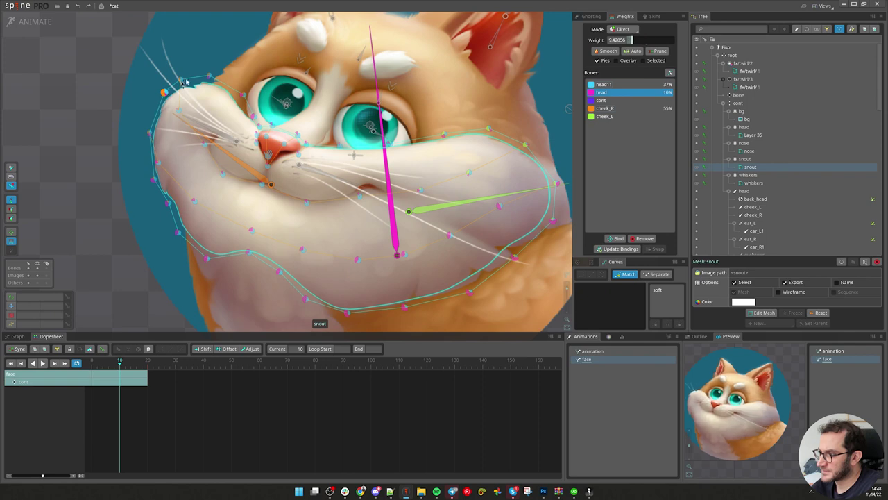
Near frame 2, add about 15% back_head weight to the Layer 35 vertices just below the ear_L bone
{"action": "left_click_drag", "start_coordinate": [317, 129], "coordinate": [97, 197]}
{"action": "key", "text": "Left"}
{"action": "key", "text": "Left"}
{"action": "key", "text": "Left"}
{"action": "key", "text": "Left"}
{"action": "key", "text": "Left"}
{"action": "key", "text": "Left"}
{"action": "key", "text": "Left"}
{"action": "key", "text": "Left"}
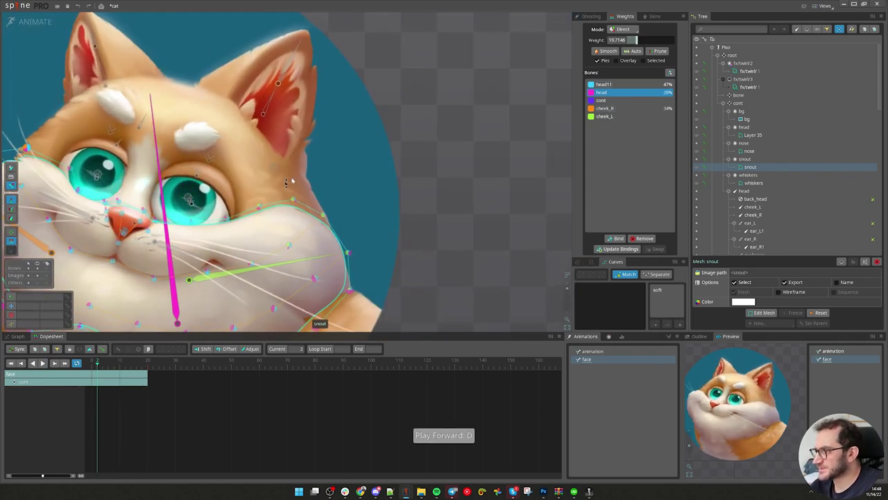
{"action": "left_click", "coordinate": [309, 188]}
{"action": "left_click", "coordinate": [314, 196]}
{"action": "left_click", "coordinate": [310, 175]}
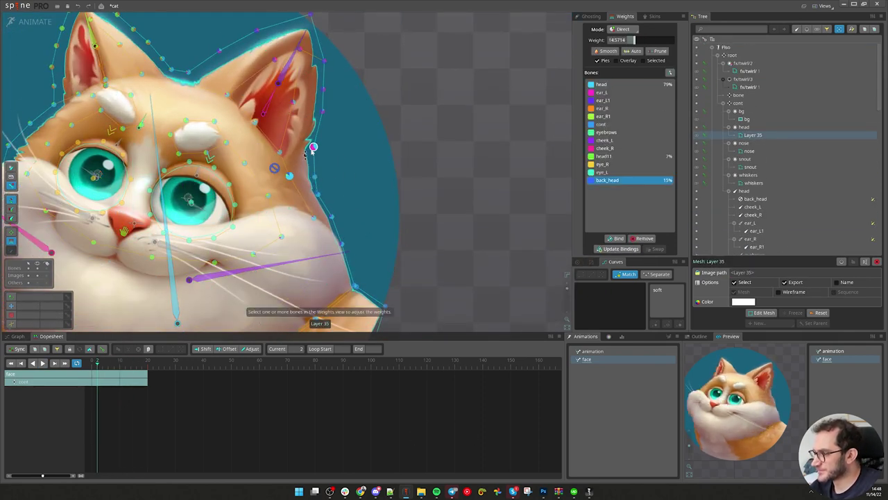
{"action": "left_click", "coordinate": [293, 103]}
{"action": "left_click_drag", "start_coordinate": [325, 213], "coordinate": [325, 146]}
Add about 4% back_head weight to Layer 35's edge vertices above the cheek_L side while previewing the face animation
{"action": "key", "text": "d"}
{"action": "left_click", "coordinate": [329, 148]}
{"action": "left_click", "coordinate": [290, 108]}
{"action": "key", "text": "d"}
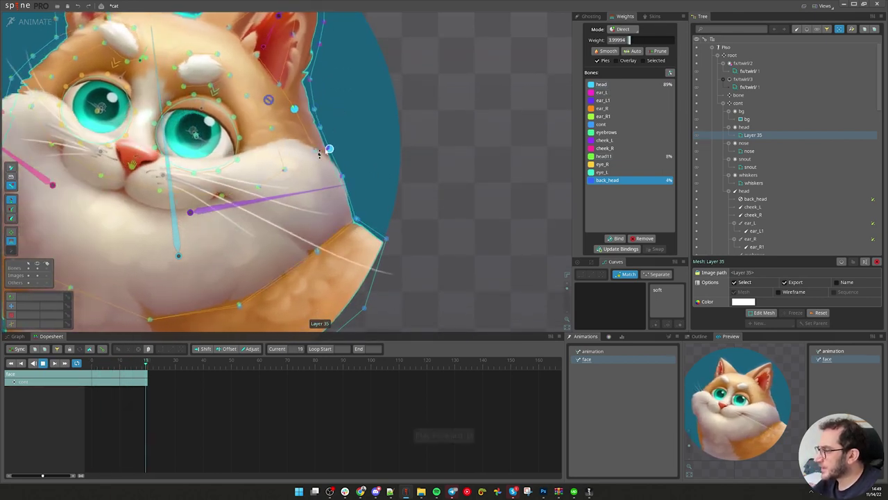
{"action": "scroll", "coordinate": [186, 131], "scroll_direction": "up", "scroll_amount": 2}
{"action": "key", "text": "d"}
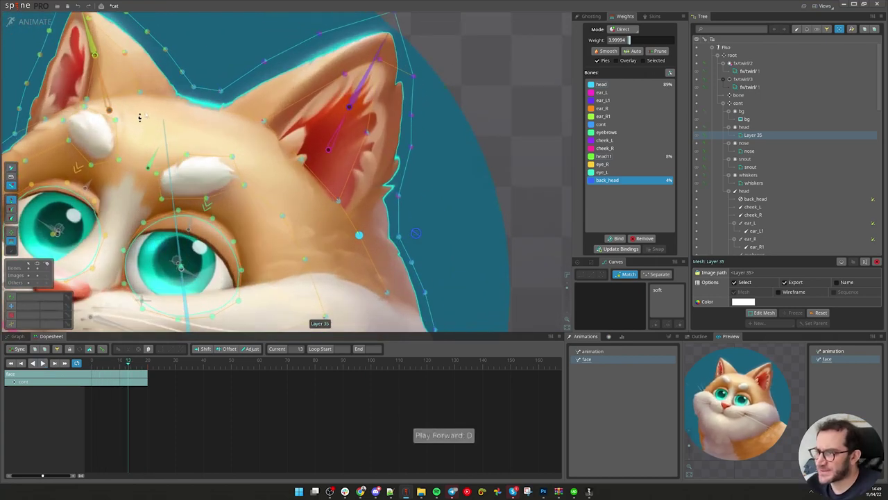
Examine the vertex and triangle layout of the Layer 35 head mesh and its bone weights in Setup mode
{"action": "left_click", "coordinate": [32, 21]}
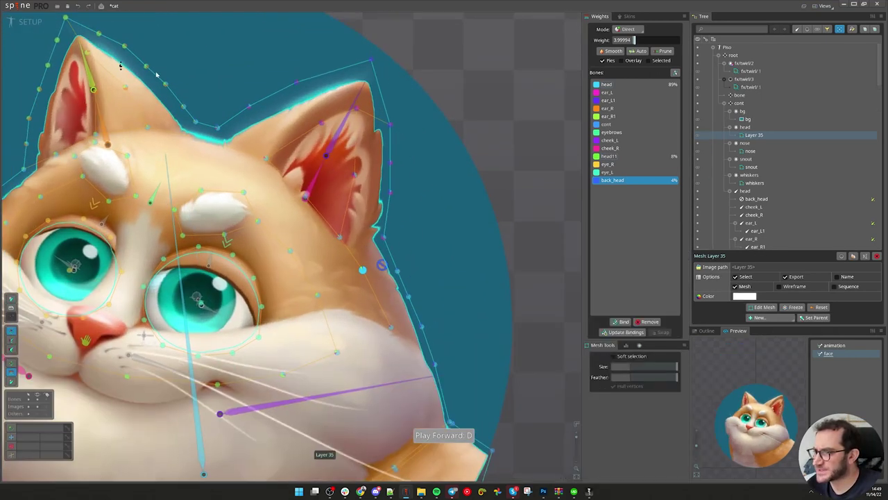
{"action": "left_click", "coordinate": [761, 308]}
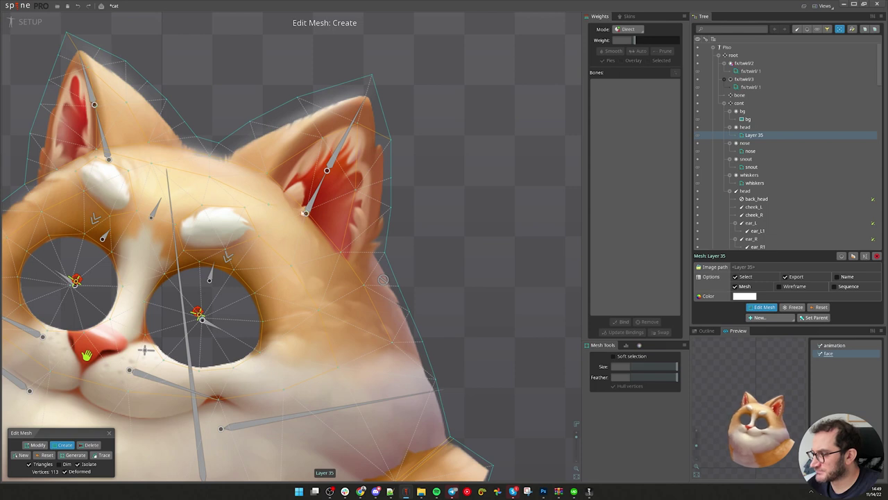
{"action": "key", "text": "Escape"}
{"action": "scroll", "coordinate": [292, 279], "scroll_direction": "down", "scroll_amount": 2}
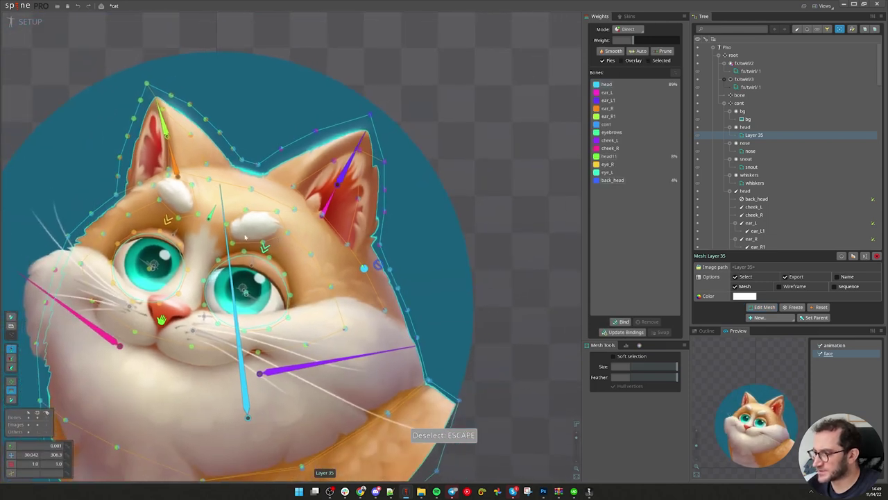
{"action": "scroll", "coordinate": [304, 256], "scroll_direction": "up", "scroll_amount": 1}
{"action": "key", "text": "g"}
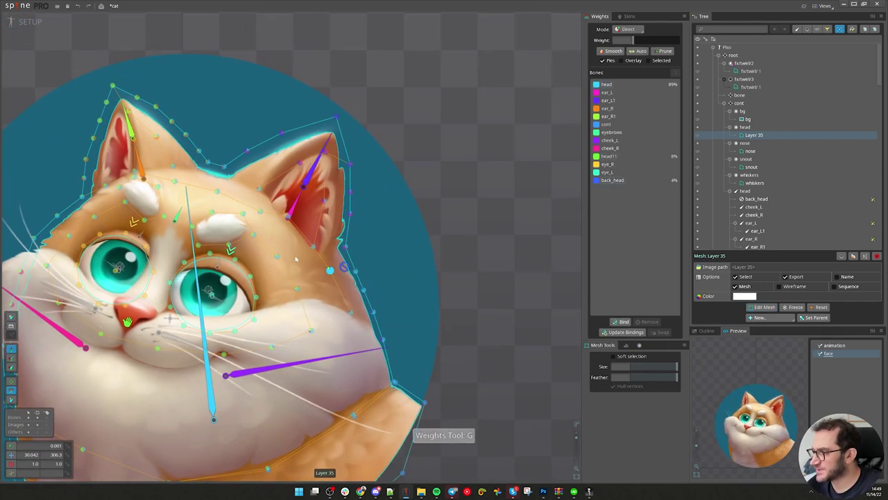
{"action": "scroll", "coordinate": [287, 266], "scroll_direction": "down", "scroll_amount": 1}
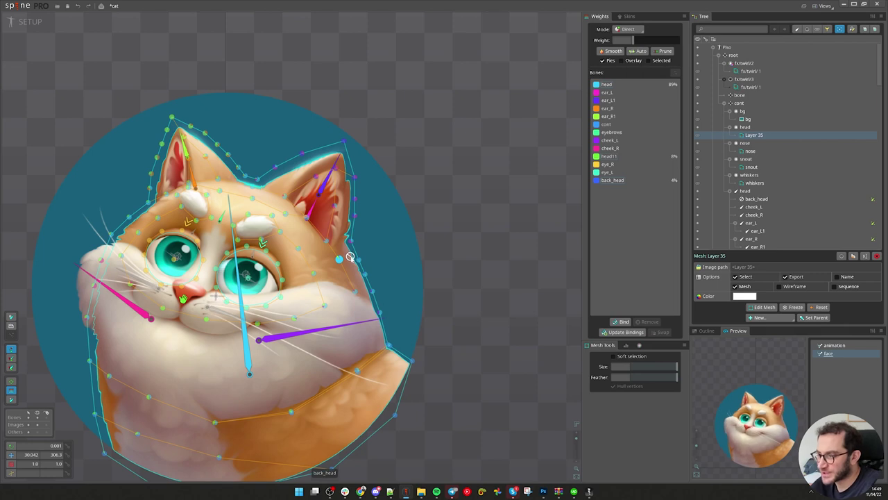
{"action": "scroll", "coordinate": [227, 172], "scroll_direction": "up", "scroll_amount": 1}
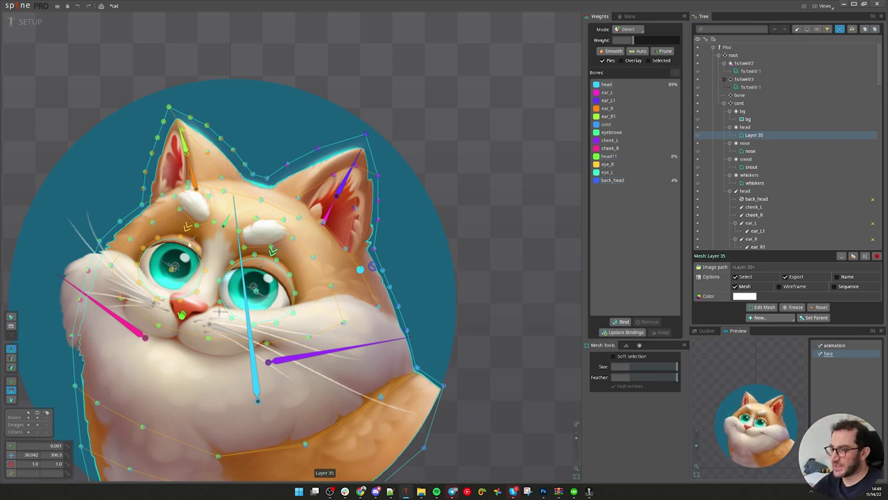
{"action": "left_click_drag", "start_coordinate": [346, 284], "coordinate": [336, 228]}
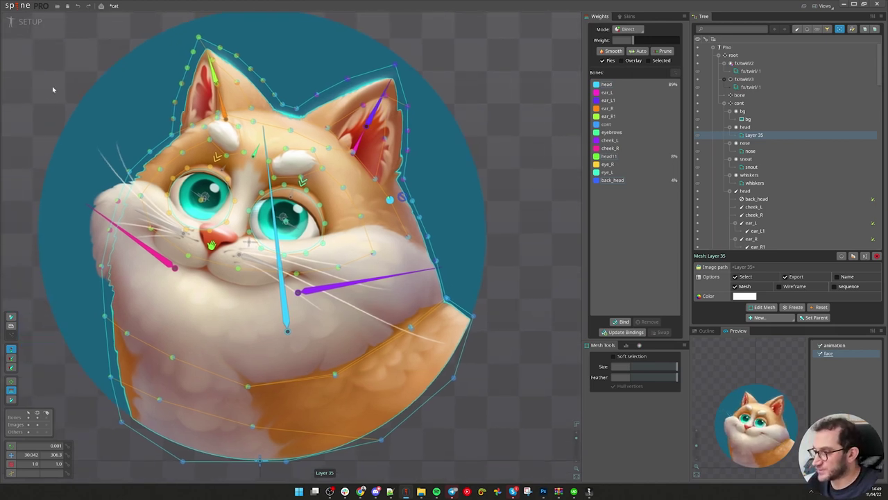
In Animate mode, raise the head11 bone's weight to about 27% on the Layer 35 vertex beside the eye_L side during playback
{"action": "left_click", "coordinate": [30, 22]}
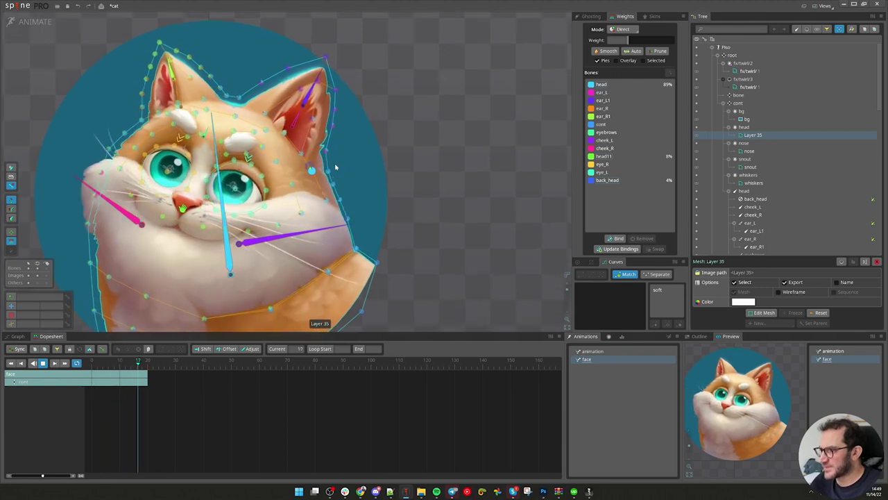
{"action": "key", "text": "d"}
{"action": "left_click", "coordinate": [178, 209]}
{"action": "key", "text": "d"}
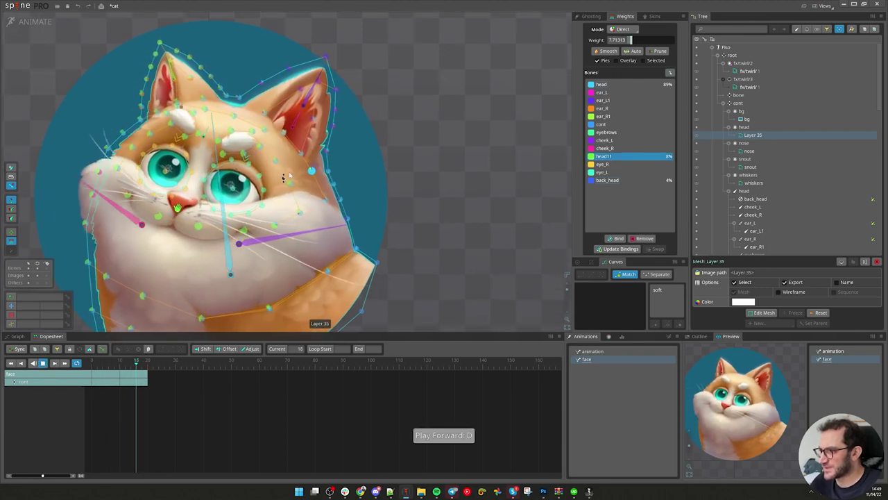
{"action": "key", "text": "d"}
{"action": "left_click", "coordinate": [276, 161]}
{"action": "key", "text": "d"}
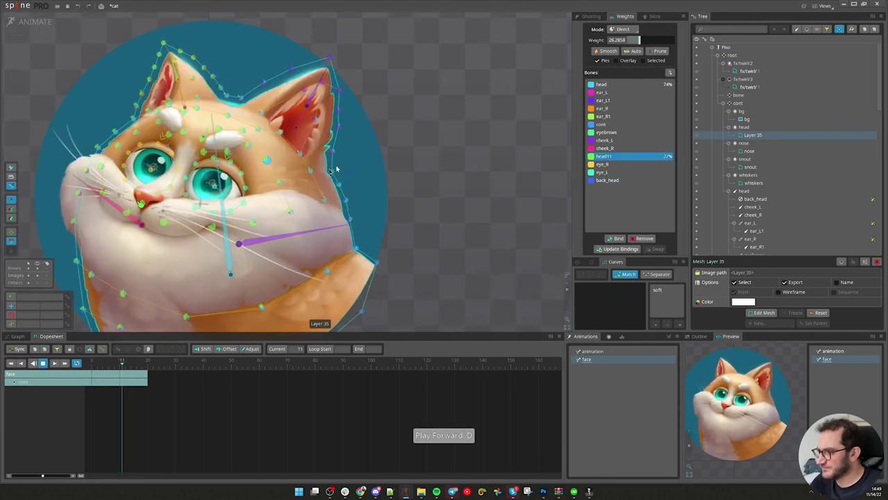
Select the eyebrows bone and key its translation at frames 10 and 0 of the face animation
{"action": "key", "text": "space"}
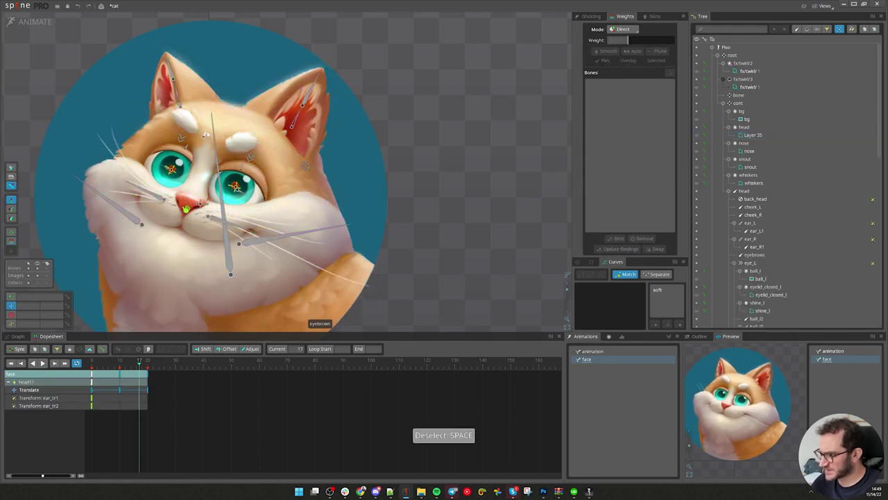
{"action": "left_click", "coordinate": [186, 207]}
{"action": "key", "text": "ctrl+z"}
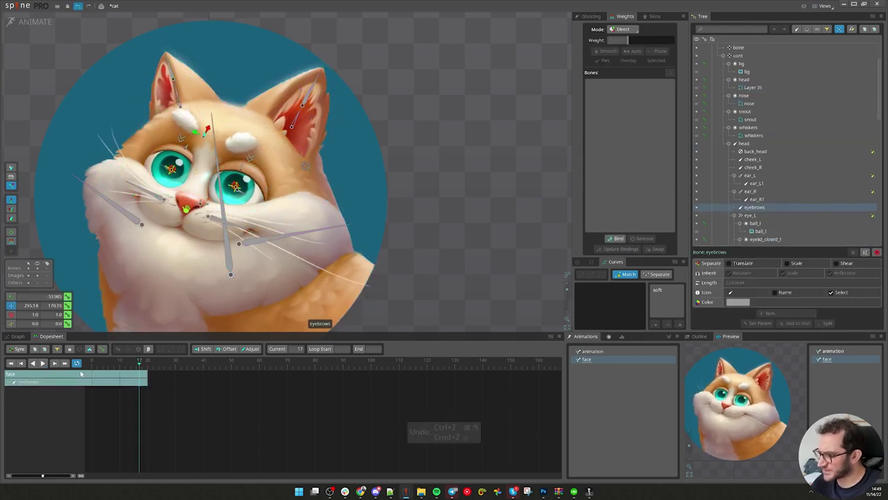
{"action": "left_click", "coordinate": [68, 306]}
{"action": "left_click", "coordinate": [120, 365]}
{"action": "left_click_drag", "start_coordinate": [442, 180], "coordinate": [434, 192]}
{"action": "left_click_drag", "start_coordinate": [120, 363], "coordinate": [92, 363]}
{"action": "left_click_drag", "start_coordinate": [498, 226], "coordinate": [510, 204]}
Copy the eyebrows bone's frame 0 key to frame 20
{"action": "left_click_drag", "start_coordinate": [100, 410], "coordinate": [100, 381]}
{"action": "key", "text": "ctrl+c"}
{"action": "left_click", "coordinate": [147, 361]}
{"action": "key", "text": "ctrl+v"}
At frame 20, rotate the cheek bones upward, cheek_L to about -69.4 and cheek_R to about 32.1
{"action": "left_click", "coordinate": [261, 233]}
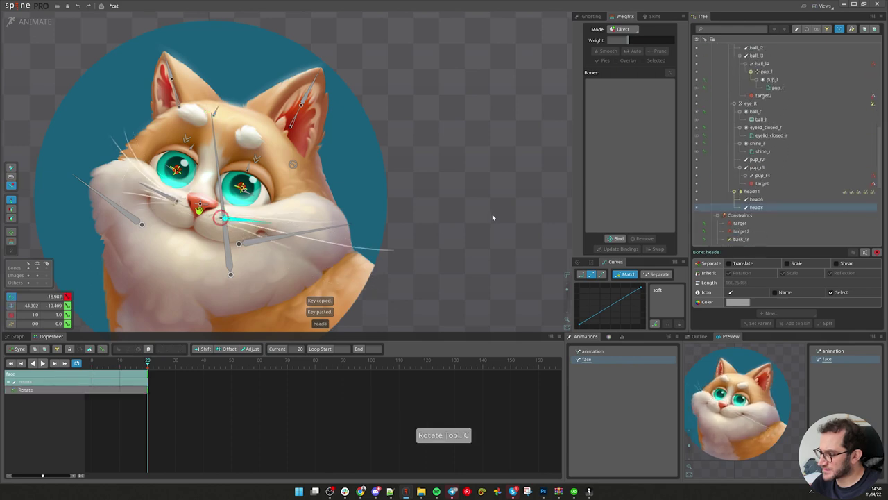
{"action": "key", "text": "c"}
{"action": "left_click_drag", "start_coordinate": [303, 236], "coordinate": [297, 217]}
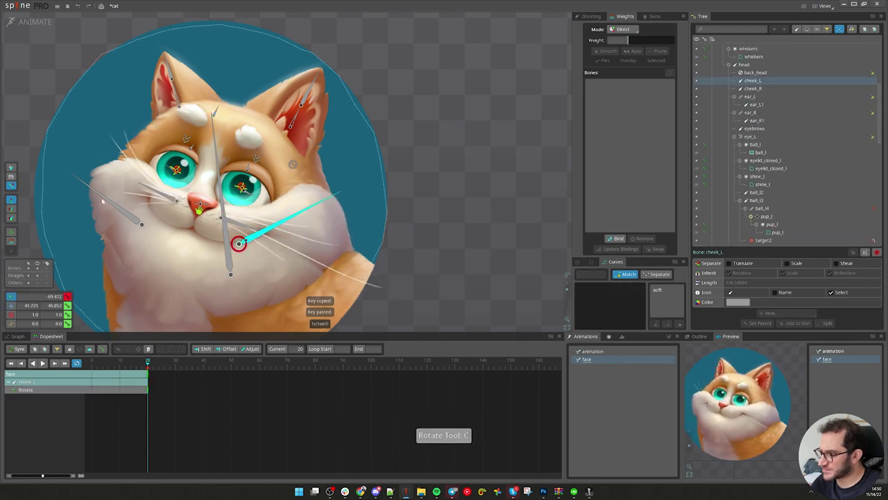
{"action": "left_click_drag", "start_coordinate": [96, 192], "coordinate": [103, 178]}
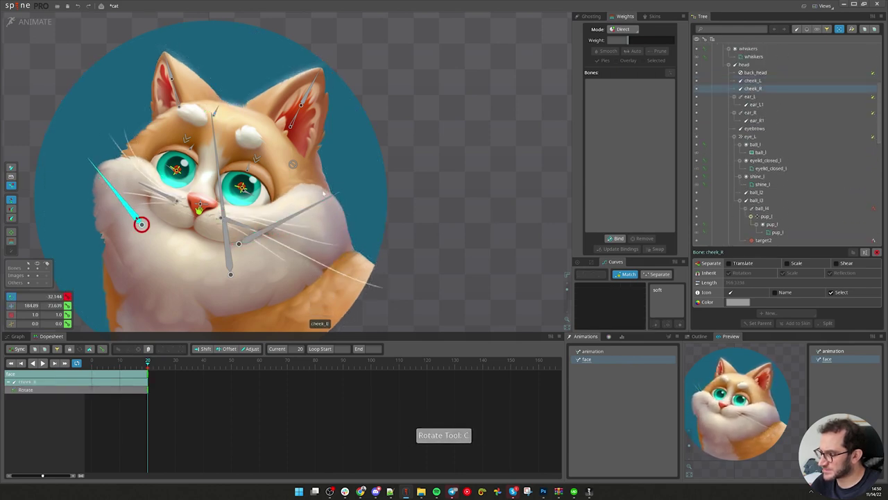
Pose both cheek bones lower at frame 10, apply Bezier curves to their rotation keys at frames 0, 10 and 20, and preview
{"action": "left_click", "coordinate": [291, 234], "text": "ctrl"}
{"action": "left_click", "coordinate": [118, 362]}
{"action": "left_click_drag", "start_coordinate": [118, 365], "coordinate": [121, 365]}
{"action": "scroll", "coordinate": [121, 365], "scroll_direction": "up", "scroll_amount": 1}
{"action": "key", "text": "ctrl+l"}
{"action": "key", "text": "b"}
{"action": "left_click_drag", "start_coordinate": [298, 236], "coordinate": [304, 248]}
{"action": "left_click_drag", "start_coordinate": [111, 209], "coordinate": [106, 219]}
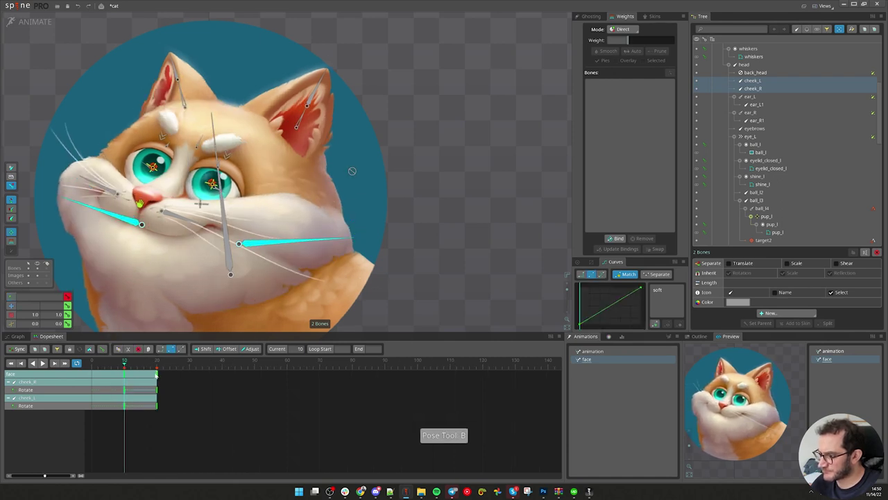
{"action": "left_click_drag", "start_coordinate": [219, 424], "coordinate": [85, 358]}
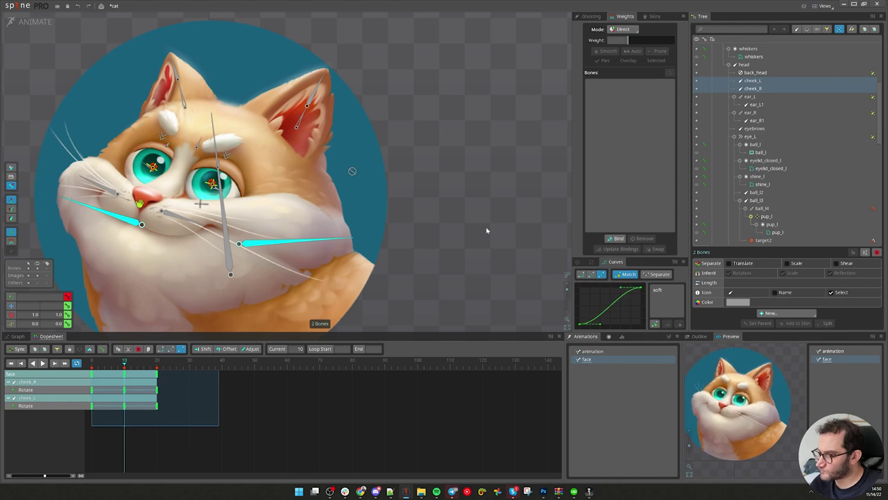
{"action": "key", "text": "d"}
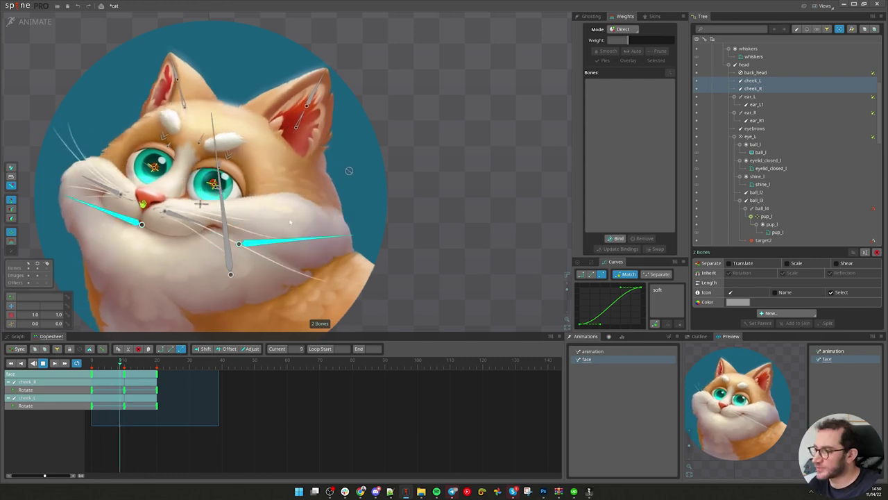
Select the eyelid bones ball_l2 and pup_r2 and key their translation at frame 0 of the face animation
{"action": "key", "text": "space"}
{"action": "left_click", "coordinate": [231, 167]}
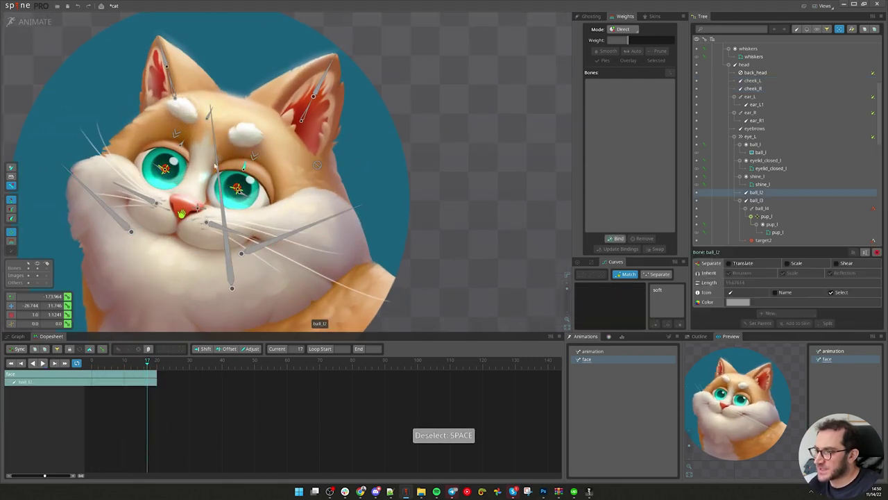
{"action": "left_click", "coordinate": [183, 144], "text": "ctrl"}
{"action": "left_click", "coordinate": [92, 360]}
{"action": "left_click", "coordinate": [68, 306]}
At frame 1, move ball_l2 and pup_r2 down to close both eyelids, rotating ball_l2 to about -168.9
{"action": "key", "text": "r"}
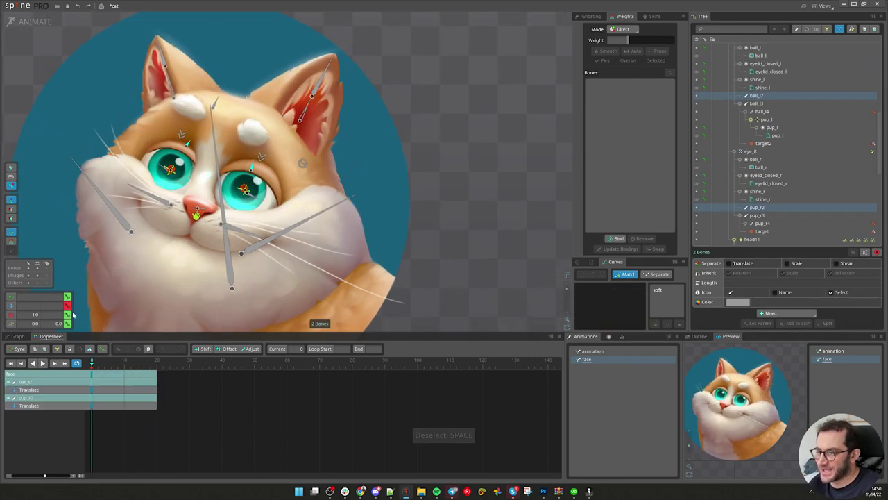
{"action": "left_click_drag", "start_coordinate": [252, 162], "coordinate": [231, 203]}
{"action": "key", "text": "space"}
{"action": "left_click", "coordinate": [231, 202]}
{"action": "key", "text": "v"}
{"action": "mouse_move", "coordinate": [477, 224]}
{"action": "left_mouse_down"}
{"action": "mouse_move", "coordinate": [490, 215]}
{"action": "mouse_move", "coordinate": [476, 195]}
{"action": "mouse_move", "coordinate": [480, 232]}
{"action": "mouse_move", "coordinate": [470, 232]}
{"action": "left_mouse_up"}
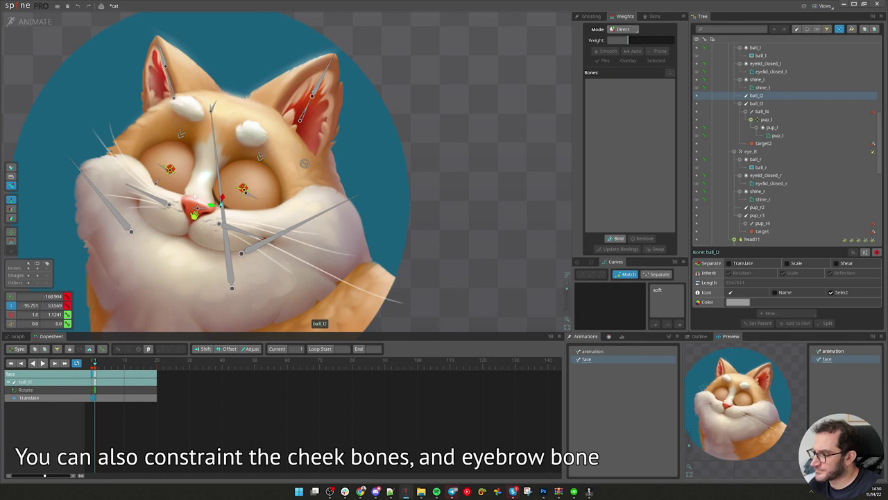
Copy the frame 0 keys of ball_l2 and pup_r2 to frame 5 and apply the soft curve preset to all their keys
{"action": "left_click", "coordinate": [157, 183], "text": "ctrl"}
{"action": "left_click", "coordinate": [92, 363]}
{"action": "scroll", "coordinate": [93, 368], "scroll_direction": "up", "scroll_amount": 1}
{"action": "left_click", "coordinate": [92, 374]}
{"action": "key", "text": "ctrl+c"}
{"action": "left_click", "coordinate": [111, 364]}
{"action": "key", "text": "ctrl+v"}
{"action": "left_click_drag", "start_coordinate": [144, 378], "coordinate": [88, 418]}
{"action": "left_click", "coordinate": [666, 293]}
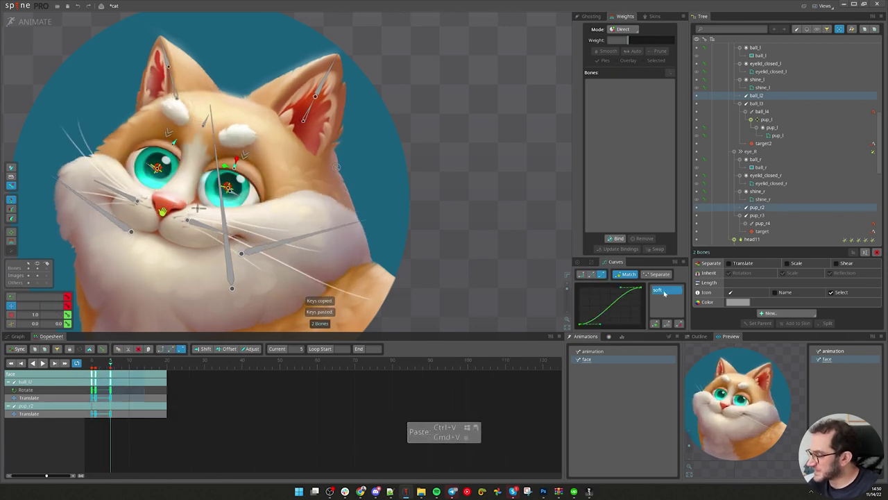
Scrub between frames 0 and 5 to examine the eyelid blink up close
{"action": "left_click_drag", "start_coordinate": [222, 265], "coordinate": [305, 308]}
{"action": "scroll", "coordinate": [305, 308], "scroll_direction": "up", "scroll_amount": 3}
{"action": "left_click_drag", "start_coordinate": [99, 368], "coordinate": [84, 368]}
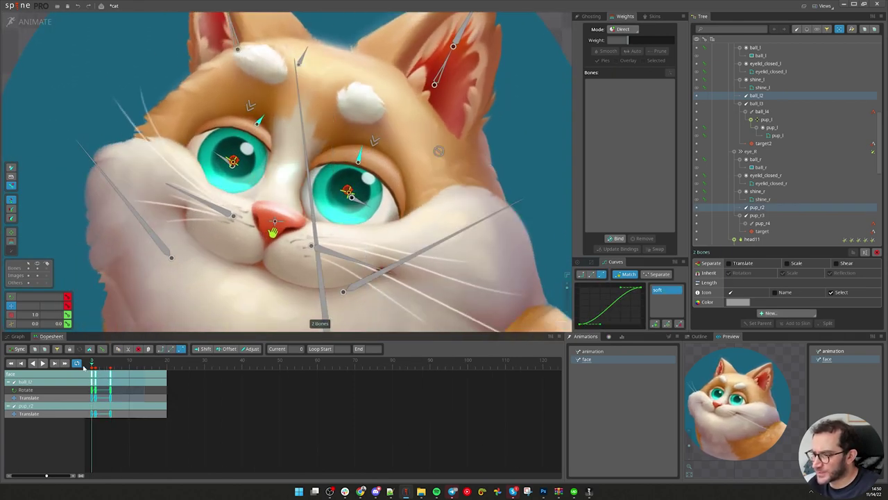
{"action": "key", "text": "r"}
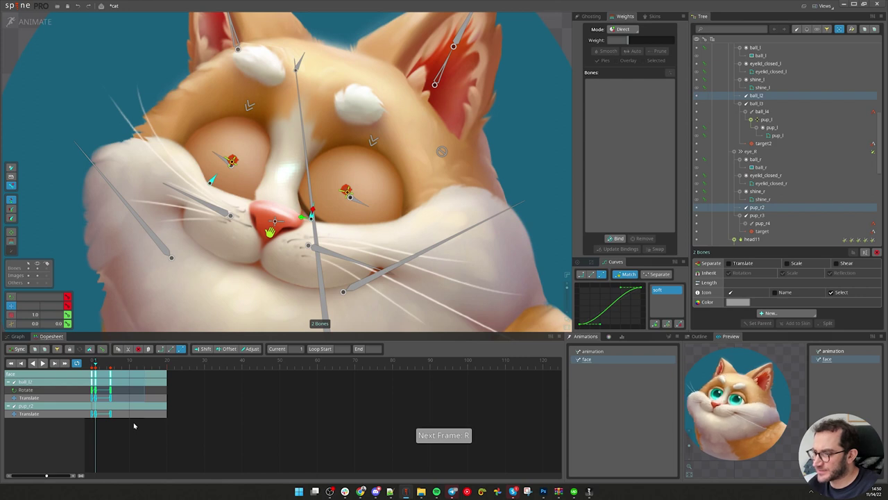
{"action": "left_click", "coordinate": [109, 363]}
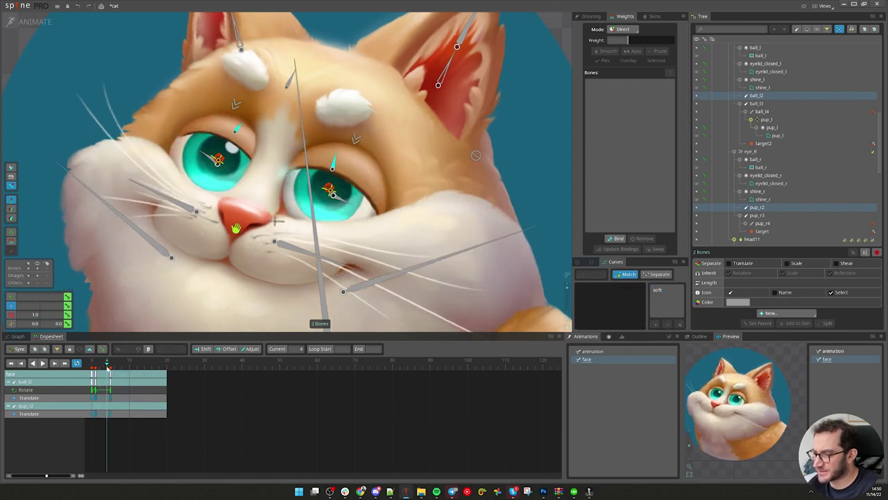
{"action": "left_click_drag", "start_coordinate": [110, 367], "coordinate": [82, 369]}
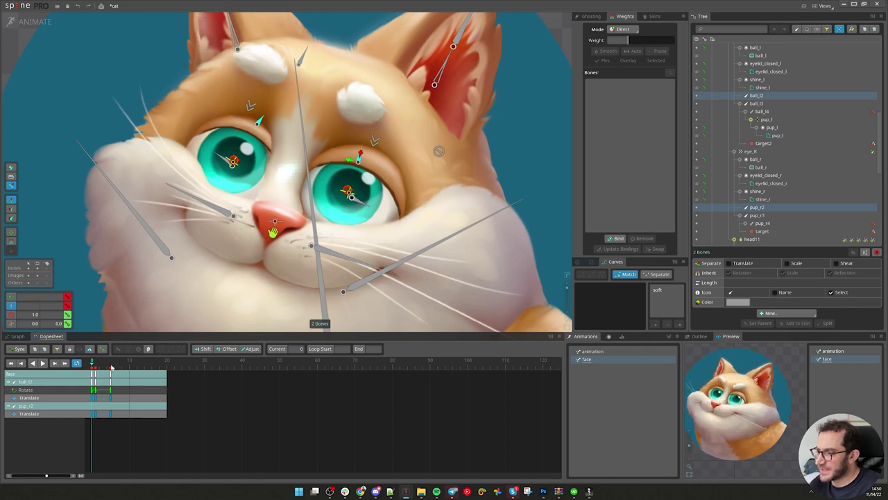
Select the bones ball_l3 and pup_r3 and key their translation at frames 1 and 0
{"action": "key", "text": "r"}
{"action": "left_click", "coordinate": [333, 202]}
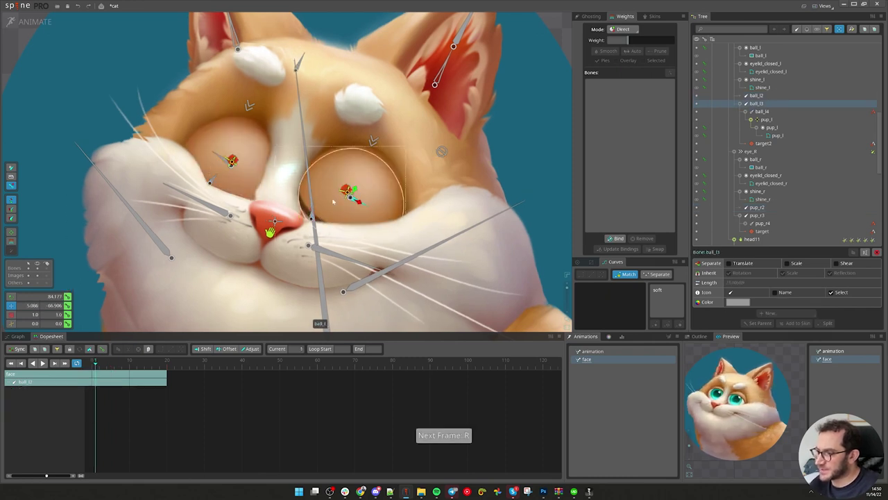
{"action": "left_click", "coordinate": [223, 161], "text": "ctrl"}
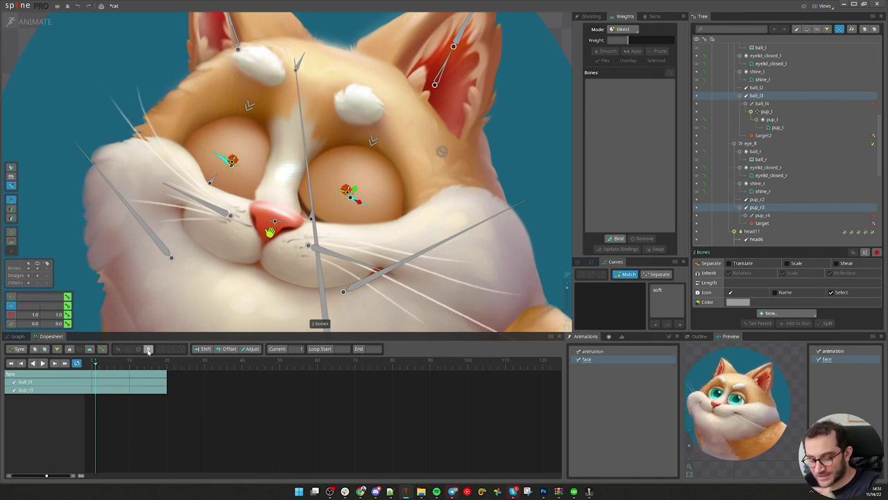
{"action": "left_click", "coordinate": [67, 305]}
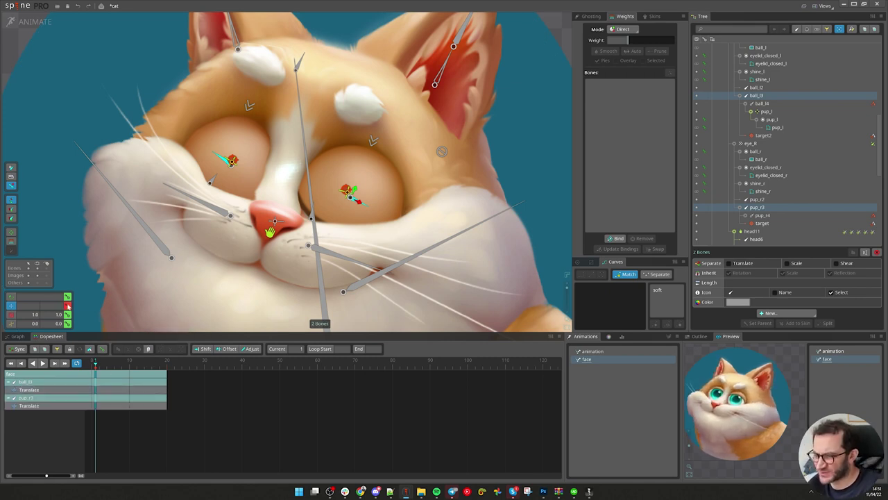
{"action": "key", "text": "Right"}
{"action": "key", "text": "Left"}
{"action": "key", "text": "Left"}
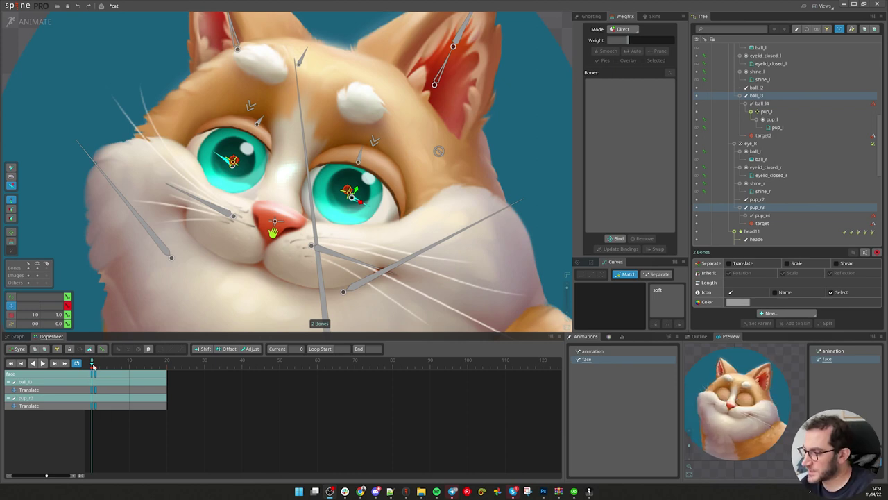
{"action": "left_click_drag", "start_coordinate": [92, 364], "coordinate": [97, 367]}
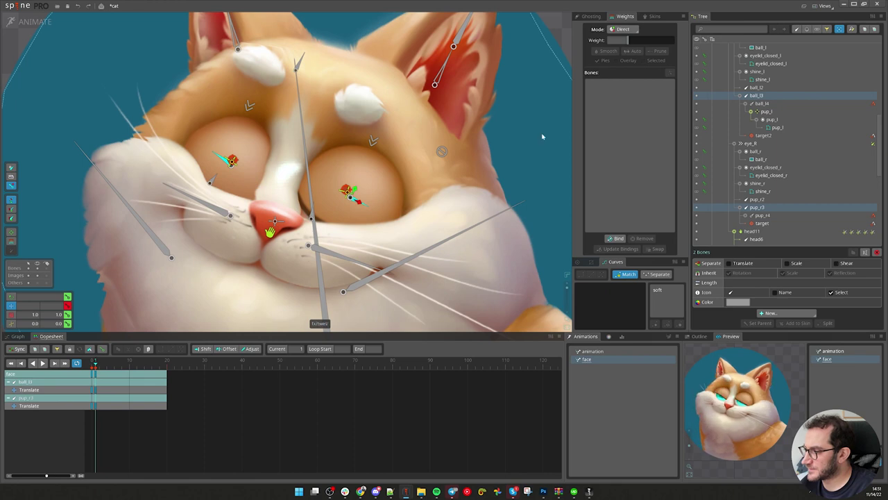
{"action": "key", "text": "space"}
{"action": "left_click", "coordinate": [542, 140]}
{"action": "key", "text": "space"}
{"action": "left_click", "coordinate": [348, 198]}
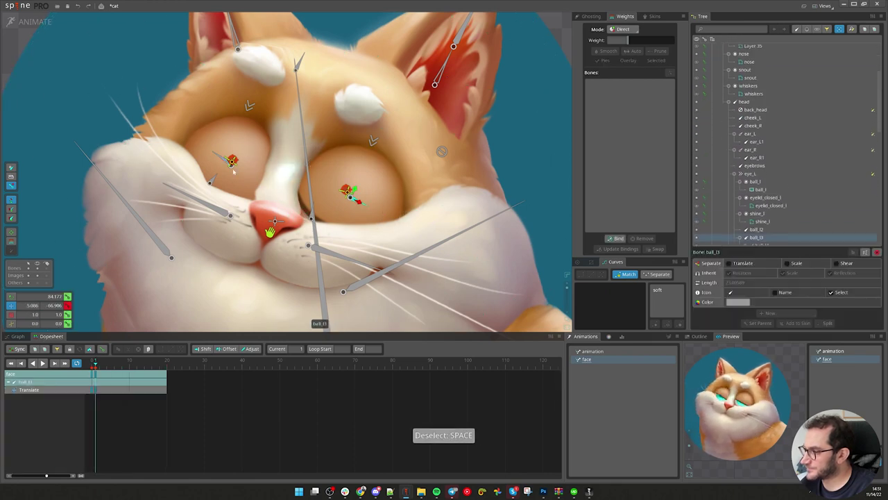
{"action": "left_click", "coordinate": [233, 154], "text": "ctrl"}
{"action": "key", "text": "ctrl+z"}
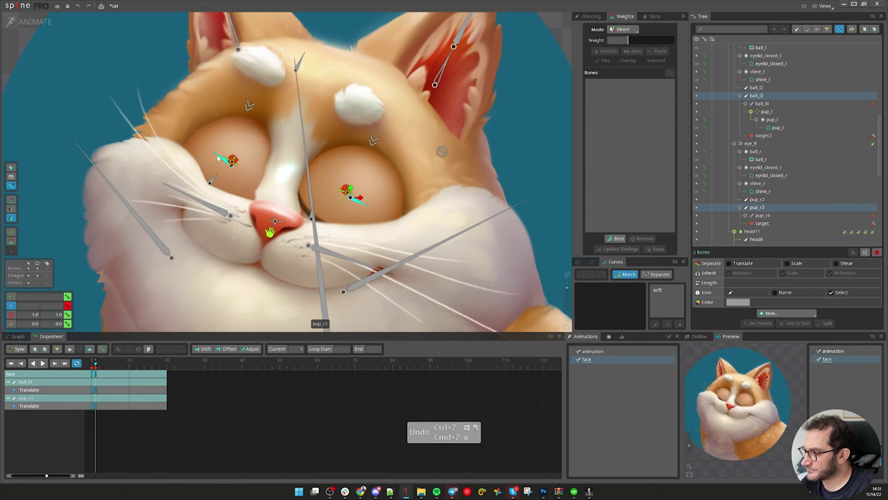
Paste the copied translation keys of ball_l3 and pup_r3 at frame 4 and select all their keys for Bezier curves
{"action": "left_click", "coordinate": [95, 366]}
{"action": "key", "text": "ctrl+c"}
{"action": "left_click", "coordinate": [106, 366]}
{"action": "left_click", "coordinate": [99, 364]}
{"action": "key", "text": "ctrl+v"}
{"action": "mouse_move", "coordinate": [98, 365]}
{"action": "left_mouse_down"}
{"action": "mouse_move", "coordinate": [111, 375]}
{"action": "mouse_move", "coordinate": [91, 375]}
{"action": "left_mouse_up"}
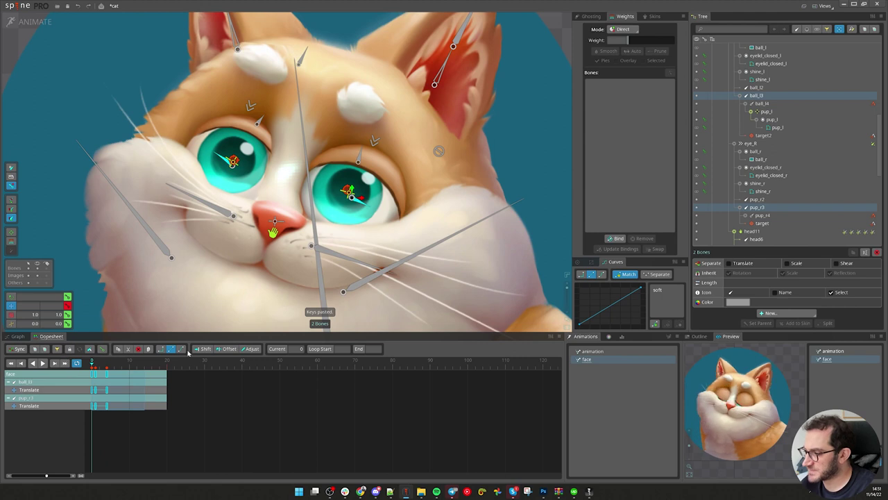
Play the face animation to check the blink with the whole cat in view, and activate the animation named animation
{"action": "key", "text": "d"}
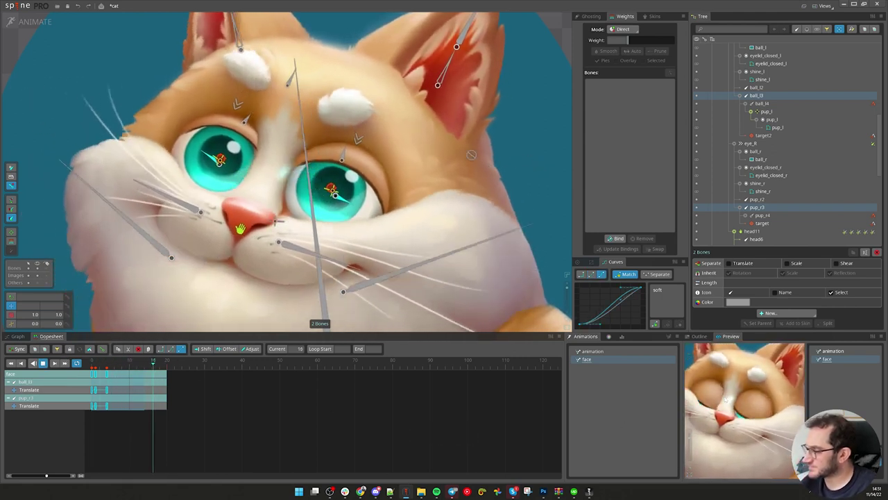
{"action": "scroll", "coordinate": [213, 159], "scroll_direction": "down", "scroll_amount": 5}
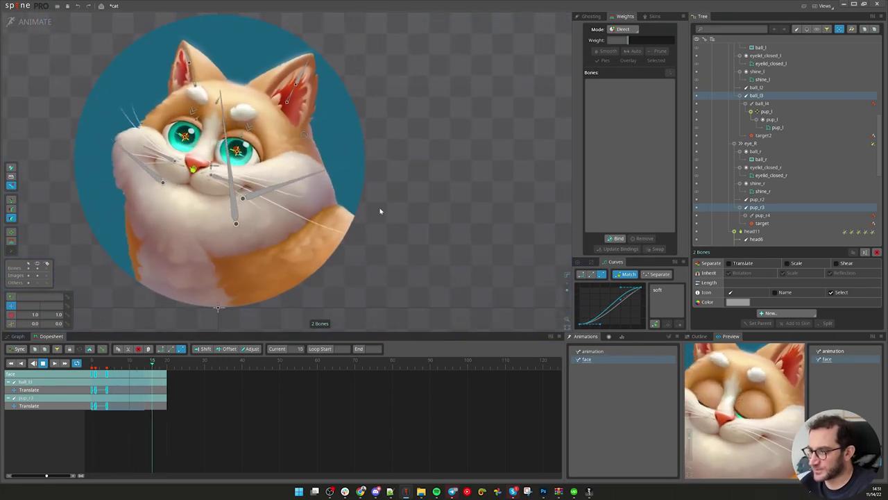
{"action": "left_click_drag", "start_coordinate": [378, 207], "coordinate": [362, 234]}
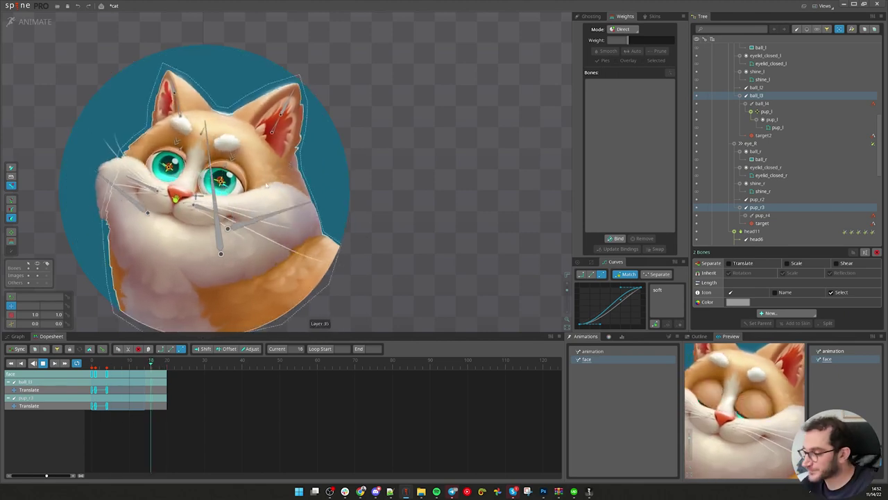
{"action": "key", "text": "d"}
{"action": "left_click", "coordinate": [588, 352]}
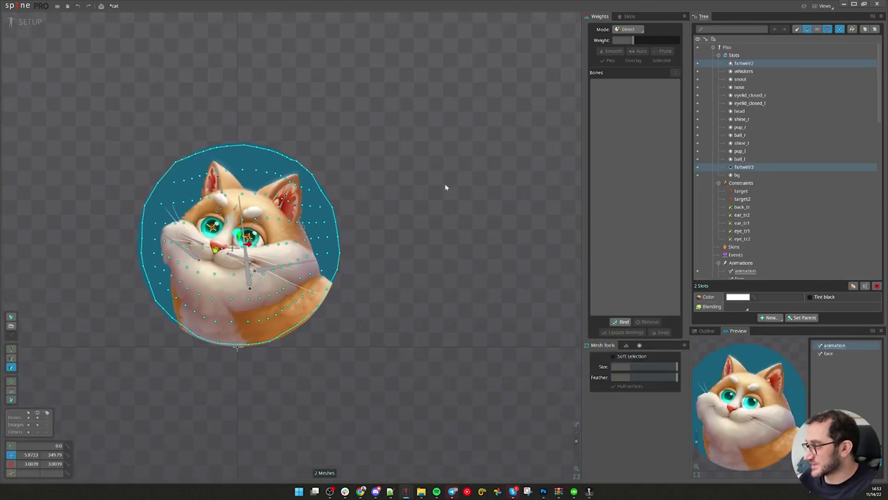
Try moving the fx/twirl/2 and fx/twirl/3 meshes away from the cat and apart from each other, and undo the moves
{"action": "key", "text": "v"}
{"action": "left_click_drag", "start_coordinate": [462, 222], "coordinate": [277, 156]}
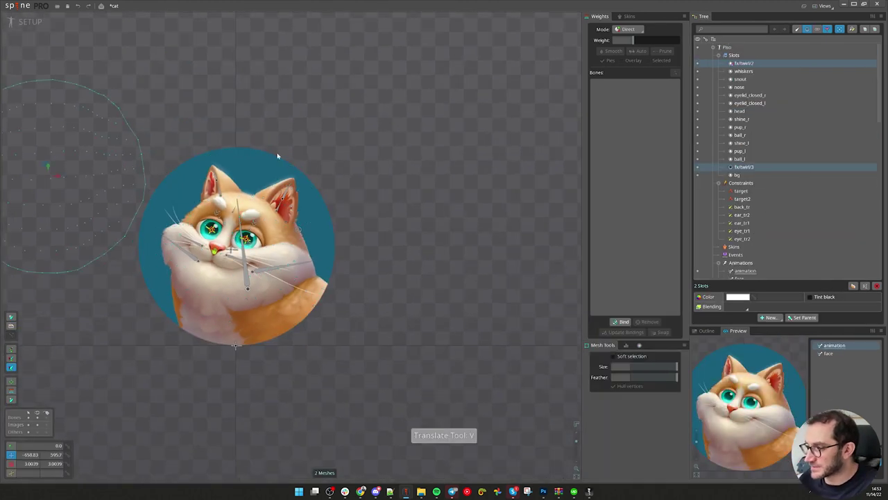
{"action": "scroll", "coordinate": [771, 439], "scroll_direction": "down", "scroll_amount": 6}
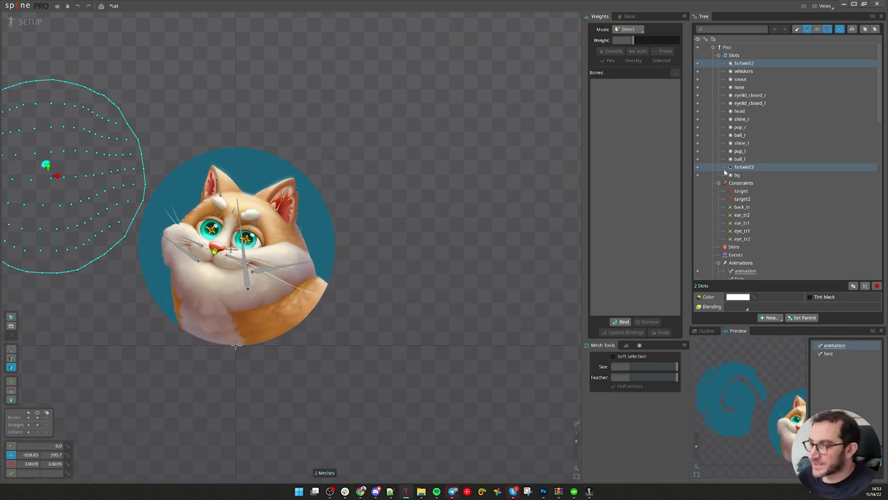
{"action": "left_click", "coordinate": [745, 168]}
{"action": "key", "text": "v"}
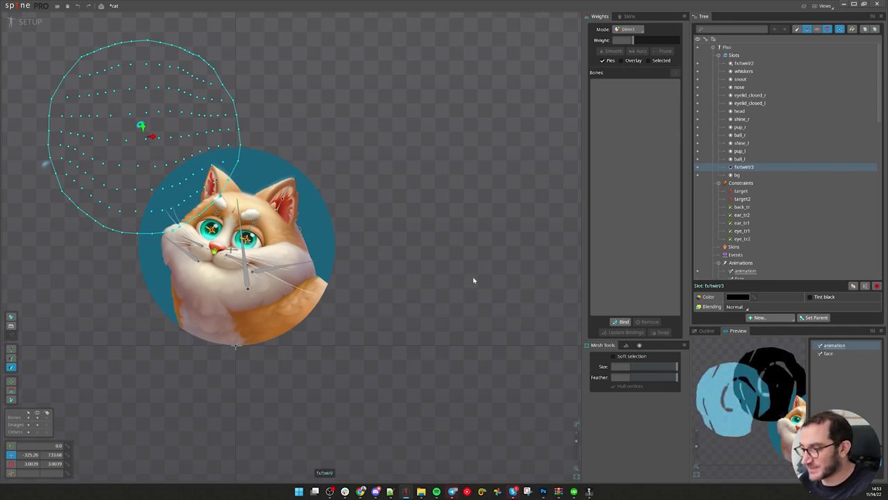
{"action": "scroll", "coordinate": [412, 272], "scroll_direction": "down", "scroll_amount": 2}
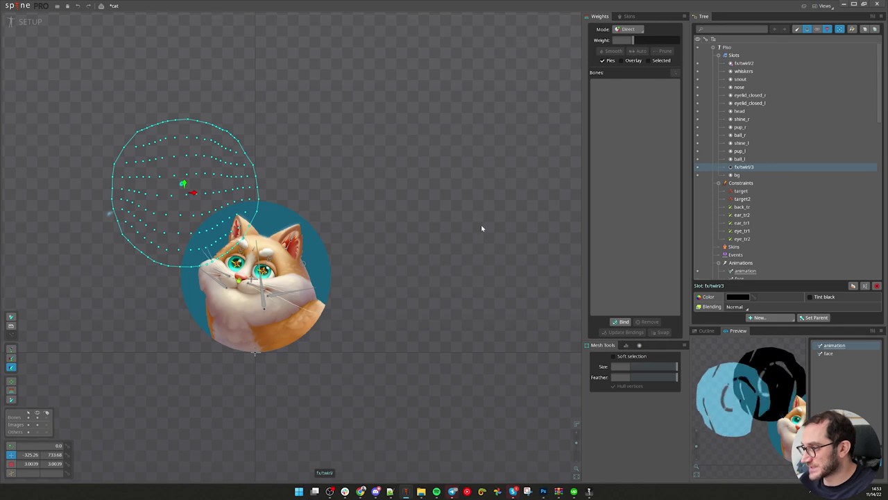
{"action": "key", "text": "ctrl+z"}
{"action": "key", "text": "ctrl+z"}
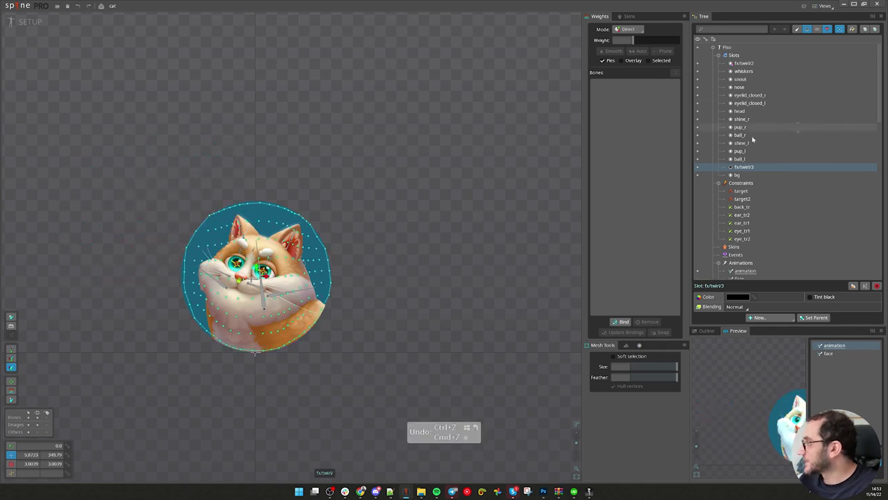
Hide the fx/twirl/2 and fx/twirl/3 slots and restore the full bone hierarchy in the tree
{"action": "left_click", "coordinate": [698, 167]}
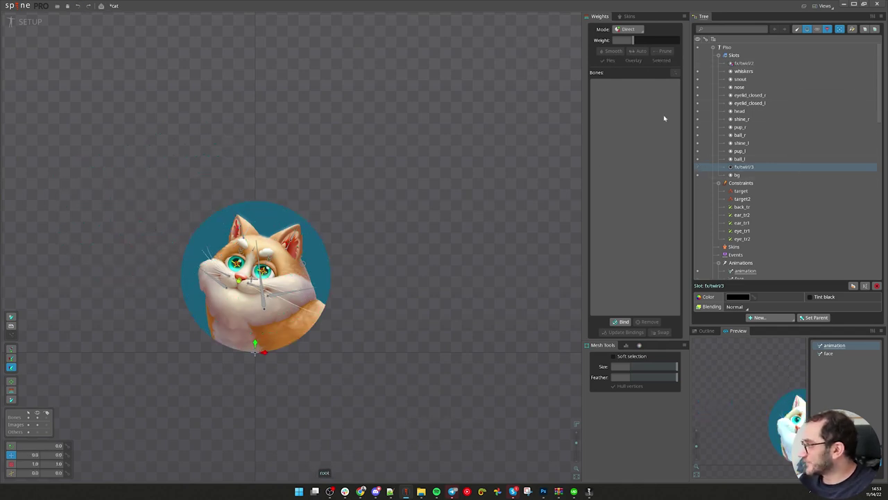
{"action": "key", "text": "space"}
{"action": "left_click", "coordinate": [803, 31]}
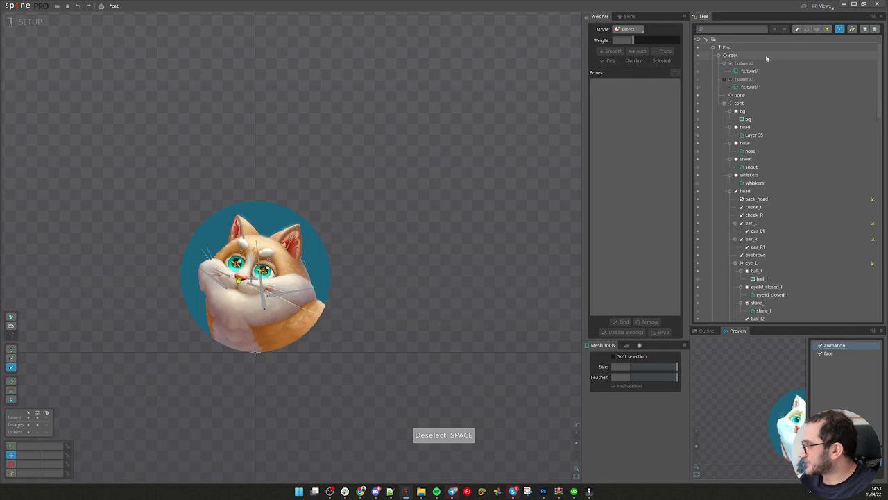
{"action": "left_click", "coordinate": [753, 63]}
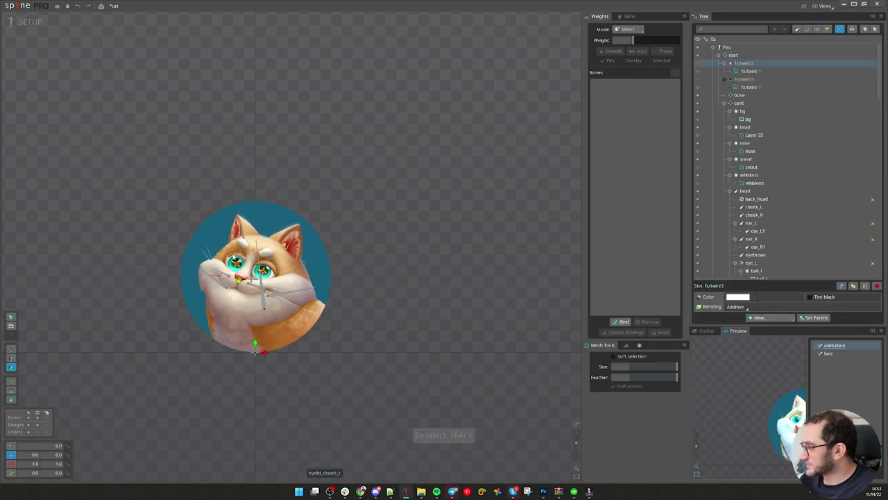
Duplicate the bg slot and move the copy up and away from the cat to about 641.23, 1043.6
{"action": "left_click", "coordinate": [743, 111]}
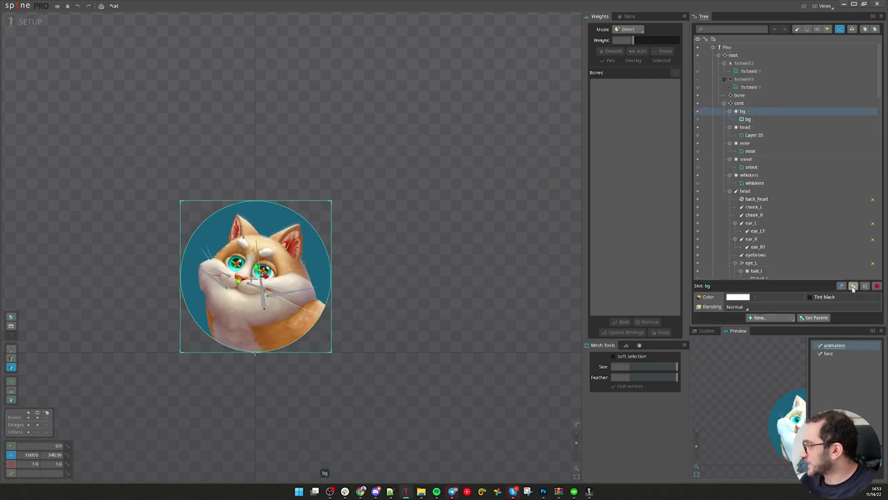
{"action": "left_click", "coordinate": [853, 288]}
{"action": "key", "text": "v"}
{"action": "left_click_drag", "start_coordinate": [425, 312], "coordinate": [568, 164]}
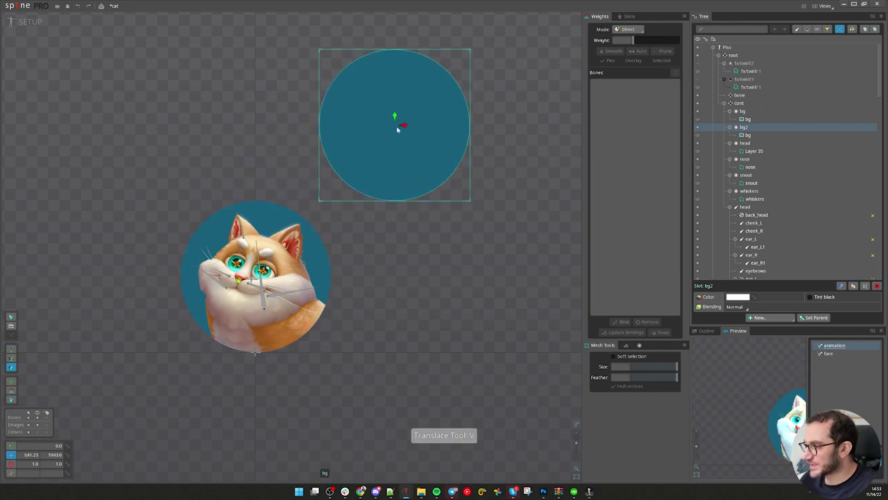
{"action": "scroll", "coordinate": [169, 280], "scroll_direction": "up", "scroll_amount": 2}
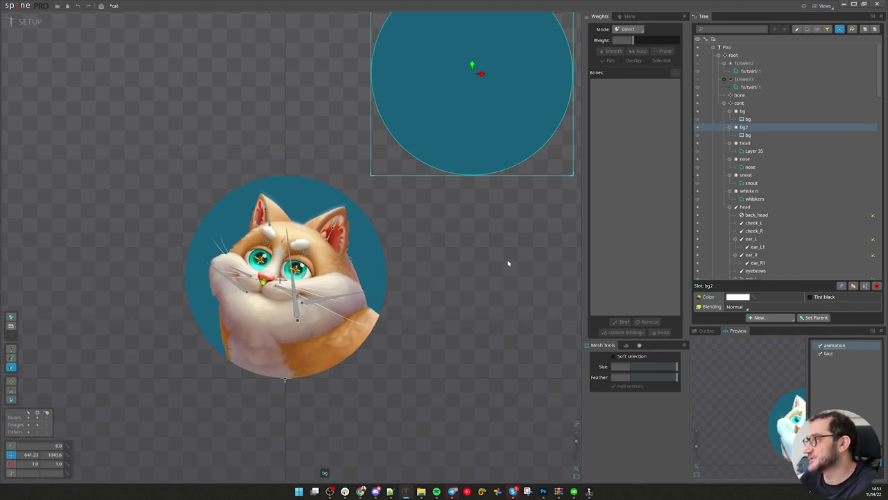
{"action": "left_click_drag", "start_coordinate": [514, 254], "coordinate": [428, 304]}
{"action": "scroll", "coordinate": [416, 277], "scroll_direction": "down", "scroll_amount": 1}
{"action": "left_click_drag", "start_coordinate": [386, 172], "coordinate": [396, 204]}
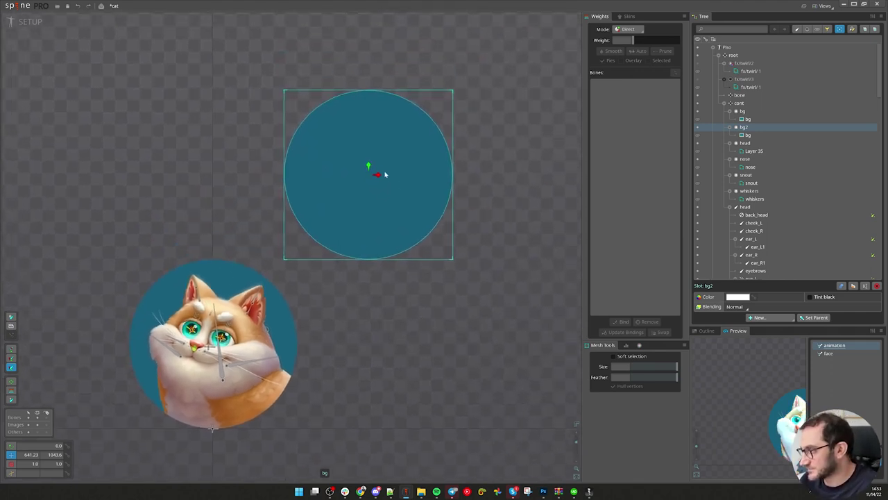
{"action": "key", "text": "x"}
{"action": "left_click_drag", "start_coordinate": [378, 175], "coordinate": [366, 176]}
{"action": "key", "text": "ctrl+z"}
{"action": "key", "text": "space"}
{"action": "key", "text": "space"}
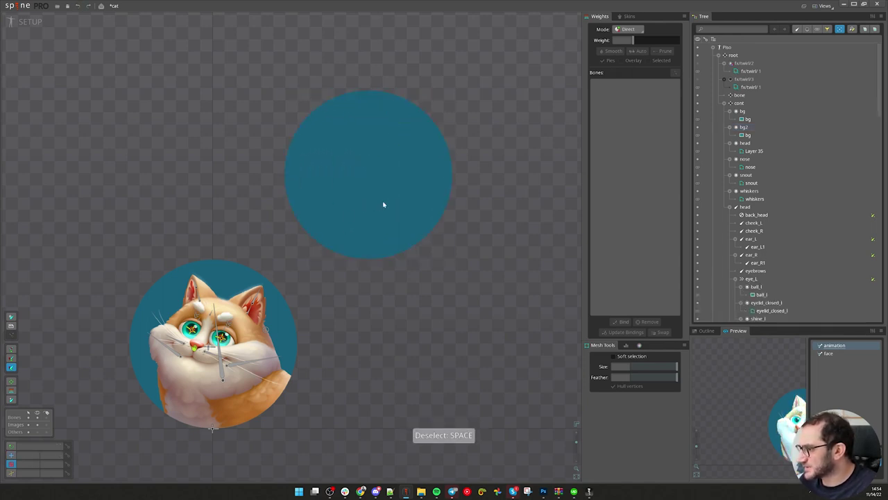
Convert the bg attachment under bg2 to a mesh and open it for mesh editing
{"action": "left_click", "coordinate": [757, 118]}
{"action": "left_click", "coordinate": [758, 135]}
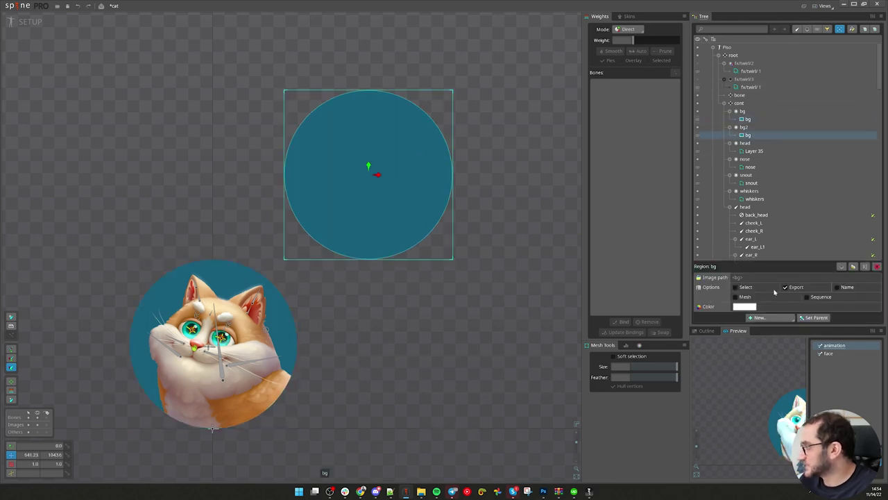
{"action": "left_click", "coordinate": [742, 297]}
{"action": "left_click", "coordinate": [763, 307]}
Create a vertical internal edge from the hull's top to its bottom near the circle's middle, and undo the extra vertex on it
{"action": "scroll", "coordinate": [354, 79], "scroll_direction": "up", "scroll_amount": 2}
{"action": "left_click", "coordinate": [362, 77]}
{"action": "scroll", "coordinate": [361, 77], "scroll_direction": "up", "scroll_amount": 3}
{"action": "left_click", "coordinate": [356, 297]}
{"action": "left_click_drag", "start_coordinate": [355, 298], "coordinate": [356, 359]}
{"action": "left_click", "coordinate": [367, 254]}
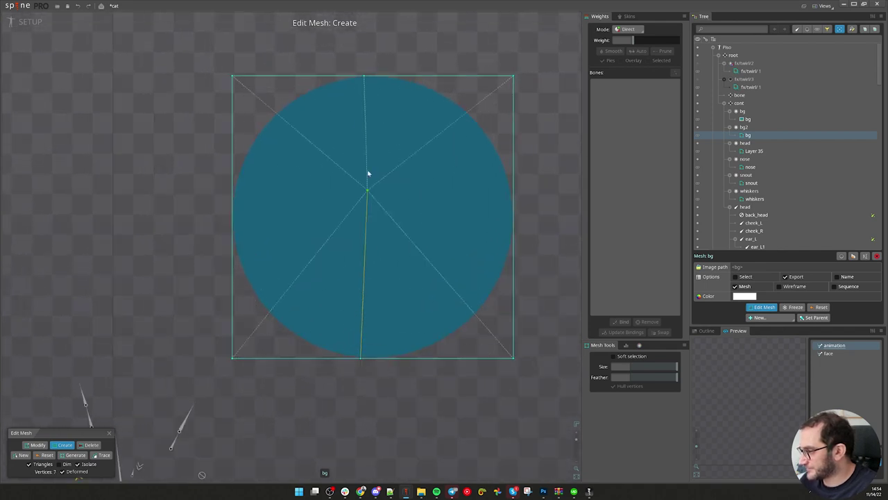
{"action": "key", "text": "ctrl+z"}
Add a second vertical edge just beside the first, adjust its neighbour's lower vertex, and close mesh editing
{"action": "left_click", "coordinate": [387, 77]}
{"action": "left_click", "coordinate": [402, 317]}
{"action": "left_click_drag", "start_coordinate": [402, 317], "coordinate": [379, 360]}
{"action": "right_click", "coordinate": [338, 367]}
{"action": "right_click", "coordinate": [363, 363]}
{"action": "left_click_drag", "start_coordinate": [360, 360], "coordinate": [363, 360]}
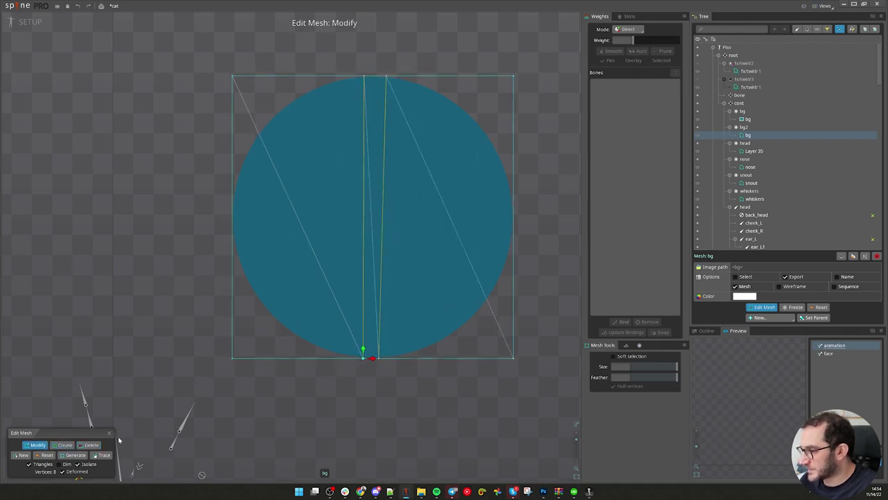
{"action": "left_click", "coordinate": [110, 433]}
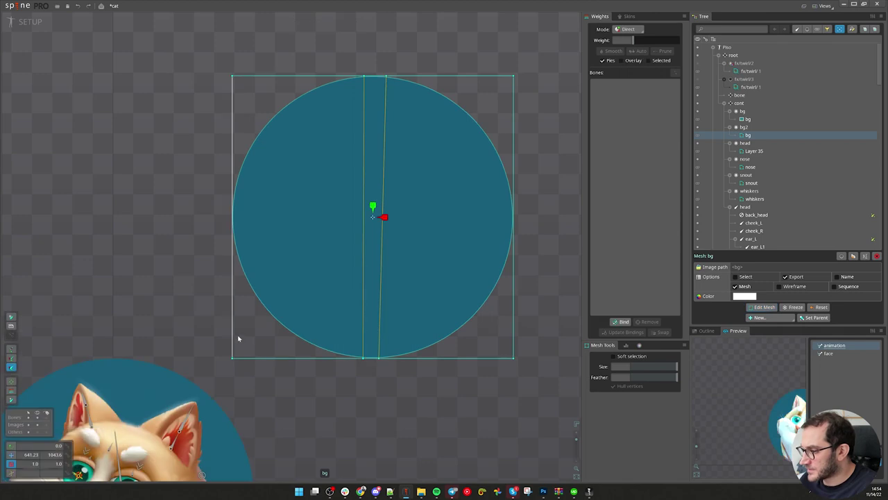
Reopen the bg mesh for editing and delete its four outer corner vertices, leaving only the narrow central strip
{"action": "left_click", "coordinate": [763, 307]}
{"action": "key", "text": "ctrl"}
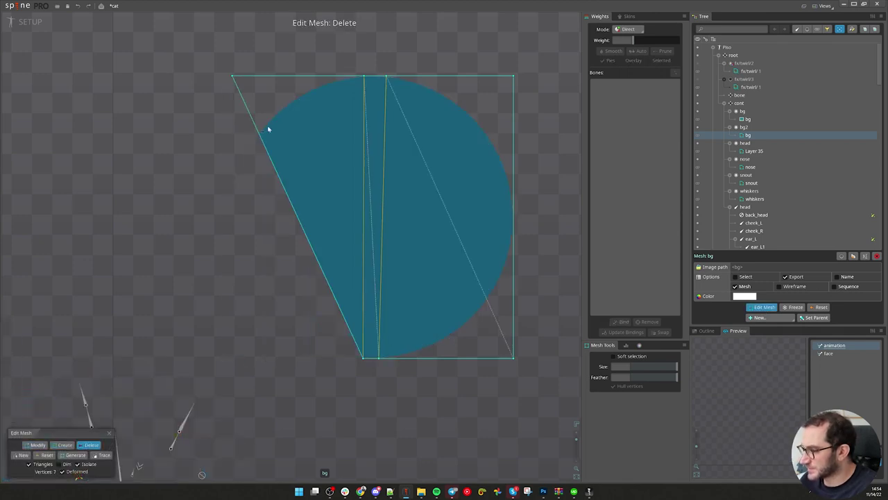
{"action": "left_click", "coordinate": [233, 78]}
{"action": "left_click", "coordinate": [514, 76]}
{"action": "left_click", "coordinate": [513, 358]}
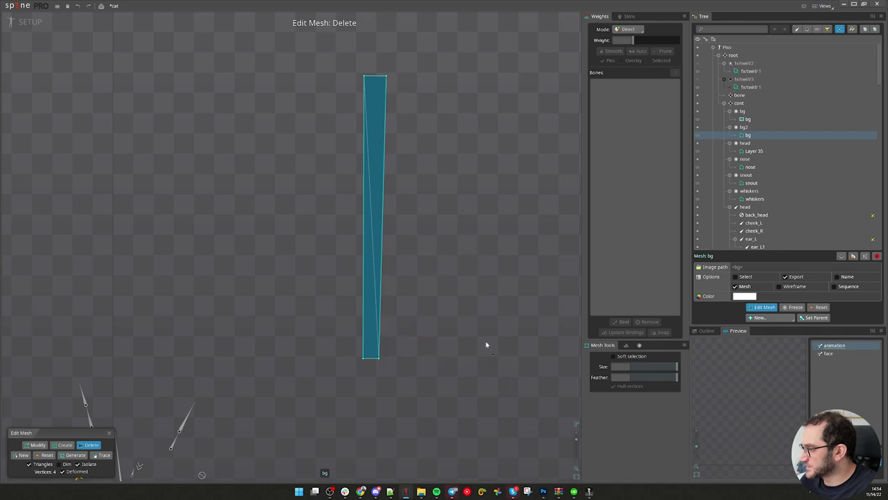
Add five evenly spaced vertices along each long side of the strip and close mesh editing
{"action": "left_click", "coordinate": [362, 320]}
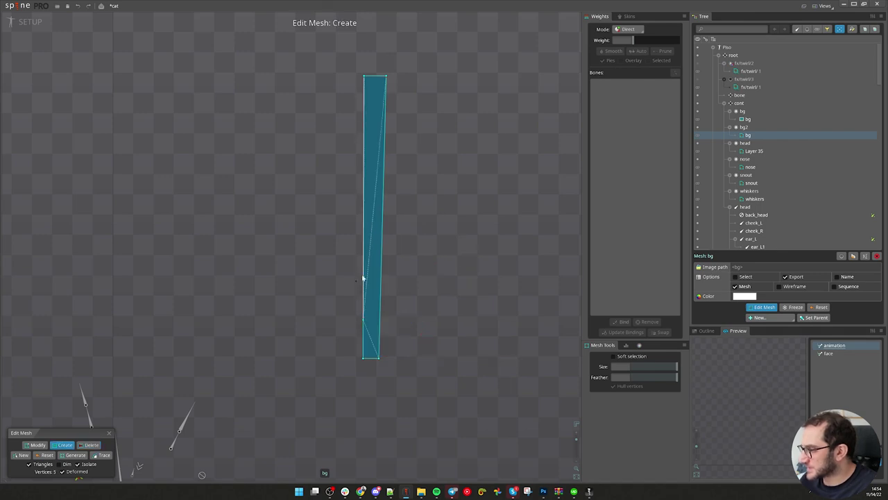
{"action": "left_click", "coordinate": [363, 217]}
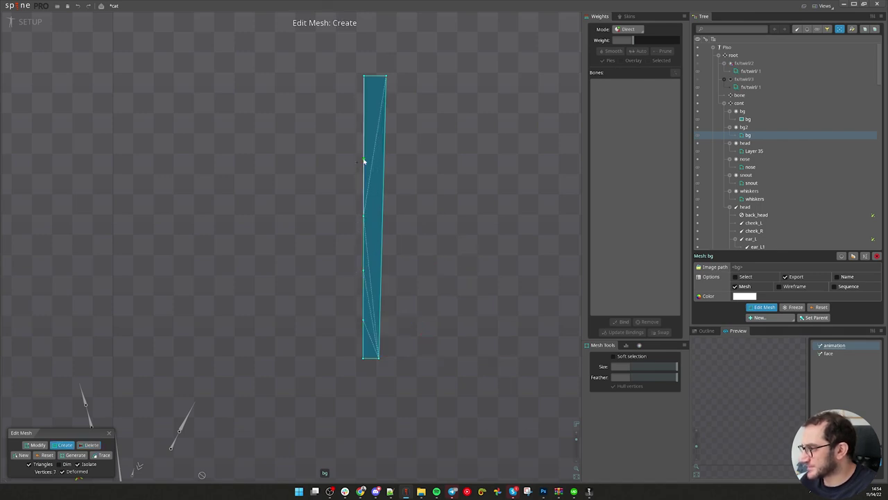
{"action": "left_click", "coordinate": [385, 112]}
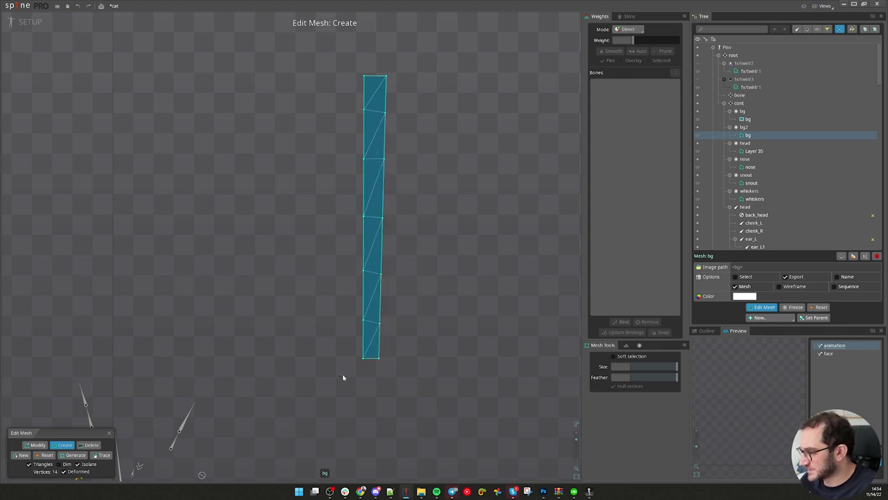
{"action": "left_click", "coordinate": [108, 434]}
Try moving a vertex on the strip's side outward and undo the move
{"action": "scroll", "coordinate": [351, 302], "scroll_direction": "up", "scroll_amount": 3}
{"action": "key", "text": "v"}
{"action": "left_click_drag", "start_coordinate": [390, 266], "coordinate": [435, 269]}
{"action": "key", "text": "ctrl+z"}
{"action": "scroll", "coordinate": [389, 270], "scroll_direction": "down", "scroll_amount": 3}
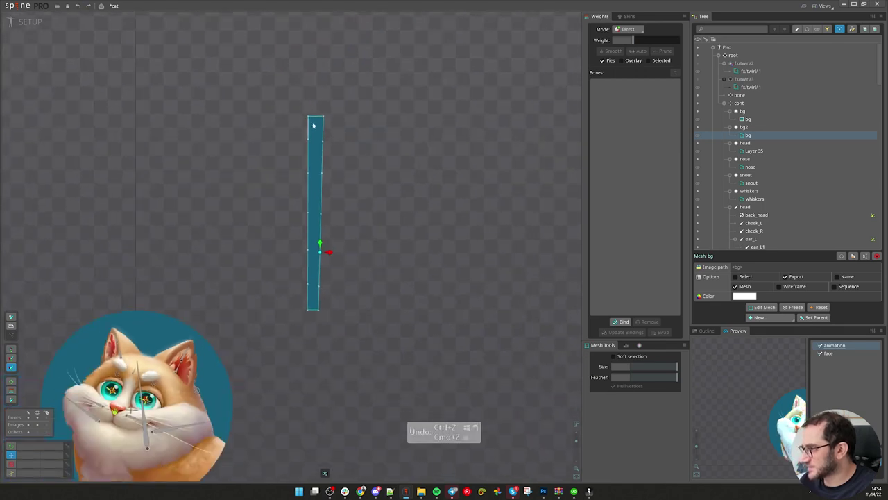
Move the upper vertices of the strip so its outline narrows toward the top end
{"action": "scroll", "coordinate": [313, 114], "scroll_direction": "up", "scroll_amount": 4}
{"action": "left_click_drag", "start_coordinate": [301, 129], "coordinate": [330, 128]}
{"action": "scroll", "coordinate": [330, 236], "scroll_direction": "down", "scroll_amount": 3}
{"action": "left_click_drag", "start_coordinate": [296, 197], "coordinate": [355, 257]}
{"action": "left_click_drag", "start_coordinate": [283, 82], "coordinate": [350, 417]}
{"action": "left_click_drag", "start_coordinate": [350, 206], "coordinate": [357, 207]}
{"action": "left_click_drag", "start_coordinate": [346, 63], "coordinate": [354, 63]}
{"action": "scroll", "coordinate": [392, 173], "scroll_direction": "down", "scroll_amount": 3}
{"action": "left_click_drag", "start_coordinate": [125, 396], "coordinate": [170, 303]}
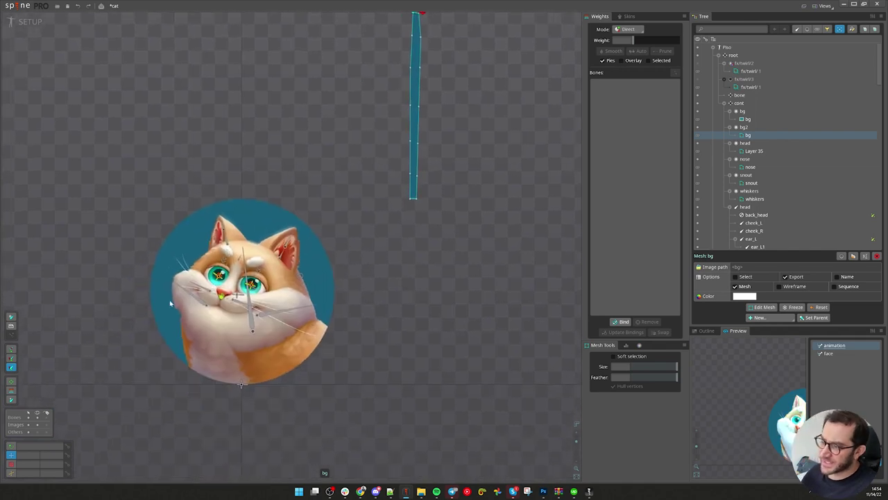
Move one long side's column of vertices inward to make the whole strip thinner, and deselect the mesh
{"action": "left_click_drag", "start_coordinate": [453, 170], "coordinate": [447, 220]}
{"action": "key", "text": "space"}
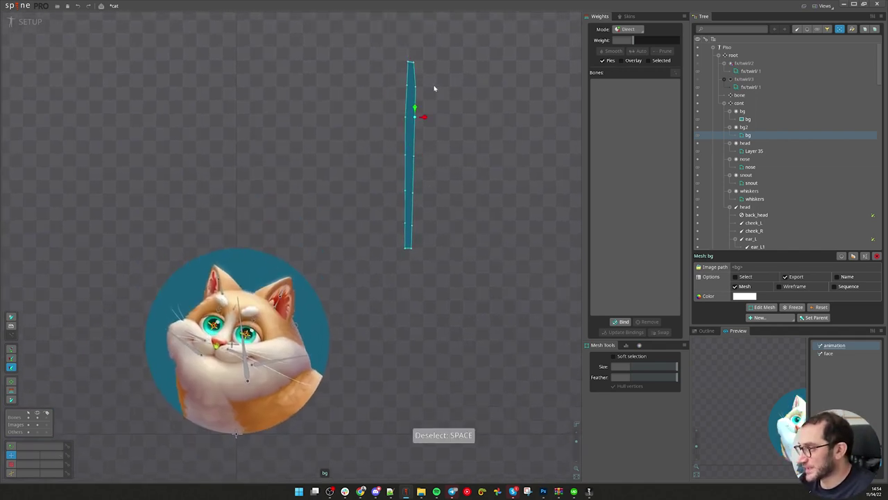
{"action": "left_click_drag", "start_coordinate": [411, 292], "coordinate": [409, 291]}
{"action": "key", "text": "v"}
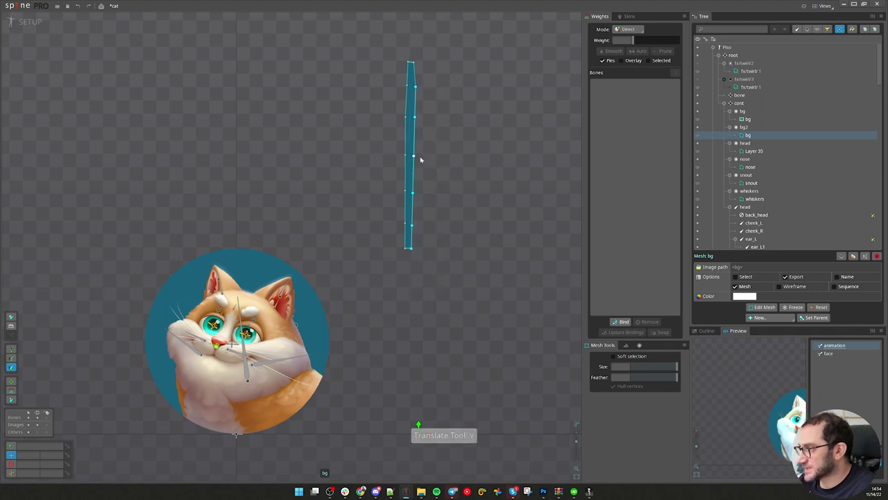
{"action": "left_click_drag", "start_coordinate": [443, 444], "coordinate": [426, 344]}
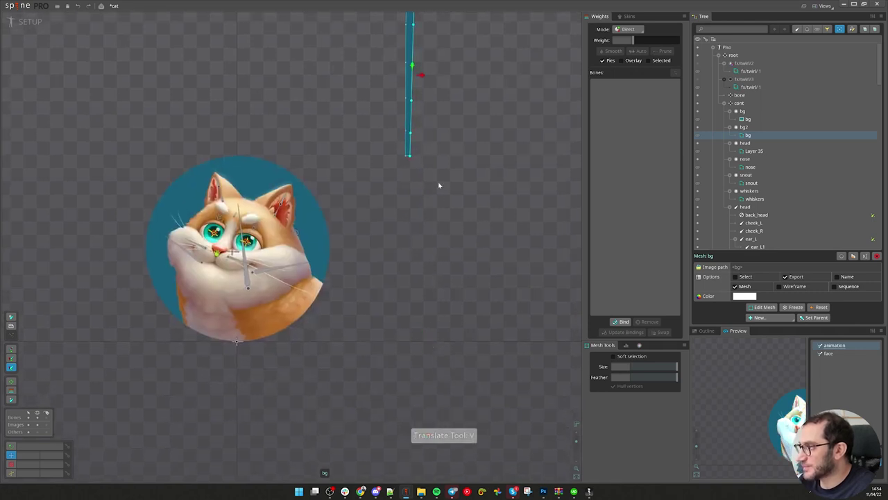
{"action": "left_click_drag", "start_coordinate": [440, 188], "coordinate": [437, 342]}
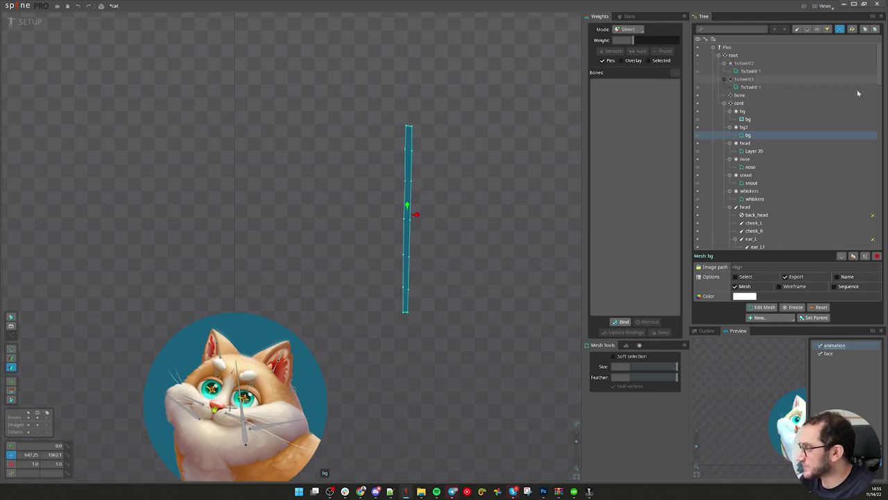
{"action": "left_click_drag", "start_coordinate": [458, 278], "coordinate": [479, 242]}
{"action": "key", "text": "v"}
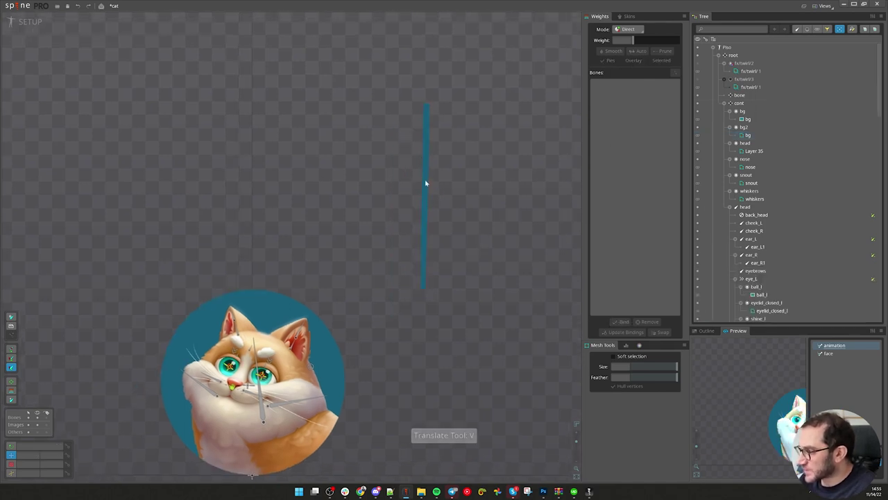
Enable the Select option for the bg mesh under bg2
{"action": "left_click", "coordinate": [763, 63]}
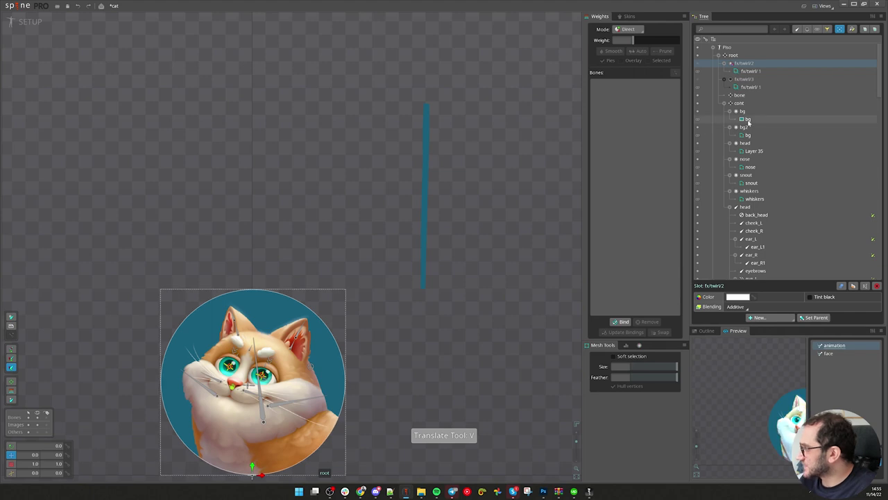
{"action": "left_click", "coordinate": [752, 135]}
{"action": "left_click", "coordinate": [736, 276]}
{"action": "key", "text": "space"}
Try moving the bg2 strip onto the cat and undo the move
{"action": "left_click", "coordinate": [427, 217]}
{"action": "left_click_drag", "start_coordinate": [466, 247], "coordinate": [501, 164]}
{"action": "key", "text": "v"}
{"action": "left_click_drag", "start_coordinate": [512, 174], "coordinate": [265, 352]}
{"action": "key", "text": "ctrl+z"}
Put the bg2 slot first in the slot list, test the strip over the cat, and move it aside to about 558.82, 533.26
{"action": "left_click", "coordinate": [791, 127]}
{"action": "left_click", "coordinate": [807, 30]}
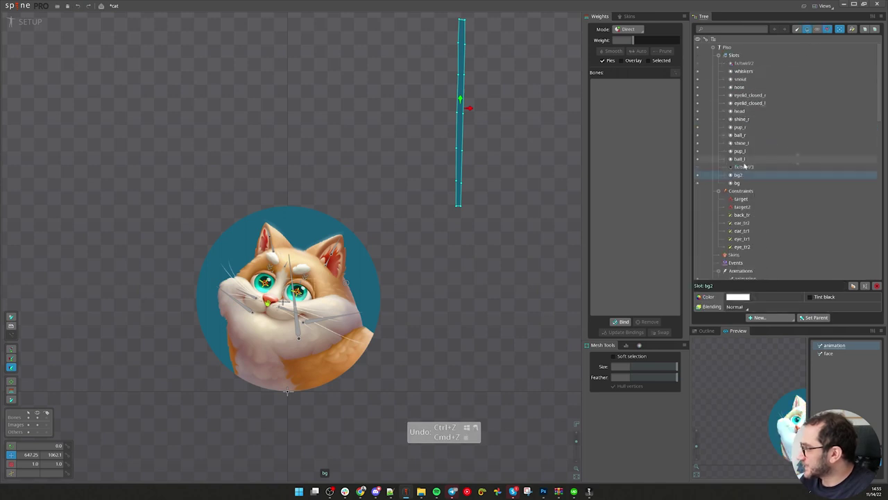
{"action": "left_click_drag", "start_coordinate": [743, 175], "coordinate": [757, 63]}
{"action": "left_click_drag", "start_coordinate": [497, 287], "coordinate": [422, 439]}
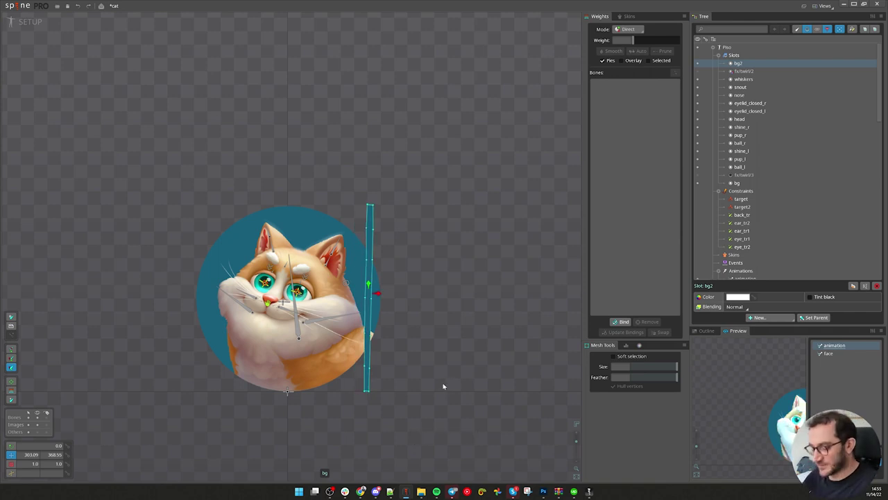
{"action": "left_click_drag", "start_coordinate": [466, 357], "coordinate": [661, 202]}
{"action": "key", "text": "v"}
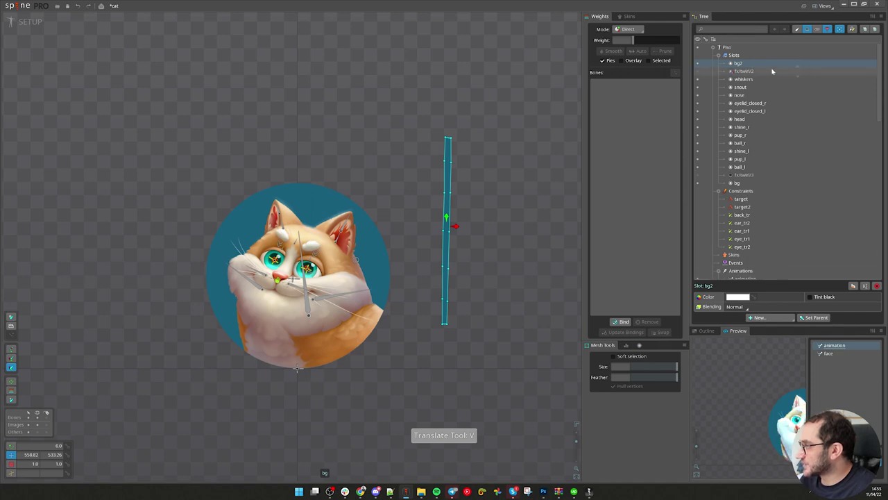
Duplicate the bg2 slot with its mesh strip, then try moving a strip sideways and undo the move
{"action": "left_click", "coordinate": [852, 286]}
{"action": "left_click_drag", "start_coordinate": [473, 232], "coordinate": [417, 236]}
{"action": "key", "text": "v"}
{"action": "key", "text": "ctrl+z"}
{"action": "scroll", "coordinate": [399, 243], "scroll_direction": "up", "scroll_amount": 2}
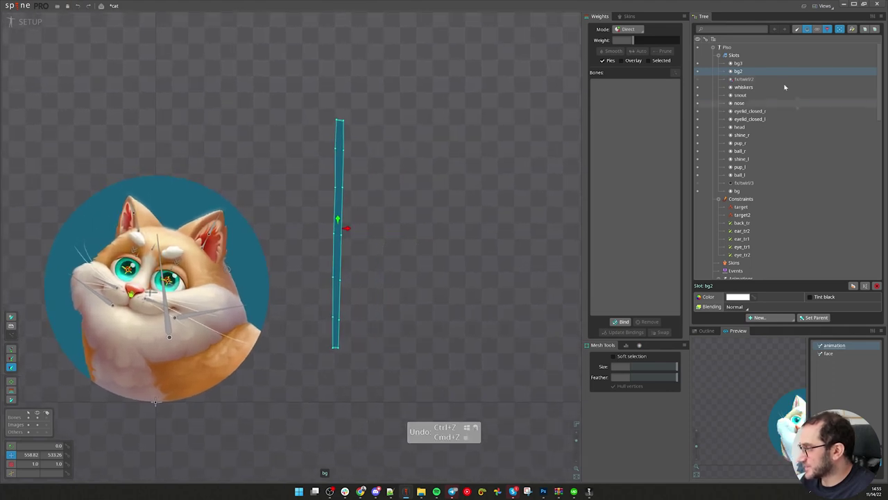
{"action": "scroll", "coordinate": [311, 259], "scroll_direction": "up", "scroll_amount": 2}
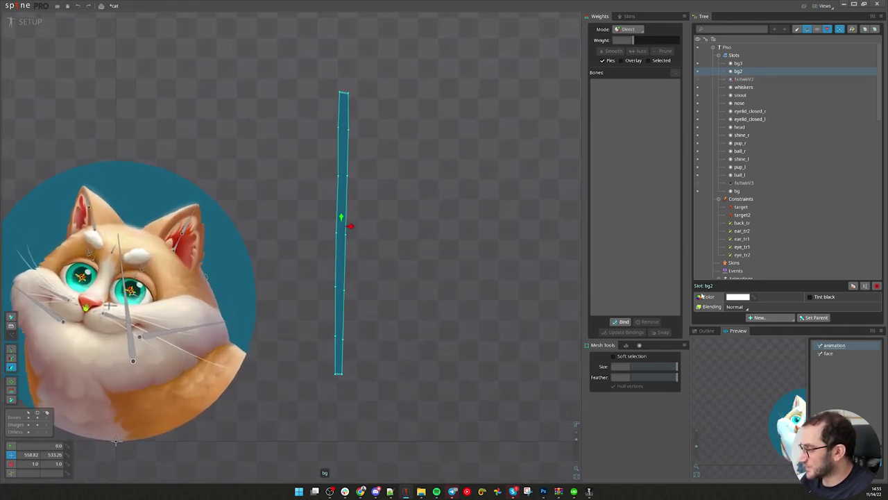
{"action": "scroll", "coordinate": [312, 205], "scroll_direction": "up", "scroll_amount": 1}
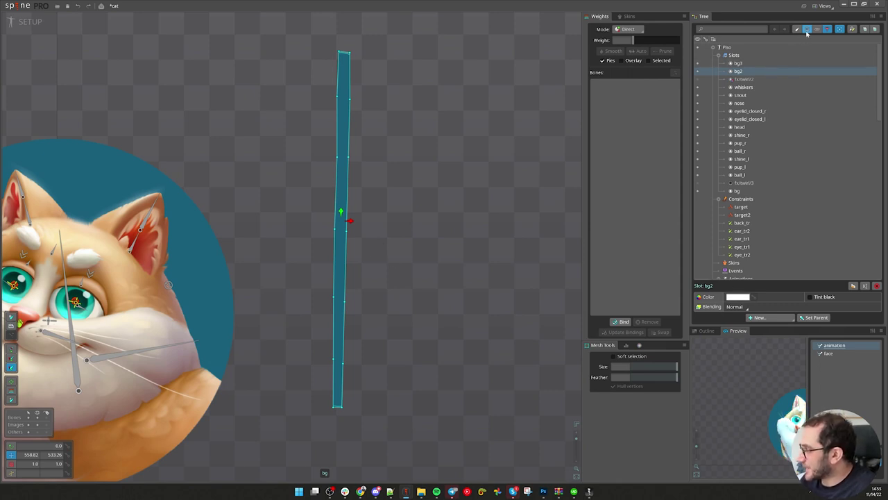
Set the bg2 slot's blending to Additive and the bg3 slot's color to black
{"action": "left_click", "coordinate": [737, 306]}
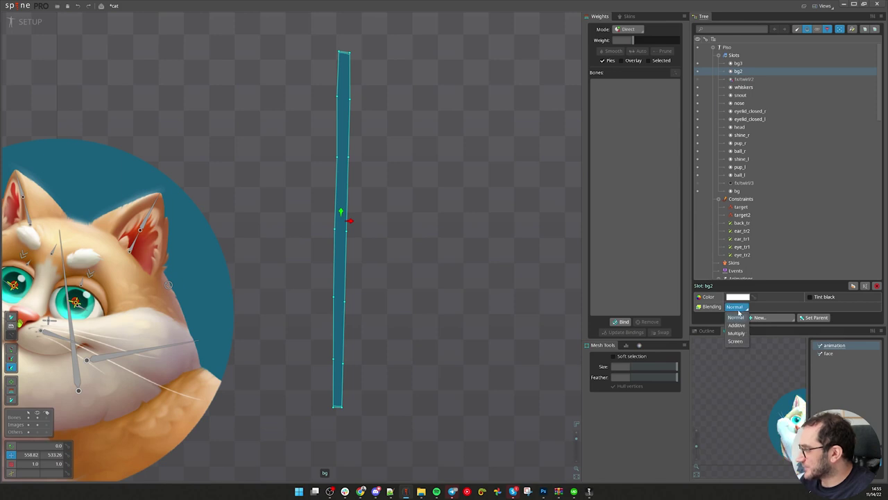
{"action": "left_click", "coordinate": [736, 317]}
{"action": "left_click", "coordinate": [738, 64]}
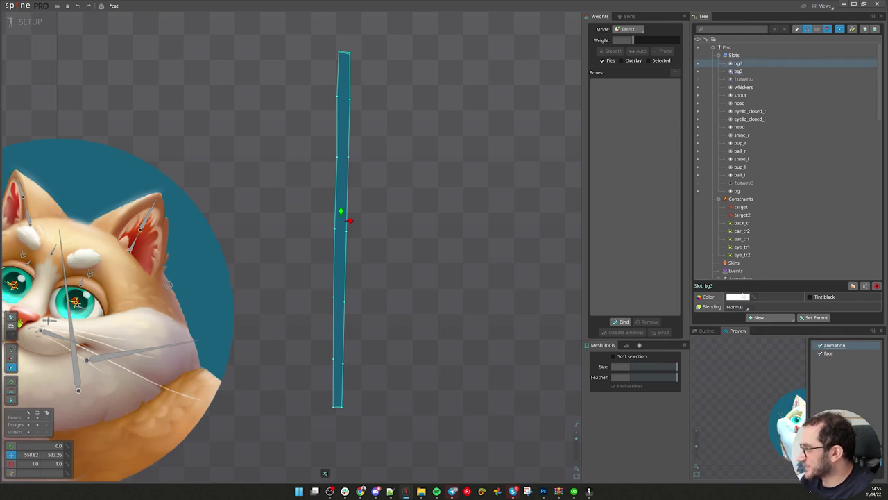
{"action": "left_click", "coordinate": [640, 345]}
{"action": "left_click_drag", "start_coordinate": [652, 409], "coordinate": [651, 477]}
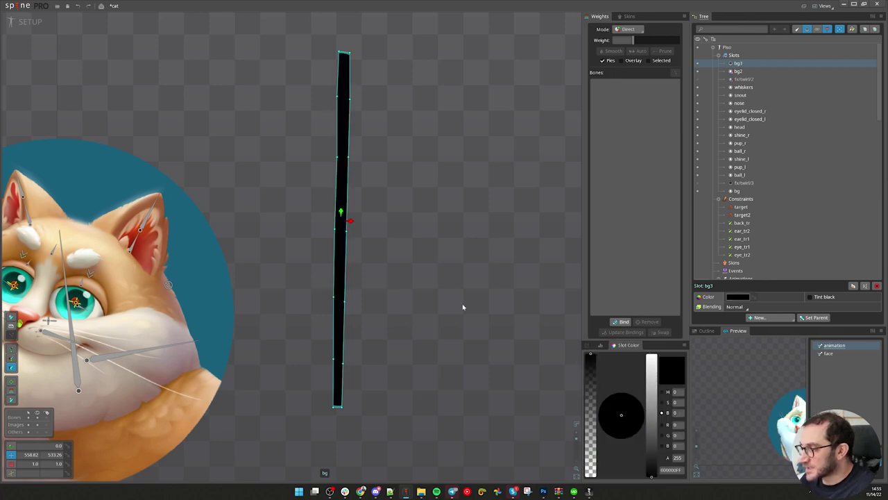
Try moving the black bg3 strip sideways, undo the move, and save the project
{"action": "left_click_drag", "start_coordinate": [353, 230], "coordinate": [386, 231]}
{"action": "key", "text": "ctrl+z"}
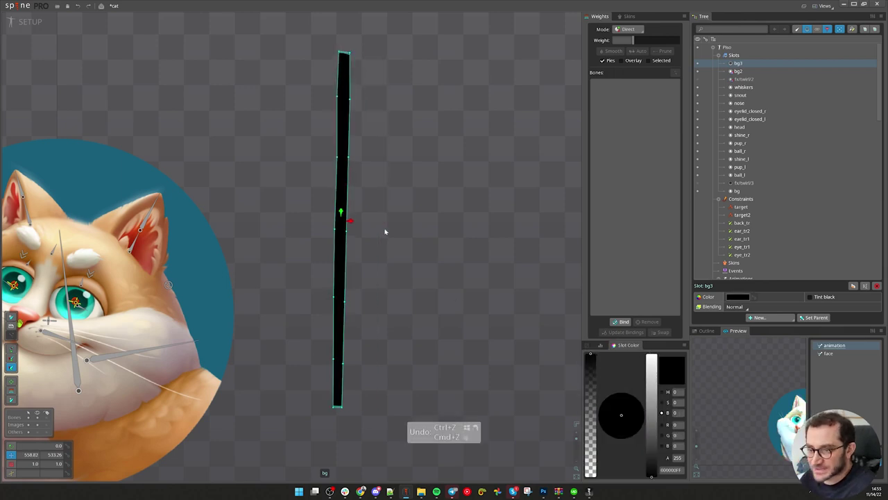
{"action": "key", "text": "ctrl+s"}
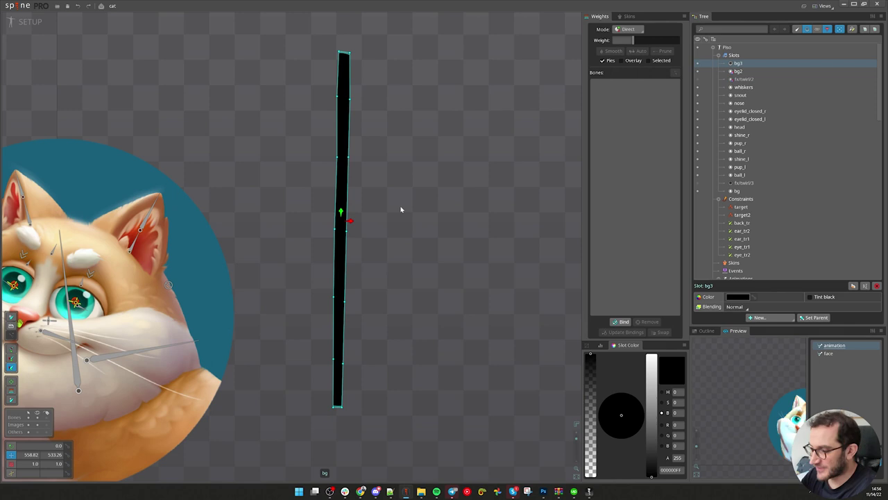
Try pulling the additive bg2 strip away from the black one, undo the move, and place bg2 above bg3 in the slot list
{"action": "left_click", "coordinate": [751, 73]}
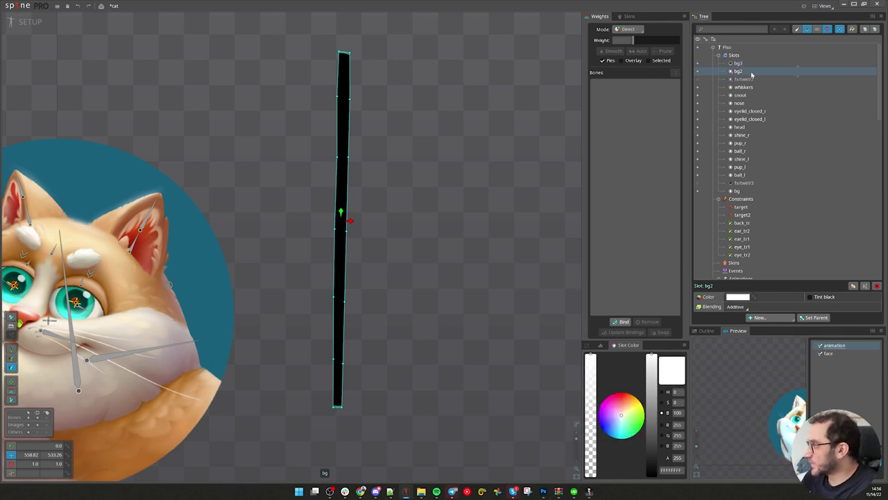
{"action": "left_click", "coordinate": [807, 29]}
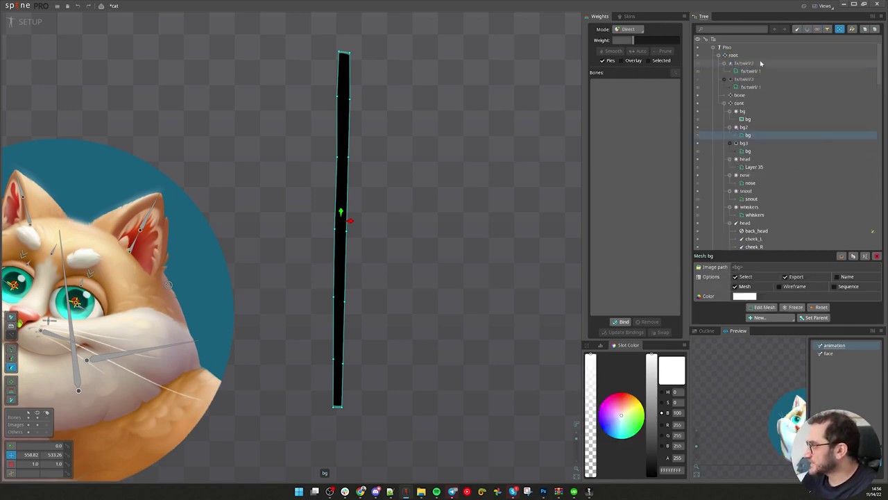
{"action": "left_click", "coordinate": [807, 30]}
{"action": "left_click_drag", "start_coordinate": [455, 200], "coordinate": [531, 188]}
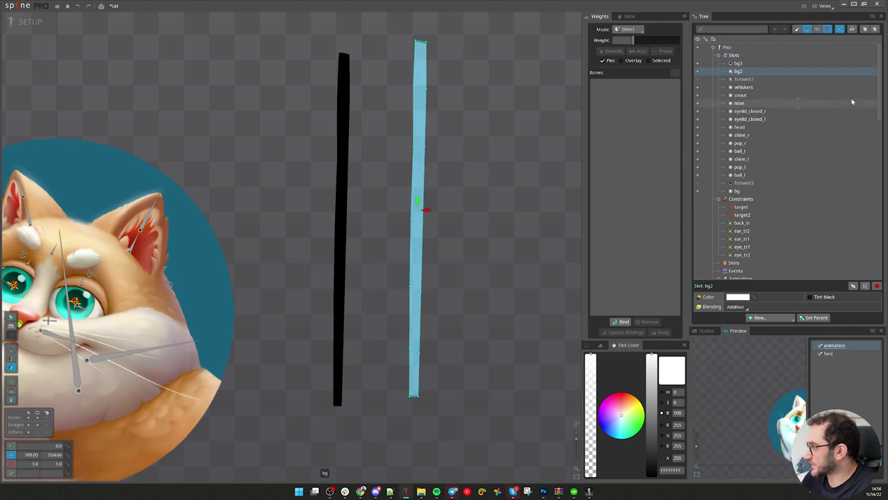
{"action": "key", "text": "ctrl+z"}
{"action": "key", "text": "ctrl+z"}
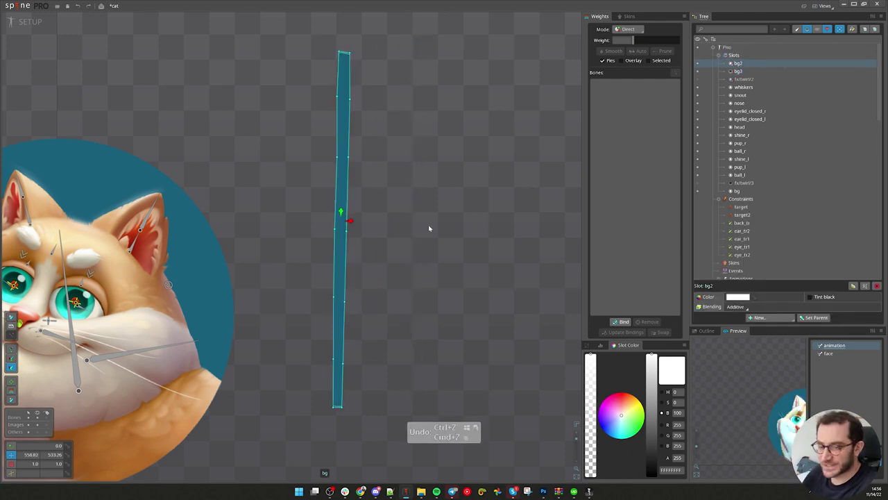
Select the bg2 and bg3 slots together and move both strips to about 645.32, 543.73
{"action": "left_click", "coordinate": [738, 72], "text": "ctrl"}
{"action": "key", "text": "v"}
{"action": "left_click_drag", "start_coordinate": [448, 195], "coordinate": [490, 192]}
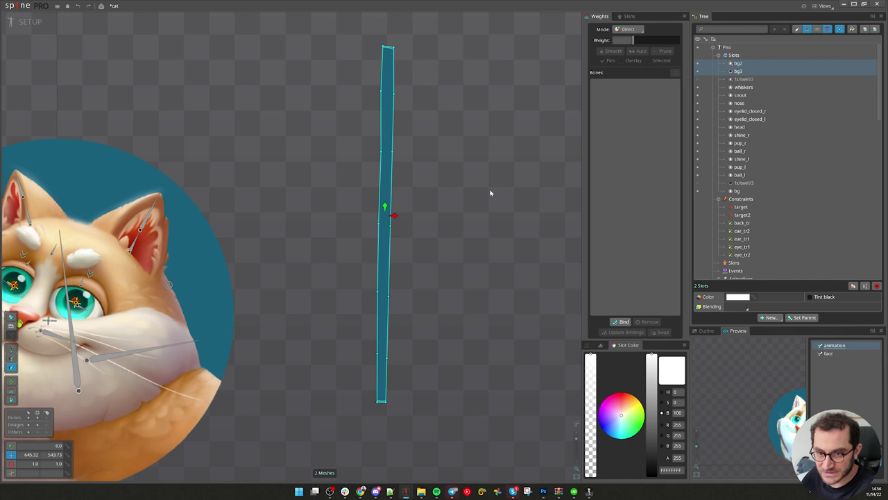
{"action": "scroll", "coordinate": [430, 226], "scroll_direction": "down", "scroll_amount": 2}
{"action": "left_click_drag", "start_coordinate": [438, 197], "coordinate": [465, 196]}
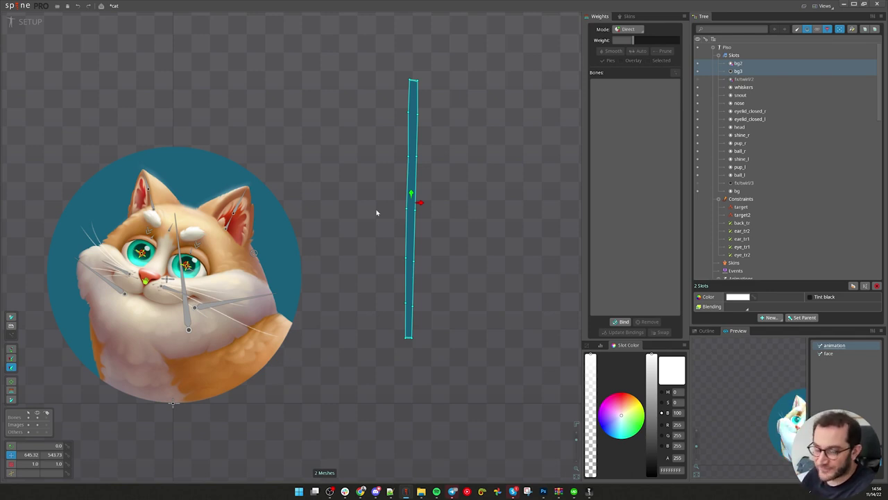
Place the bg3 slot between ball_l and fx/twirl/3 in the slot list and restore the full bone hierarchy
{"action": "left_click_drag", "start_coordinate": [763, 70], "coordinate": [751, 183]}
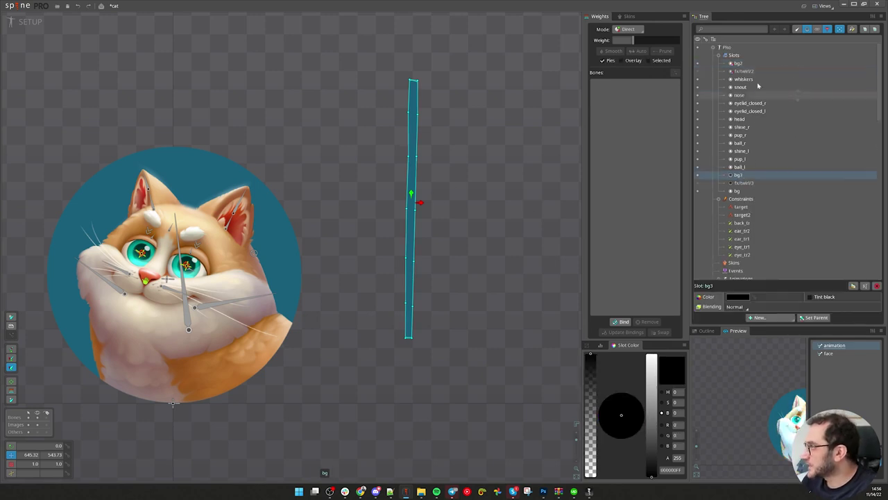
{"action": "left_click", "coordinate": [809, 32]}
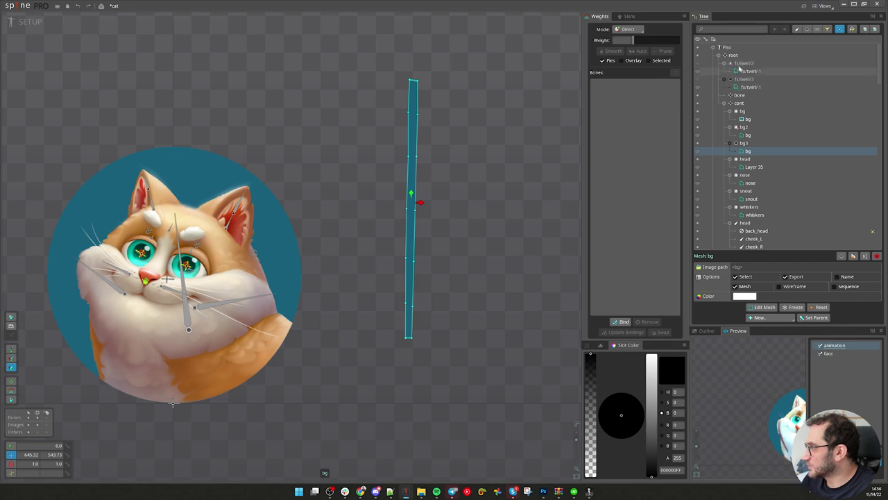
Create a bone under root at the base of the bg2 and bg3 strips, with both slots parented to it
{"action": "key", "text": "n"}
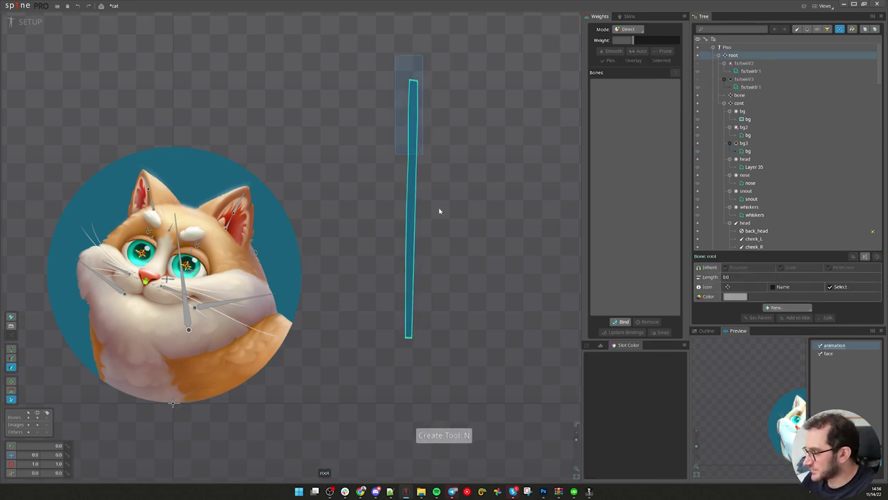
{"action": "left_click", "coordinate": [409, 351]}
{"action": "left_click_drag", "start_coordinate": [423, 344], "coordinate": [470, 261]}
Move the bg2 bone with its strips across the cat to the circle's left edge, at about -293.84, -37.2
{"action": "key", "text": "v"}
{"action": "left_click_drag", "start_coordinate": [532, 232], "coordinate": [297, 300]}
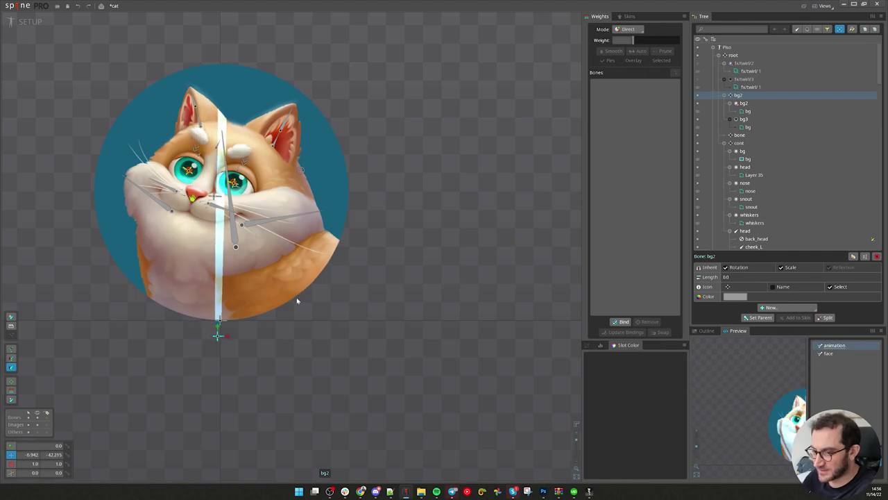
{"action": "left_click_drag", "start_coordinate": [384, 316], "coordinate": [401, 354]}
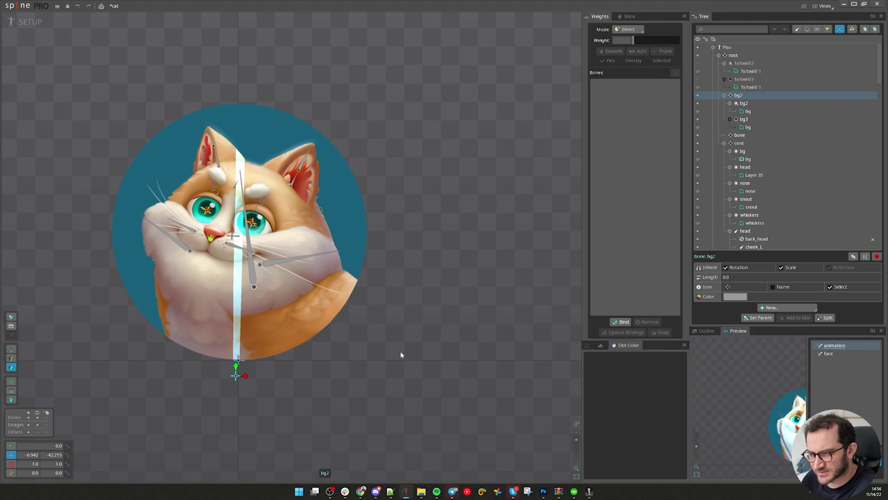
{"action": "left_click_drag", "start_coordinate": [406, 344], "coordinate": [265, 331]}
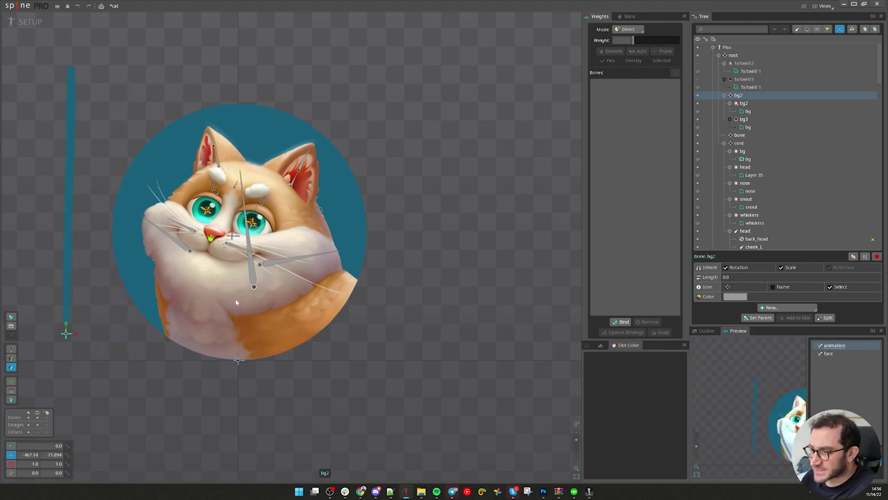
{"action": "left_click_drag", "start_coordinate": [293, 318], "coordinate": [390, 359]}
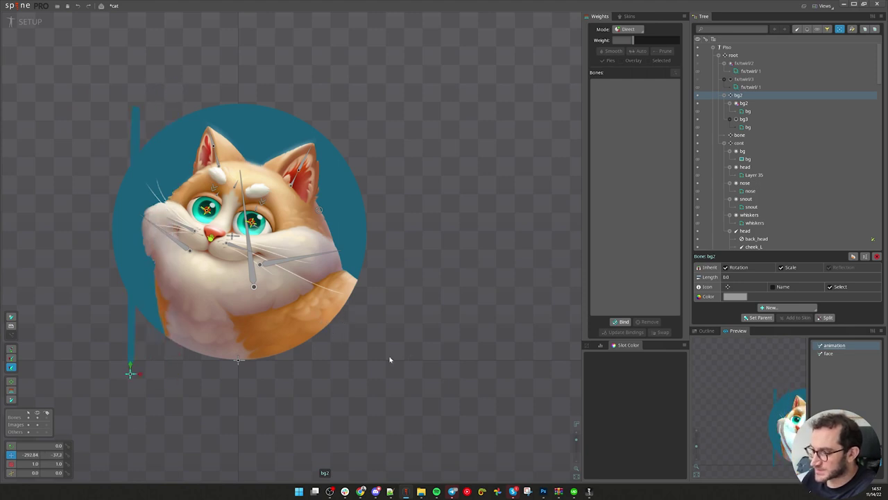
In animate mode, try lowering the upper vertices of the bg2 strip mesh at frame 0, and undo the deformation
{"action": "left_click", "coordinate": [31, 21]}
{"action": "left_click", "coordinate": [123, 139]}
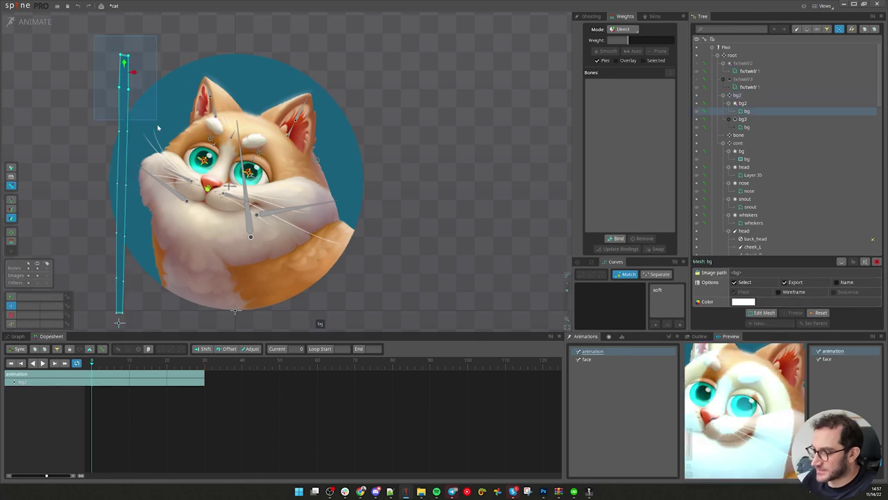
{"action": "key", "text": "v"}
{"action": "left_click_drag", "start_coordinate": [134, 75], "coordinate": [125, 135]}
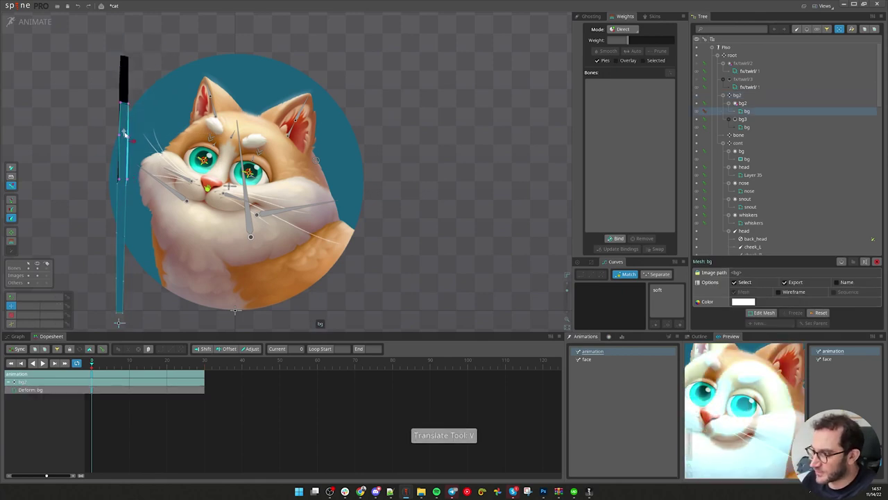
{"action": "key", "text": "ctrl+z"}
{"action": "key", "text": "ctrl+z"}
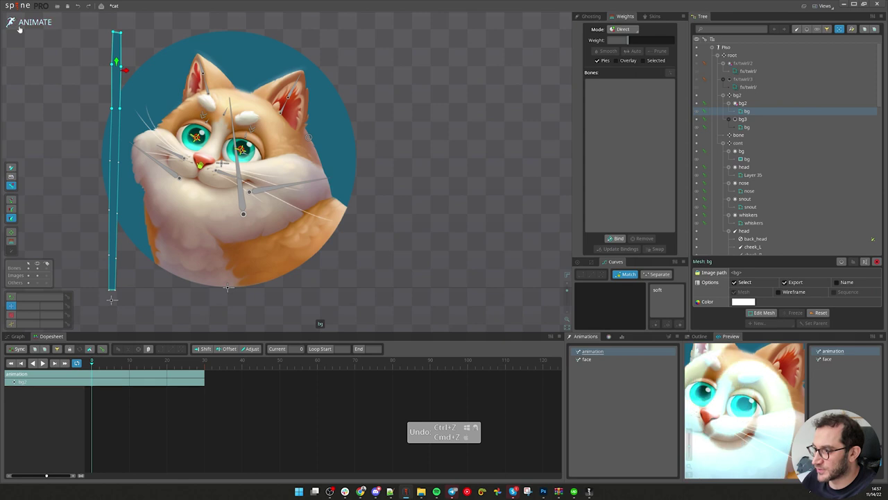
In setup mode, move the bg2 bone to the strip's middle at -315.41, 344.63 with attachment compensation, and turn the compensation off
{"action": "left_click", "coordinate": [21, 24]}
{"action": "left_click", "coordinate": [114, 349]}
{"action": "key", "text": "shift+q"}
{"action": "key", "text": "v"}
{"action": "left_click_drag", "start_coordinate": [166, 399], "coordinate": [170, 249]}
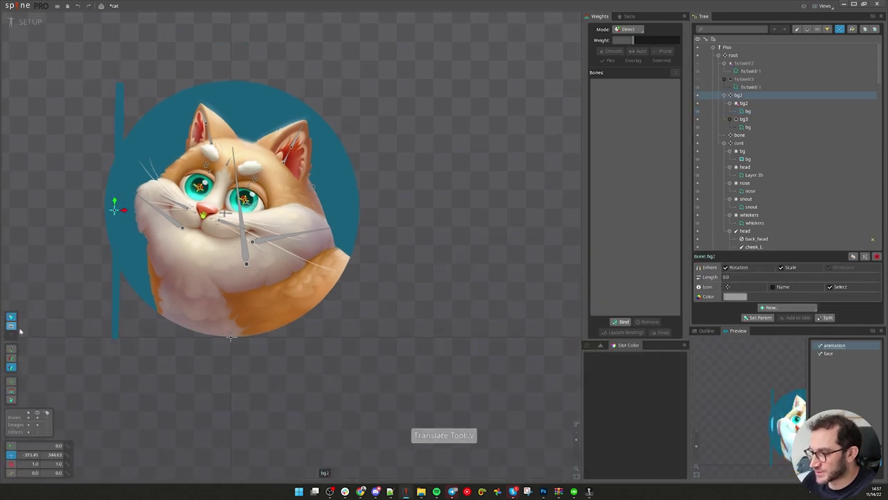
{"action": "key", "text": "shift+a"}
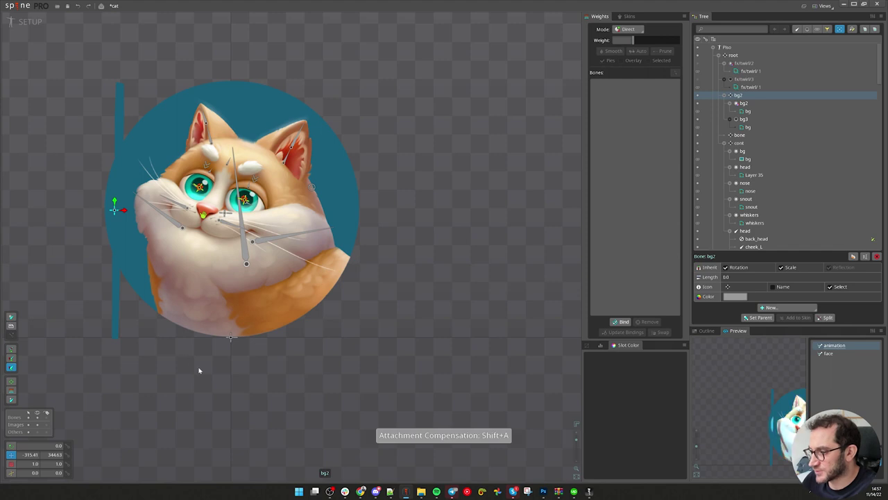
Animate the bg2 bone: scale it vertically to 0.2727 at frame 0 and move it to X 307.17 at frame 30
{"action": "left_click", "coordinate": [16, 25]}
{"action": "key", "text": "x"}
{"action": "left_click_drag", "start_coordinate": [113, 148], "coordinate": [114, 174]}
{"action": "left_click_drag", "start_coordinate": [94, 364], "coordinate": [202, 374]}
{"action": "key", "text": "v"}
{"action": "left_click_drag", "start_coordinate": [118, 160], "coordinate": [346, 174]}
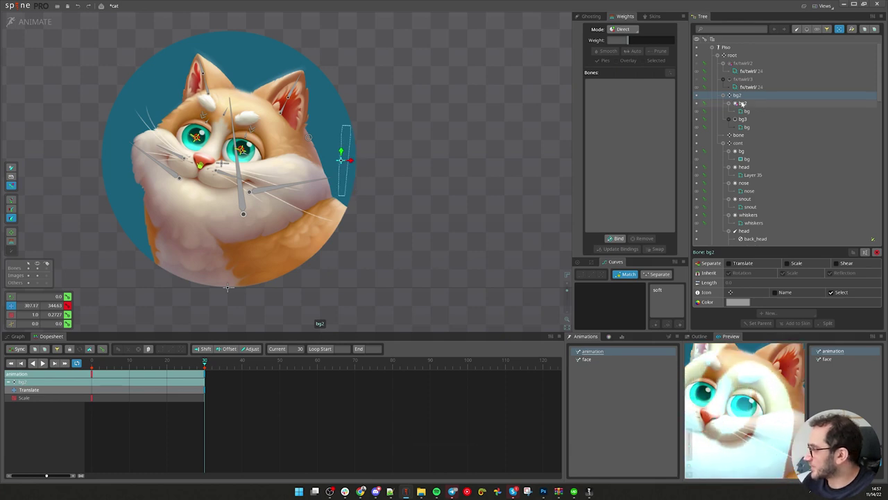
Key the bg2 and bg3 slot colors transparent at frames 0 and 30 and opaque at frames 3 and 27, using the soft curve preset
{"action": "left_click", "coordinate": [743, 103]}
{"action": "left_click", "coordinate": [745, 120], "text": "ctrl"}
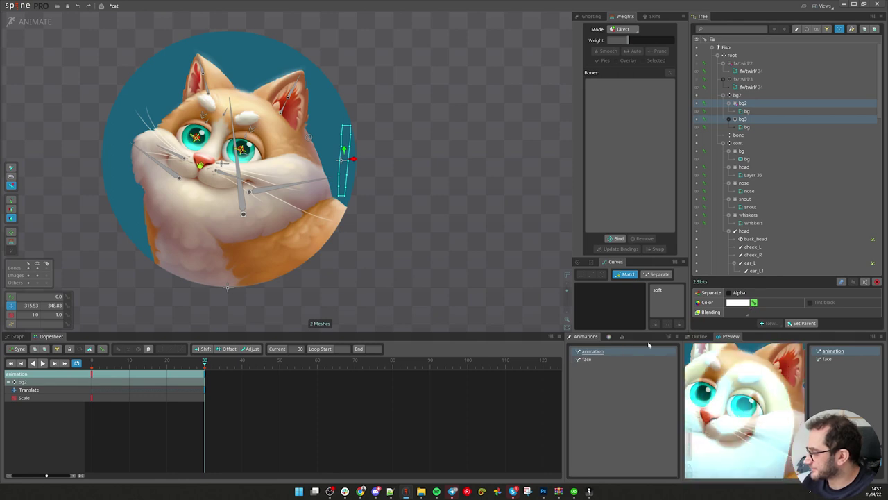
{"action": "left_click", "coordinate": [738, 303]}
{"action": "key", "text": "k"}
{"action": "key", "text": "f"}
{"action": "key", "text": "f"}
{"action": "key", "text": "f"}
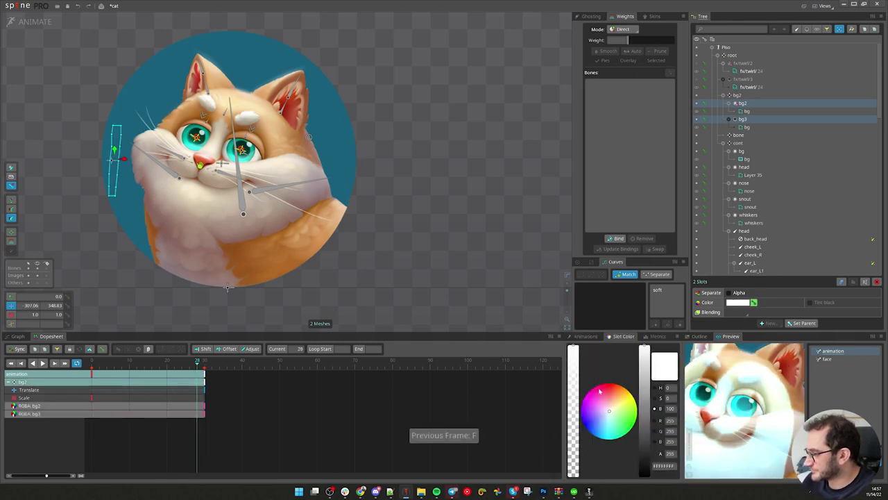
{"action": "left_click_drag", "start_coordinate": [194, 374], "coordinate": [105, 374]}
{"action": "left_click_drag", "start_coordinate": [208, 404], "coordinate": [59, 407]}
{"action": "left_click_drag", "start_coordinate": [249, 434], "coordinate": [91, 378]}
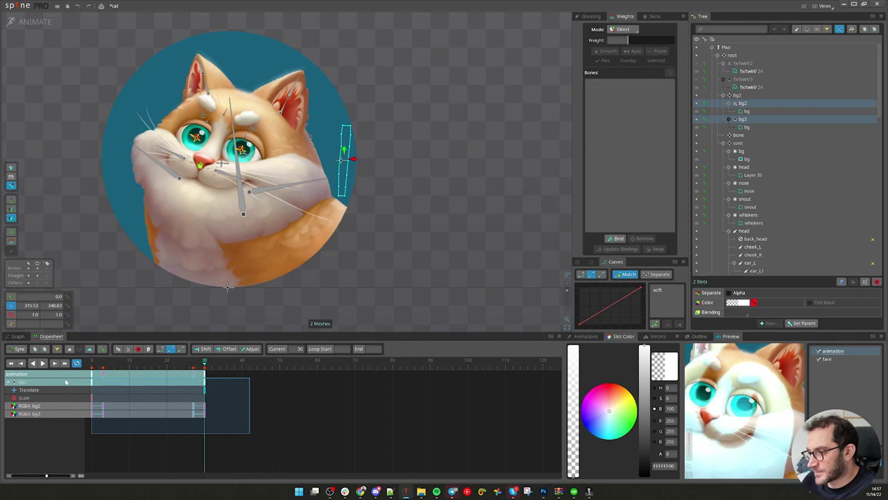
{"action": "left_click", "coordinate": [657, 289]}
Try to copy the bg2 bone's translate key from frame 30 to frame 0
{"action": "left_click", "coordinate": [211, 409]}
{"action": "left_click", "coordinate": [205, 390]}
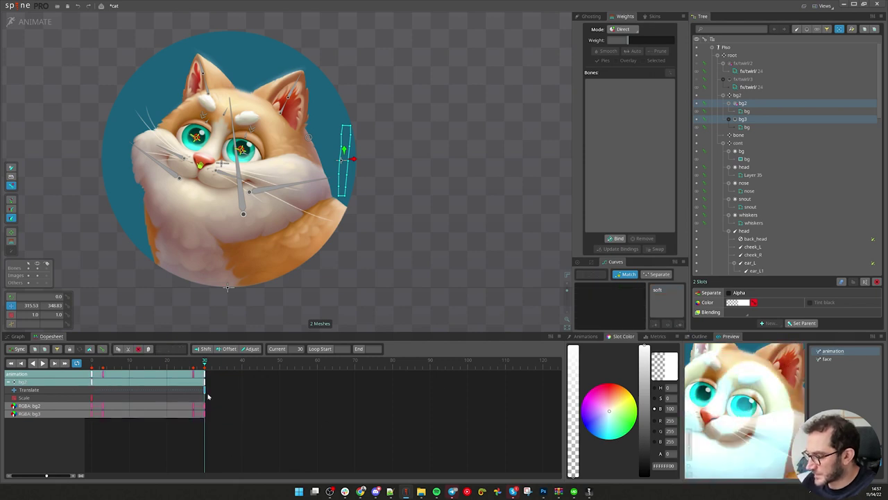
{"action": "key", "text": "ctrl+c"}
{"action": "left_click_drag", "start_coordinate": [159, 365], "coordinate": [67, 373]}
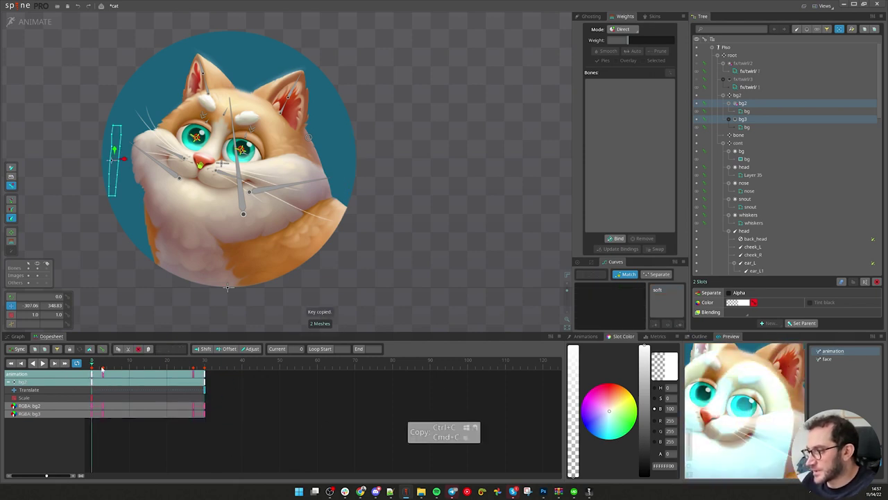
{"action": "key", "text": "ctrl+v"}
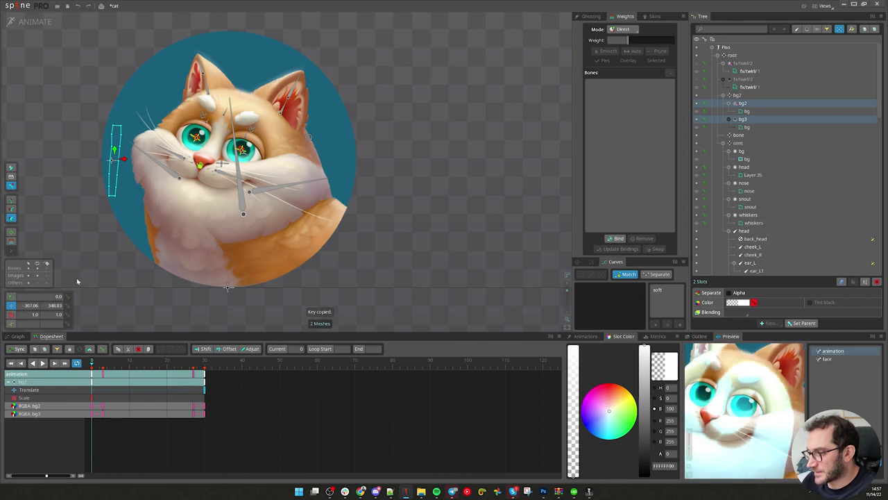
Key the bg2 bone's translation at frame 0, undoing the stray rotation key, and scrub through the sweep
{"action": "key", "text": "space"}
{"action": "left_click", "coordinate": [110, 161]}
{"action": "left_click", "coordinate": [68, 298]}
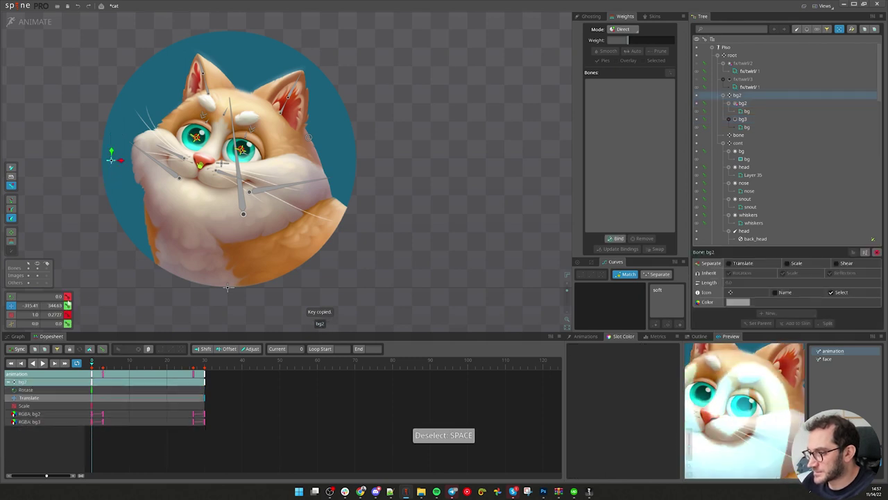
{"action": "key", "text": "ctrl+z"}
{"action": "left_click", "coordinate": [67, 305]}
{"action": "left_click_drag", "start_coordinate": [97, 368], "coordinate": [201, 375]}
Scale the bg2 bone vertically to 0.9806 at frame 15 so the strip spans the full circle
{"action": "left_click", "coordinate": [148, 367]}
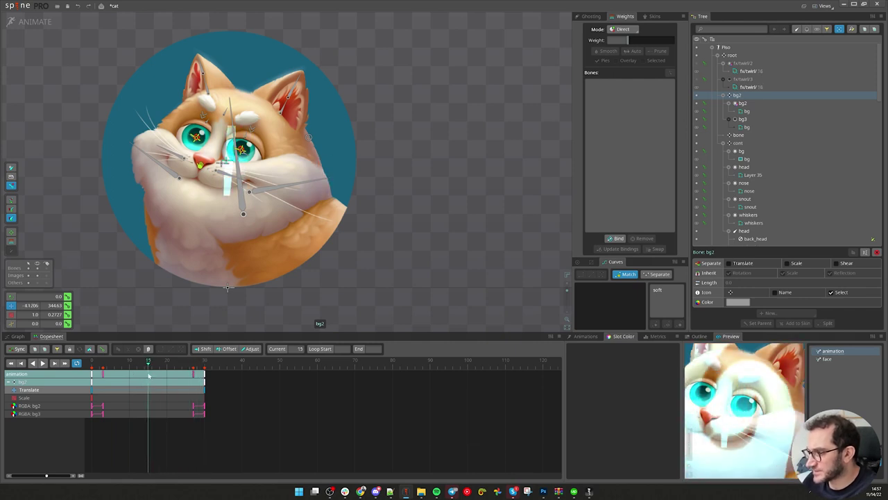
{"action": "key", "text": "x"}
{"action": "left_click_drag", "start_coordinate": [228, 149], "coordinate": [242, 59]}
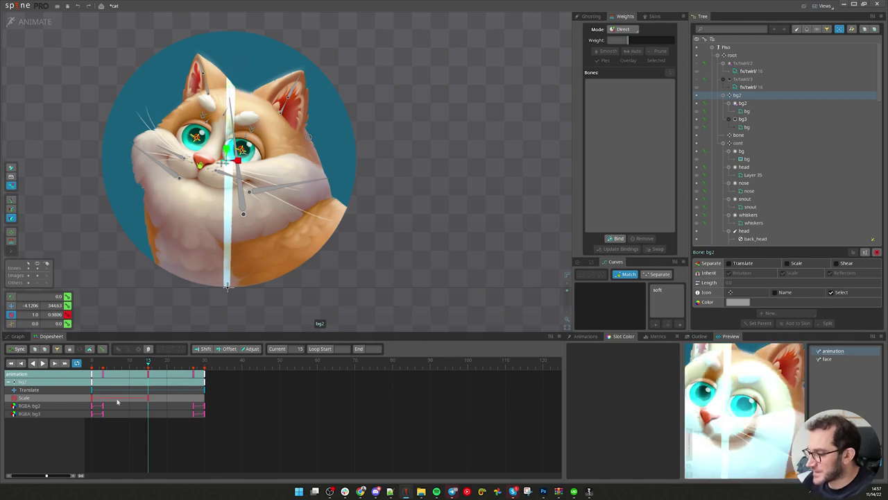
Copy the bg2 bone's scale key from frame 0 to frame 30 and apply the soft curve preset to the scale keys
{"action": "left_click", "coordinate": [91, 398]}
{"action": "key", "text": "ctrl+c"}
{"action": "key", "text": "End"}
{"action": "key", "text": "ctrl+v"}
{"action": "left_click", "coordinate": [660, 292]}
{"action": "key", "text": "d"}
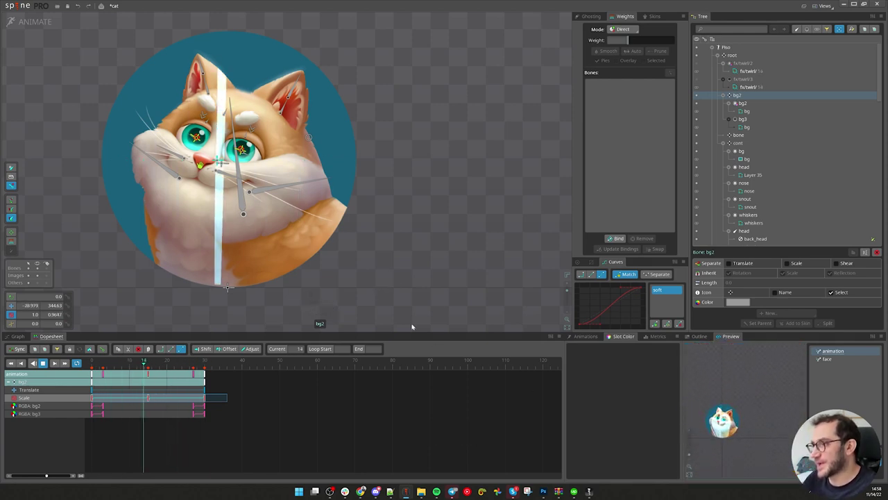
{"action": "key", "text": "d"}
Widen the strip at frame 15 by scaling the bg2 bone horizontally to 6.1914, and play the animation
{"action": "left_click_drag", "start_coordinate": [104, 363], "coordinate": [148, 366]}
{"action": "key", "text": "x"}
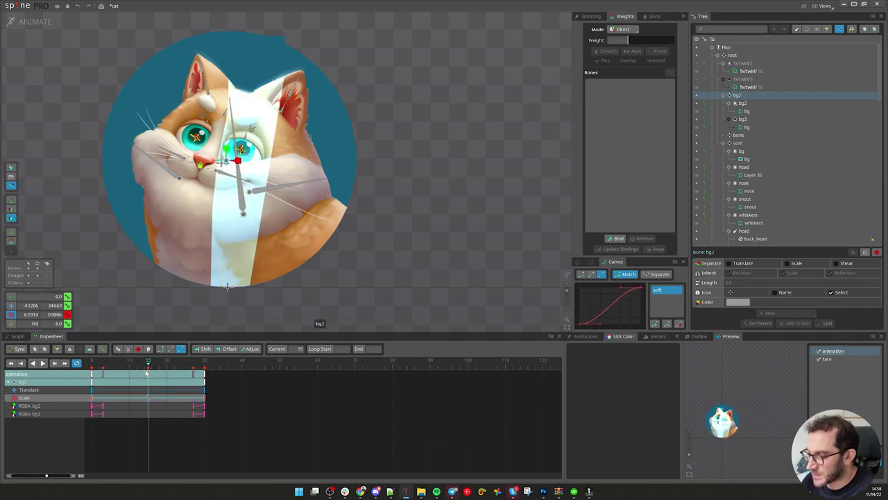
{"action": "key", "text": "d"}
{"action": "key", "text": "d"}
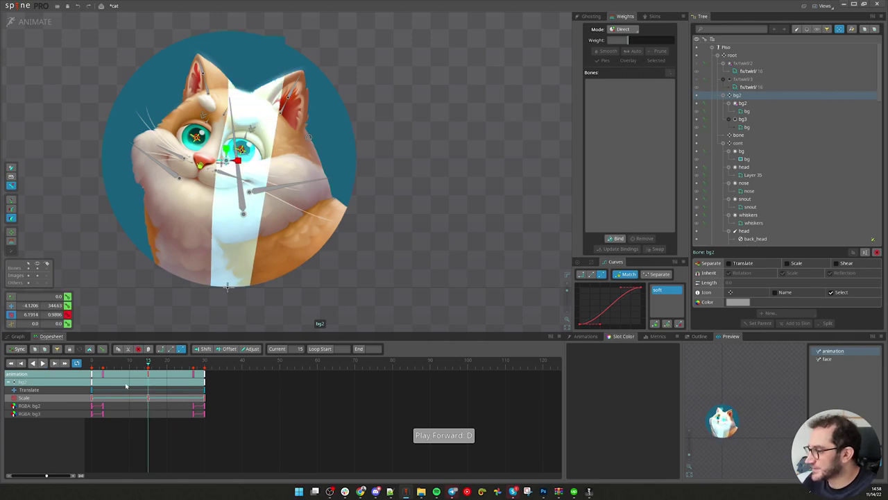
Play the animation from frame 0 and scrub to frame 13 to review the strip sweeping across the cat
{"action": "left_click", "coordinate": [93, 363]}
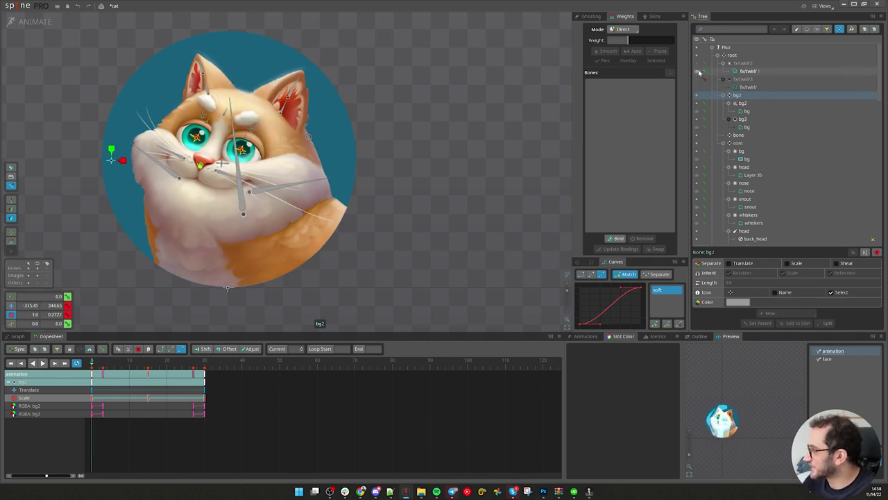
{"action": "key", "text": "d"}
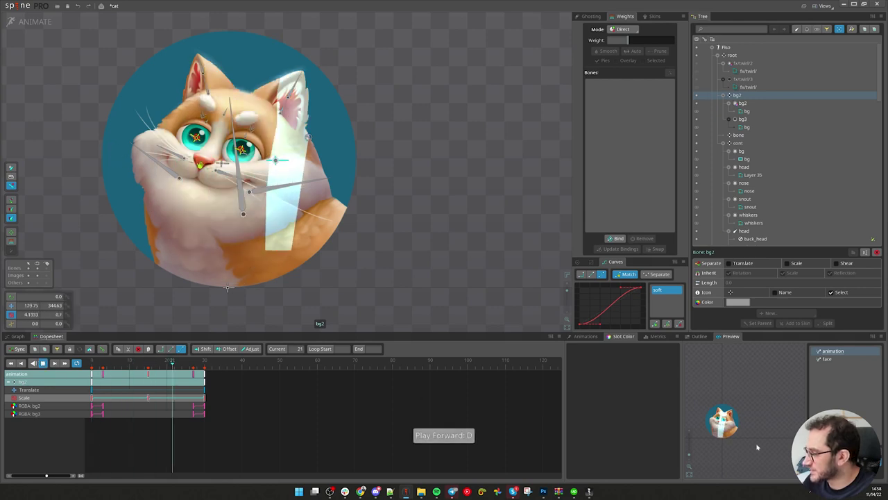
{"action": "key", "text": "d"}
{"action": "mouse_move", "coordinate": [124, 366]}
{"action": "left_mouse_down"}
{"action": "mouse_move", "coordinate": [104, 366]}
{"action": "mouse_move", "coordinate": [141, 368]}
{"action": "left_mouse_up"}
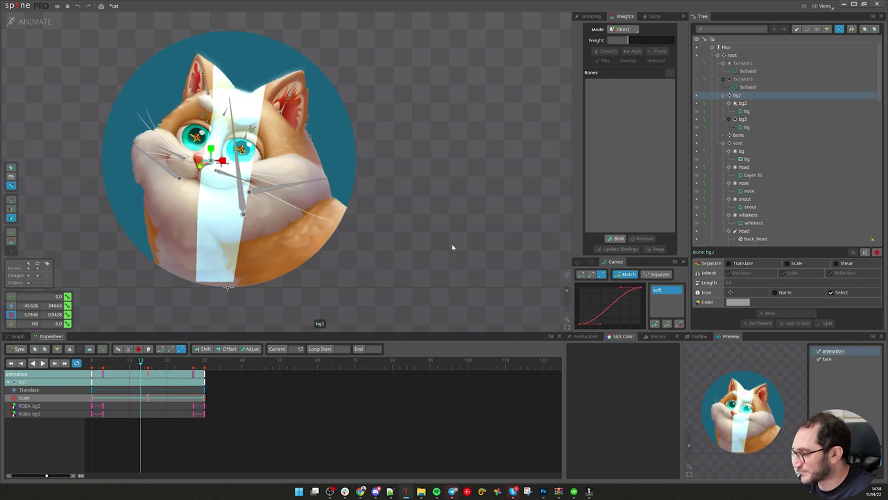
{"action": "scroll", "coordinate": [337, 251], "scroll_direction": "down", "scroll_amount": 3}
{"action": "scroll", "coordinate": [395, 298], "scroll_direction": "down", "scroll_amount": 1}
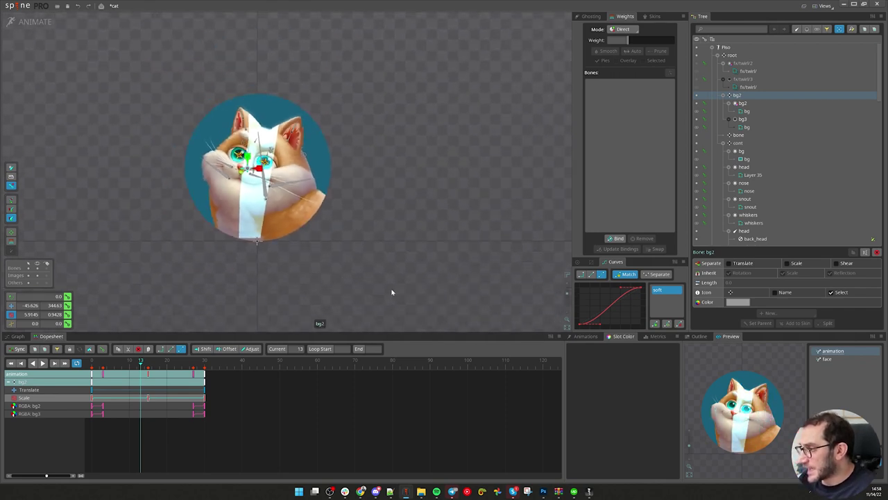